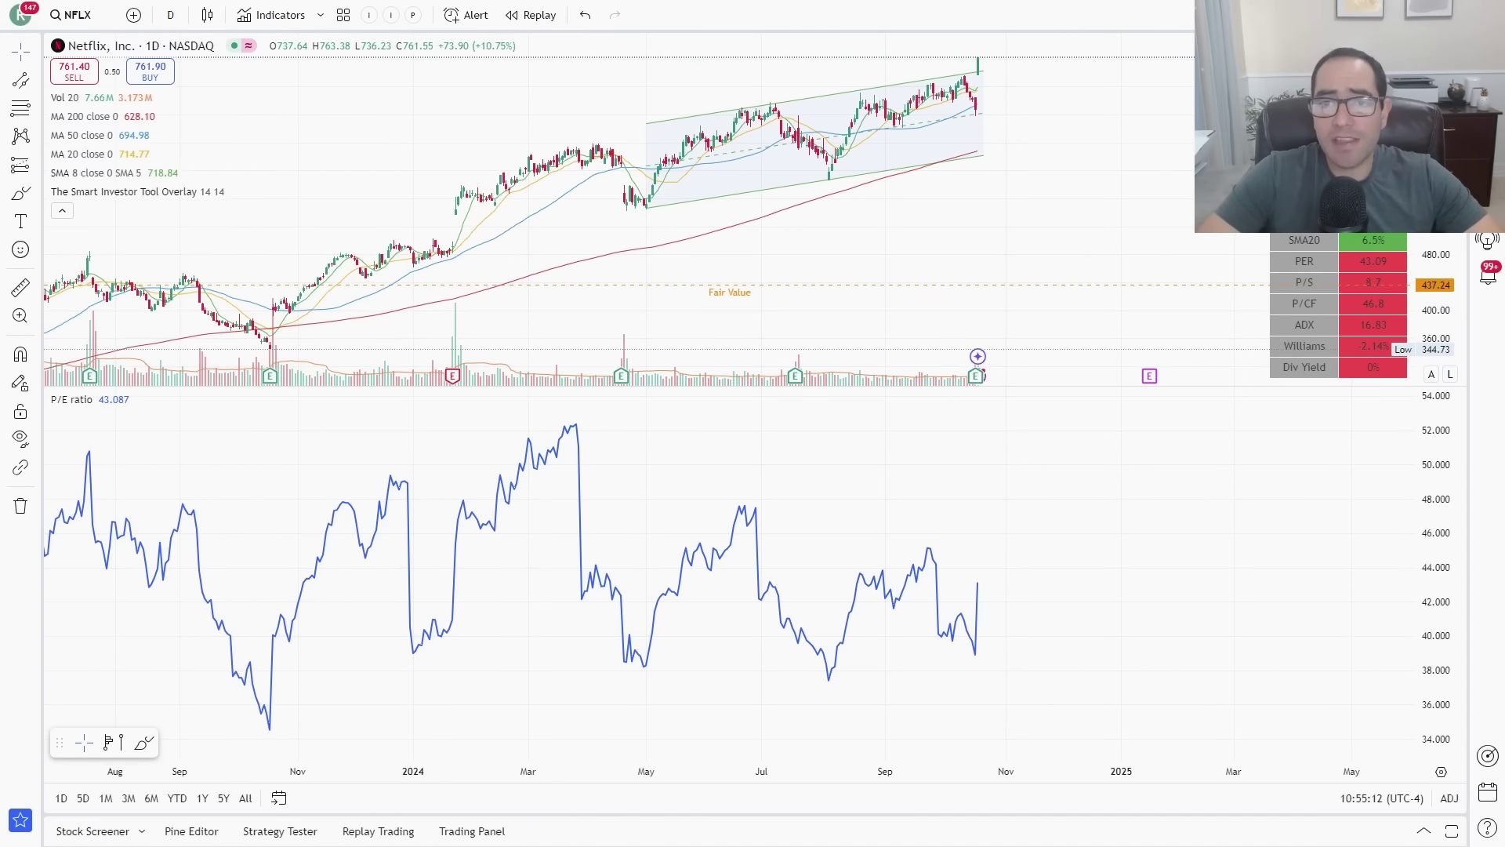
- Switch to the Netflix income statement in Excel and highlight the diluted earnings per share row
{"action": "scroll", "coordinate": [991, 204], "scroll_direction": "down", "scroll_amount": 2}
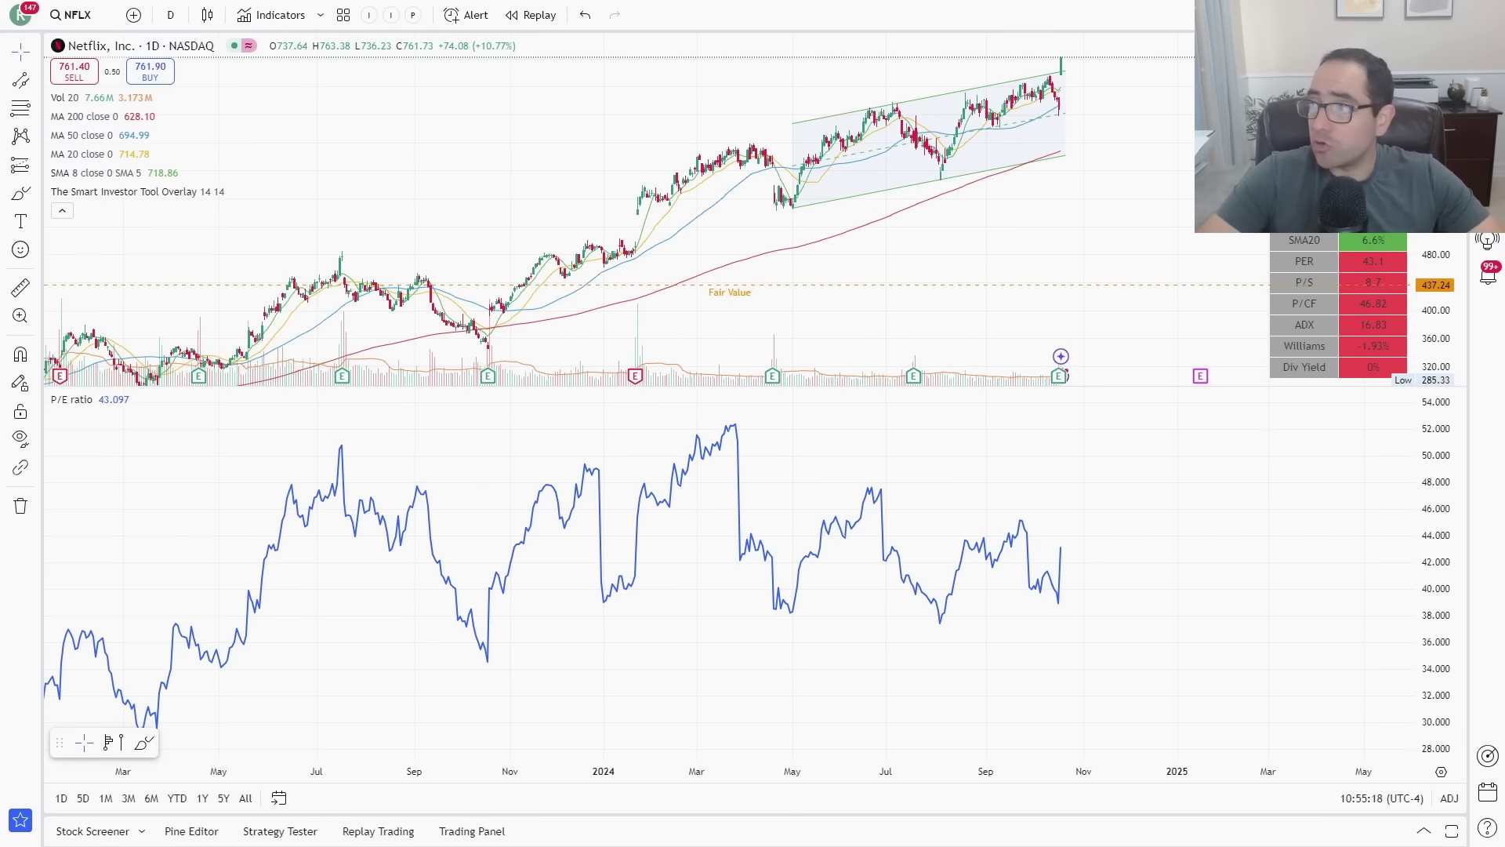
{"action": "key", "text": "alt+Tab"}
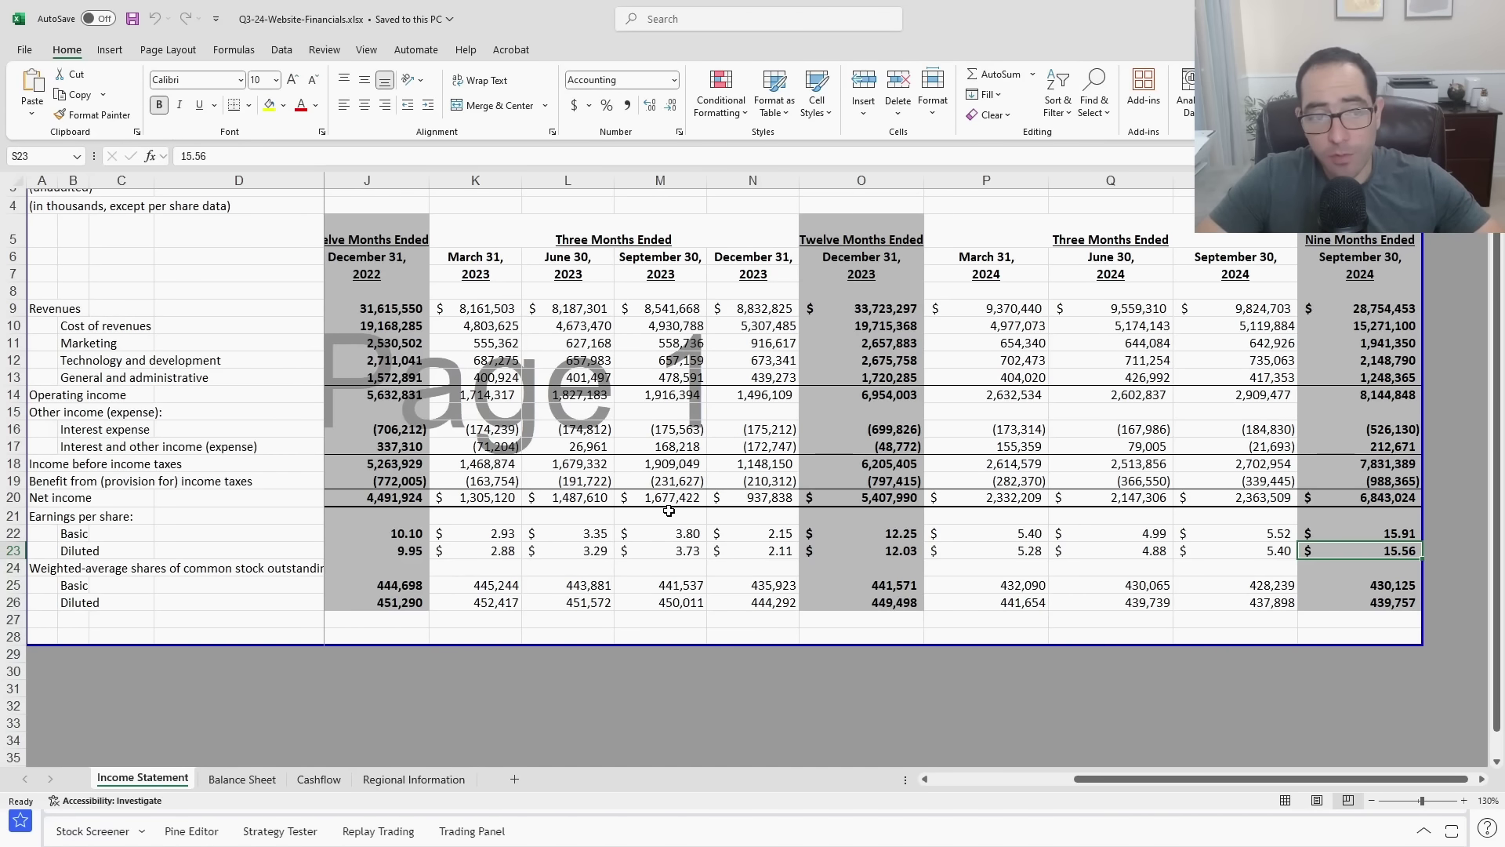
{"action": "left_click", "coordinate": [484, 695]}
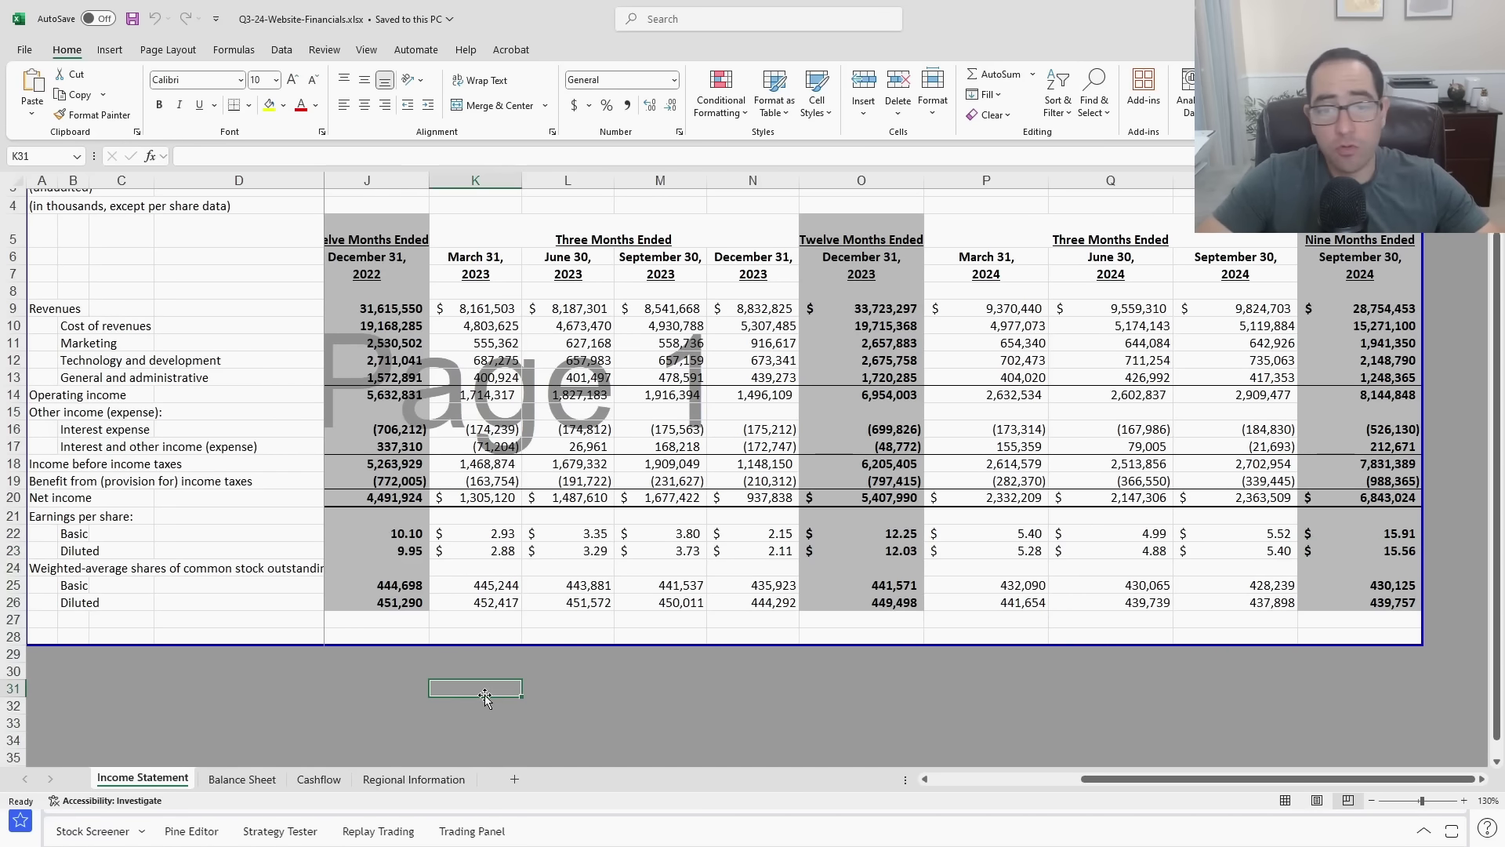
{"action": "left_click", "coordinate": [634, 695]}
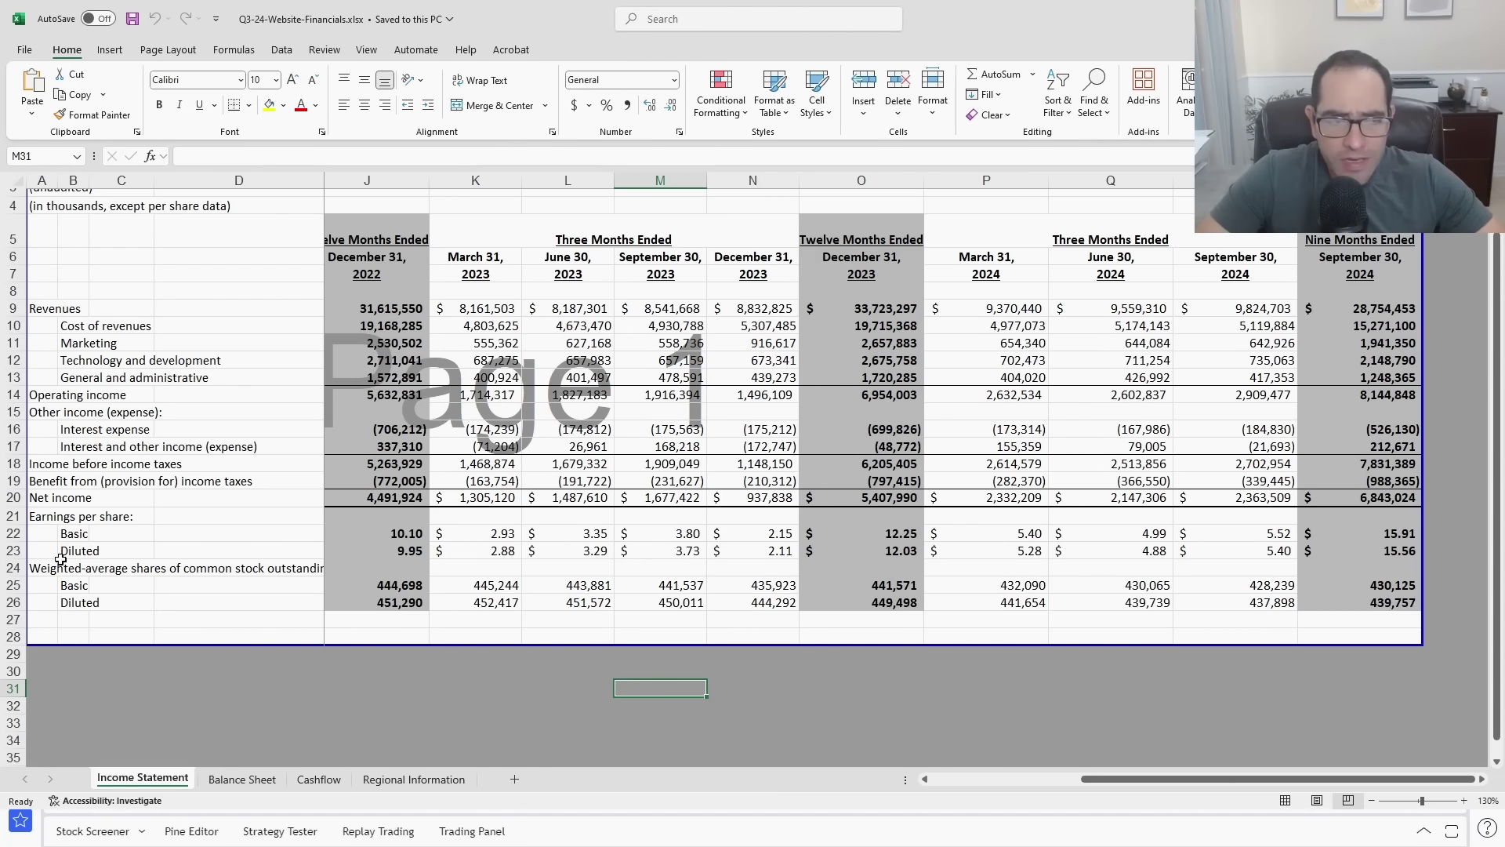
{"action": "left_click", "coordinate": [12, 550]}
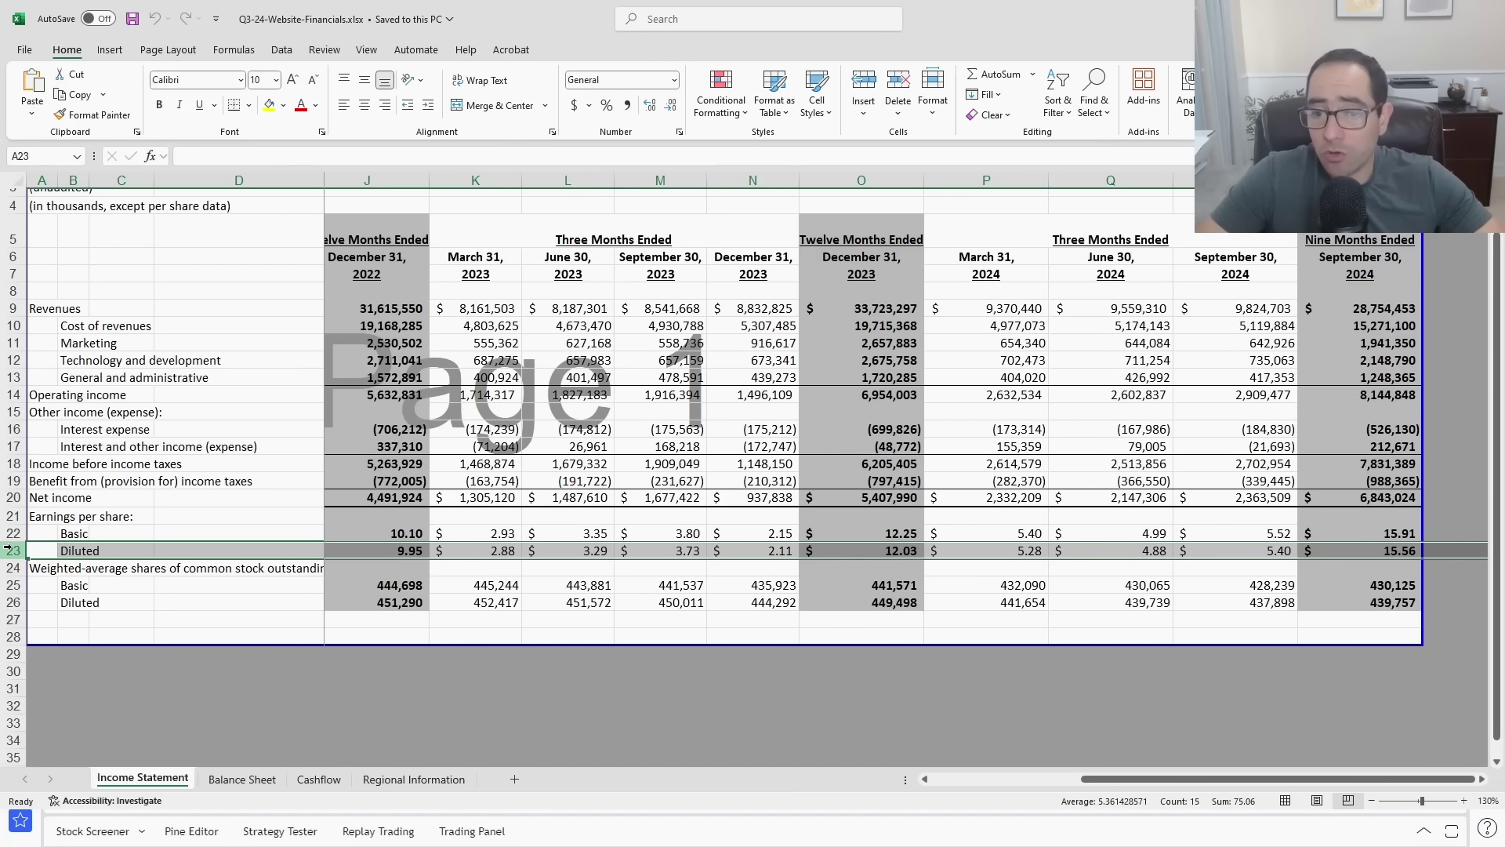
{"action": "key", "text": "super+r"}
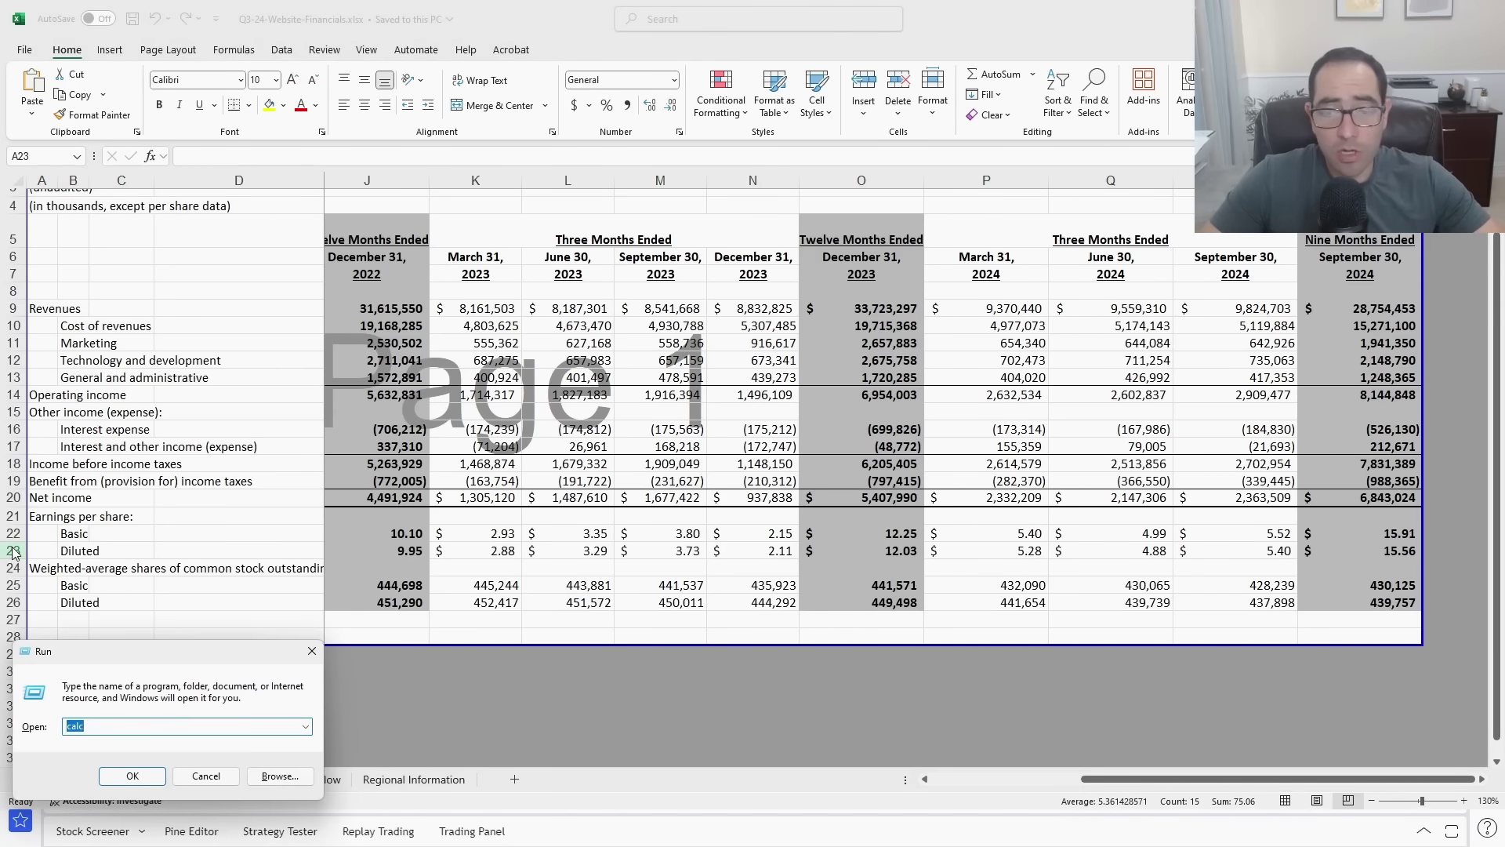
{"action": "key", "text": "Escape"}
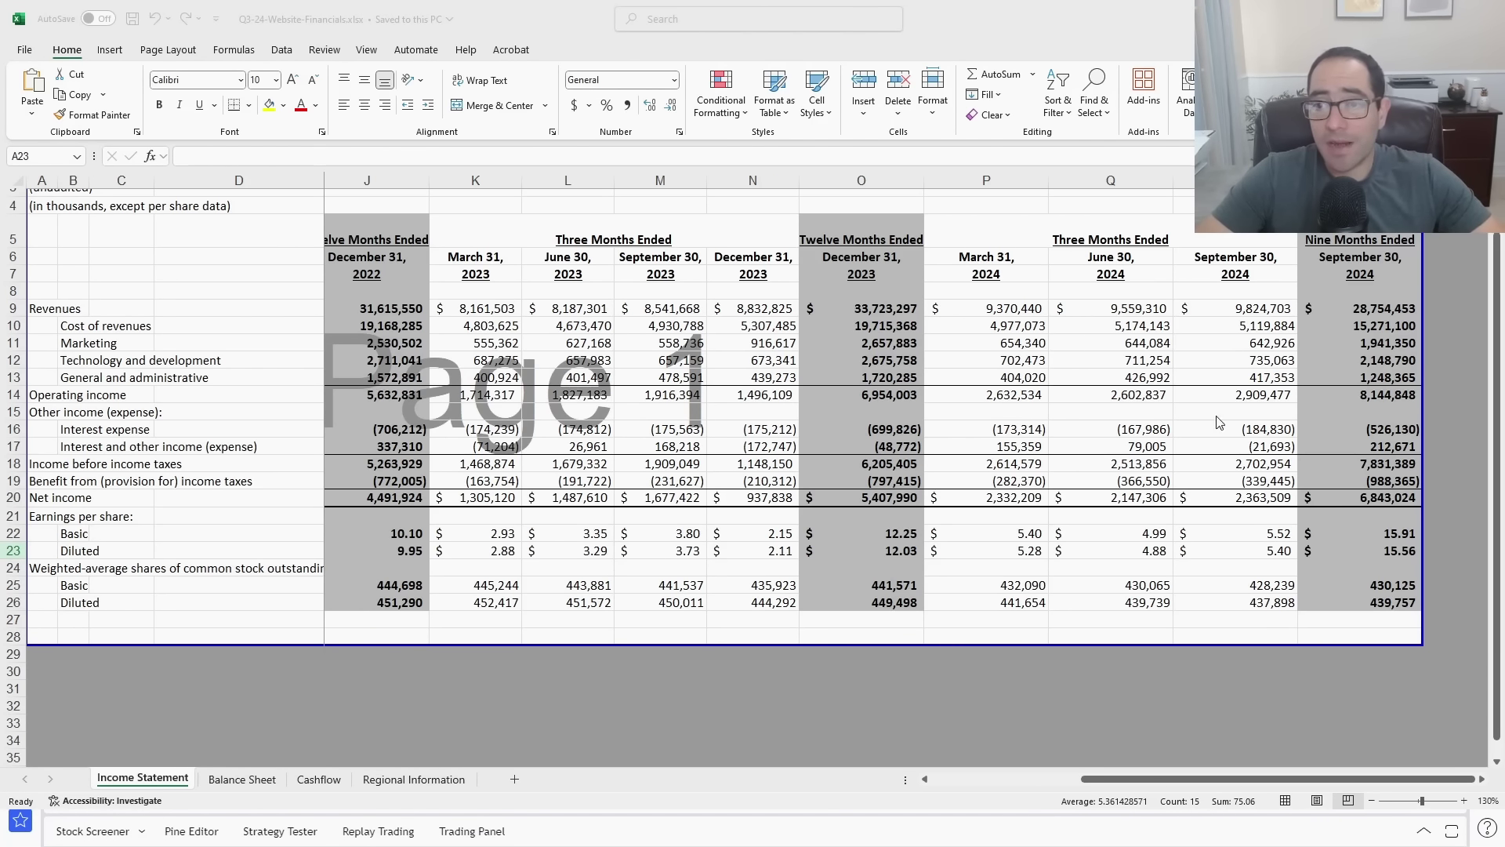
{"action": "key", "text": "alt+Tab"}
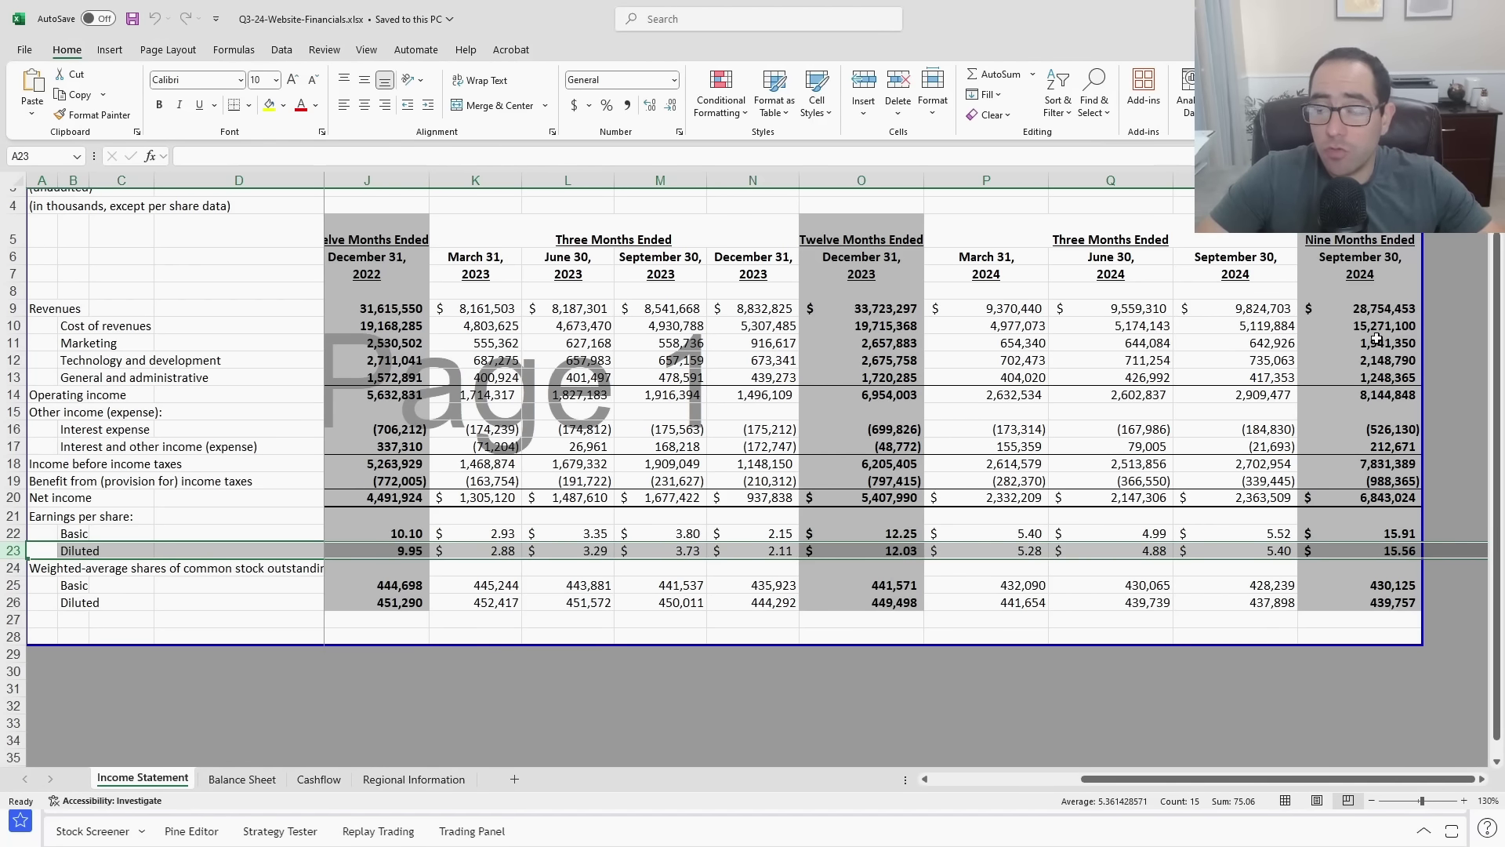
- In Calculator, add the diluted EPS of 15.56 for the nine months of 2024 and 2.11 for the December 2023 quarter
{"action": "left_click", "coordinate": [1360, 180]}
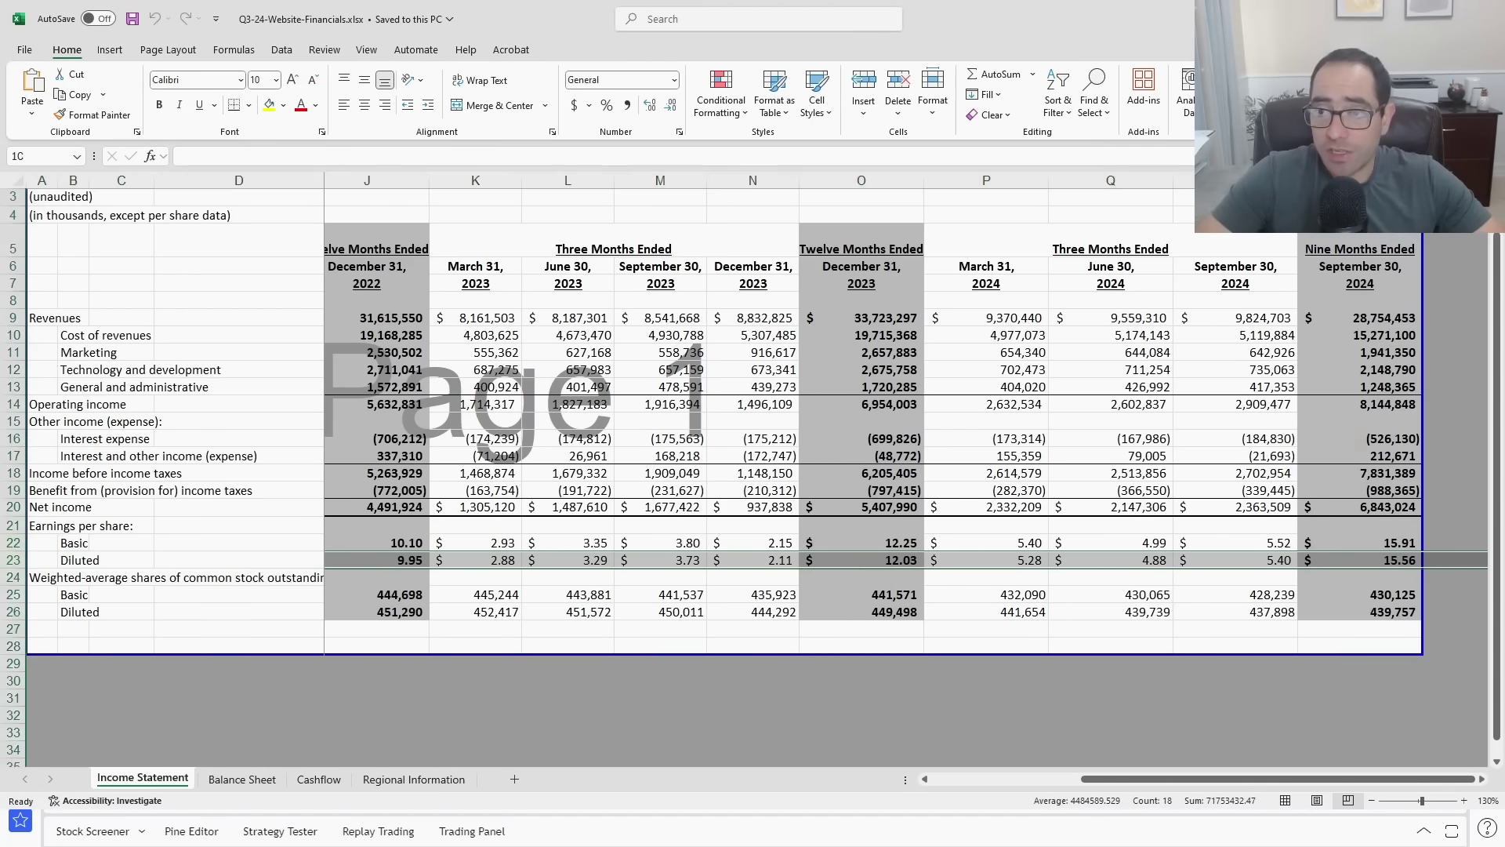
{"action": "left_click", "coordinate": [1377, 560]}
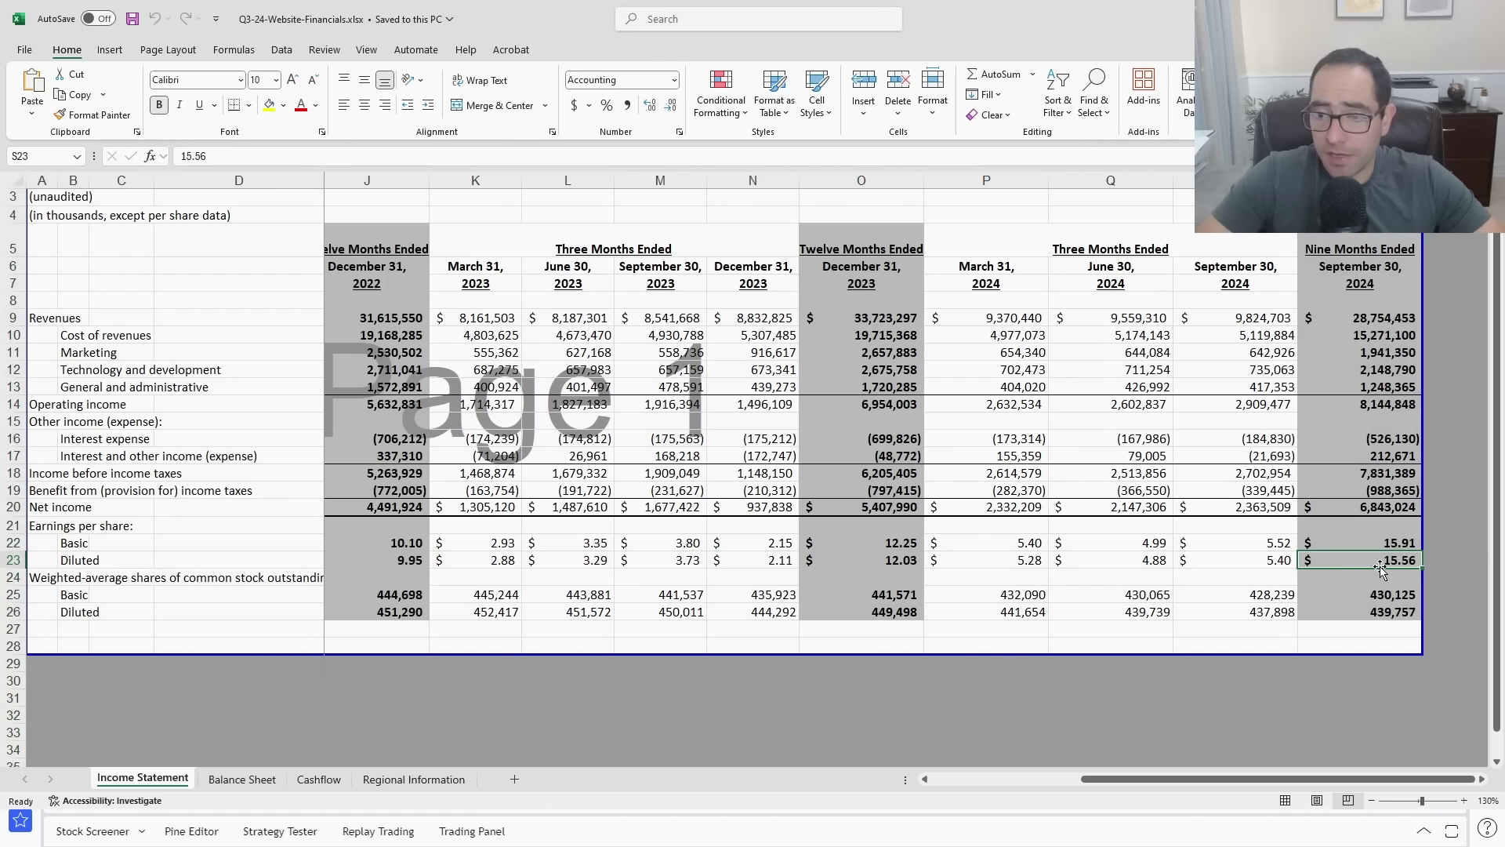
{"action": "key", "text": "XF86Calculator"}
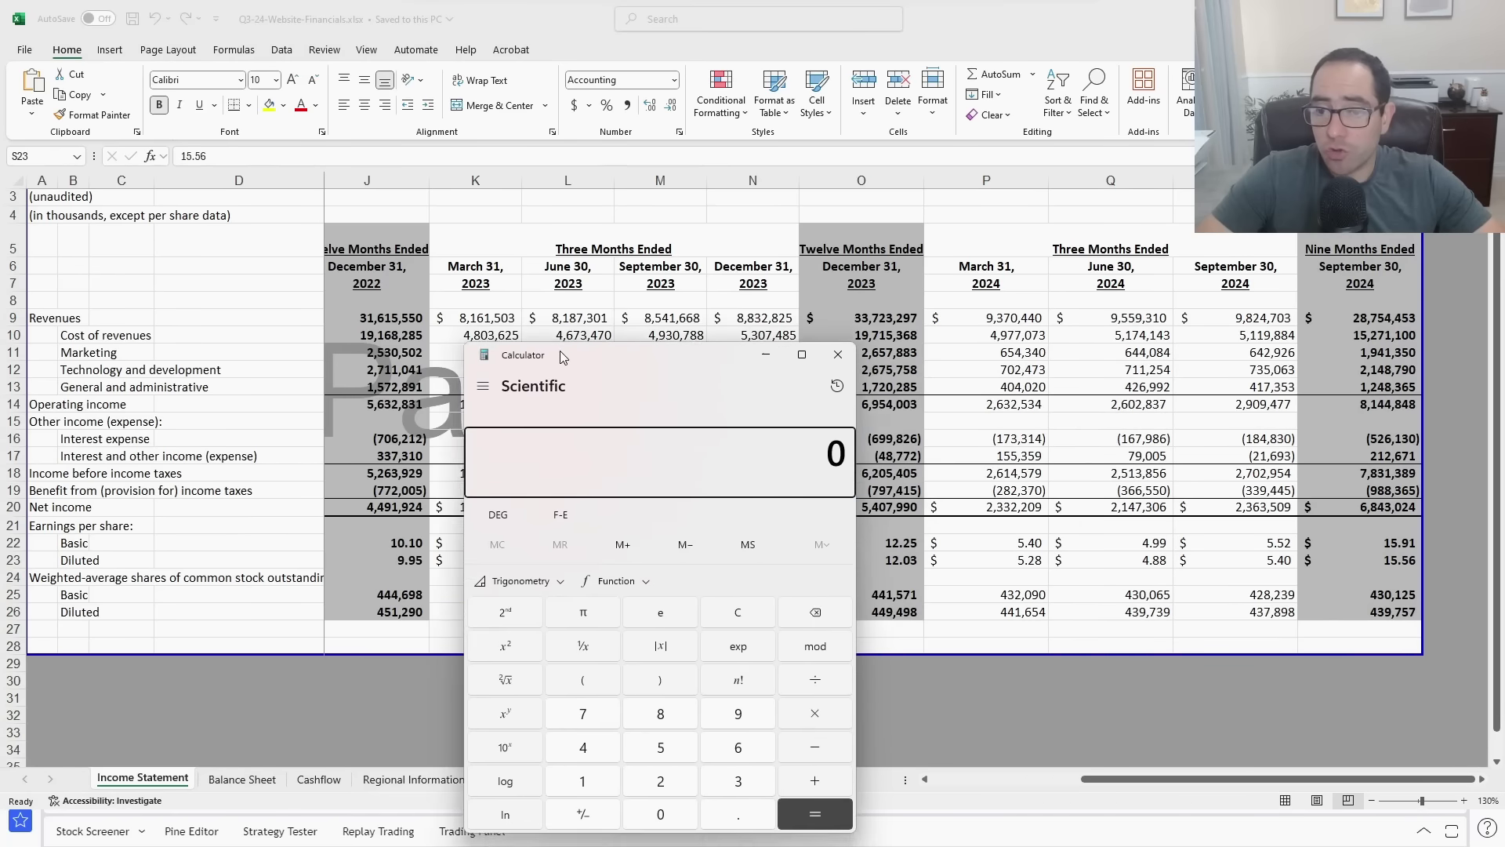
{"action": "left_click_drag", "start_coordinate": [586, 373], "coordinate": [493, 337]}
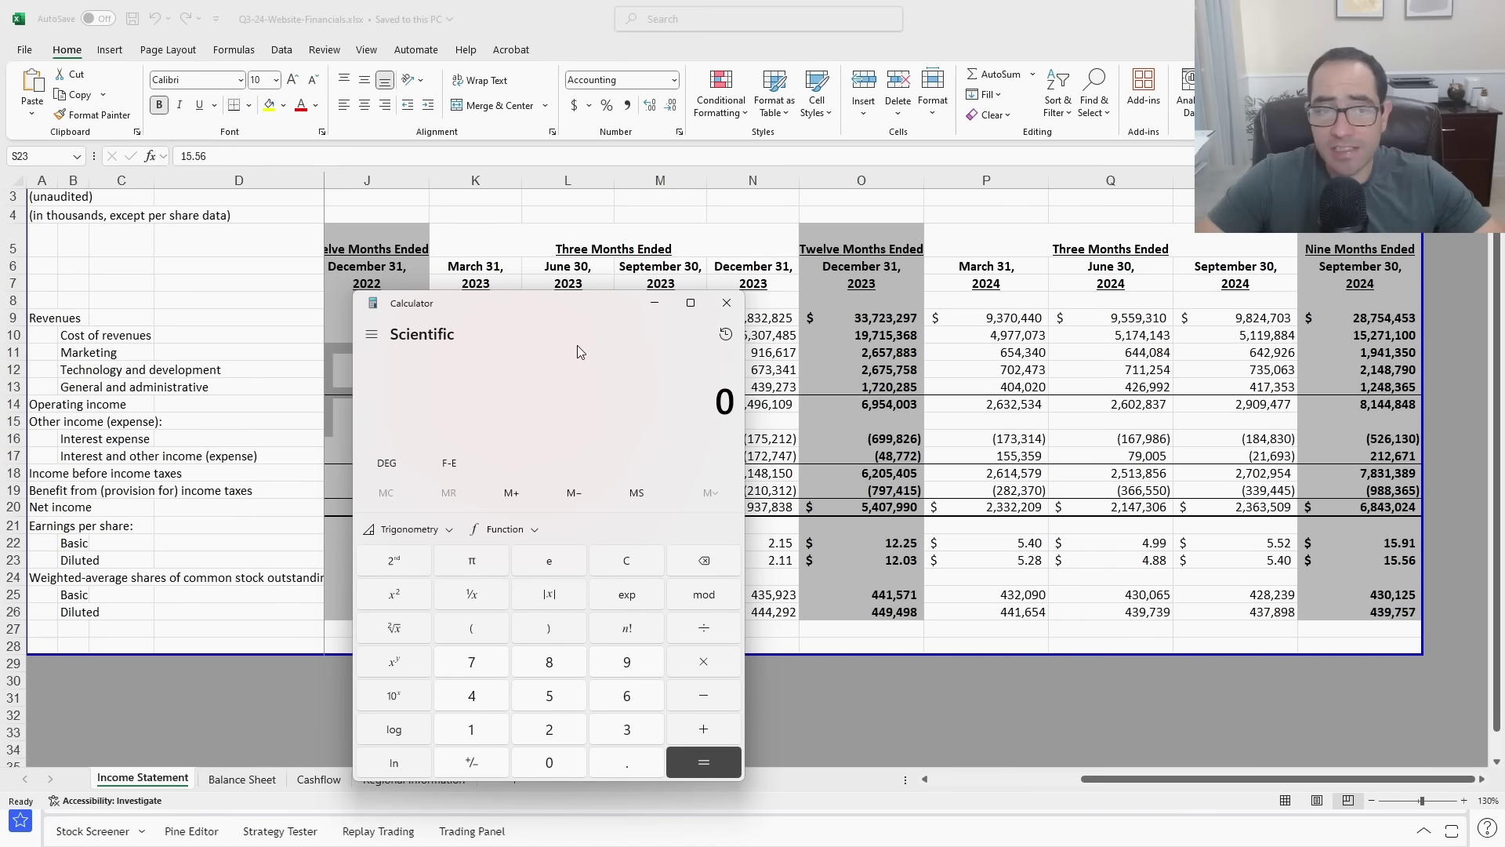
{"action": "type", "text": "15.56"}
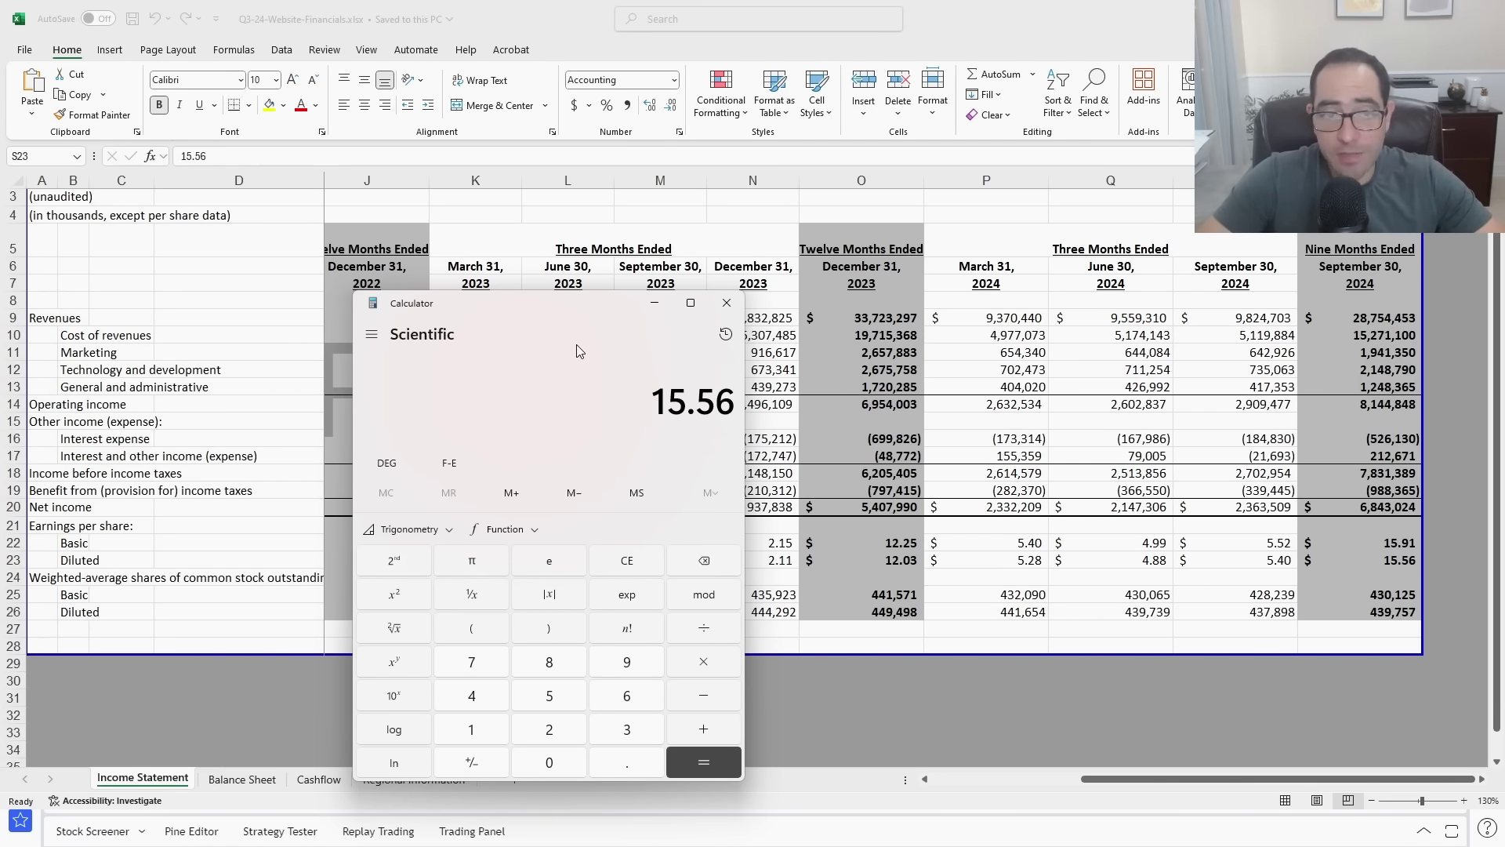
{"action": "left_click_drag", "start_coordinate": [571, 314], "coordinate": [392, 260]}
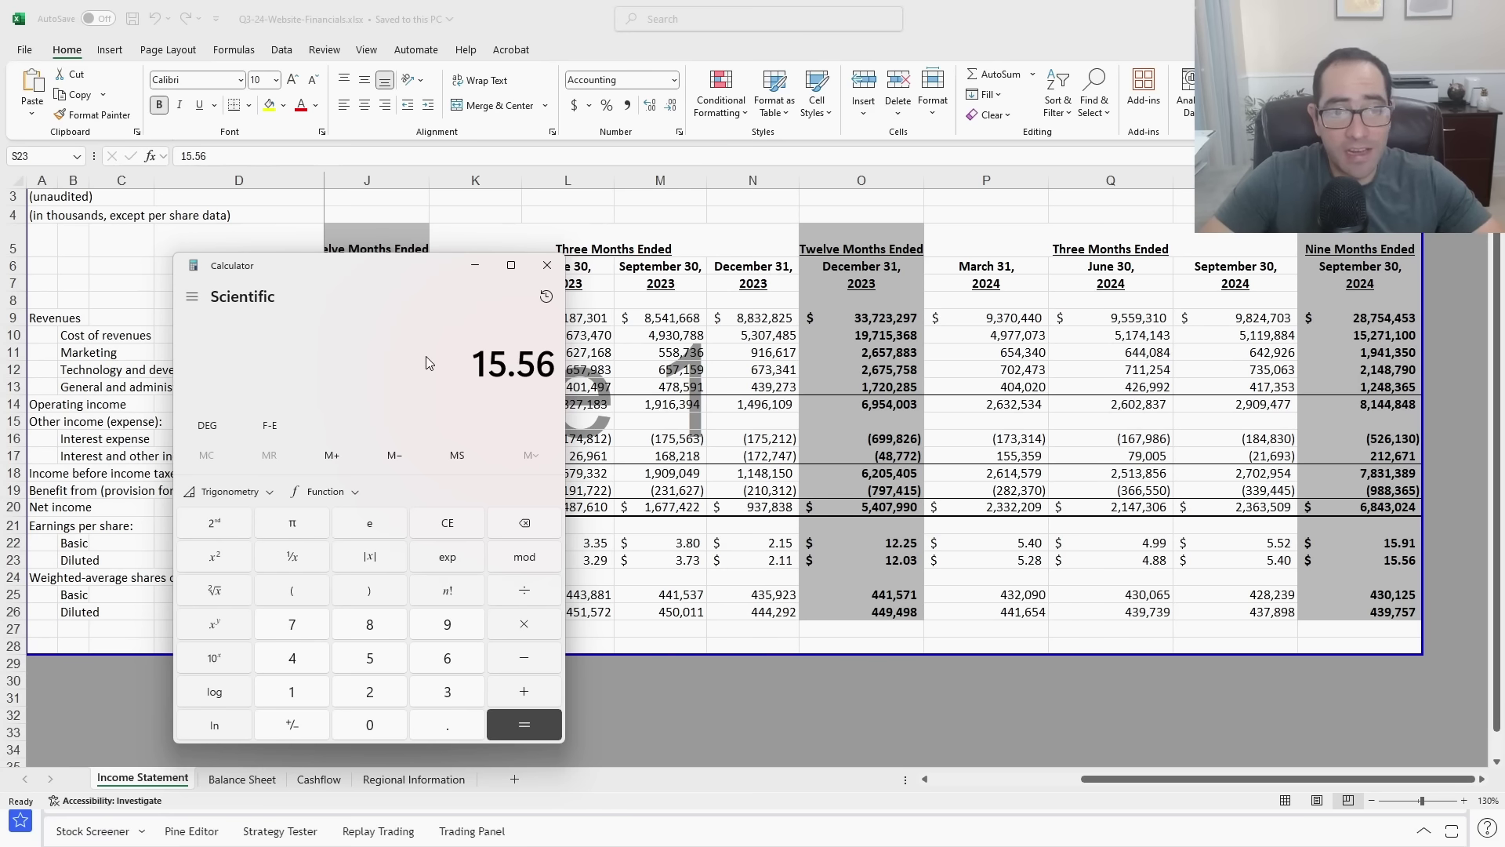
{"action": "type", "text": "+2.11"}
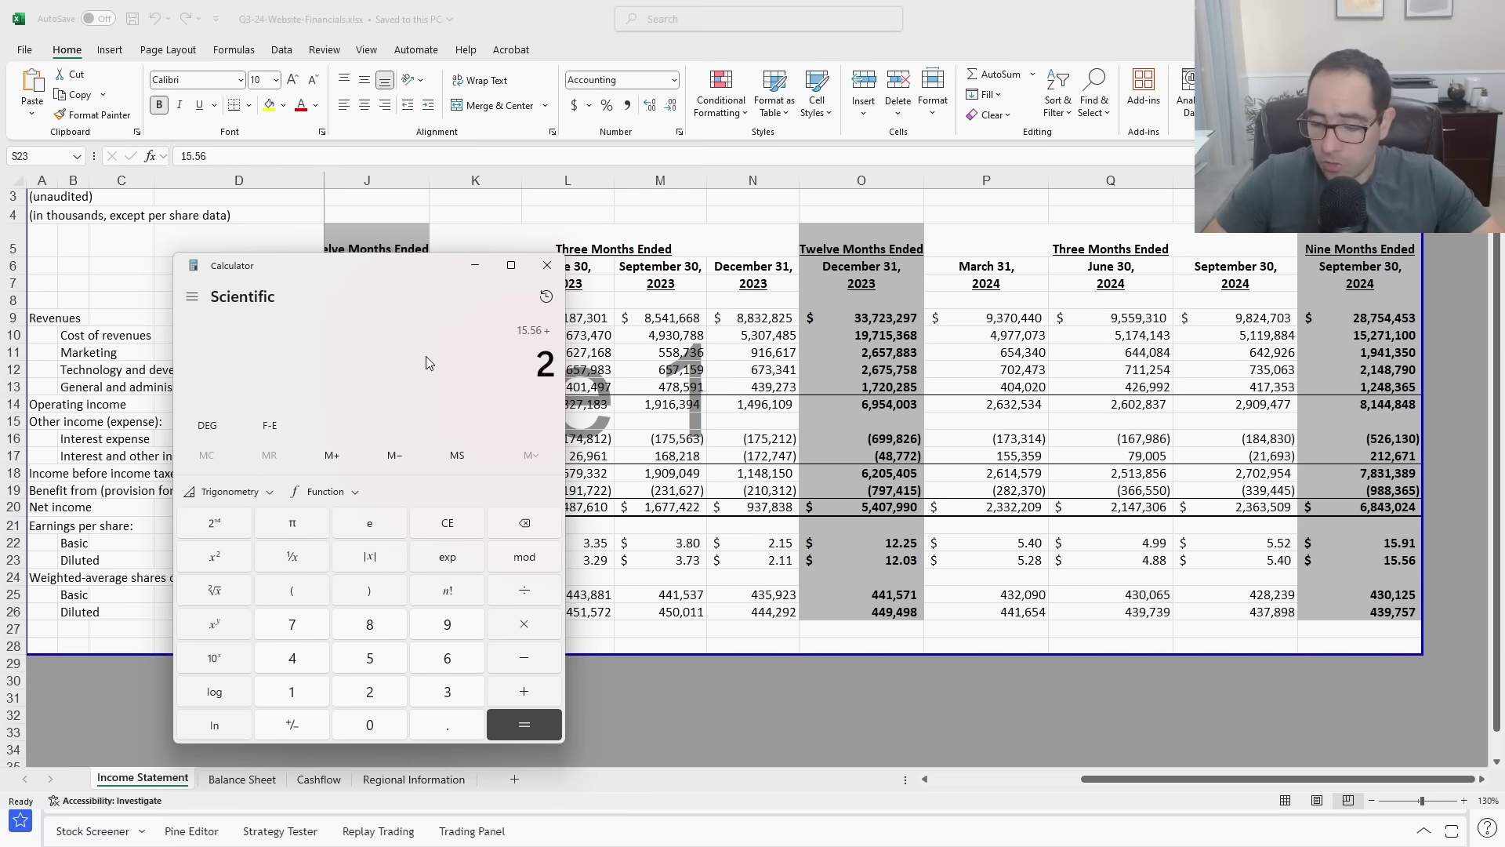
{"action": "key", "text": "Return"}
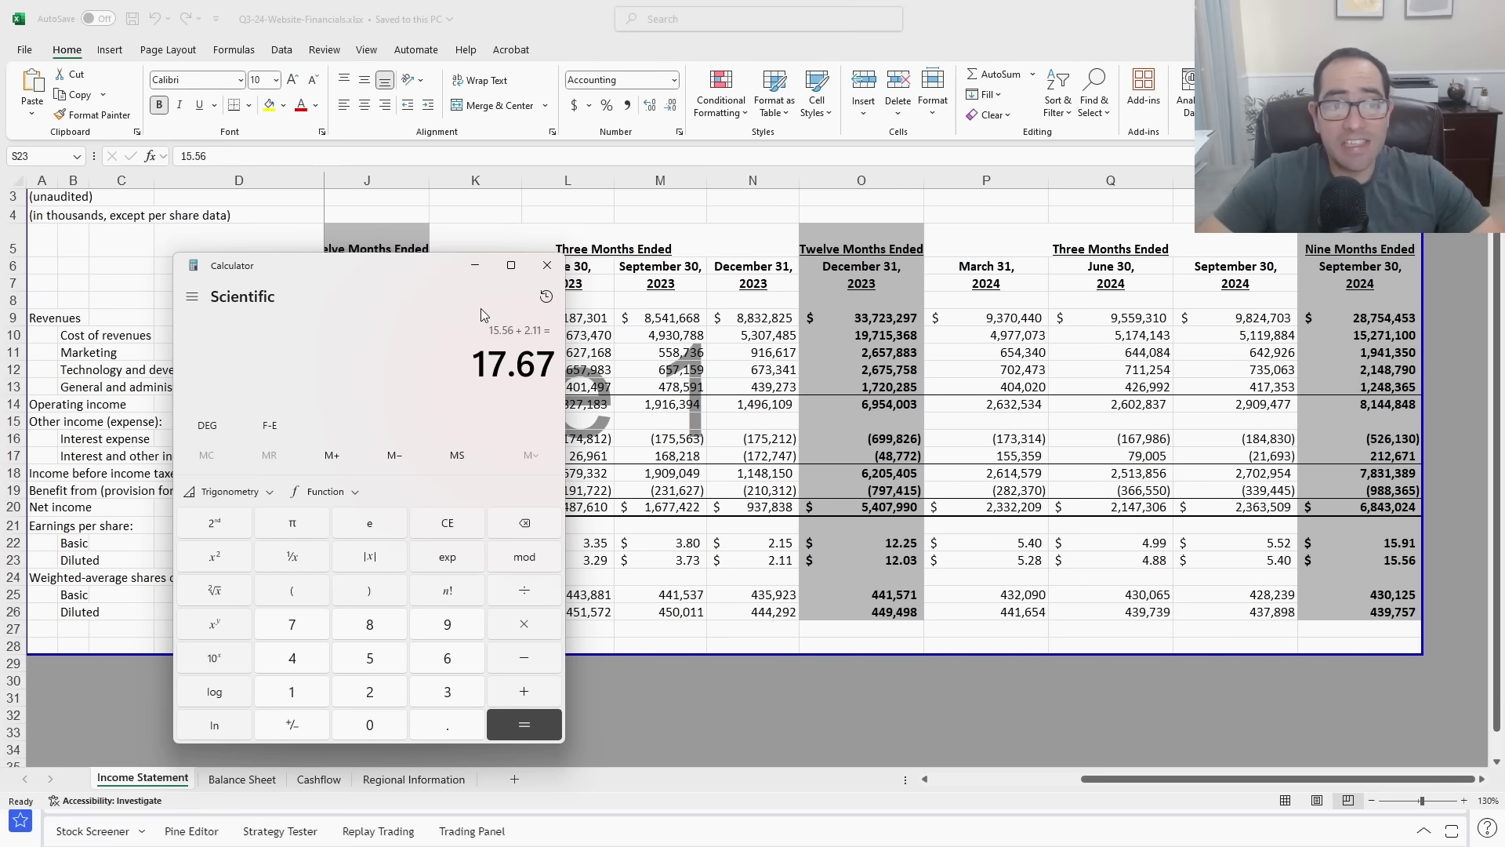
- Switch to the Netflix chart in TradingView and multiply the EPS sum in Calculator by 38
{"action": "left_click_drag", "start_coordinate": [439, 262], "coordinate": [1504, 264]}
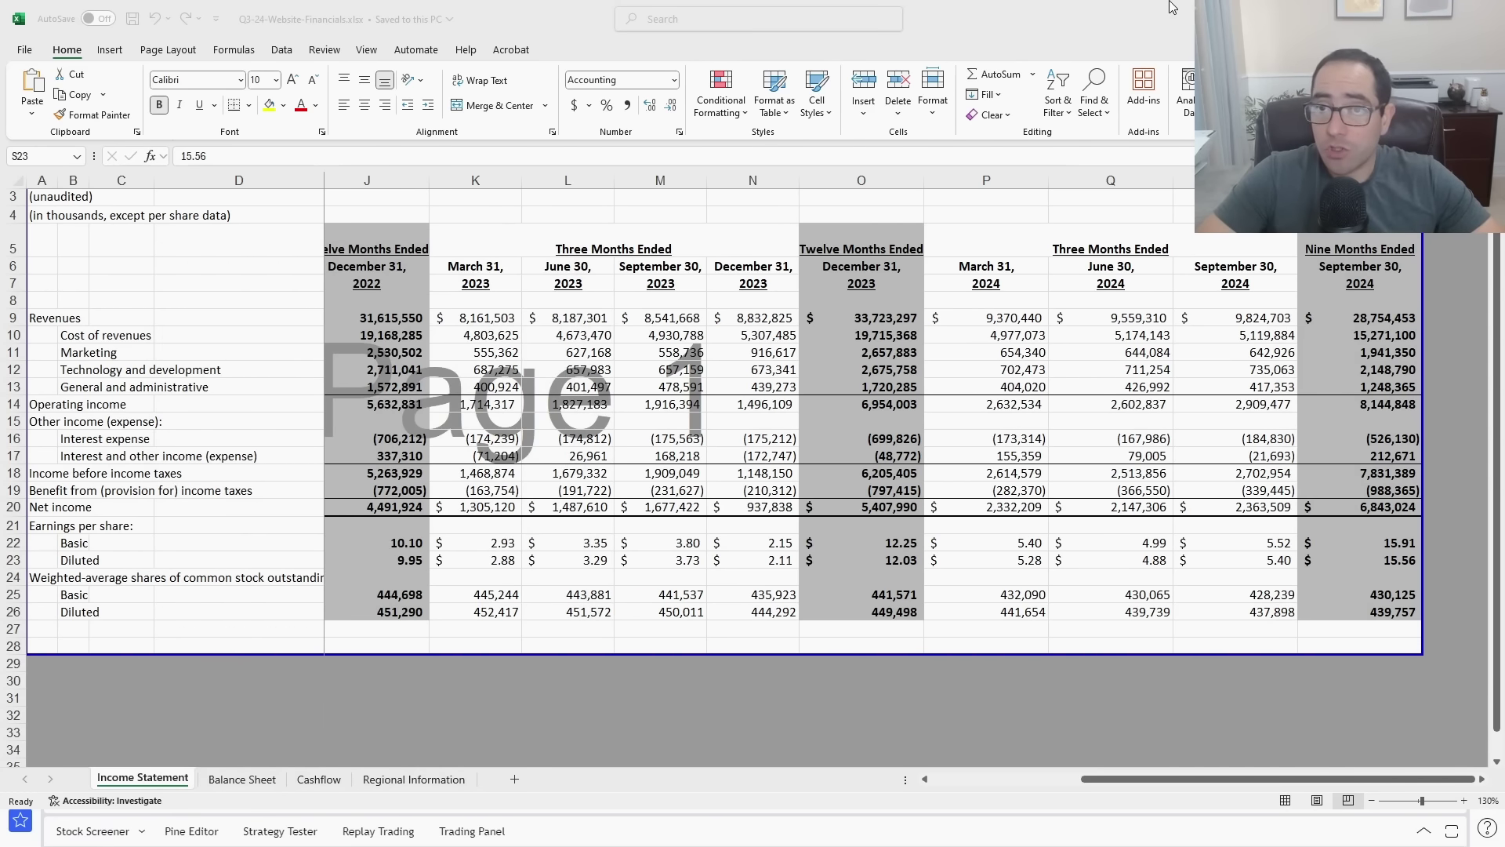
{"action": "key", "text": "alt+Tab"}
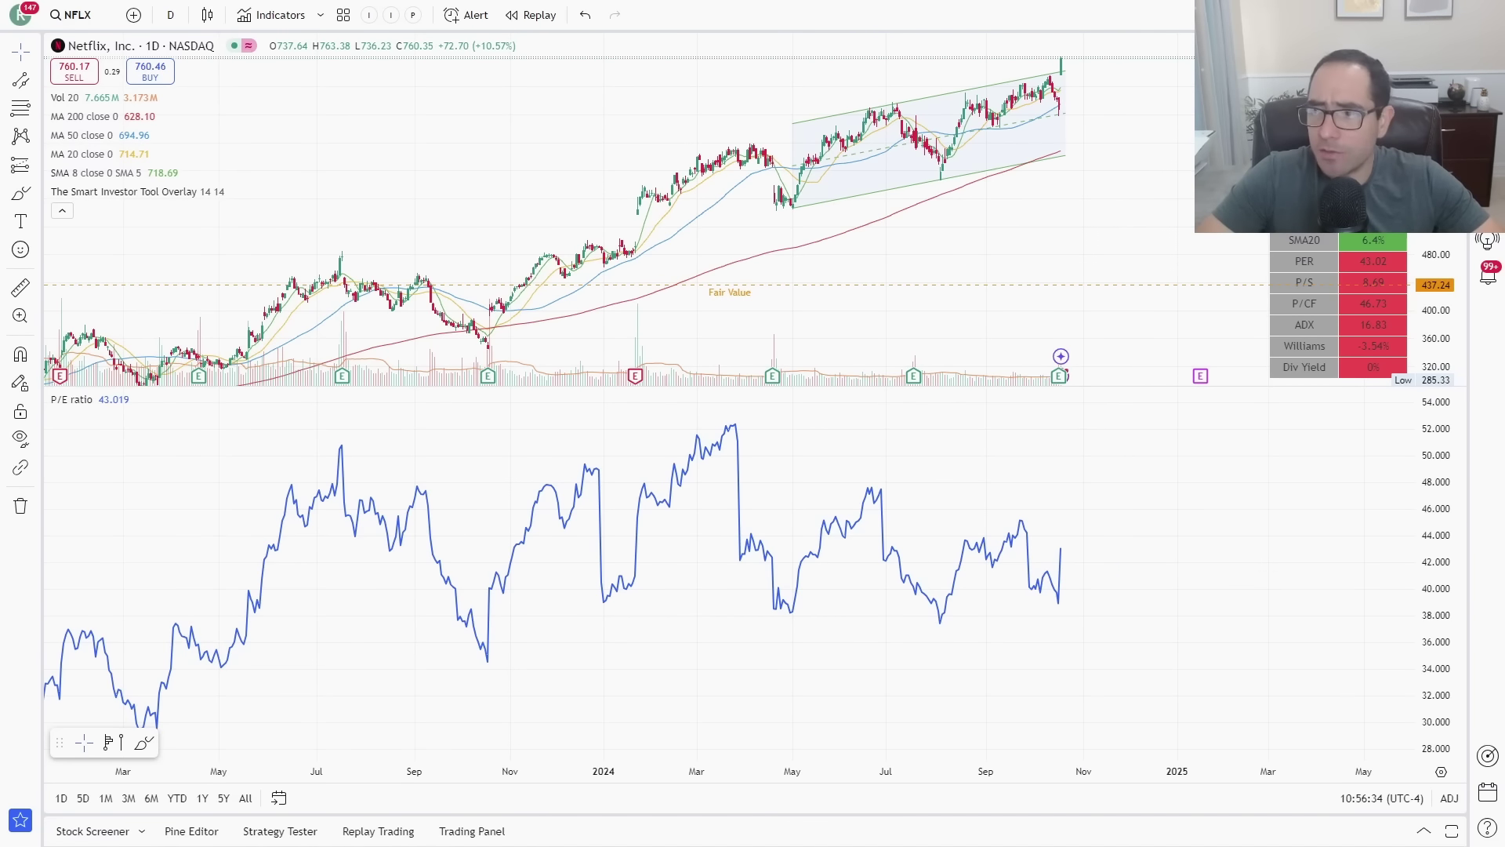
{"action": "key", "text": "alt+Tab"}
{"action": "left_click_drag", "start_coordinate": [1388, 312], "coordinate": [1039, 312]}
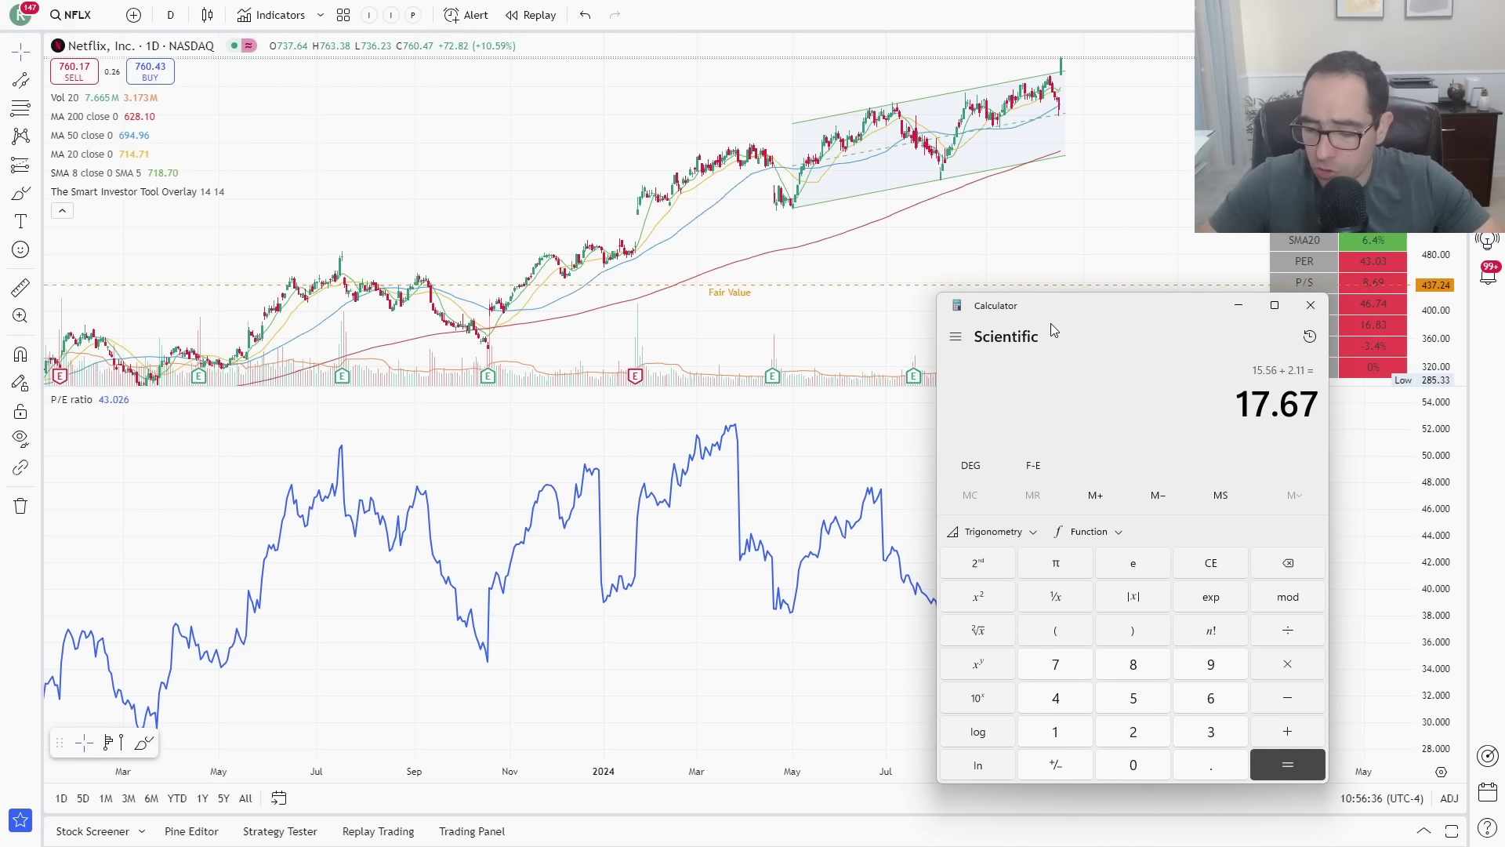
{"action": "type", "text": "*38"}
{"action": "key", "text": "Return"}
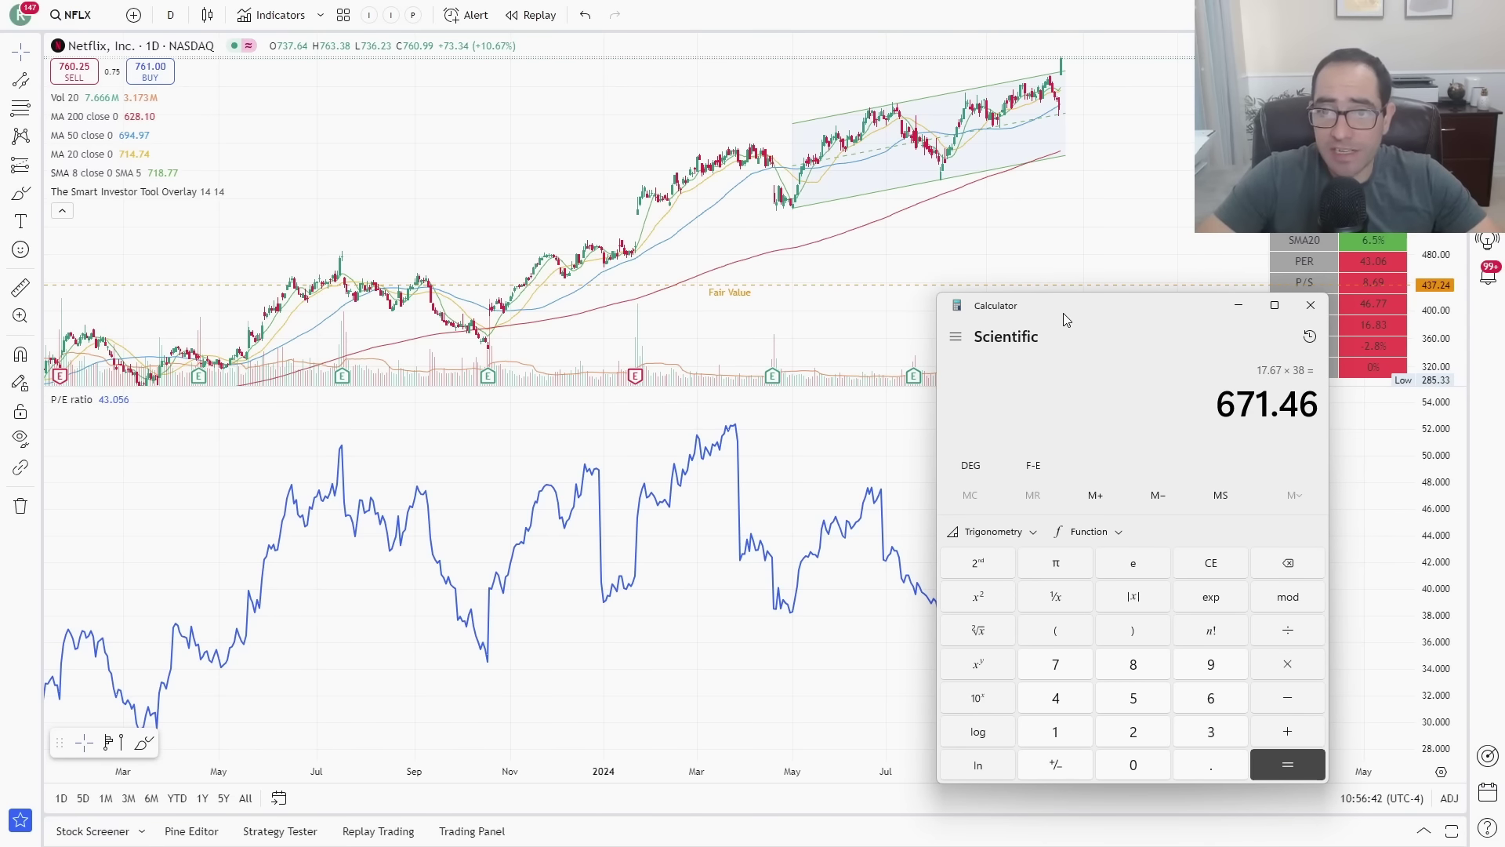
- Move Calculator off the chart and remove the P/E ratio pane
{"action": "left_click_drag", "start_coordinate": [1066, 313], "coordinate": [1504, 392]}
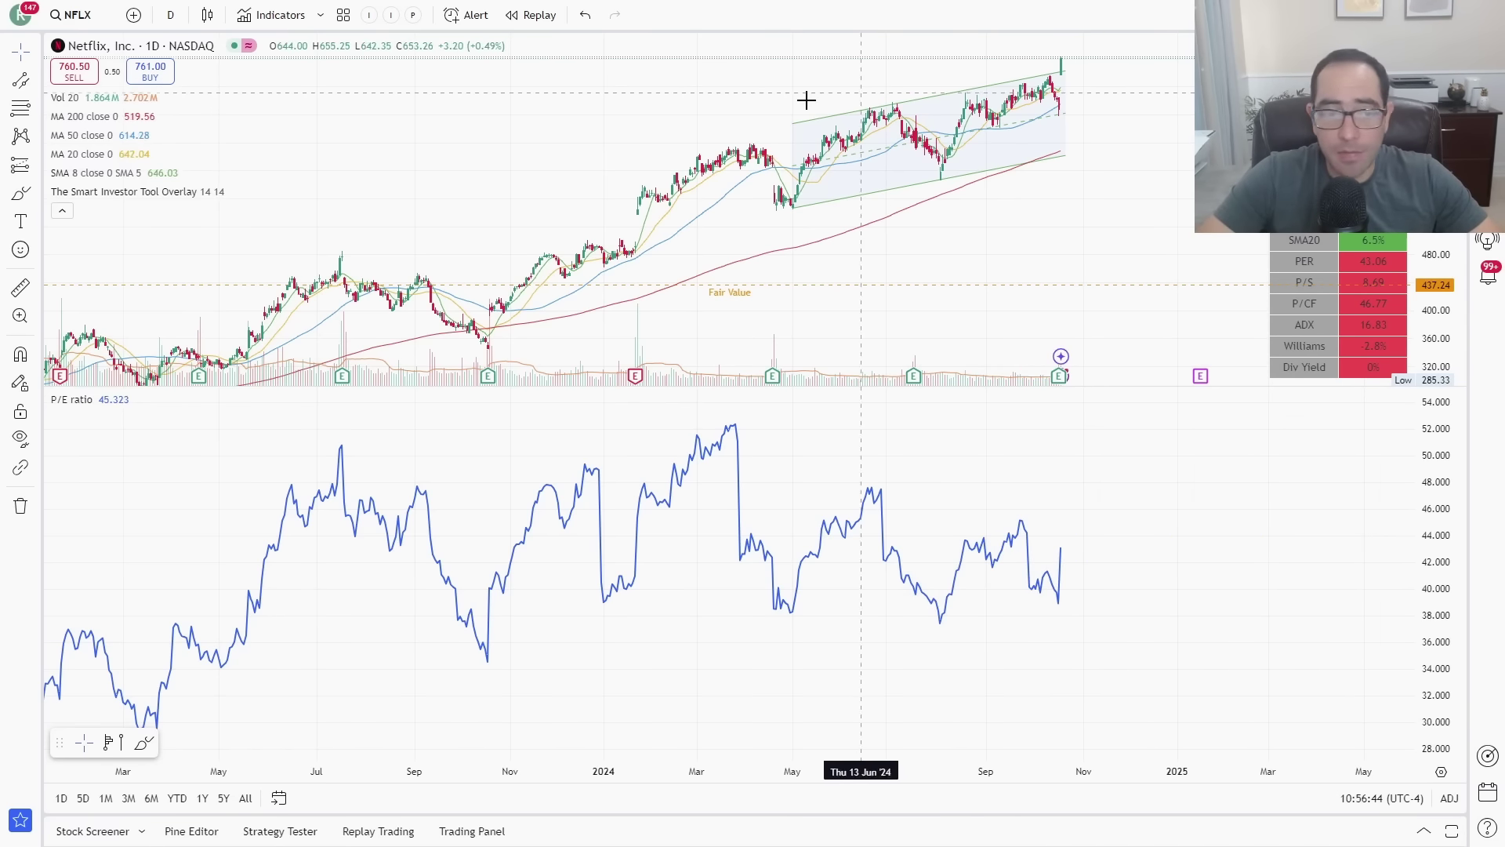
{"action": "scroll", "coordinate": [651, 196], "scroll_direction": "up", "scroll_amount": 3}
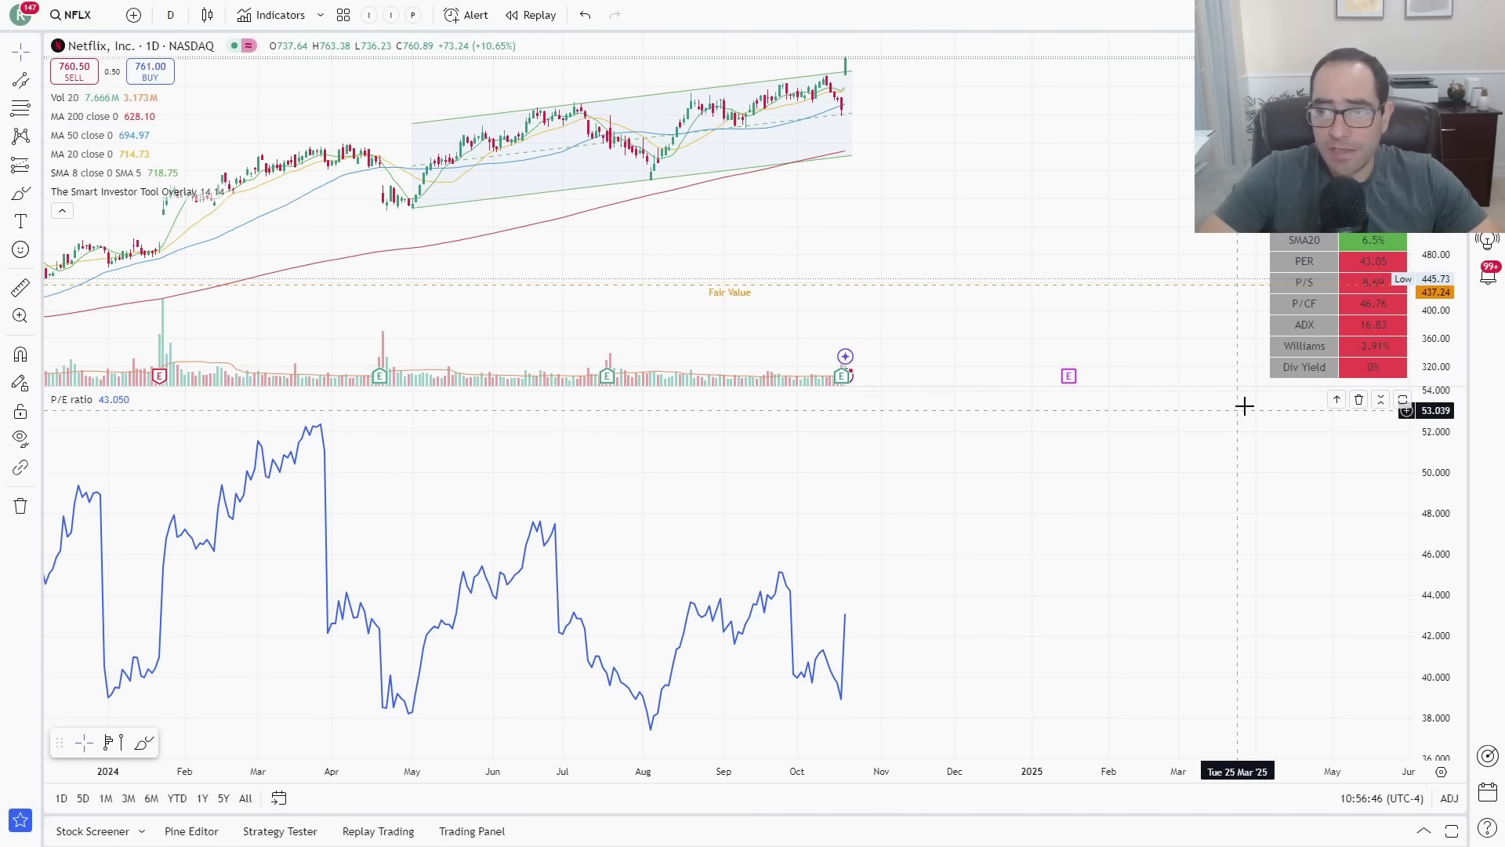
{"action": "left_click", "coordinate": [1365, 400]}
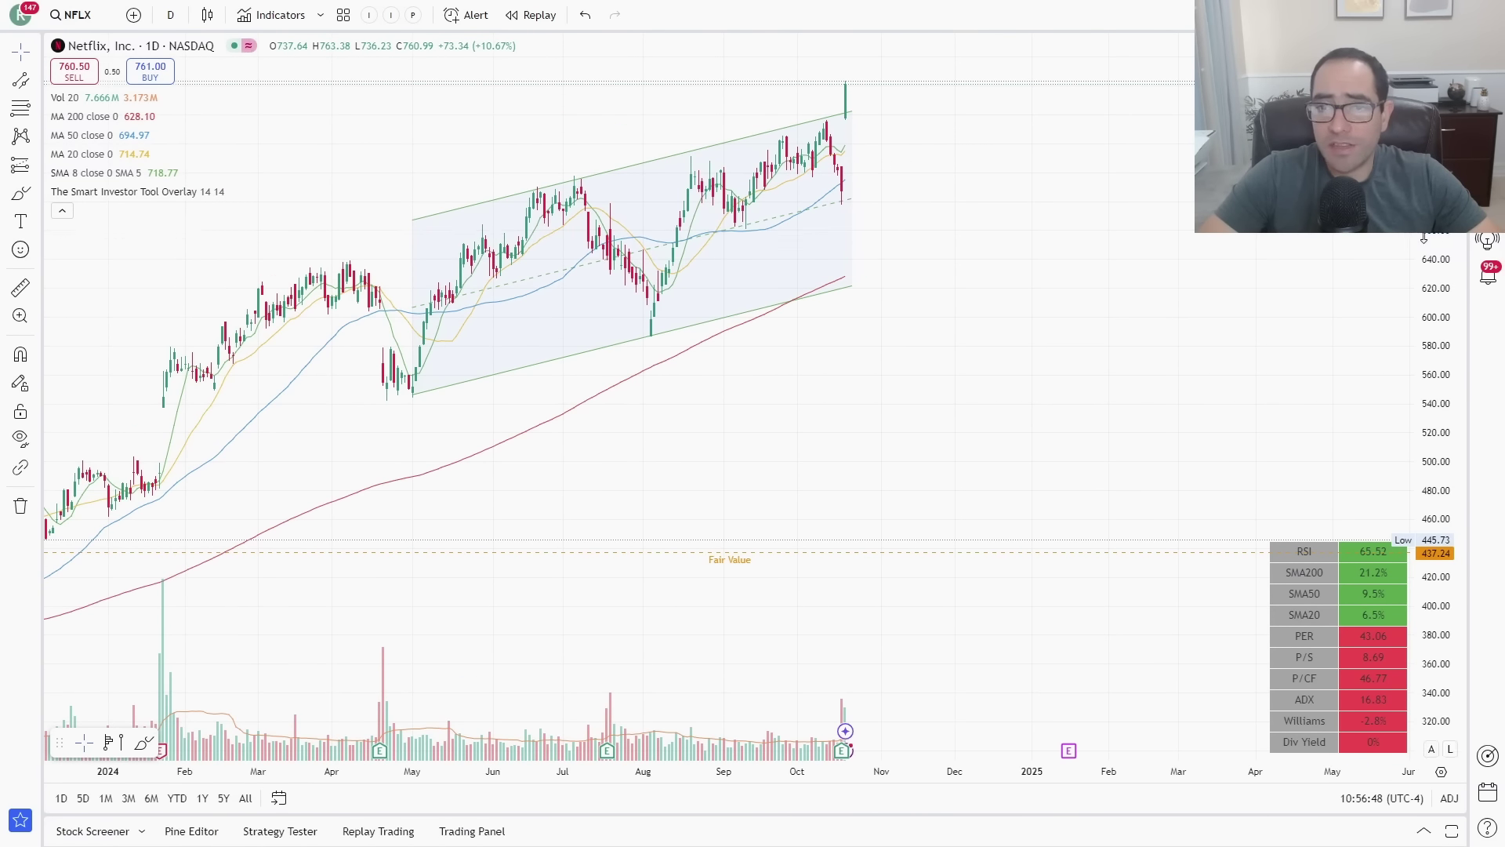
- Draw a horizontal line on the Netflix price chart and set its price to 671
{"action": "left_click", "coordinate": [35, 82]}
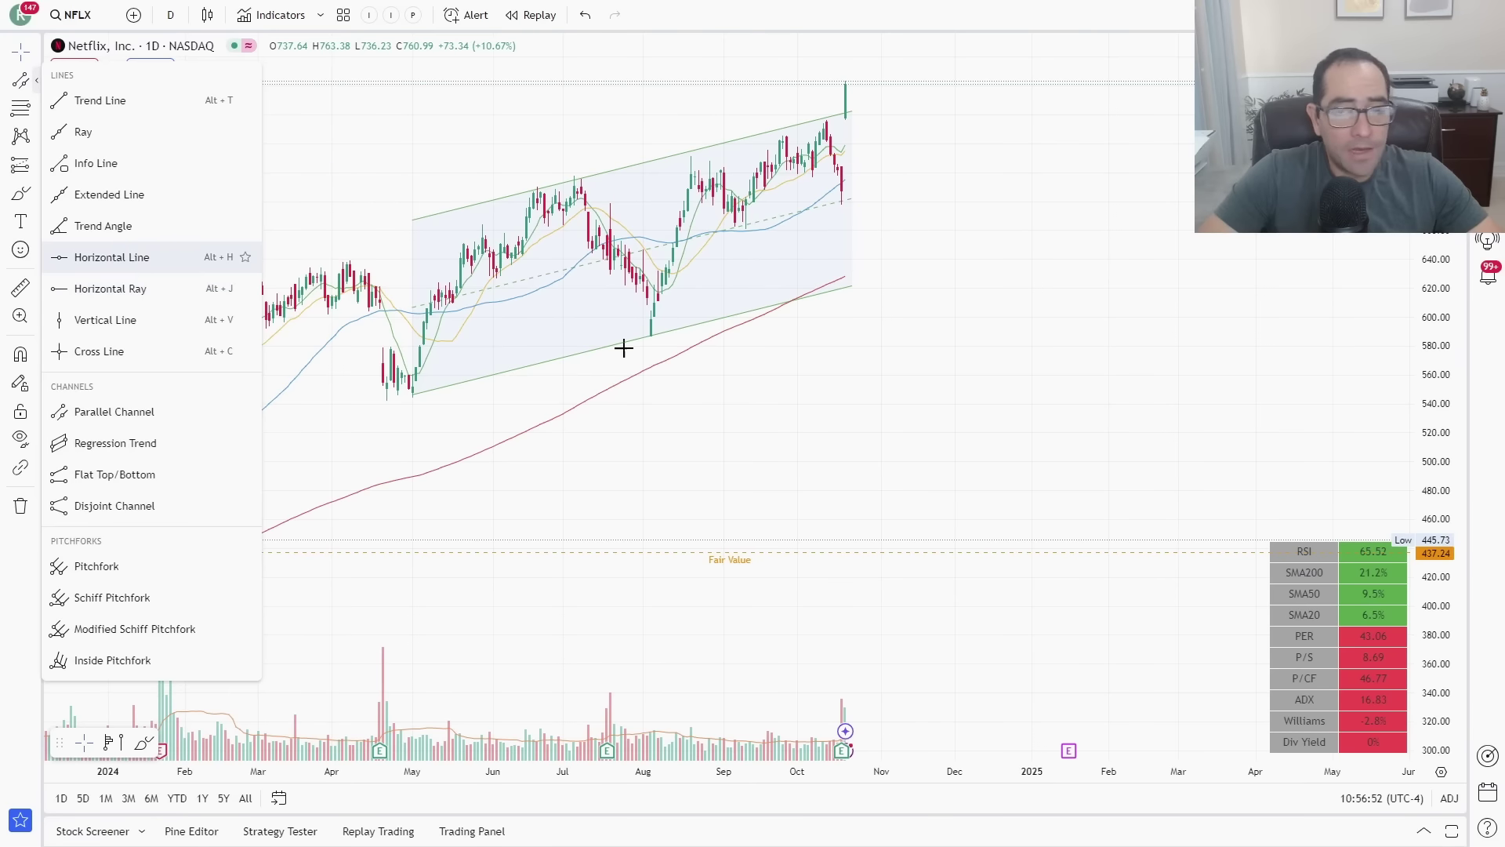
{"action": "left_click", "coordinate": [188, 257]}
{"action": "left_click", "coordinate": [1004, 342]}
{"action": "double_click", "coordinate": [1004, 345]}
{"action": "type", "text": "671"}
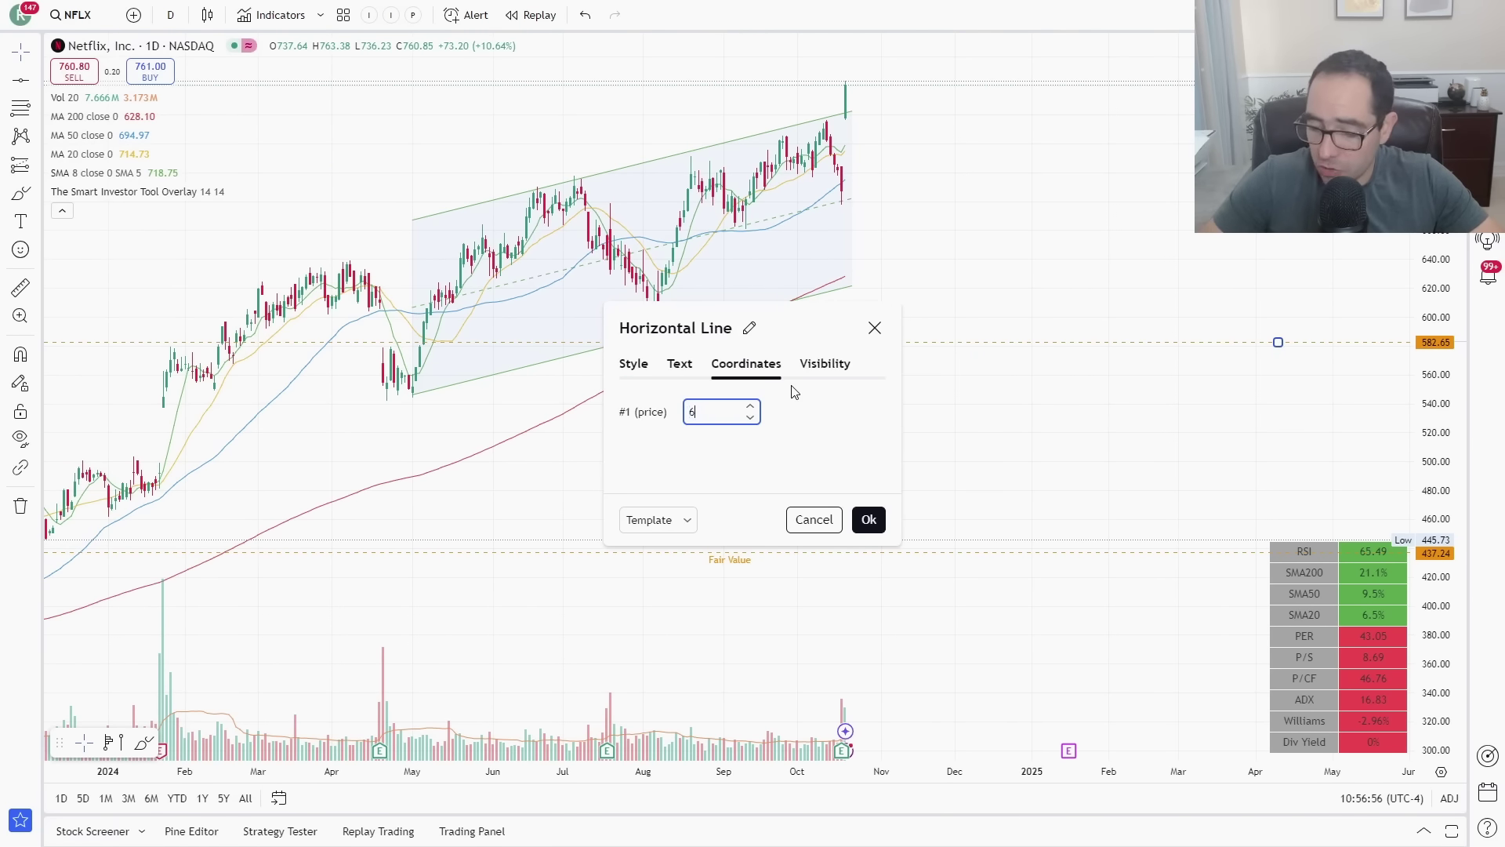
- Label the new horizontal line with the text "PER 38" and apply its settings
{"action": "left_click", "coordinate": [686, 366]}
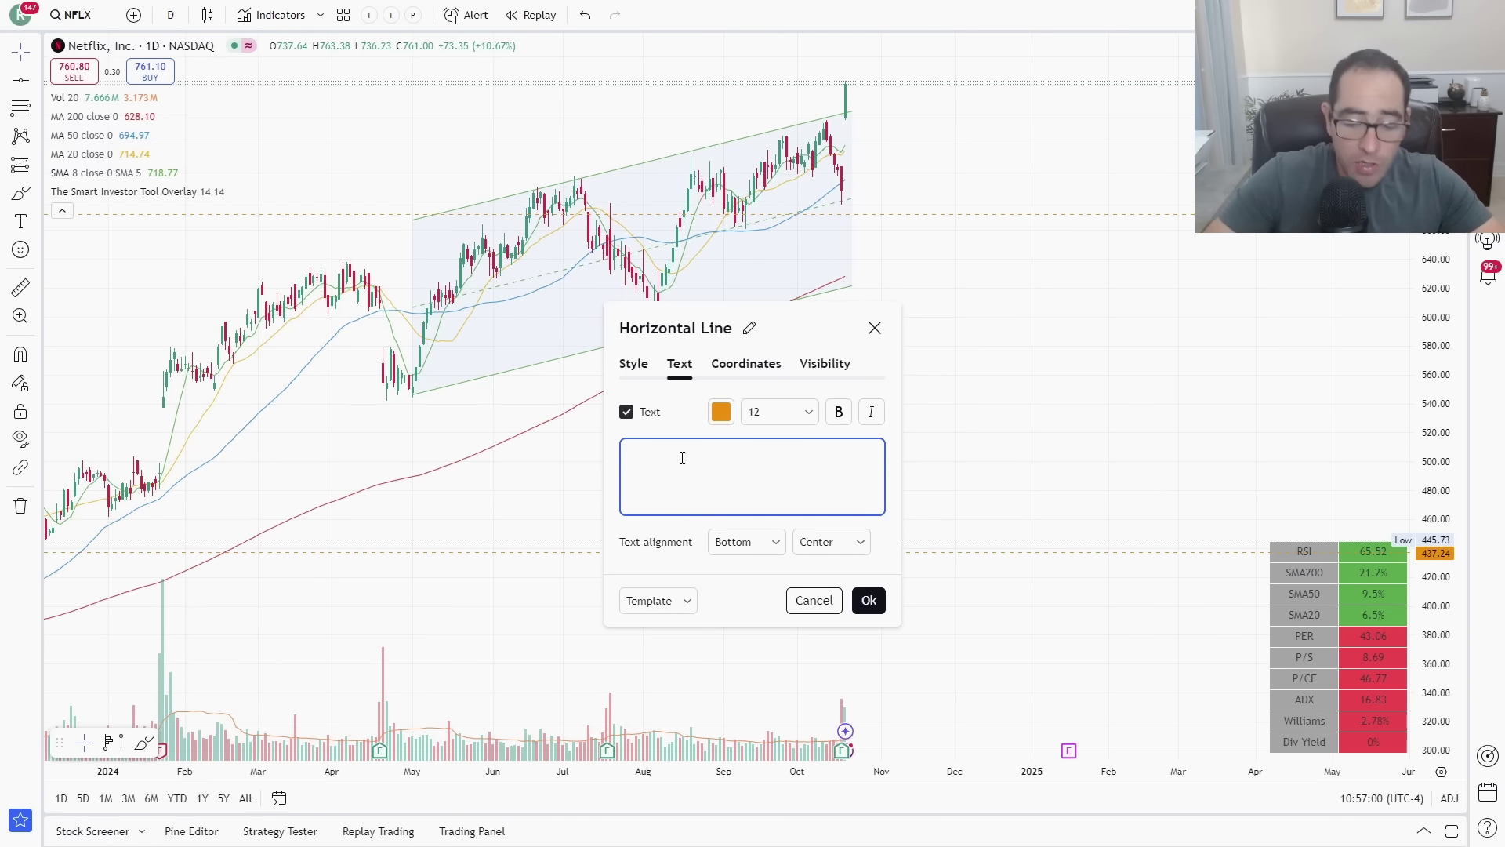
{"action": "type", "text": "PRE"}
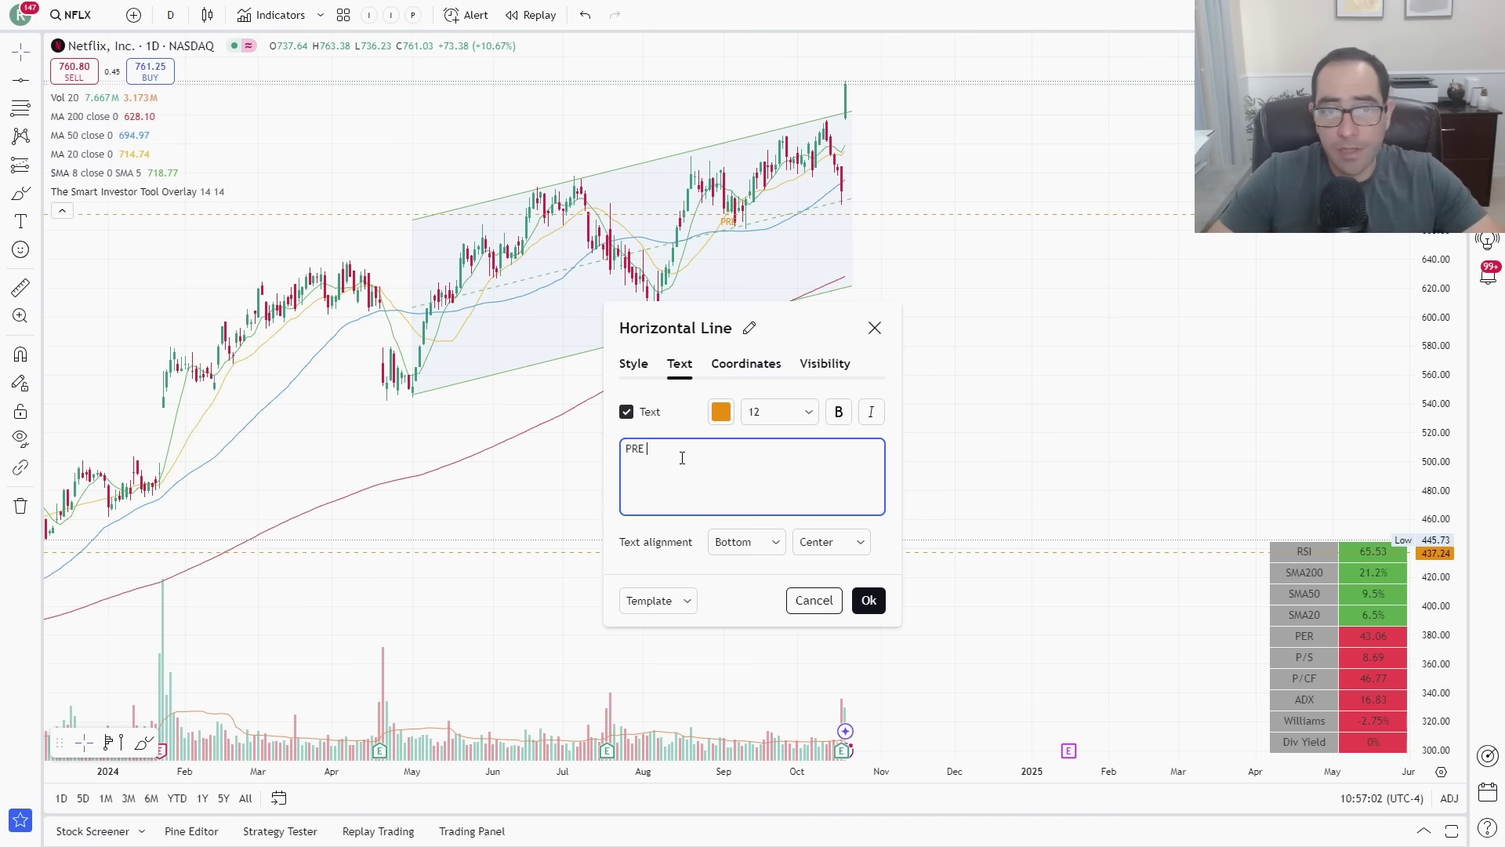
{"action": "type", "text": " E"}
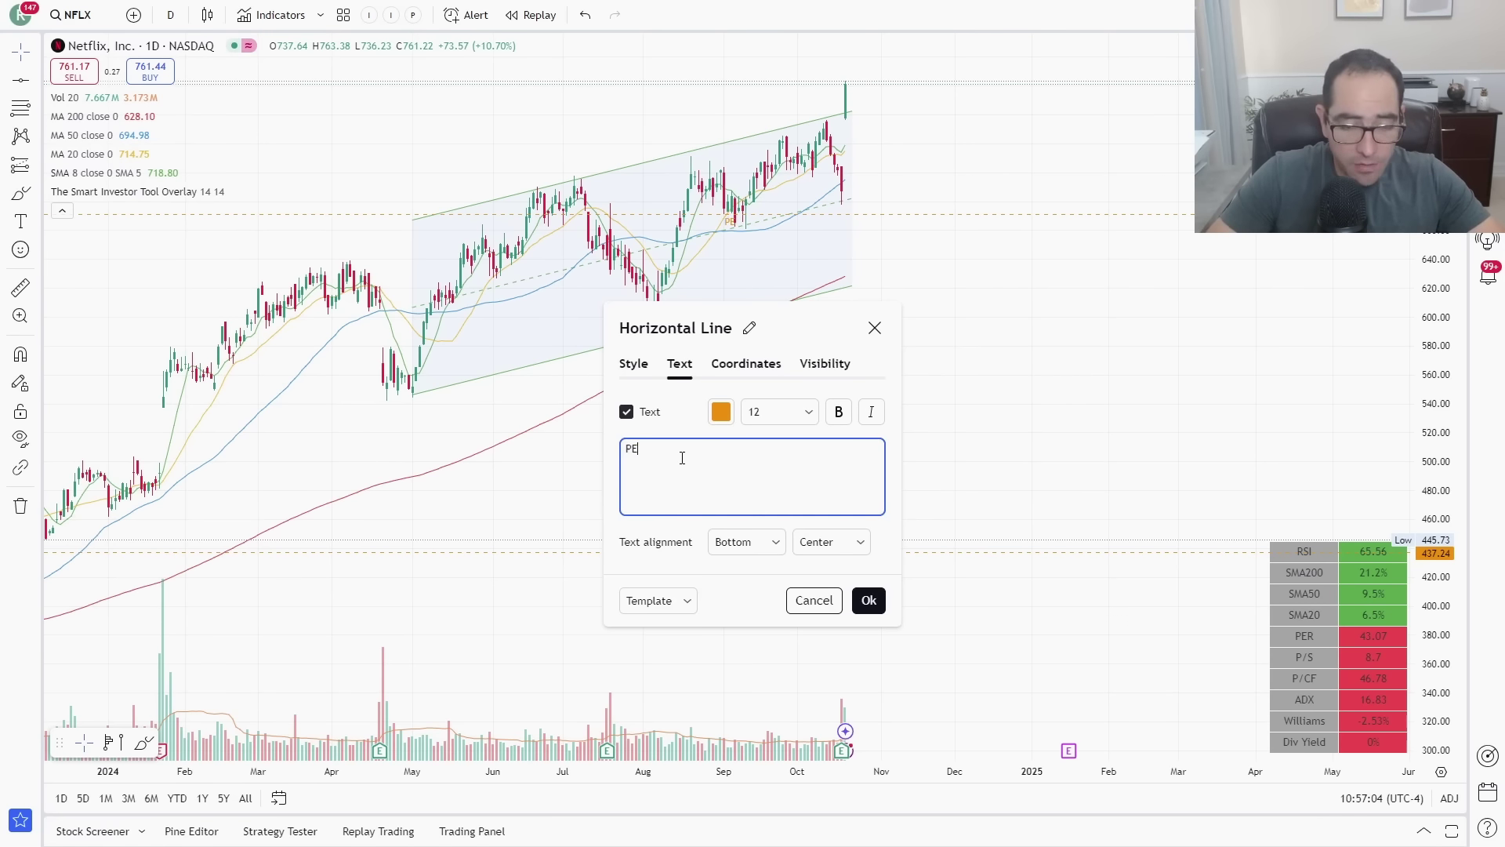
{"action": "type", "text": "R 38"}
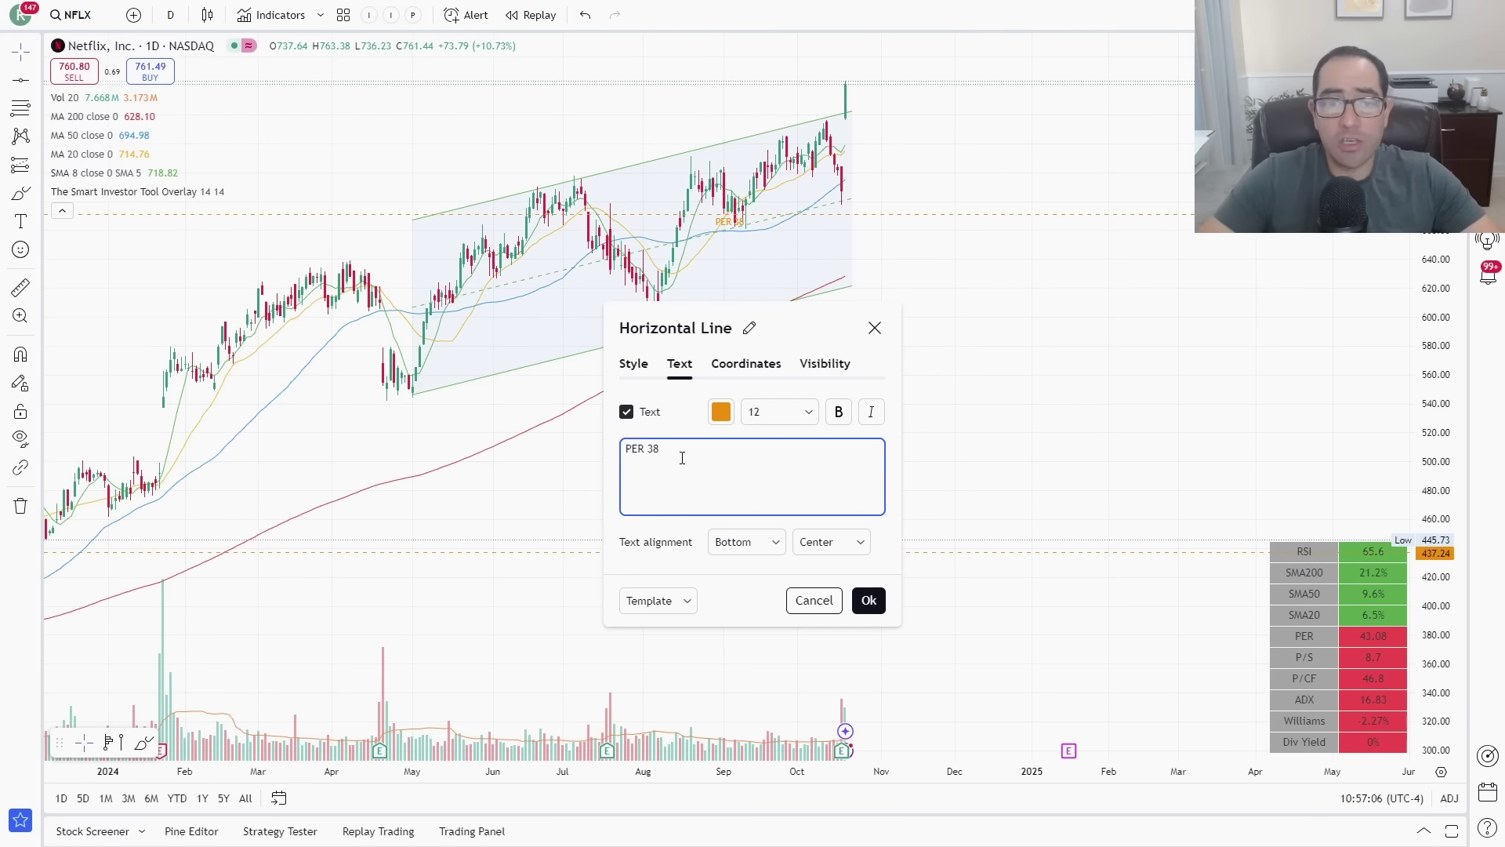
{"action": "left_click", "coordinate": [868, 602]}
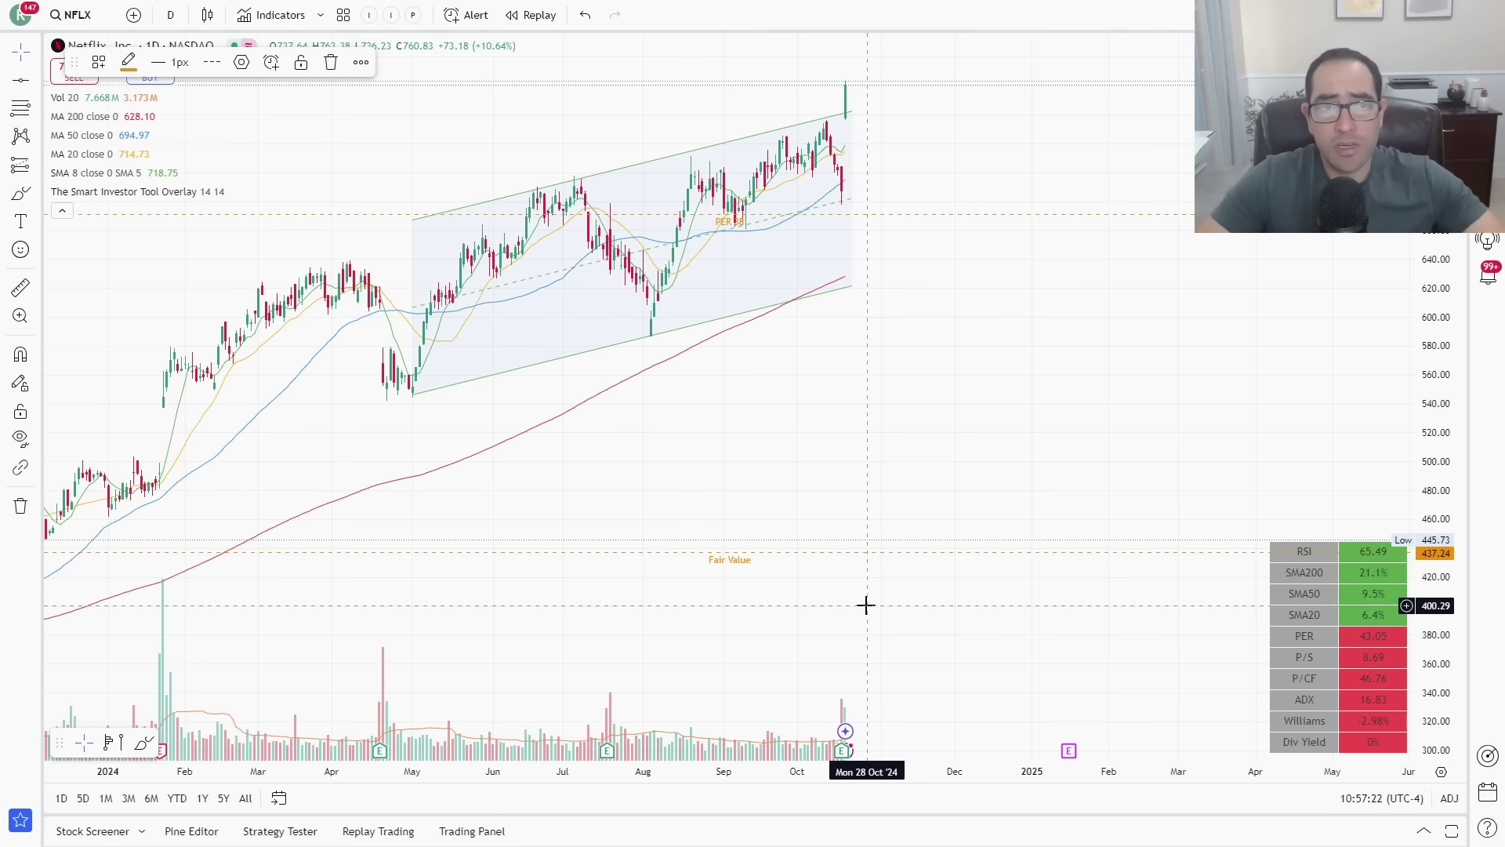
- Add the valuation ratio indicators back to the chart and delete the P/S and P/CF panes, keeping only P/E
{"action": "left_click", "coordinate": [413, 15]}
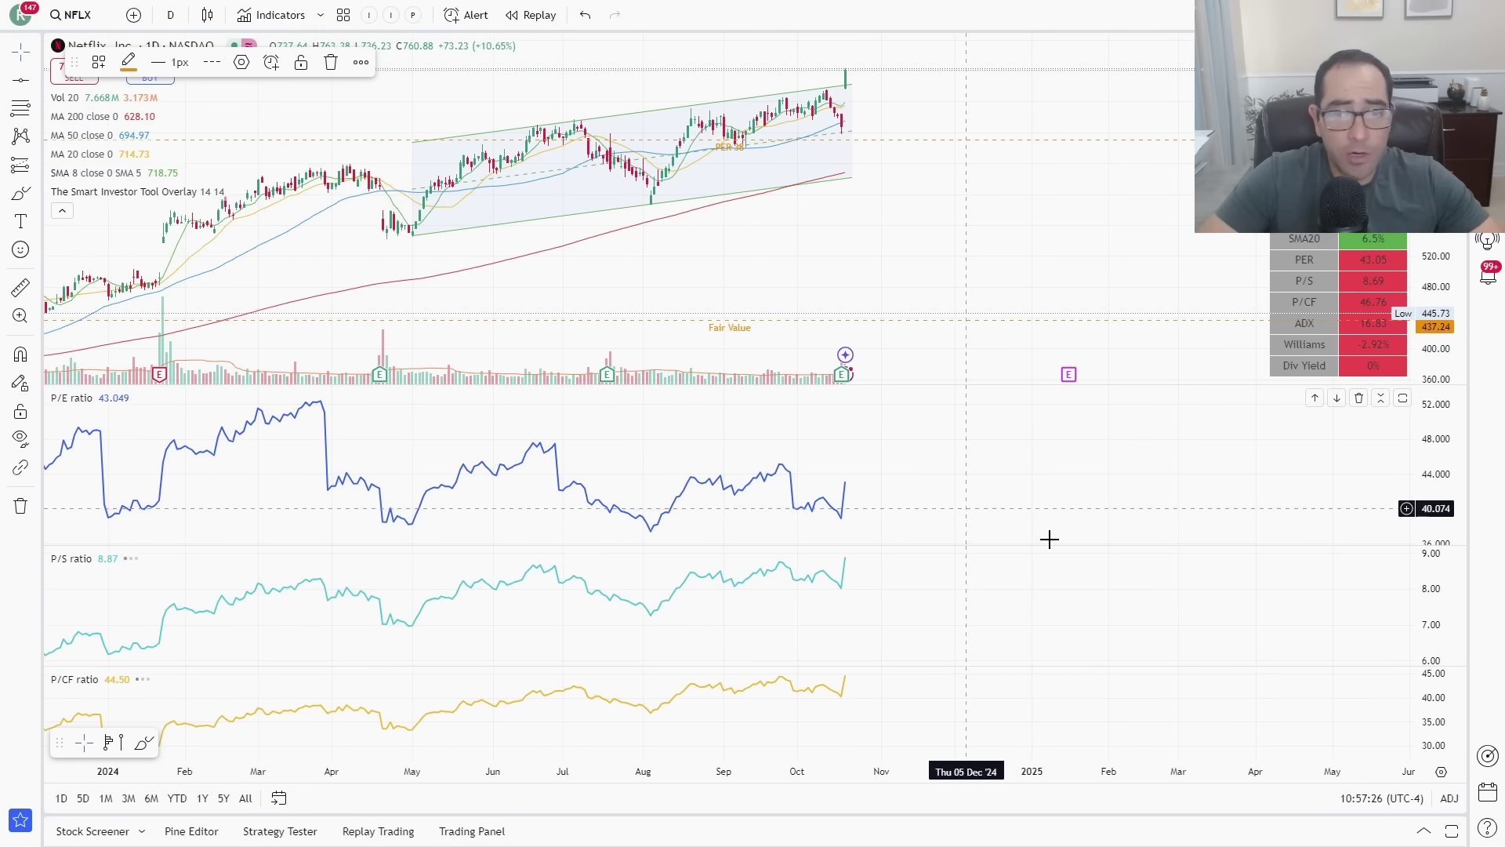
{"action": "left_click", "coordinate": [1358, 559]}
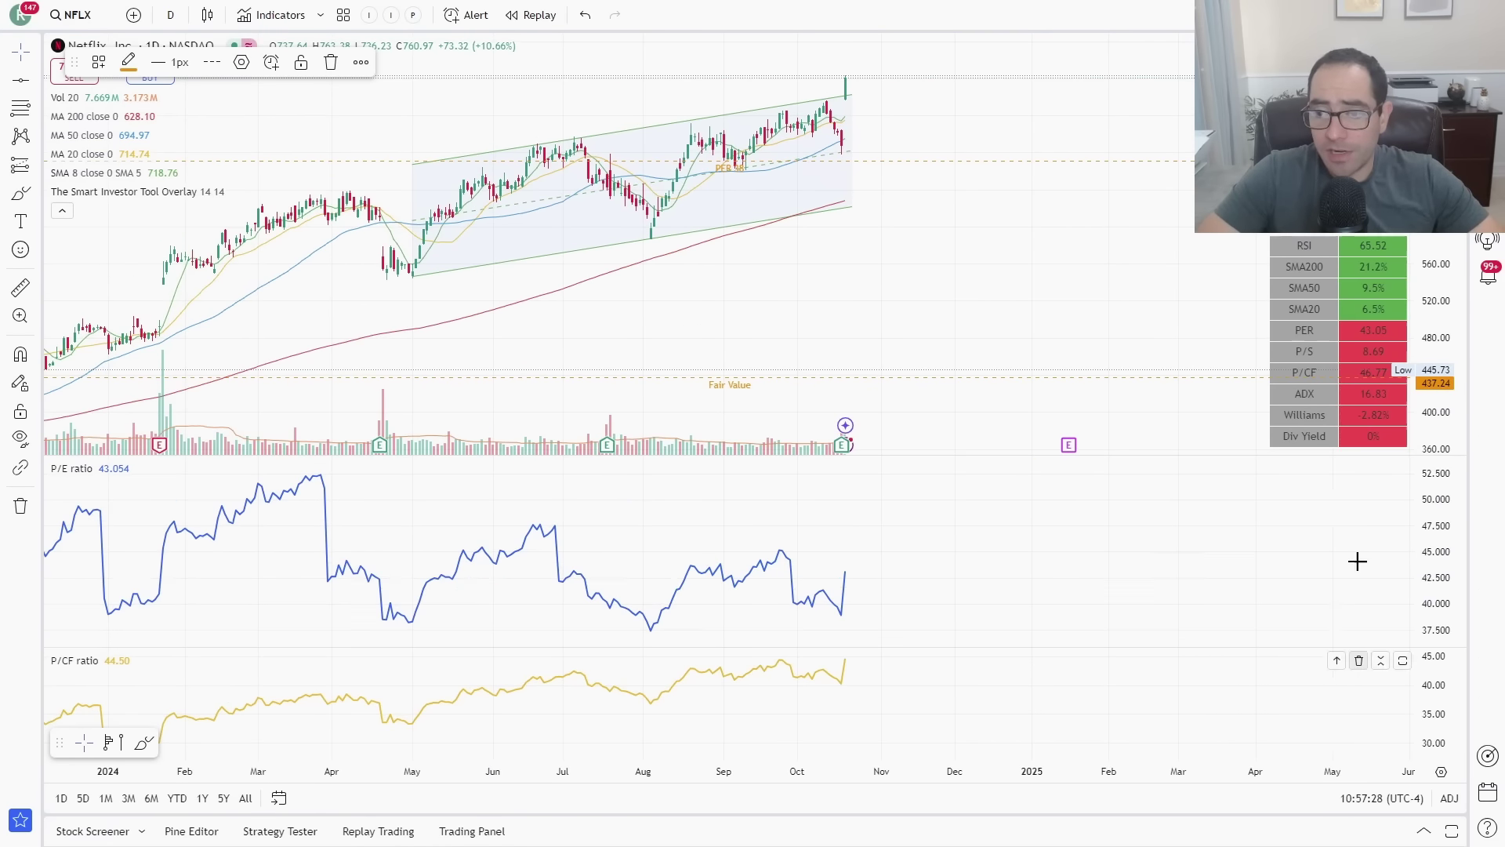
{"action": "left_click", "coordinate": [1358, 660]}
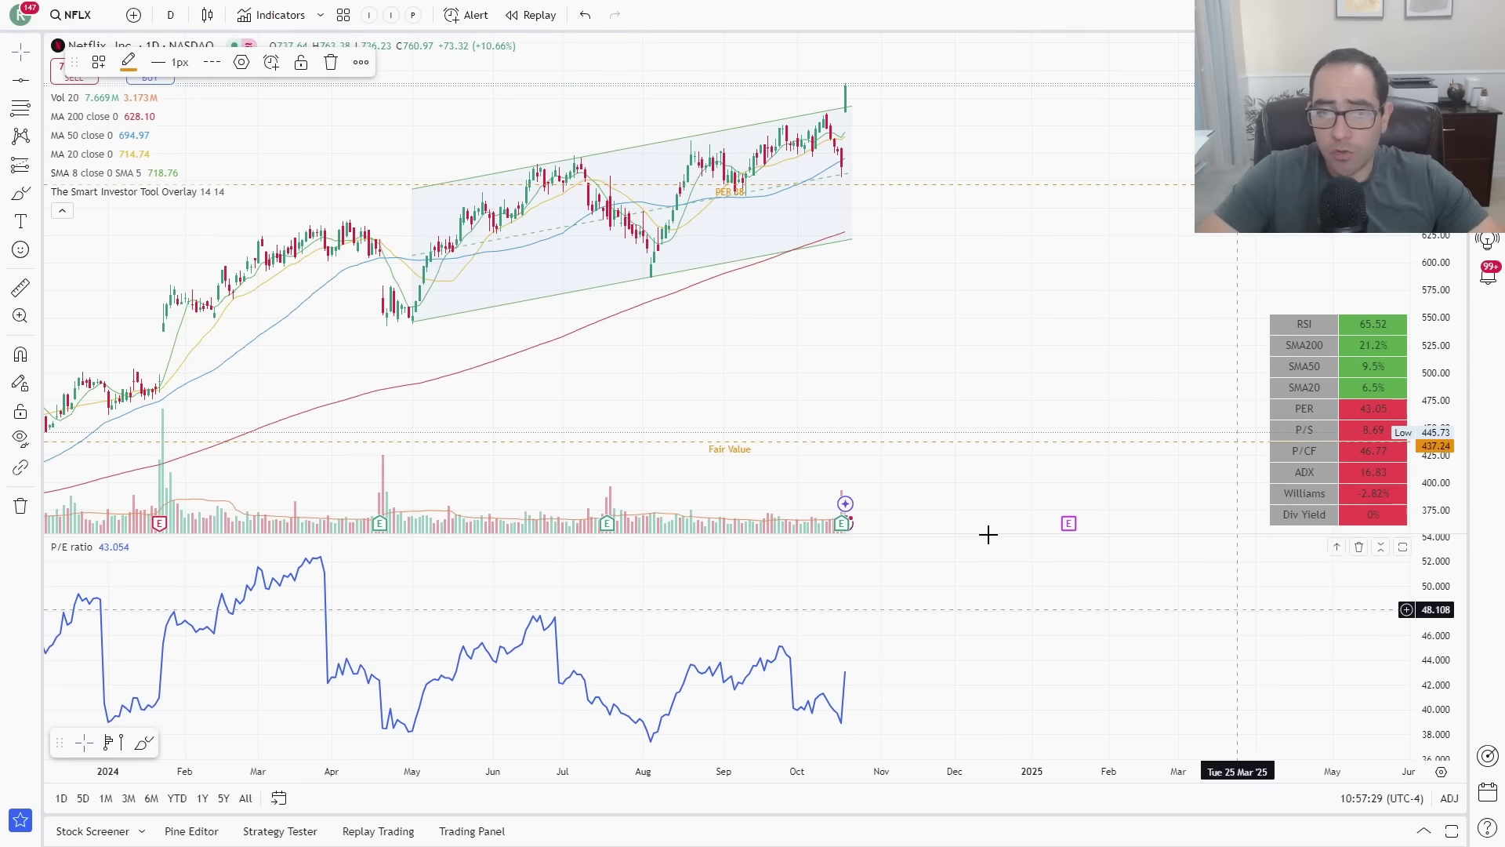
{"action": "left_click", "coordinate": [780, 533]}
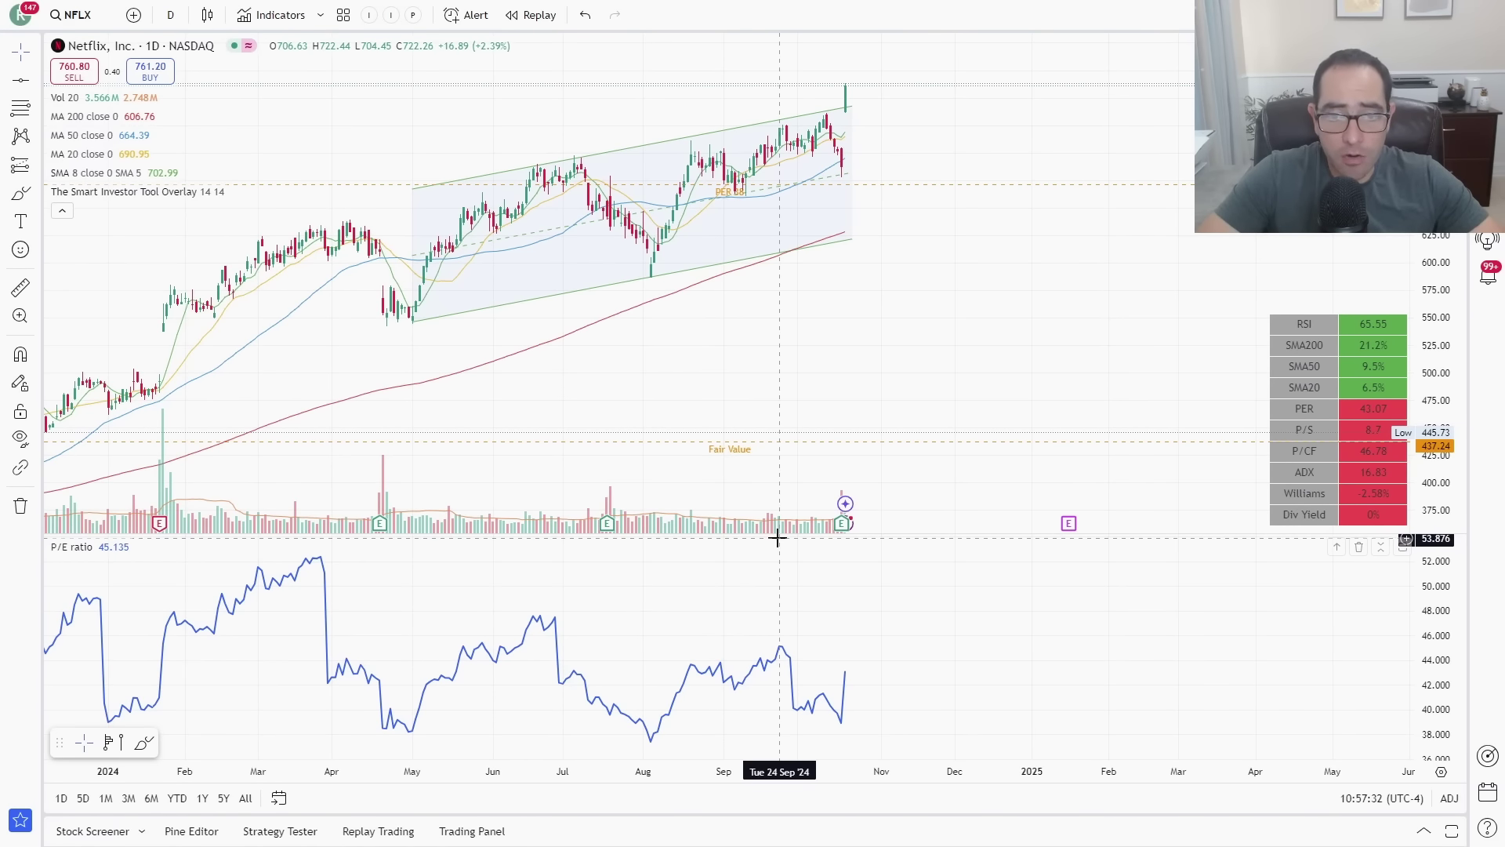
{"action": "scroll", "coordinate": [803, 470], "scroll_direction": "down", "scroll_amount": 5}
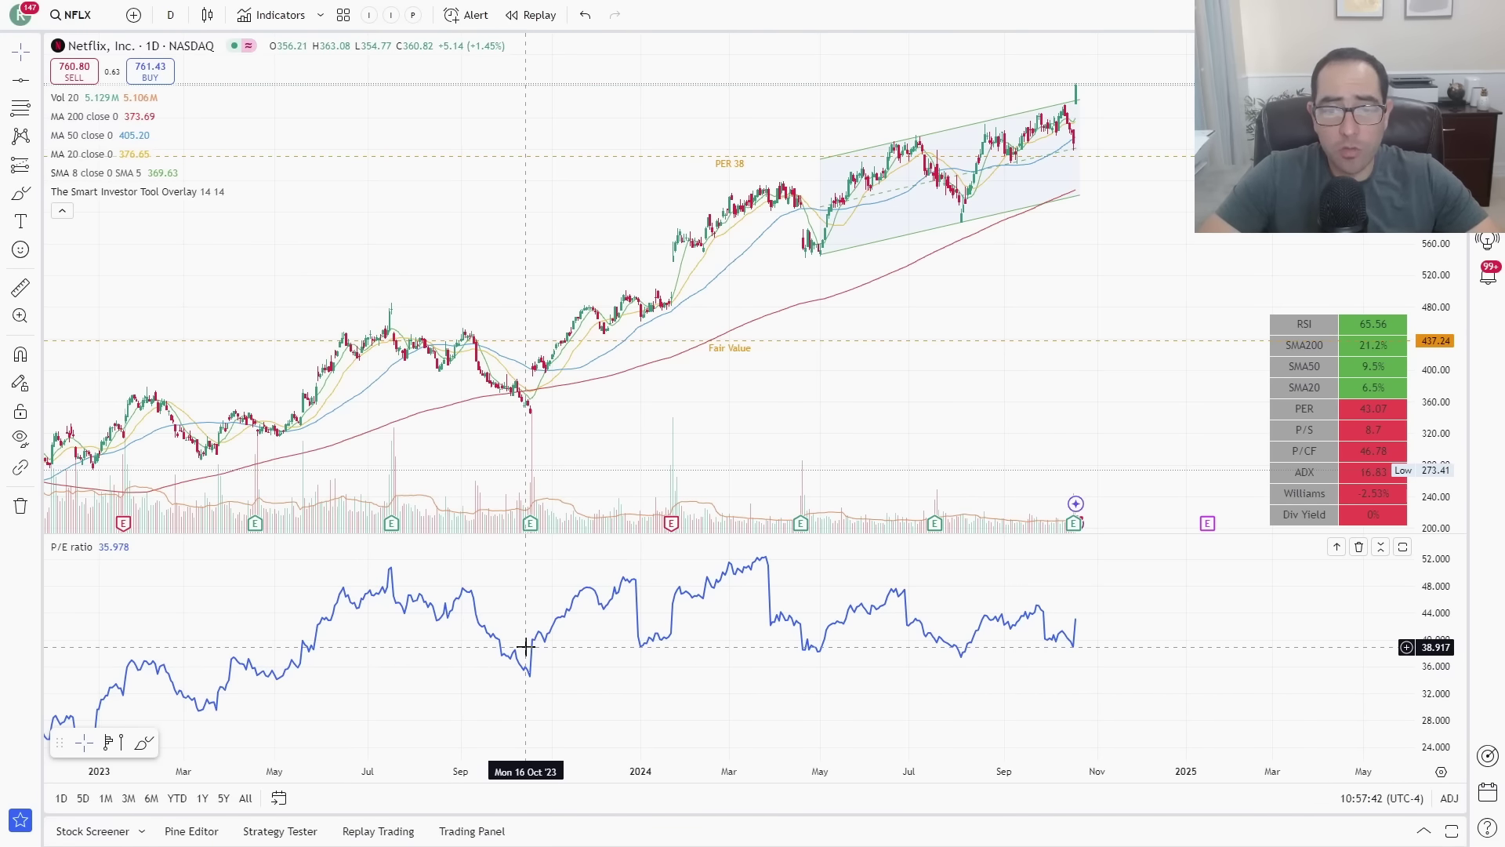
- Examine the Netflix P/E ratio history back to 2020 alongside the price chart, including the most recent year
{"action": "scroll", "coordinate": [525, 647], "scroll_direction": "down", "scroll_amount": 3}
{"action": "scroll", "coordinate": [525, 647], "scroll_direction": "down", "scroll_amount": 3}
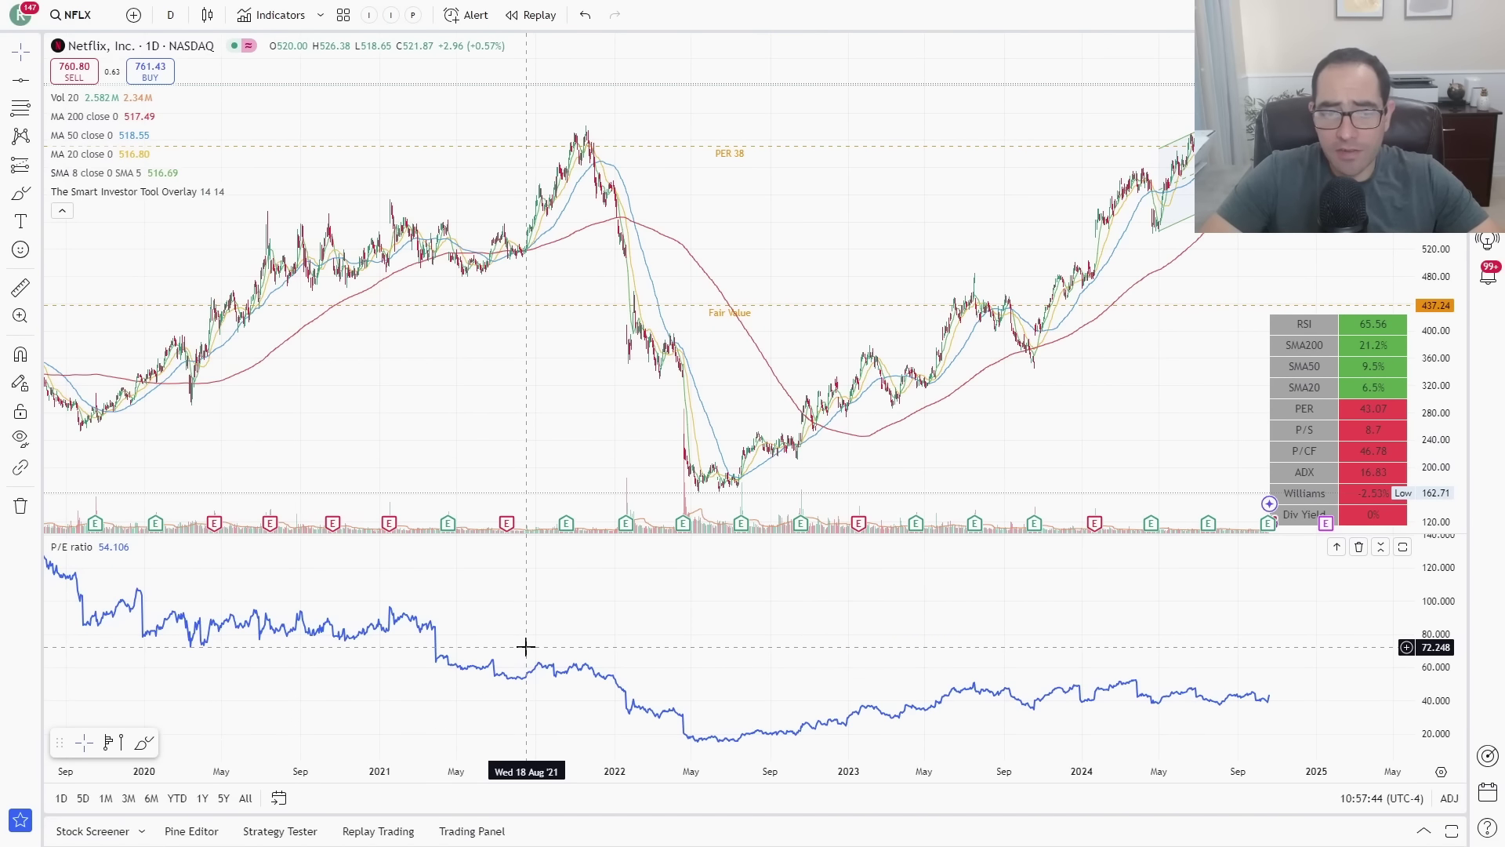
{"action": "scroll", "coordinate": [526, 668], "scroll_direction": "up", "scroll_amount": 2}
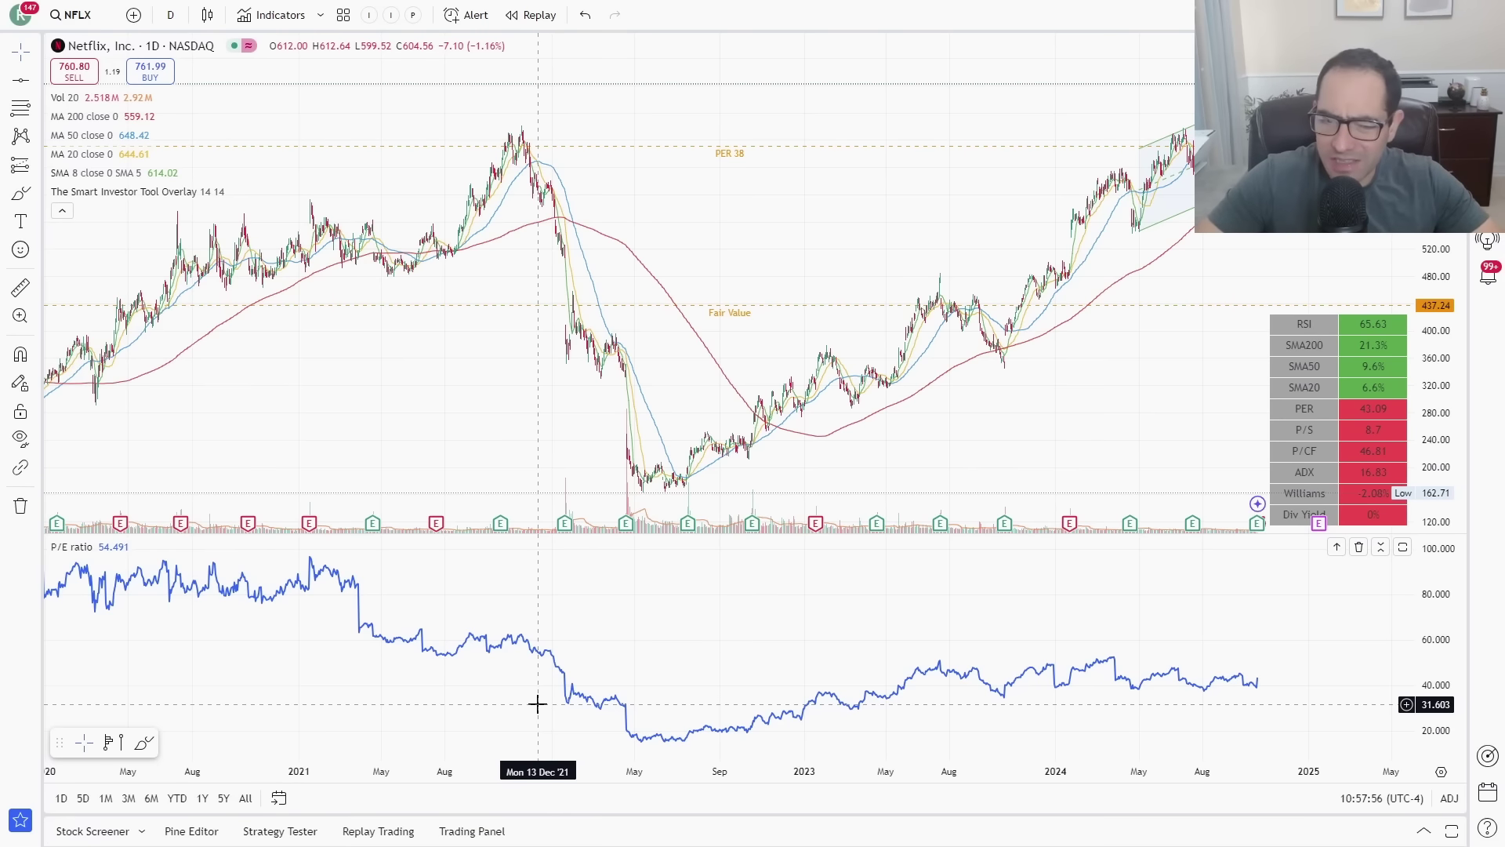
{"action": "scroll", "coordinate": [537, 703], "scroll_direction": "up", "scroll_amount": 3}
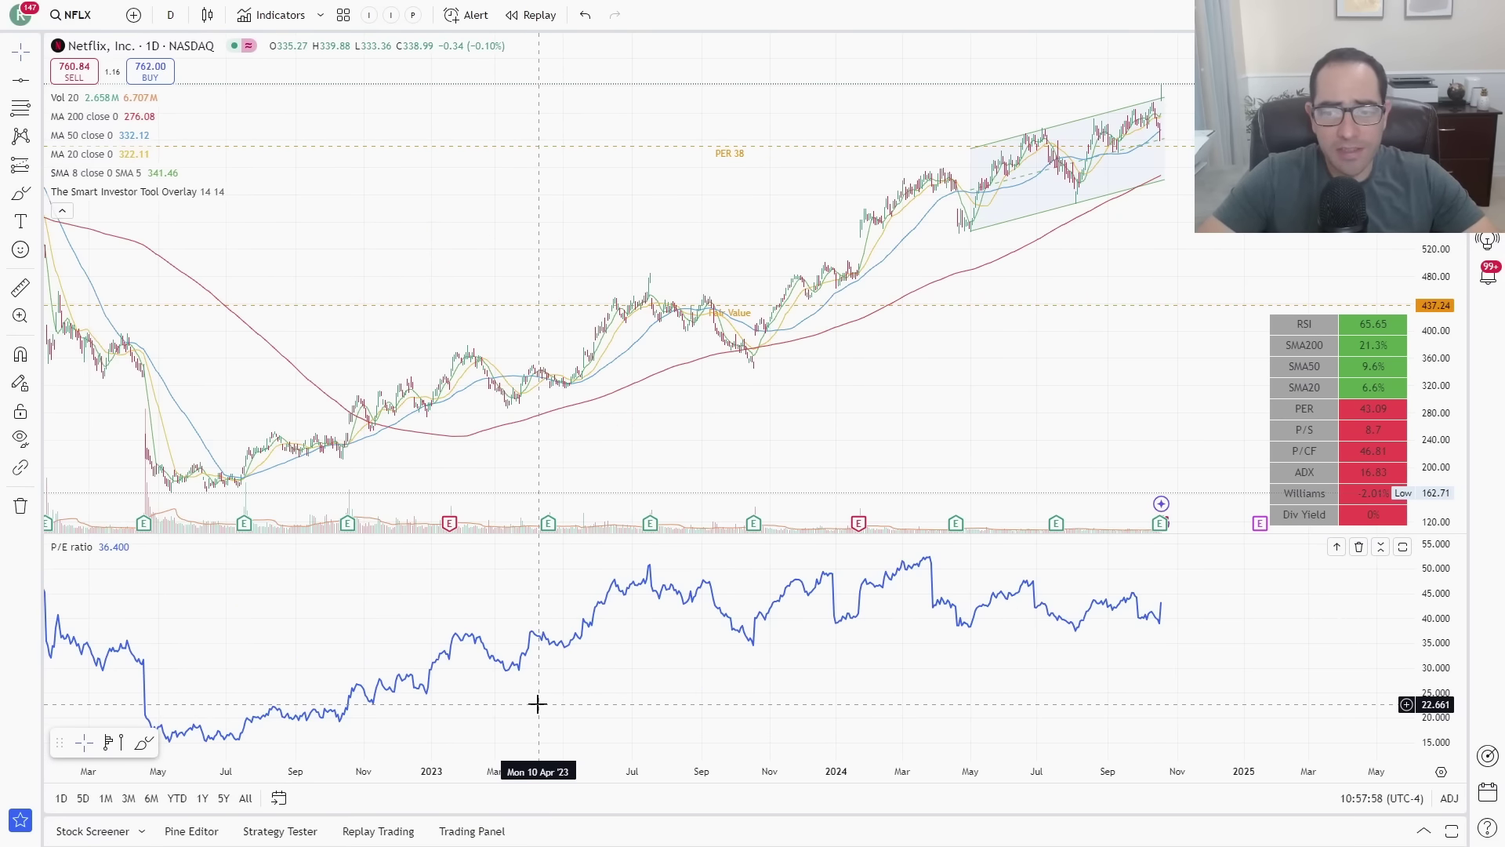
{"action": "scroll", "coordinate": [537, 703], "scroll_direction": "up", "scroll_amount": 3}
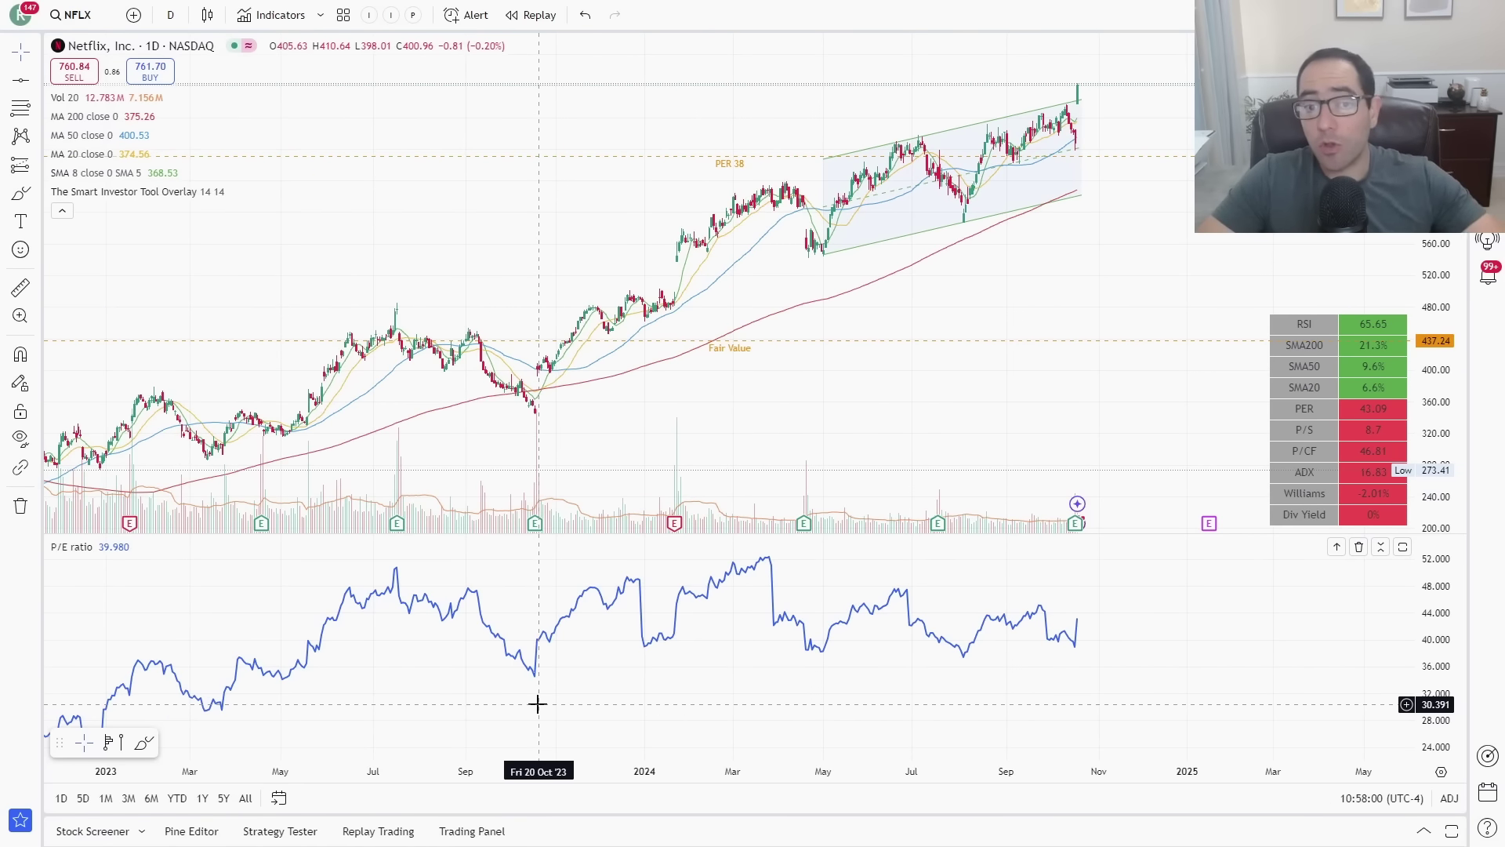
{"action": "scroll", "coordinate": [639, 369], "scroll_direction": "up", "scroll_amount": 3}
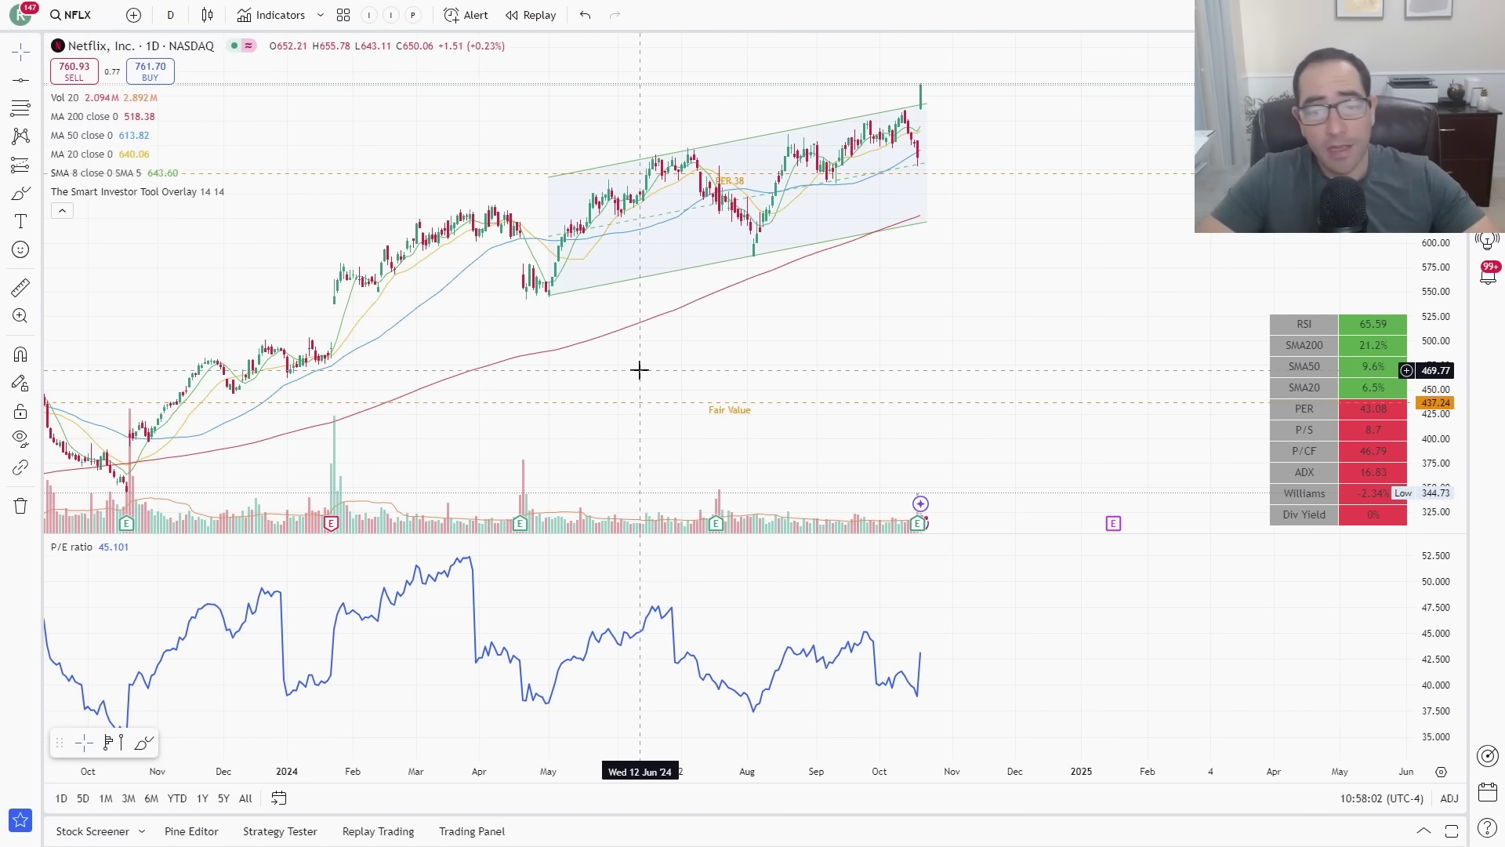
- Add the valuation ratio indicators back and delete the P/E and P/CF panes, keeping only P/S
{"action": "left_click", "coordinate": [410, 18]}
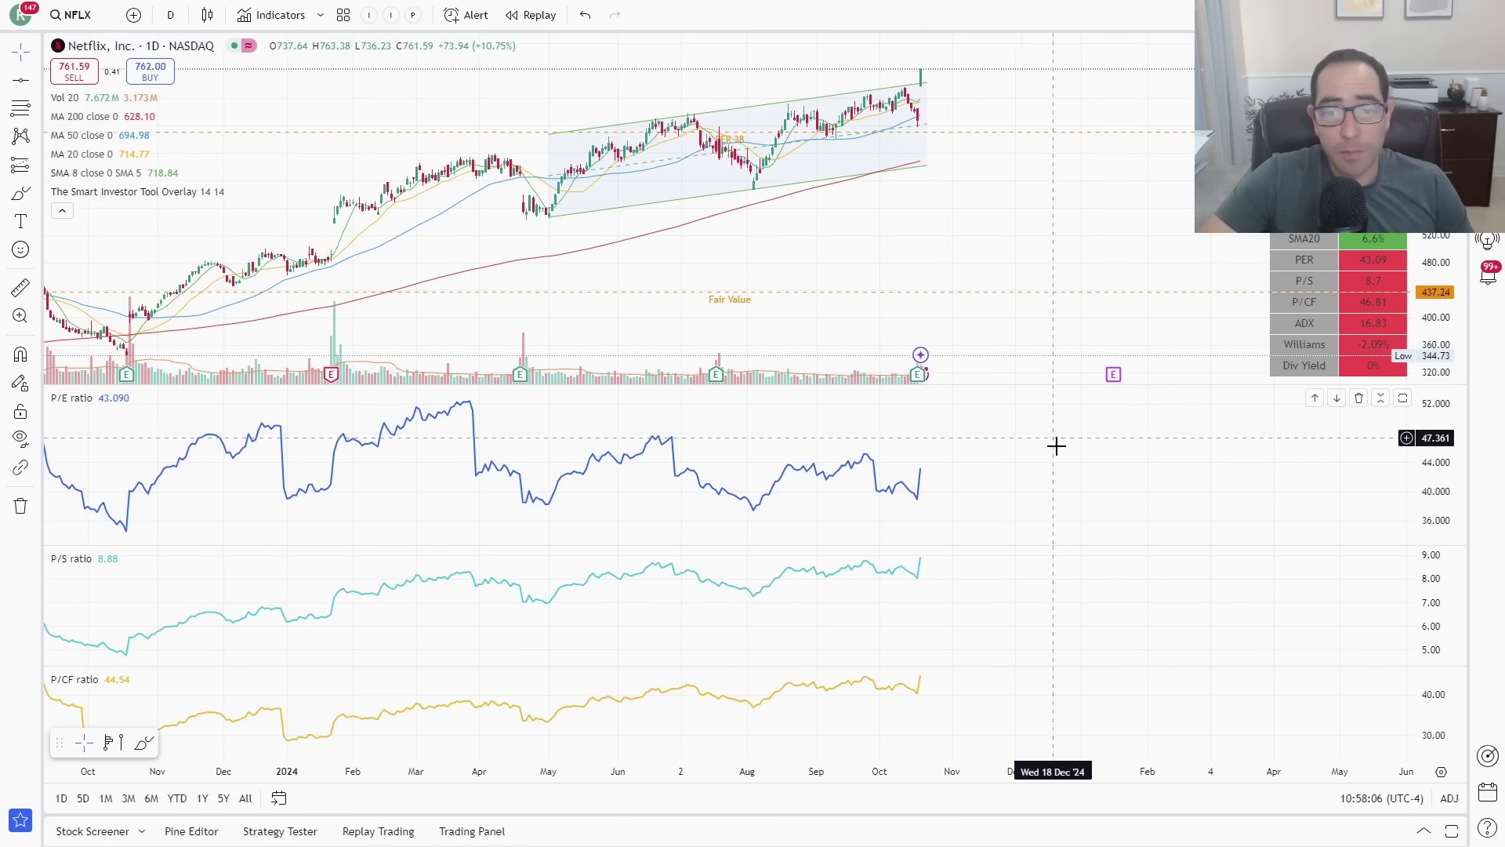
{"action": "left_click", "coordinate": [1358, 398]}
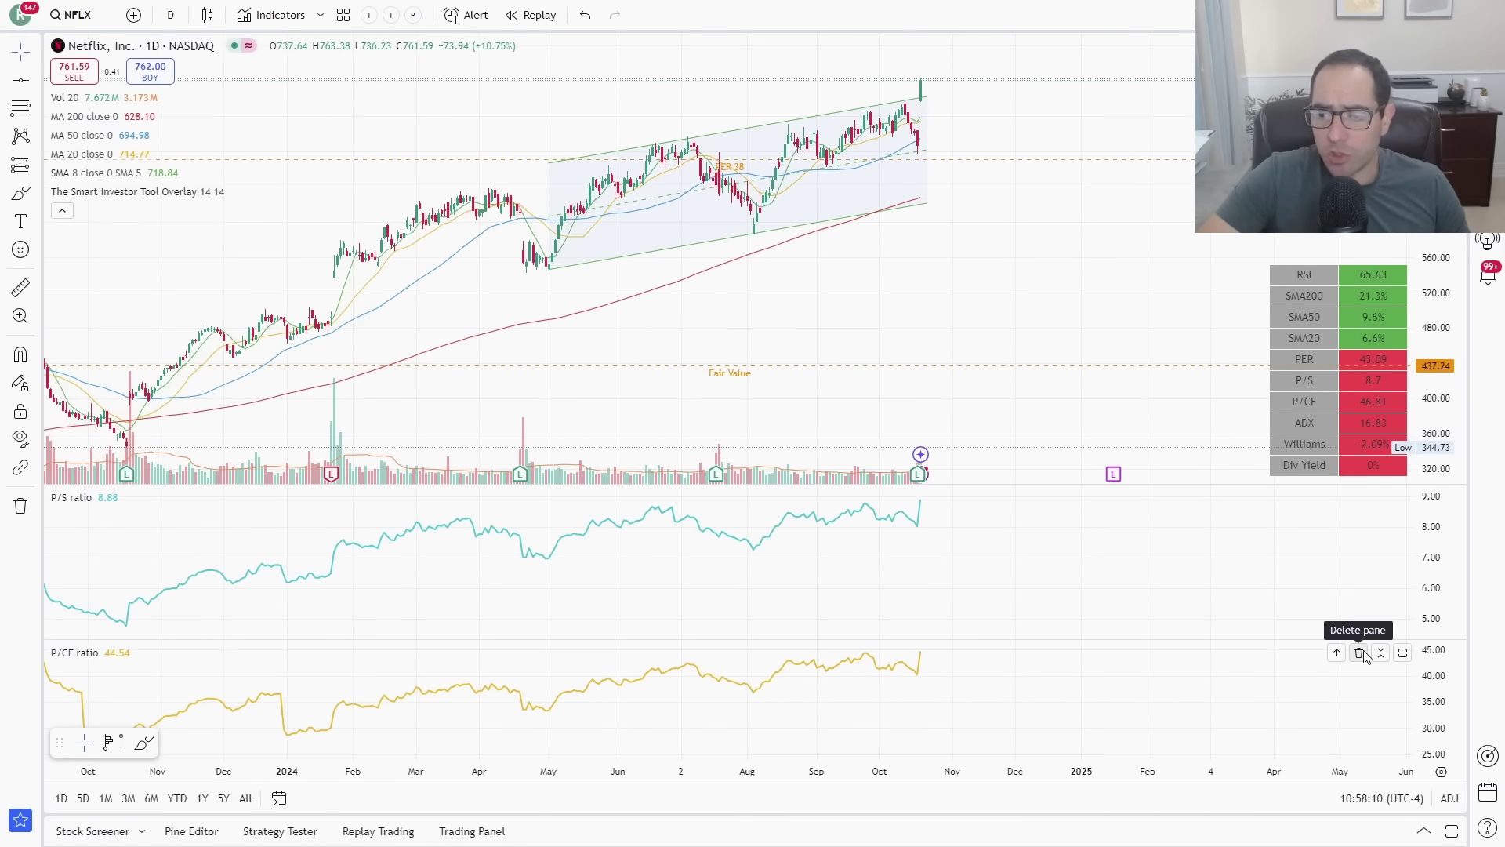
{"action": "left_click", "coordinate": [1359, 653]}
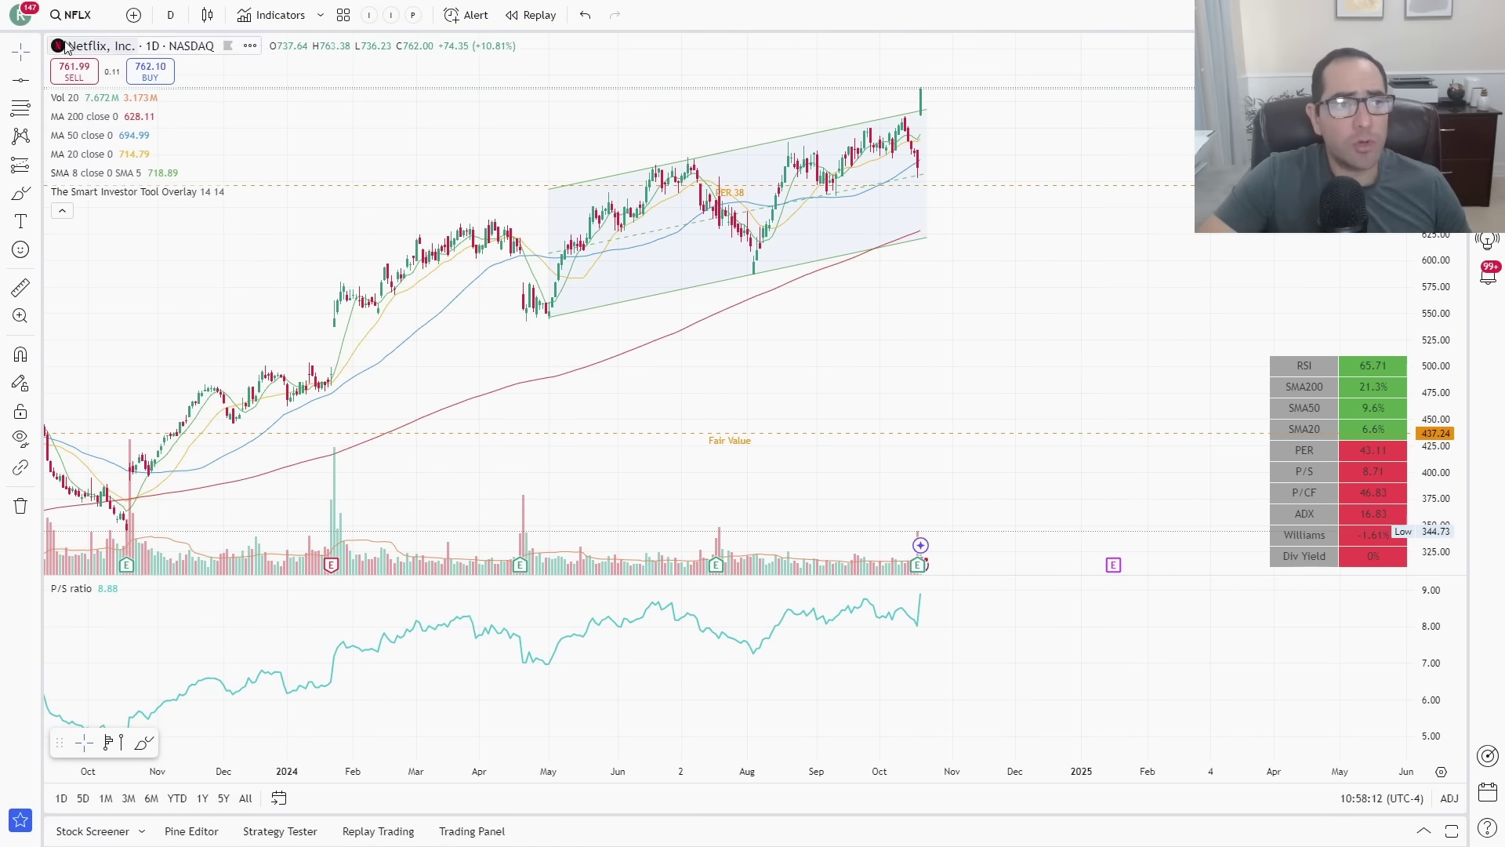
{"action": "left_click", "coordinate": [28, 47]}
- Enlarge the P/S ratio pane and examine its history back to 2021 against the price
{"action": "scroll", "coordinate": [981, 242], "scroll_direction": "down", "scroll_amount": 5}
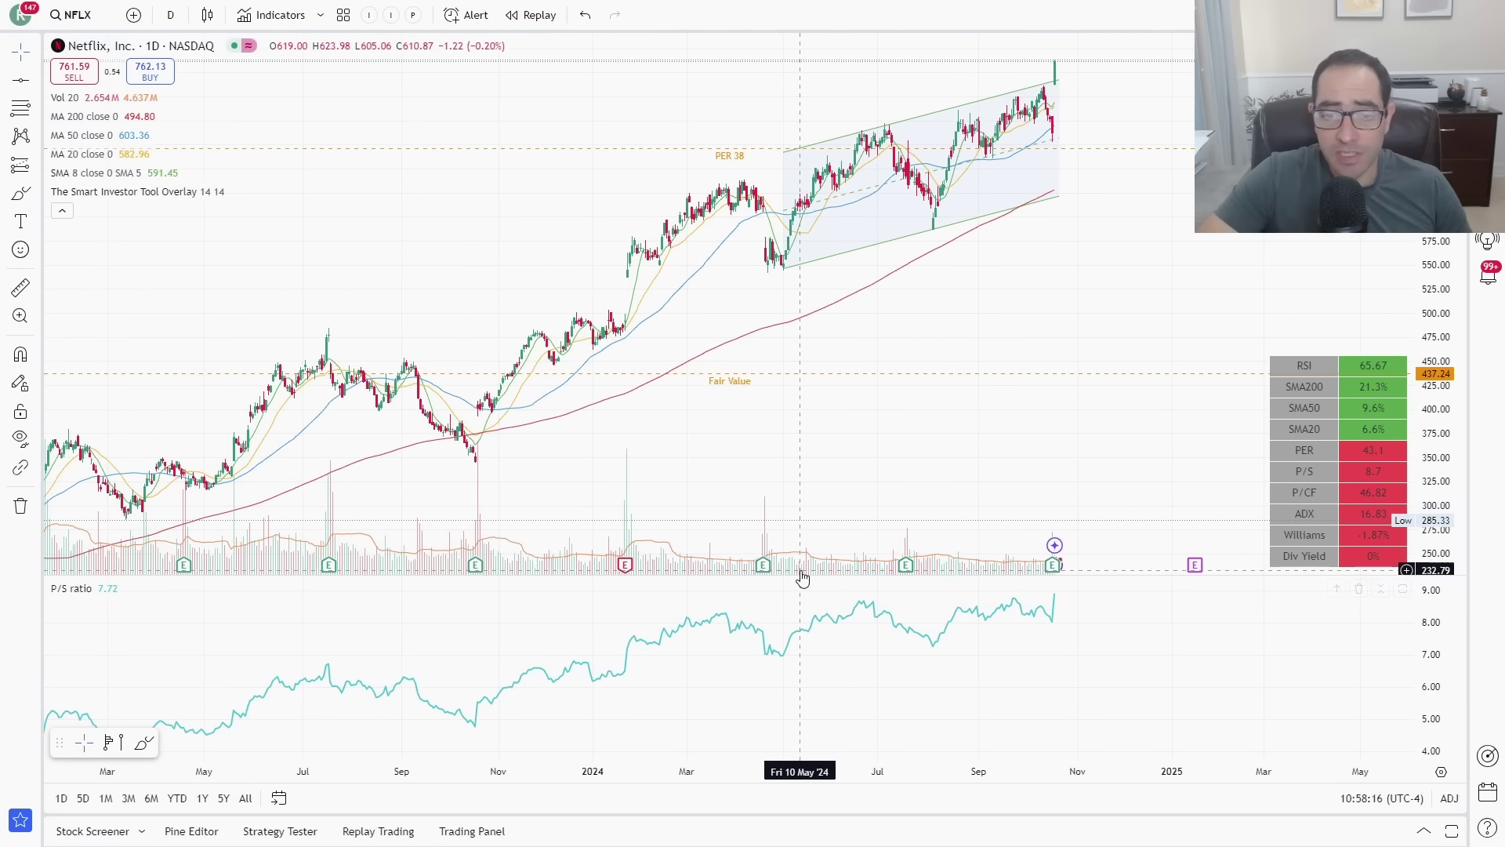
{"action": "left_click_drag", "start_coordinate": [799, 564], "coordinate": [817, 441]}
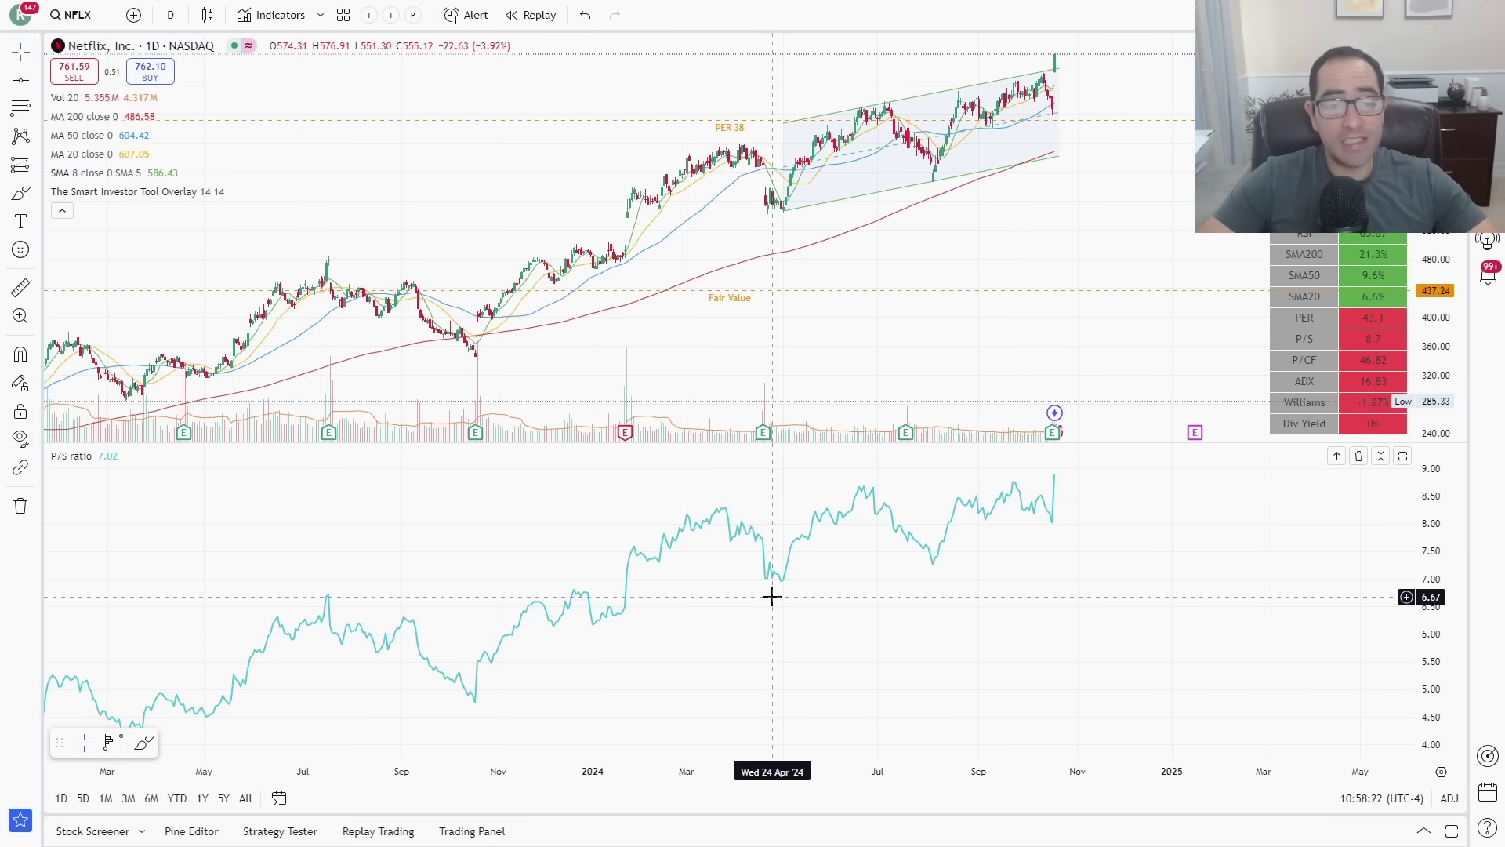
{"action": "scroll", "coordinate": [726, 581], "scroll_direction": "down", "scroll_amount": 5}
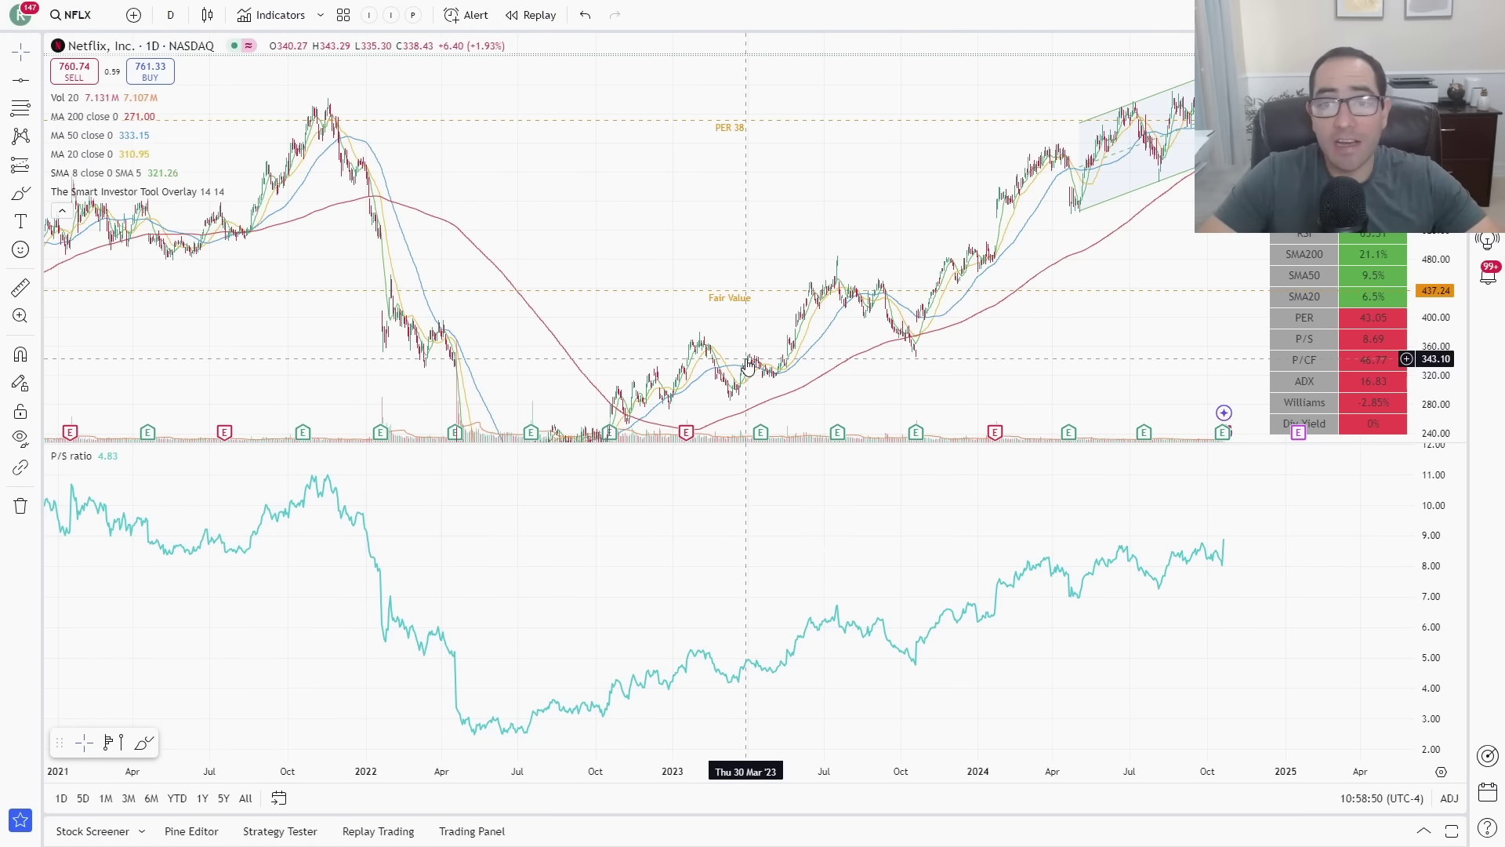
{"action": "scroll", "coordinate": [742, 356], "scroll_direction": "up", "scroll_amount": 3}
{"action": "scroll", "coordinate": [1144, 455], "scroll_direction": "up", "scroll_amount": 2}
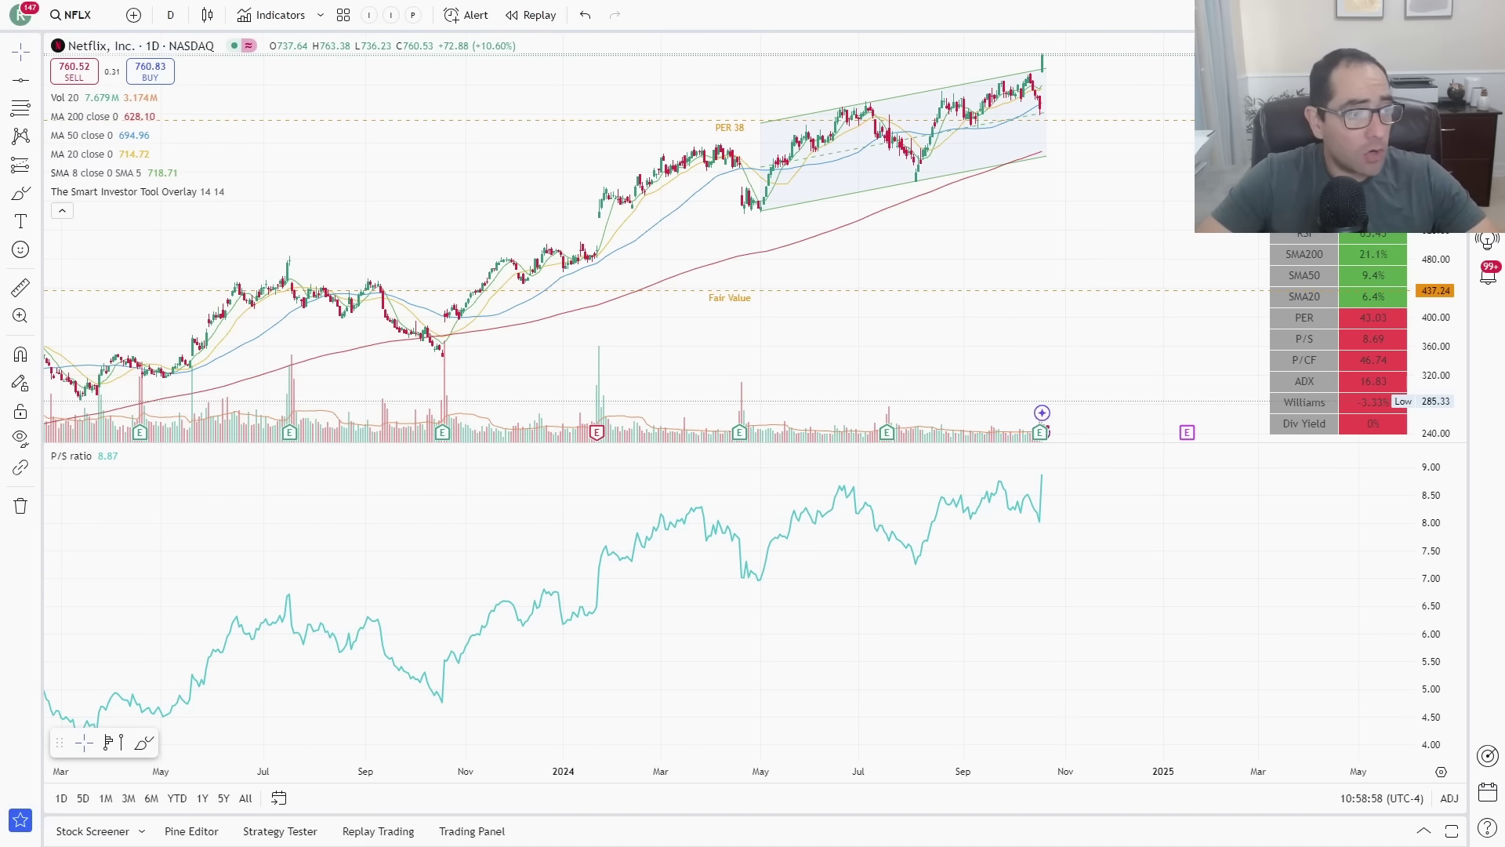
- Switch to the Excel income statement and, in Calculator, add nine-month 2024 revenue 28754 and December 2023 quarter revenue 8832
{"action": "key", "text": "alt+Tab"}
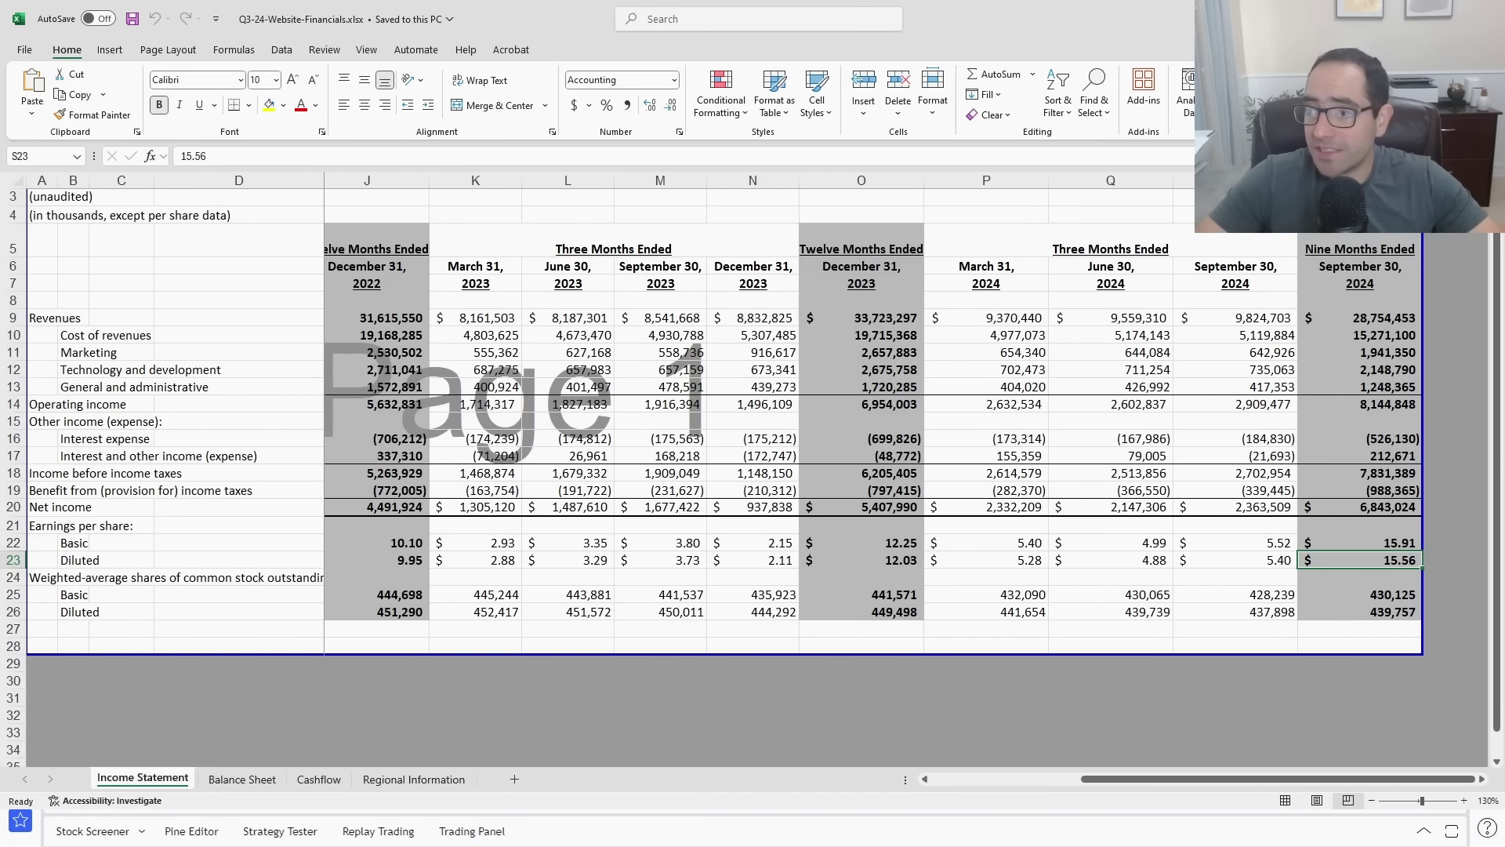
{"action": "key", "text": "alt+Tab"}
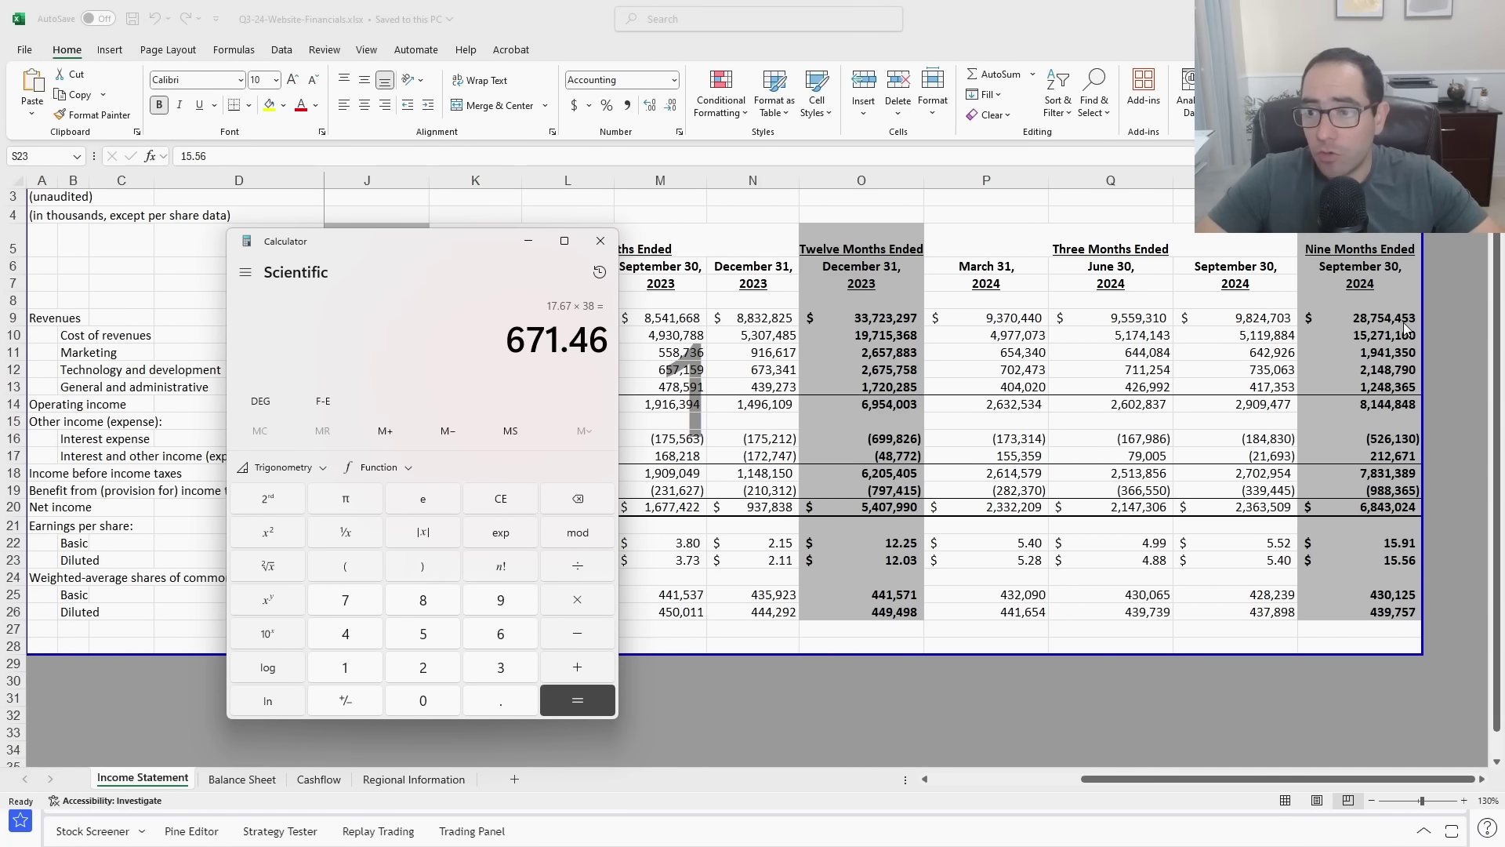
{"action": "type", "text": "2"}
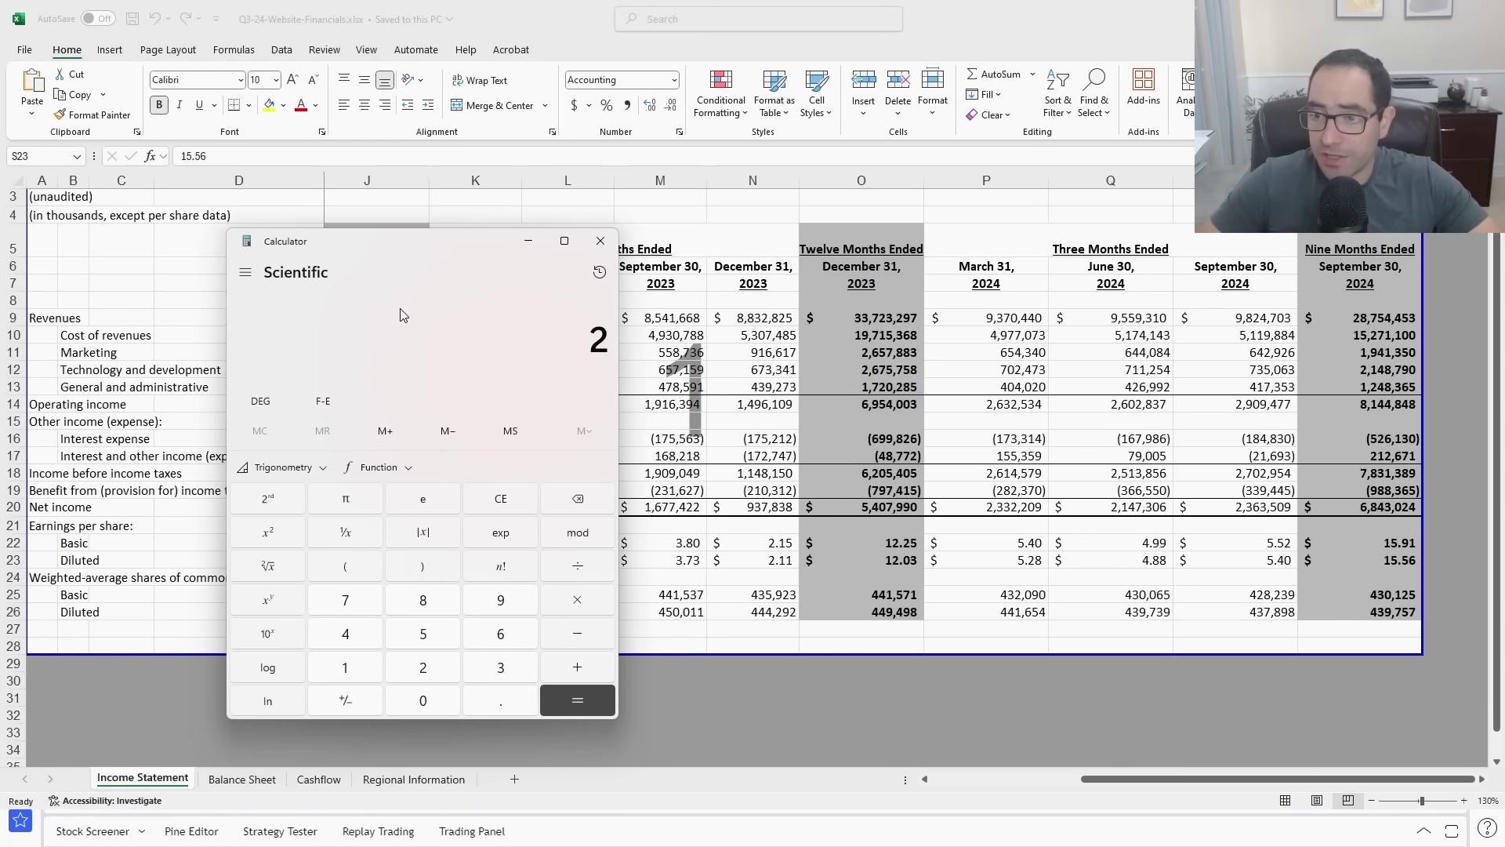
{"action": "type", "text": "8,754"}
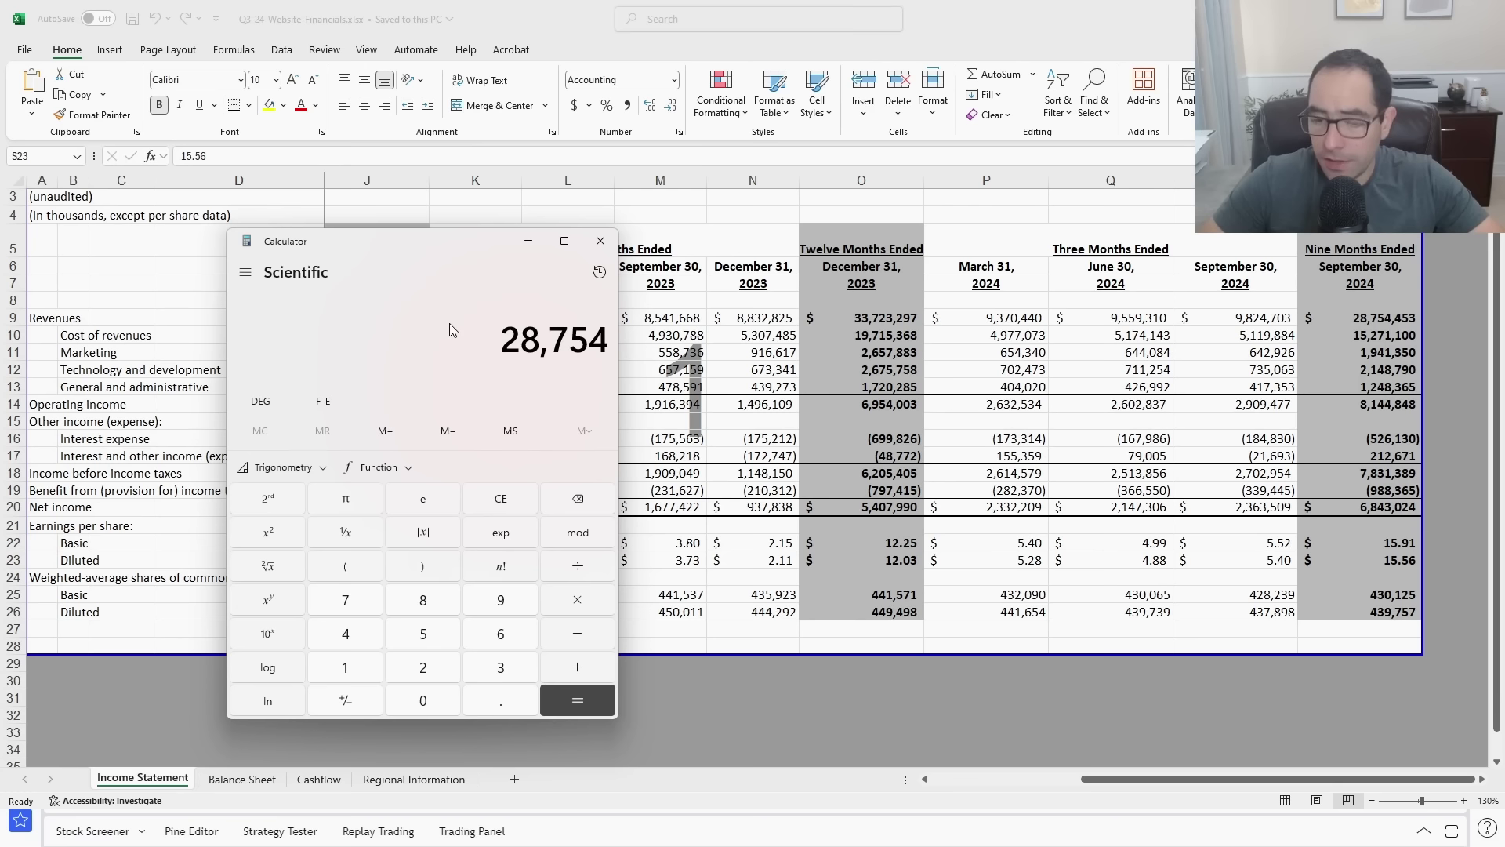
{"action": "key", "text": "plus"}
{"action": "type", "text": "88"}
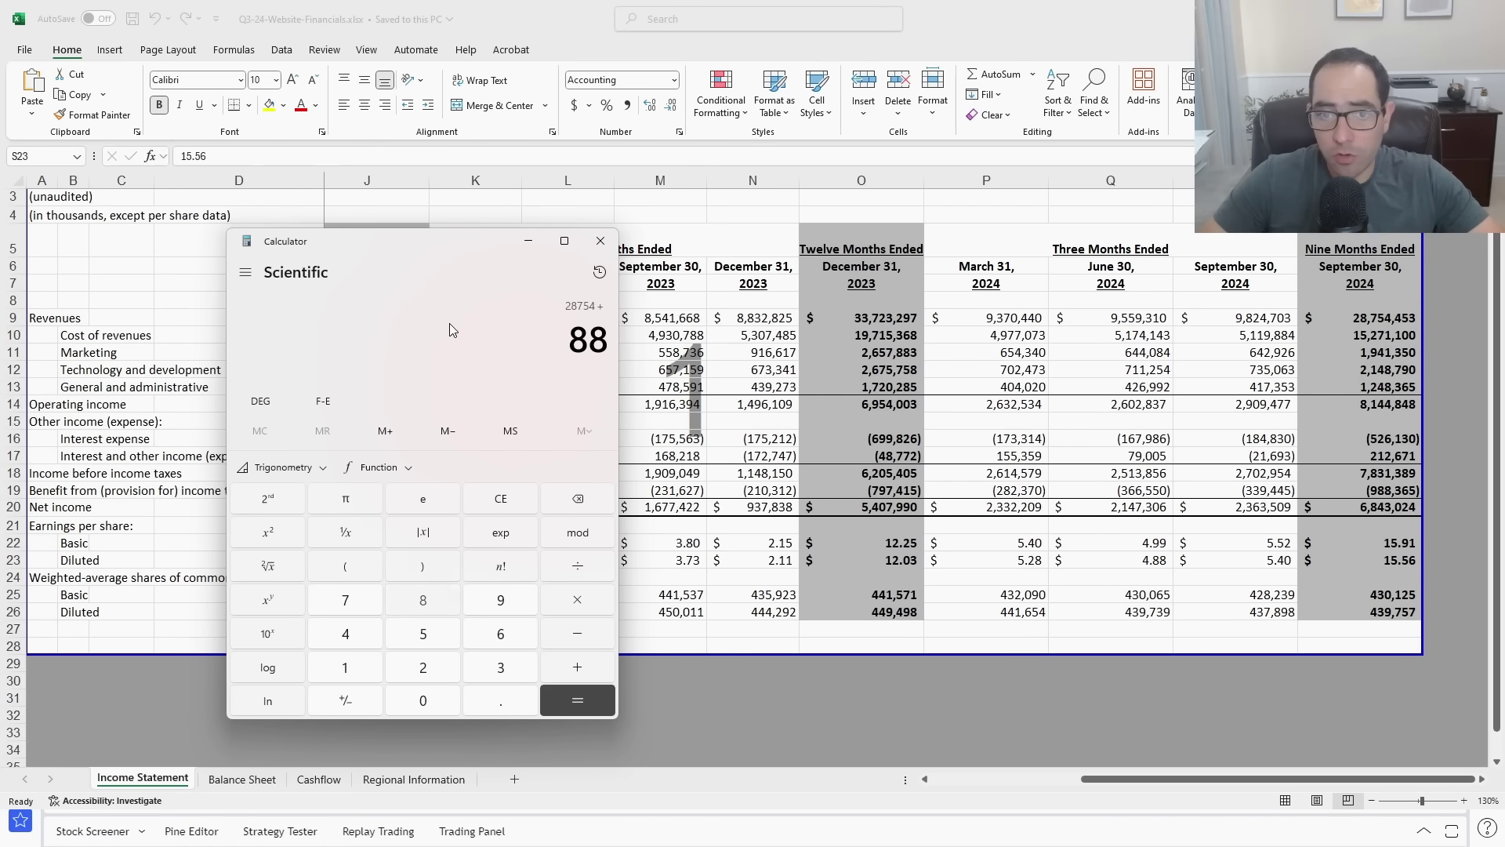
{"action": "type", "text": "32"}
{"action": "key", "text": "Return"}
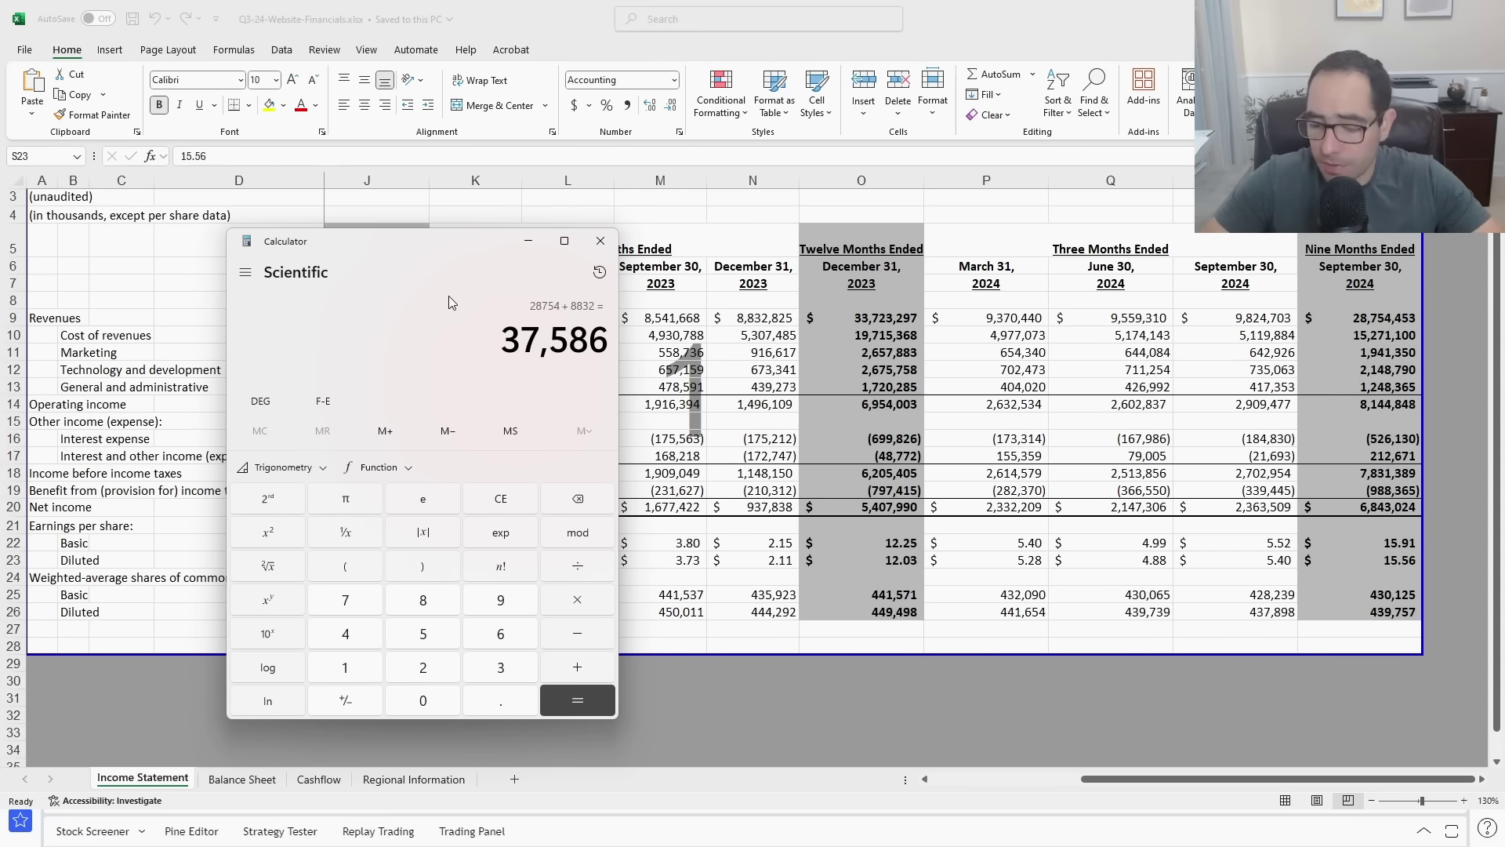
- Divide the trailing revenue by 437.9 diluted shares to get sales per share, and move Calculator off the spreadsheet
{"action": "key", "text": "slash"}
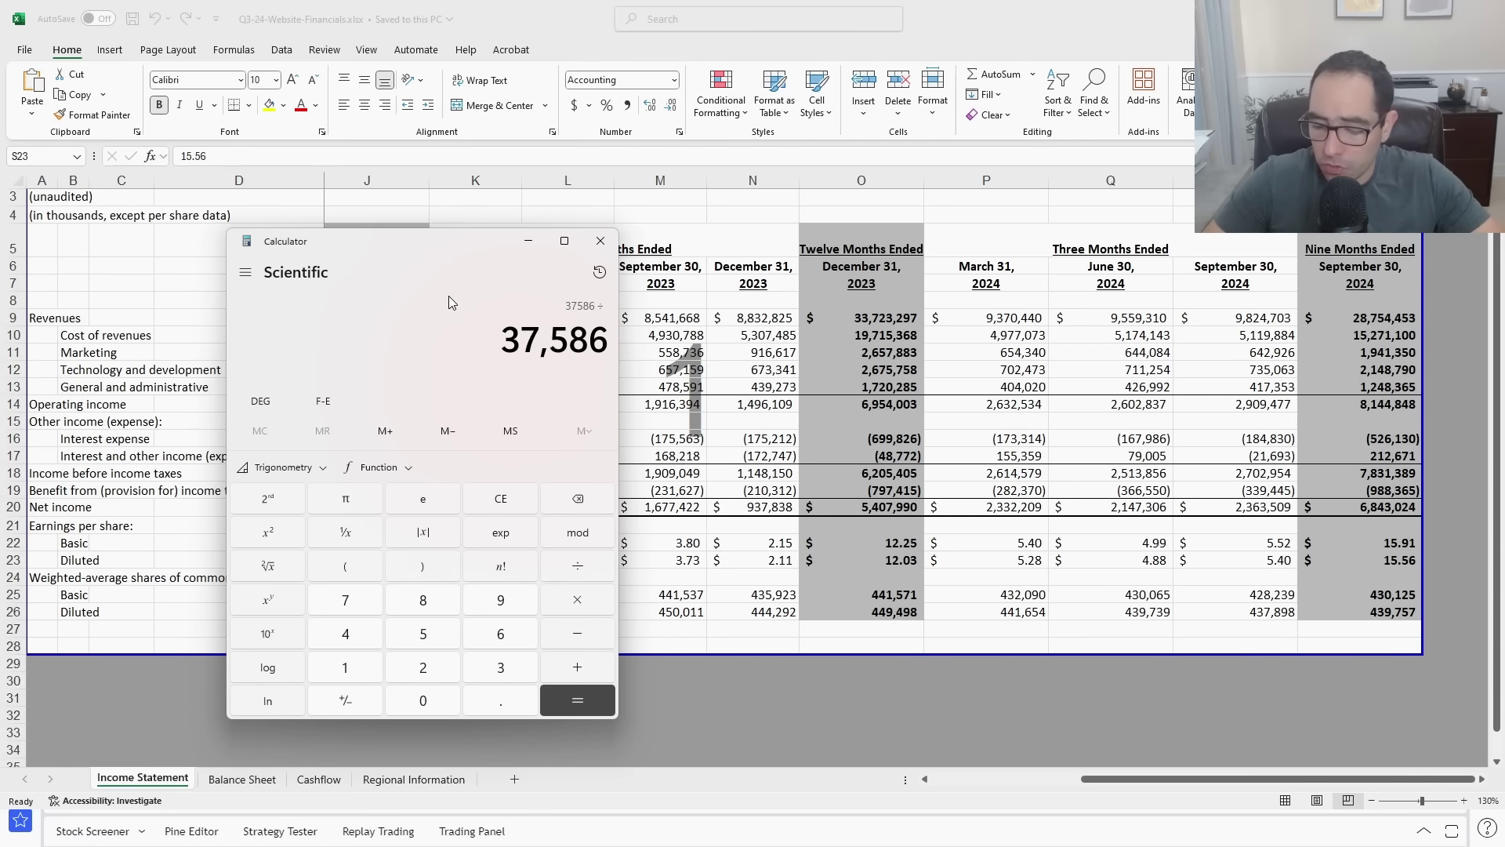
{"action": "type", "text": "437."}
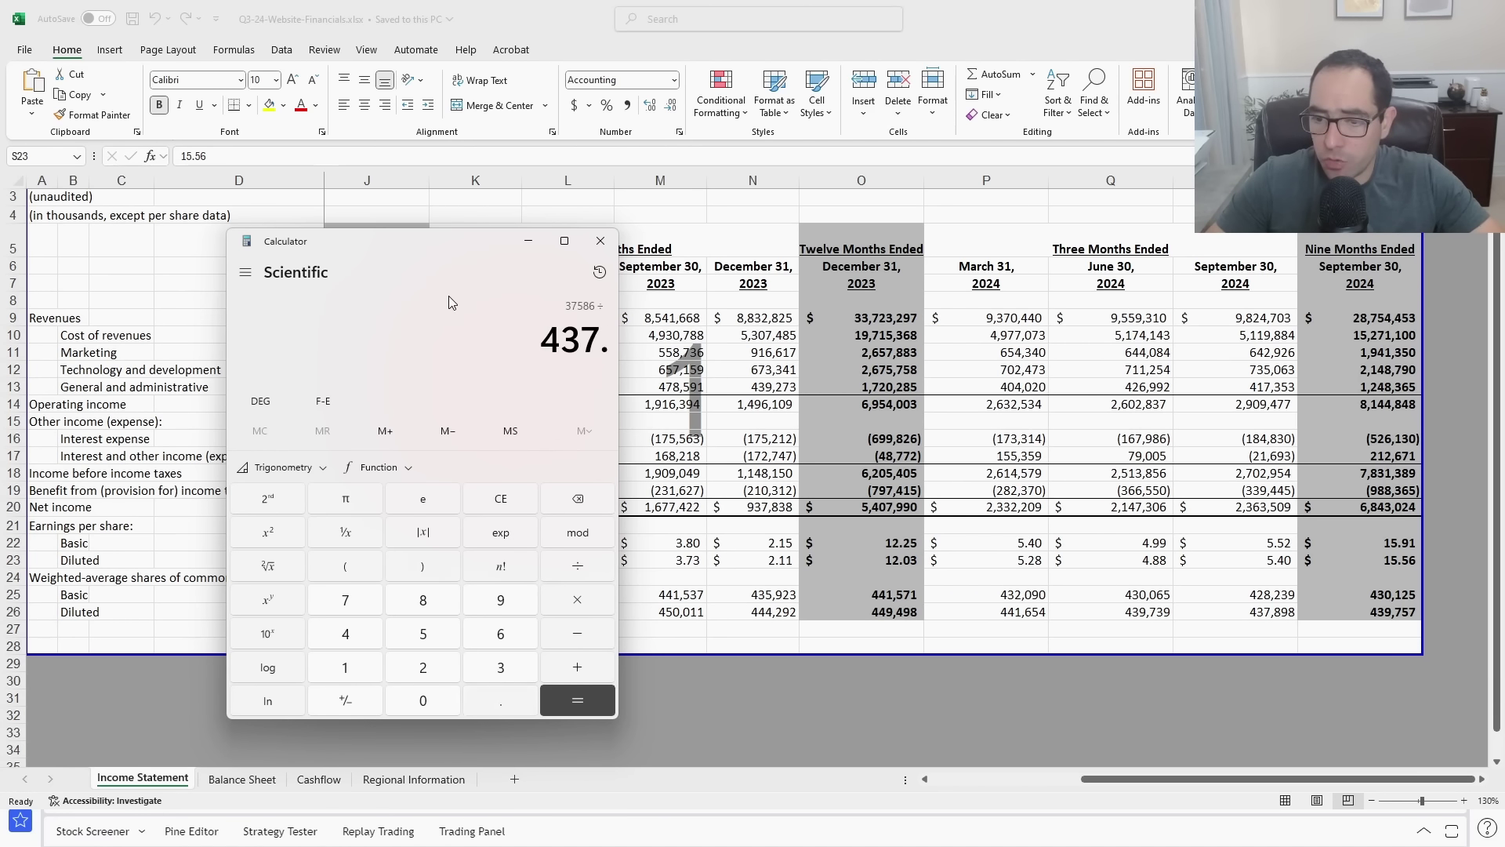
{"action": "type", "text": "9"}
{"action": "key", "text": "Return"}
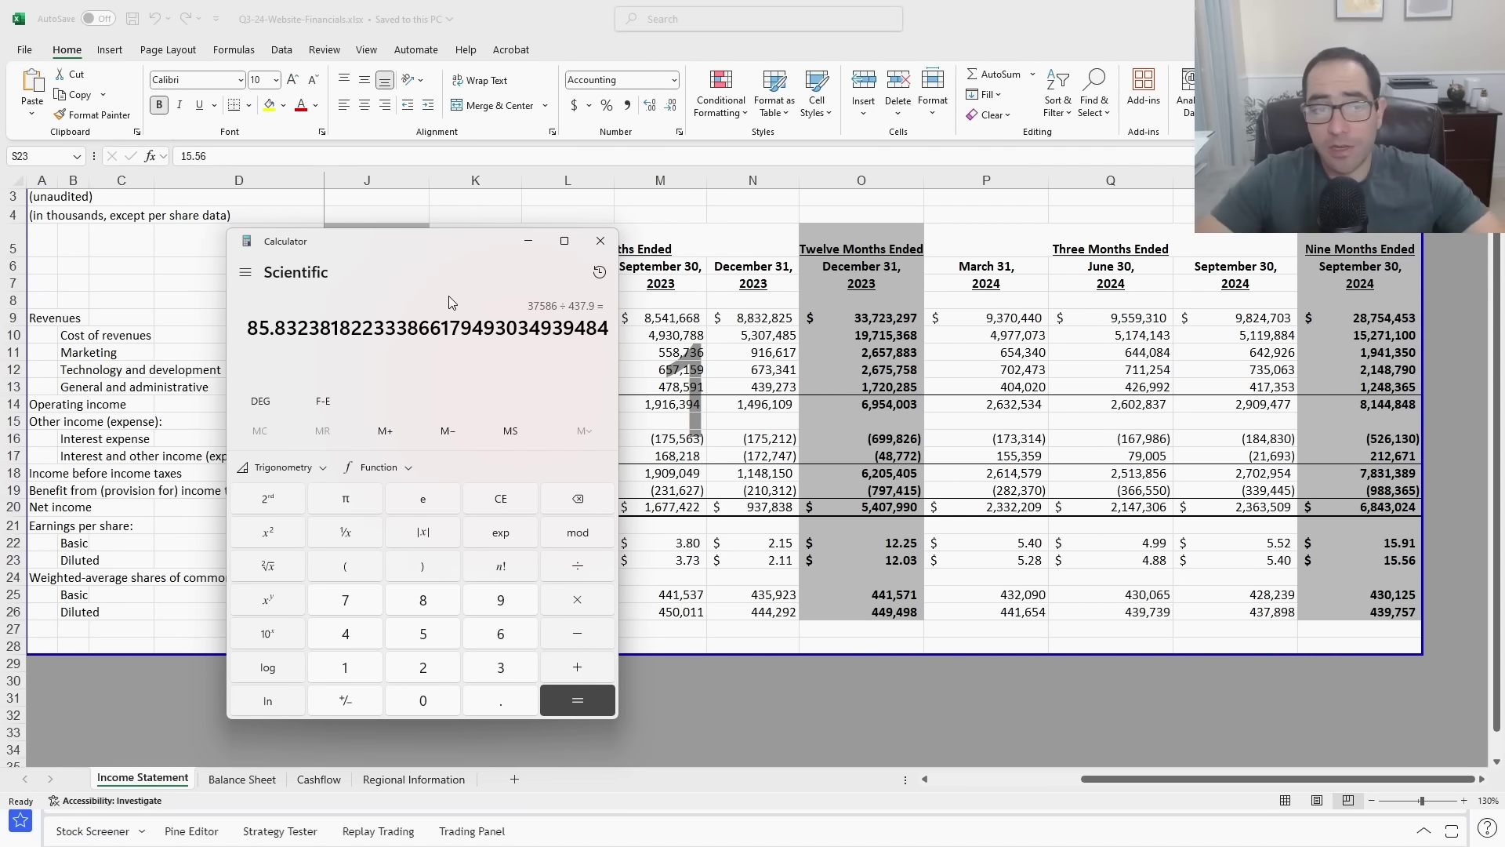
{"action": "left_click_drag", "start_coordinate": [436, 241], "coordinate": [1504, 274]}
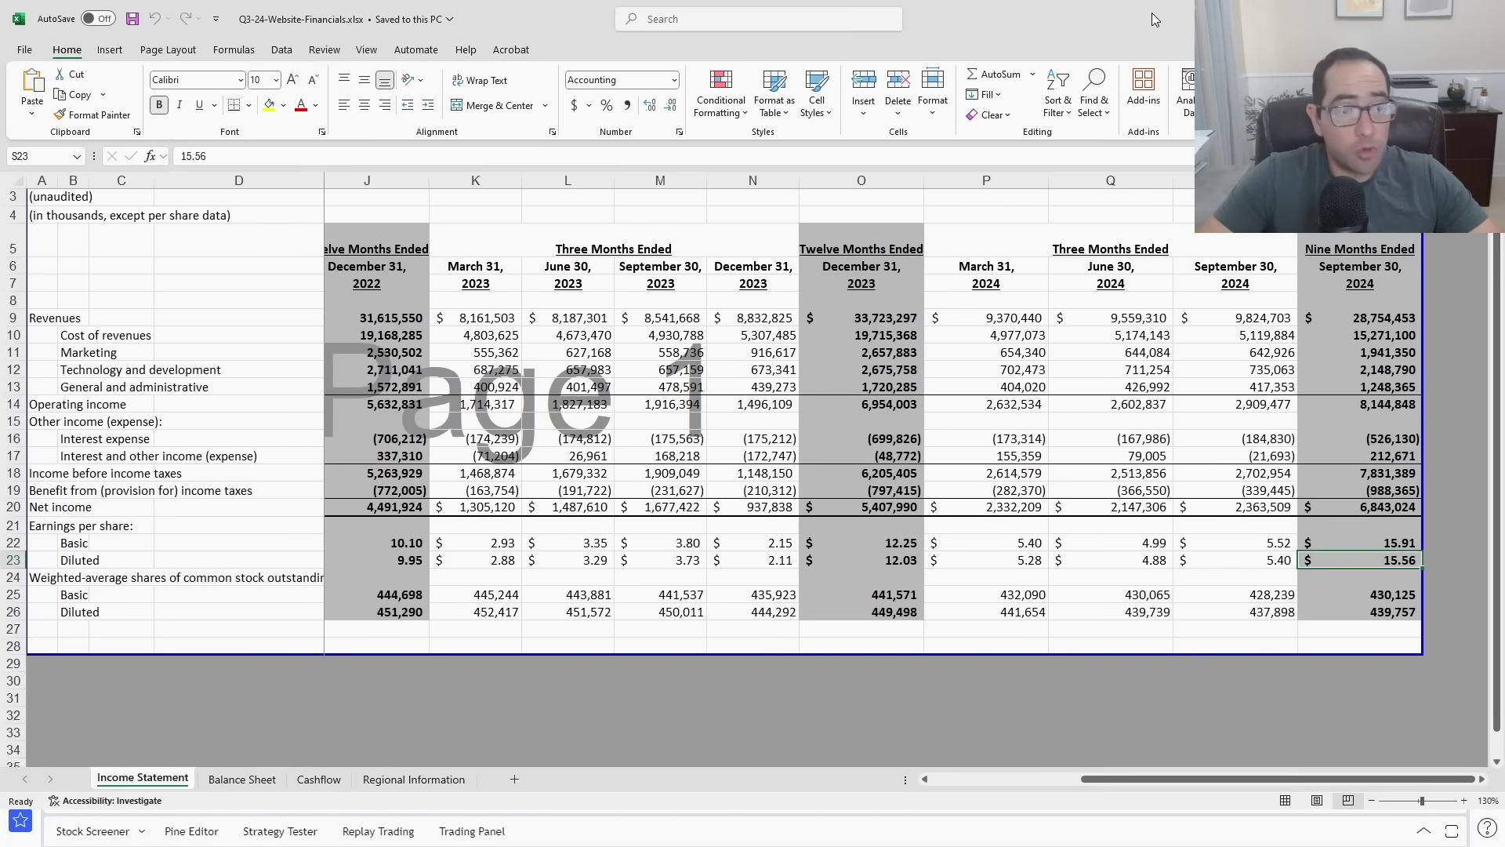
- Switch to TradingView, multiply the sales per share by a P/S of 7.3 in Calculator, and move Calculator off the chart
{"action": "key", "text": "alt+Tab"}
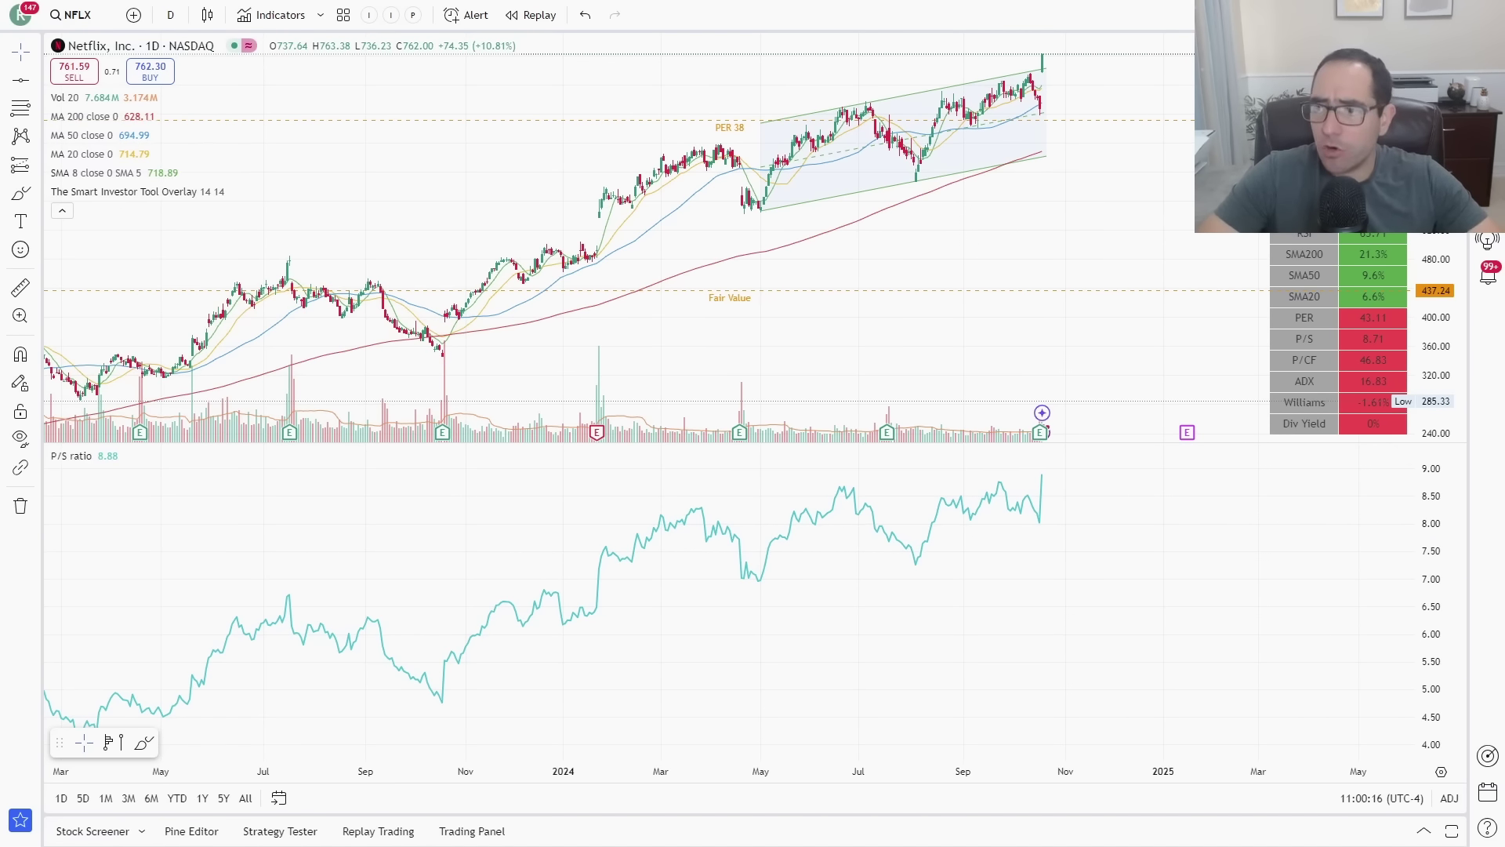
{"action": "key", "text": "alt+Tab"}
{"action": "left_click_drag", "start_coordinate": [1087, 290], "coordinate": [678, 290]}
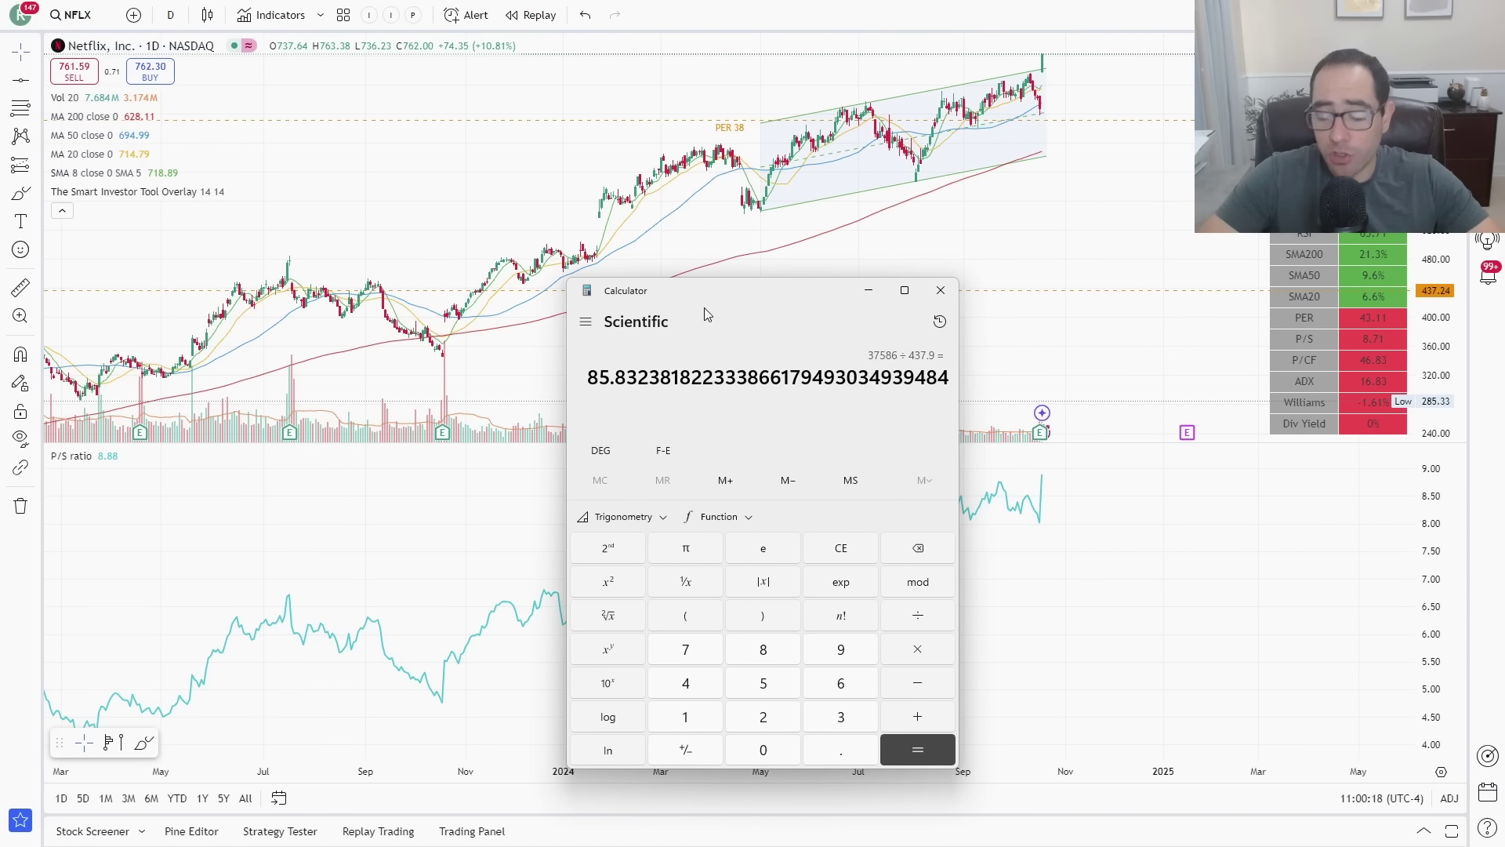
{"action": "key", "text": "asterisk"}
{"action": "type", "text": "7.3"}
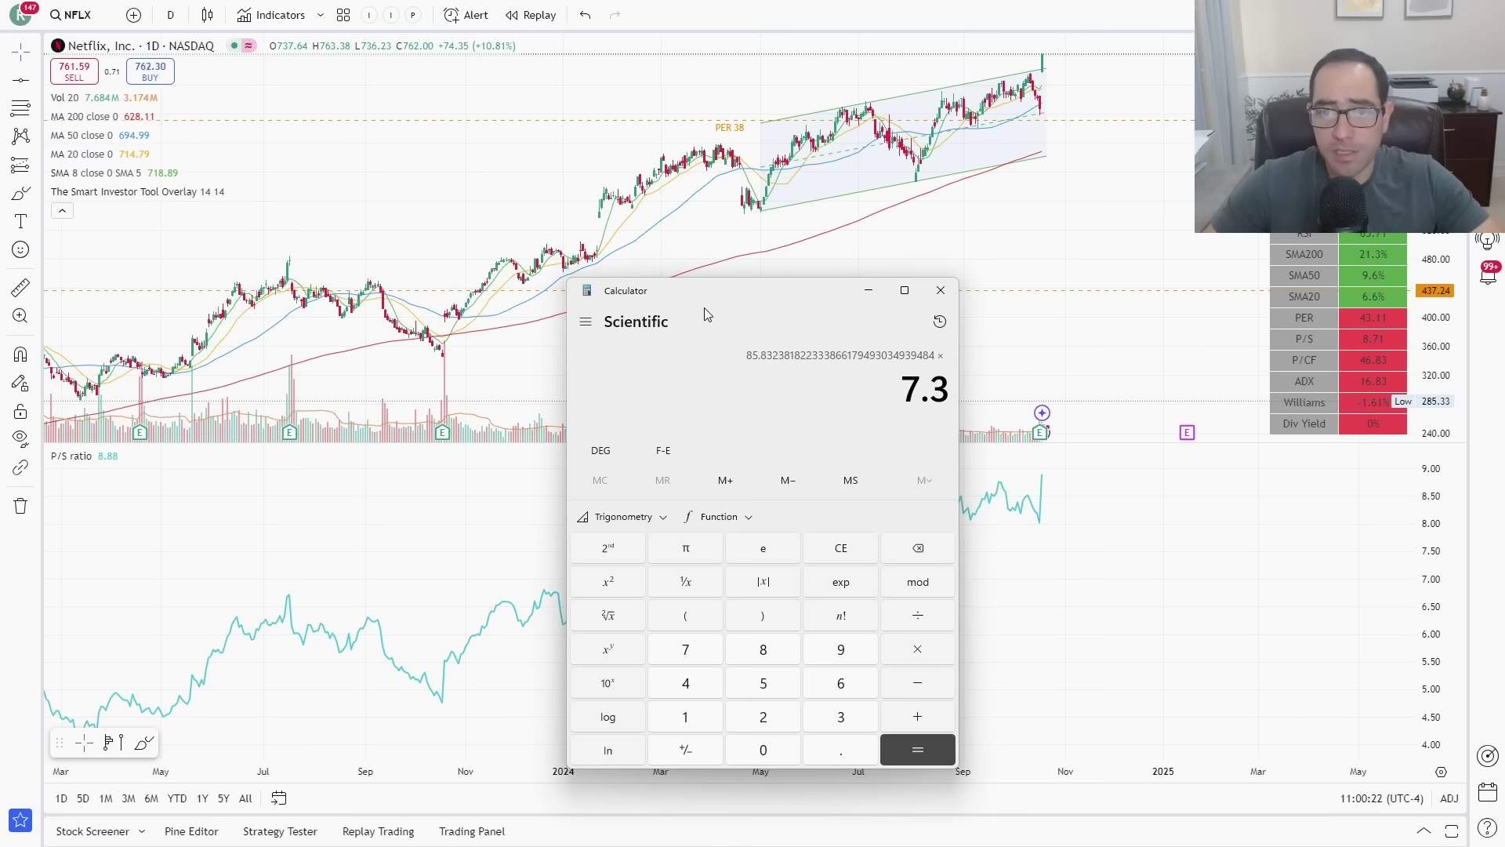
{"action": "key", "text": "Return"}
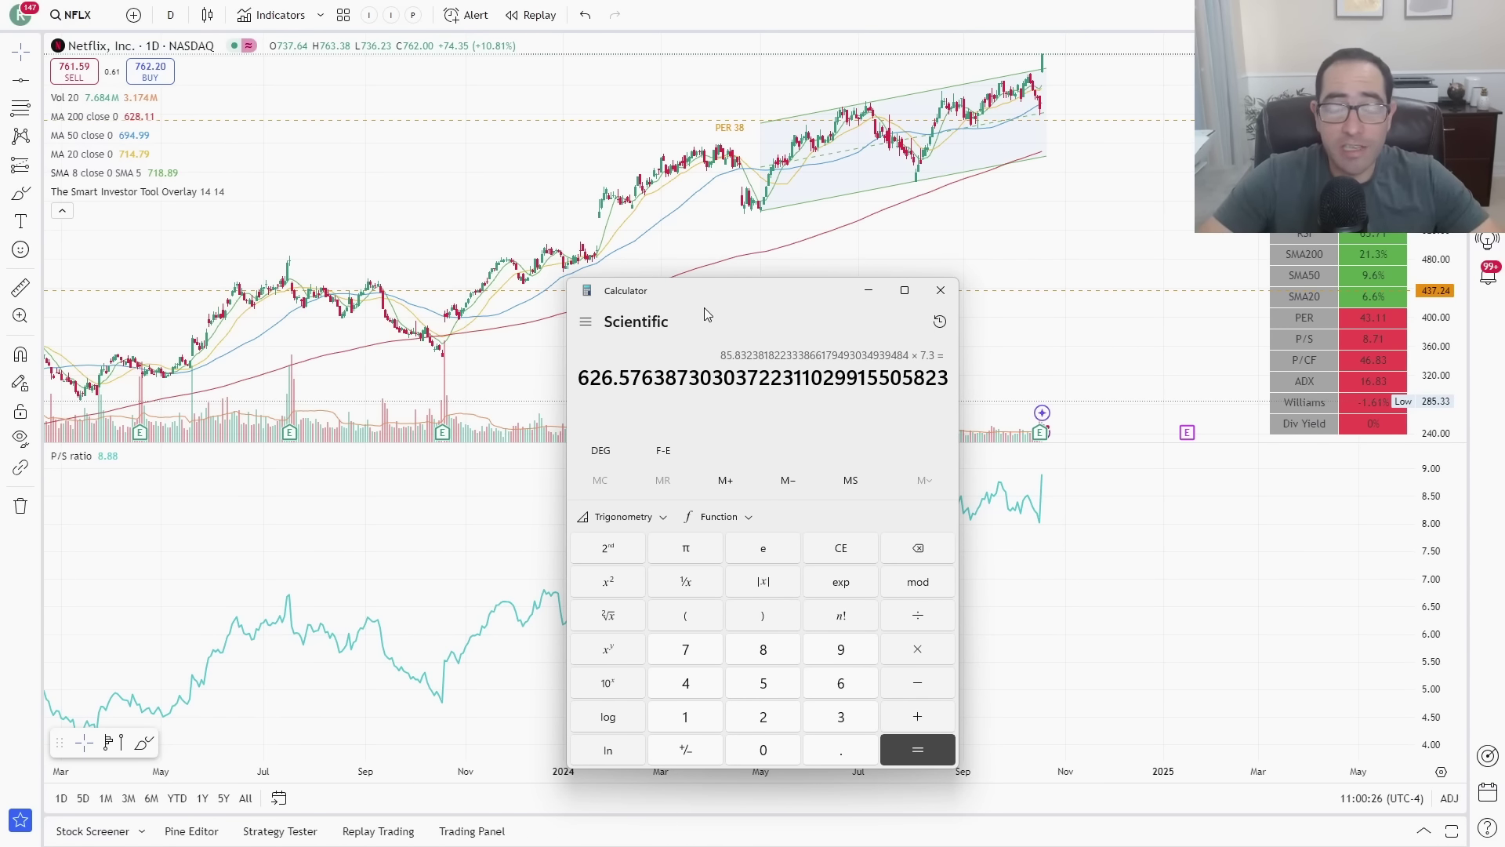
{"action": "left_click_drag", "start_coordinate": [725, 284], "coordinate": [1504, 284]}
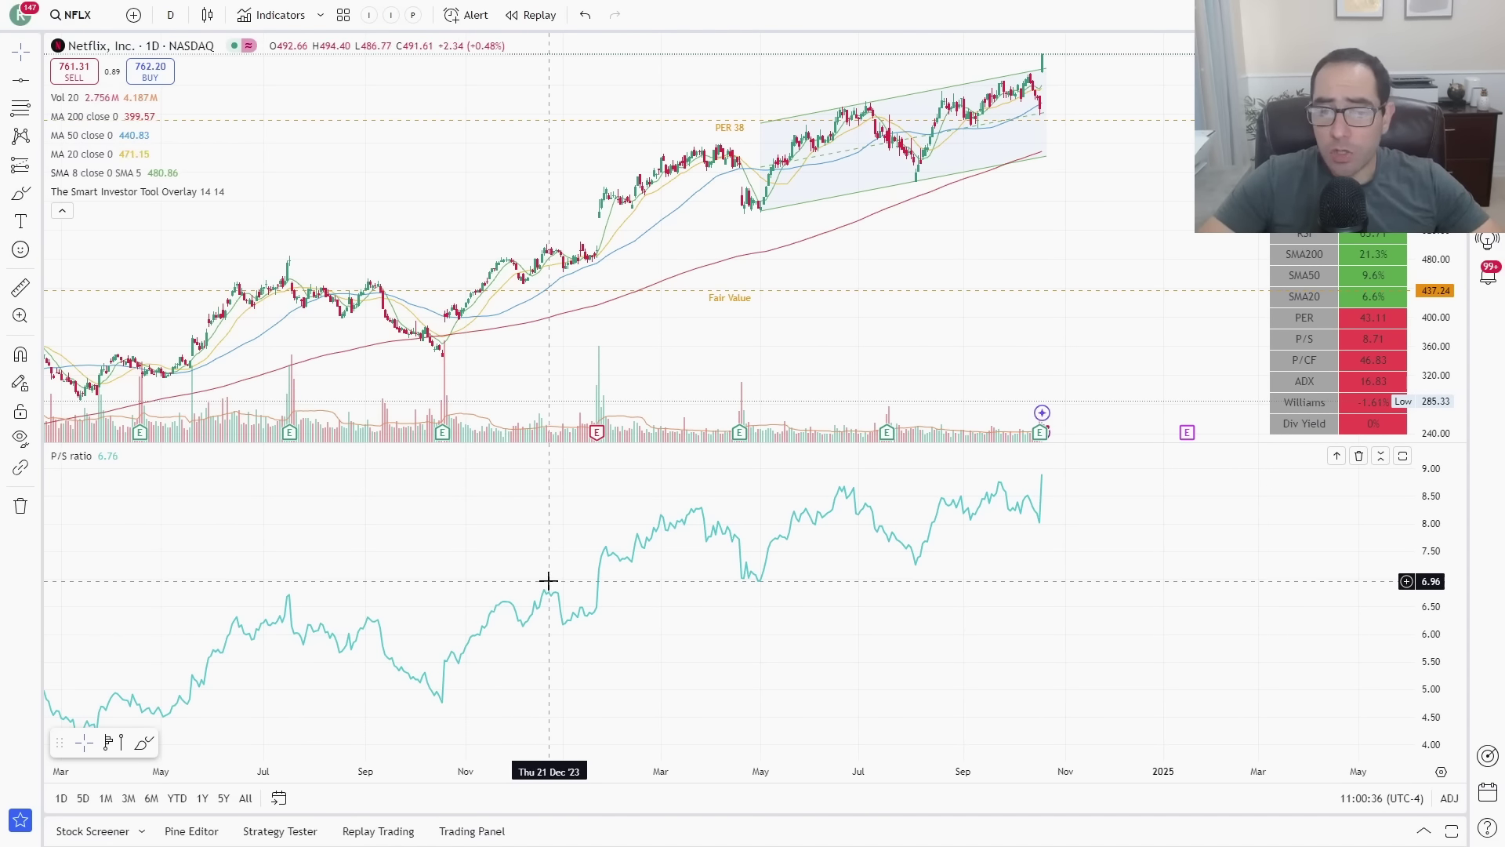
- Shrink the P/S ratio pane to give the price chart more height
{"action": "scroll", "coordinate": [780, 296], "scroll_direction": "up", "scroll_amount": 2}
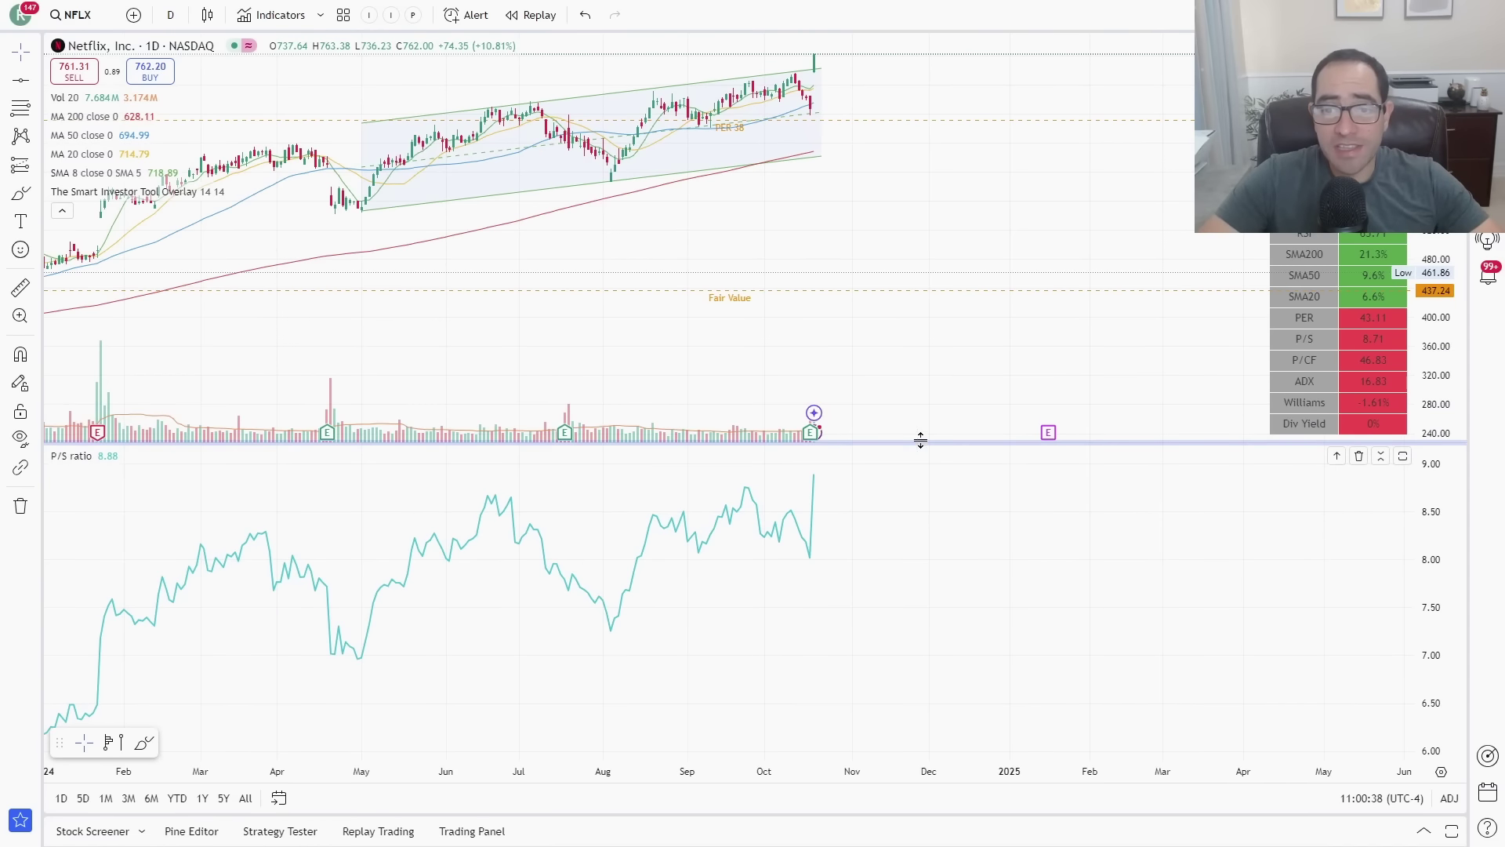
{"action": "scroll", "coordinate": [924, 445], "scroll_direction": "down", "scroll_amount": 1}
{"action": "left_click_drag", "start_coordinate": [924, 444], "coordinate": [933, 566]}
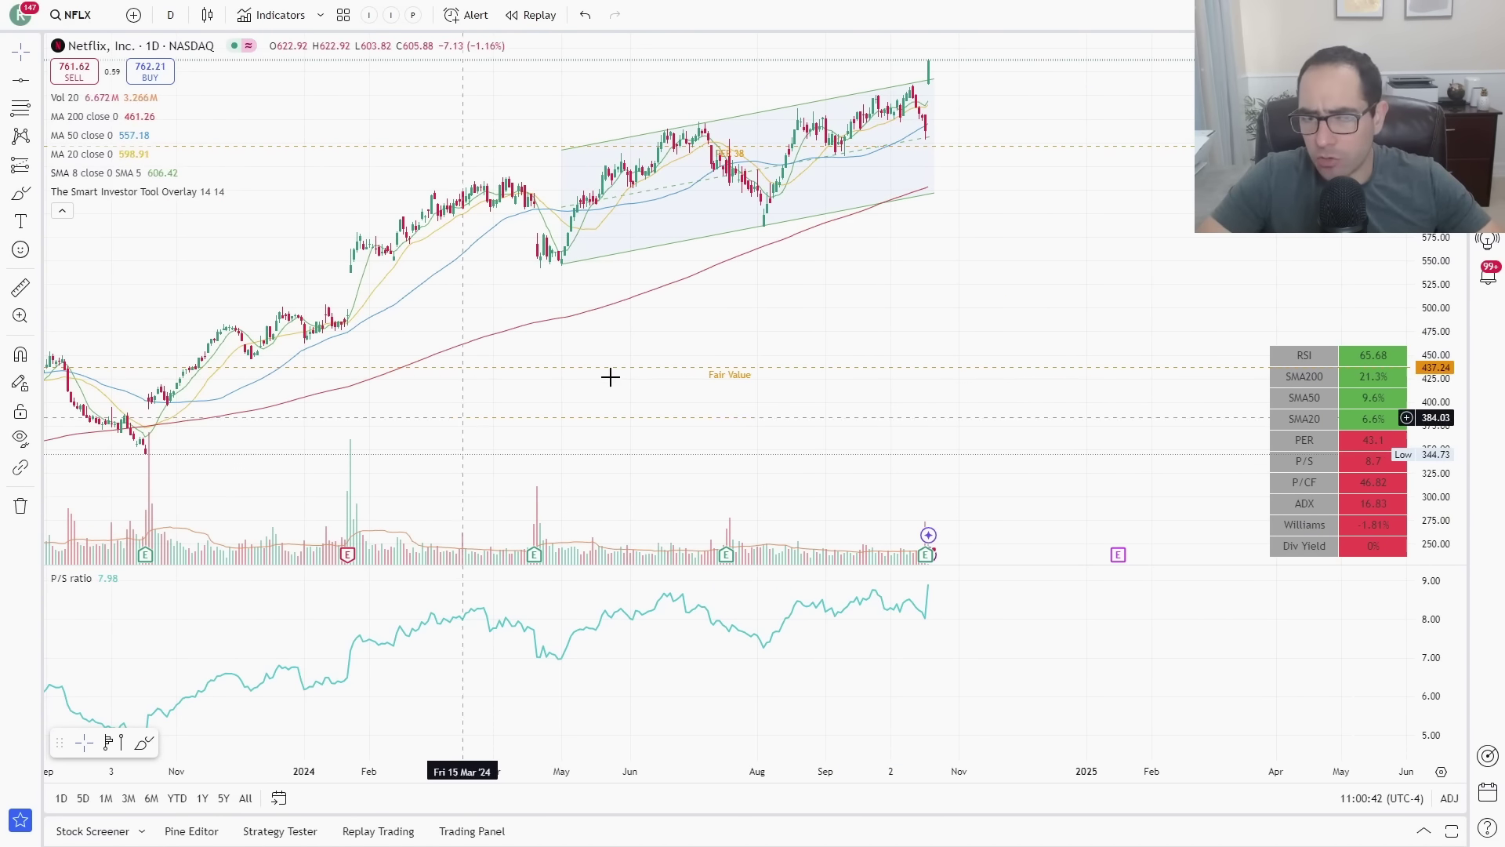
- Draw a horizontal line at about 594 on the price chart and label it "P/S 7.3"
{"action": "left_click", "coordinate": [23, 81]}
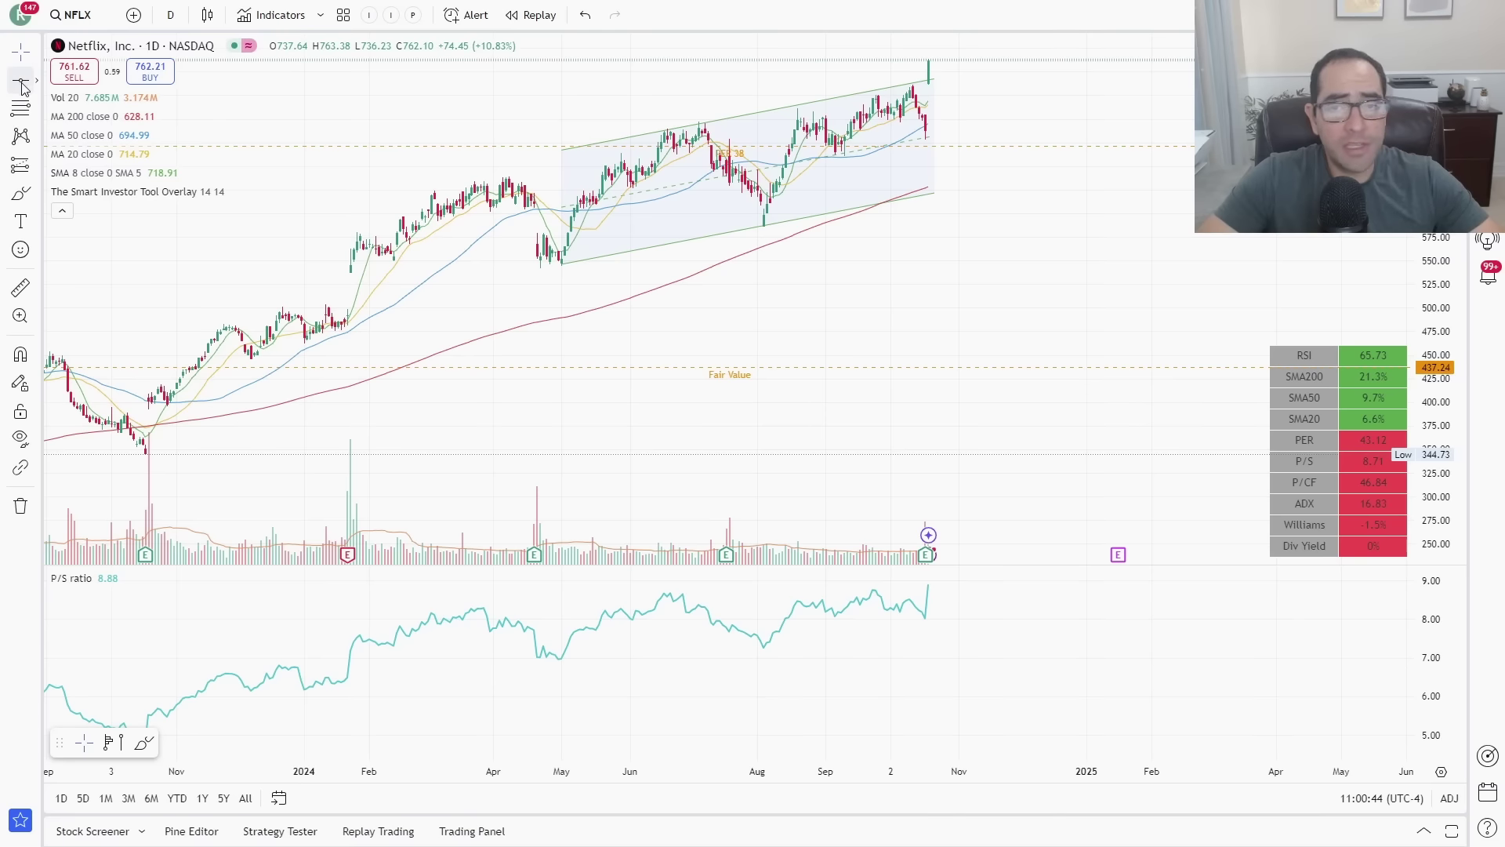
{"action": "left_click", "coordinate": [1028, 220]}
{"action": "double_click", "coordinate": [1031, 226]}
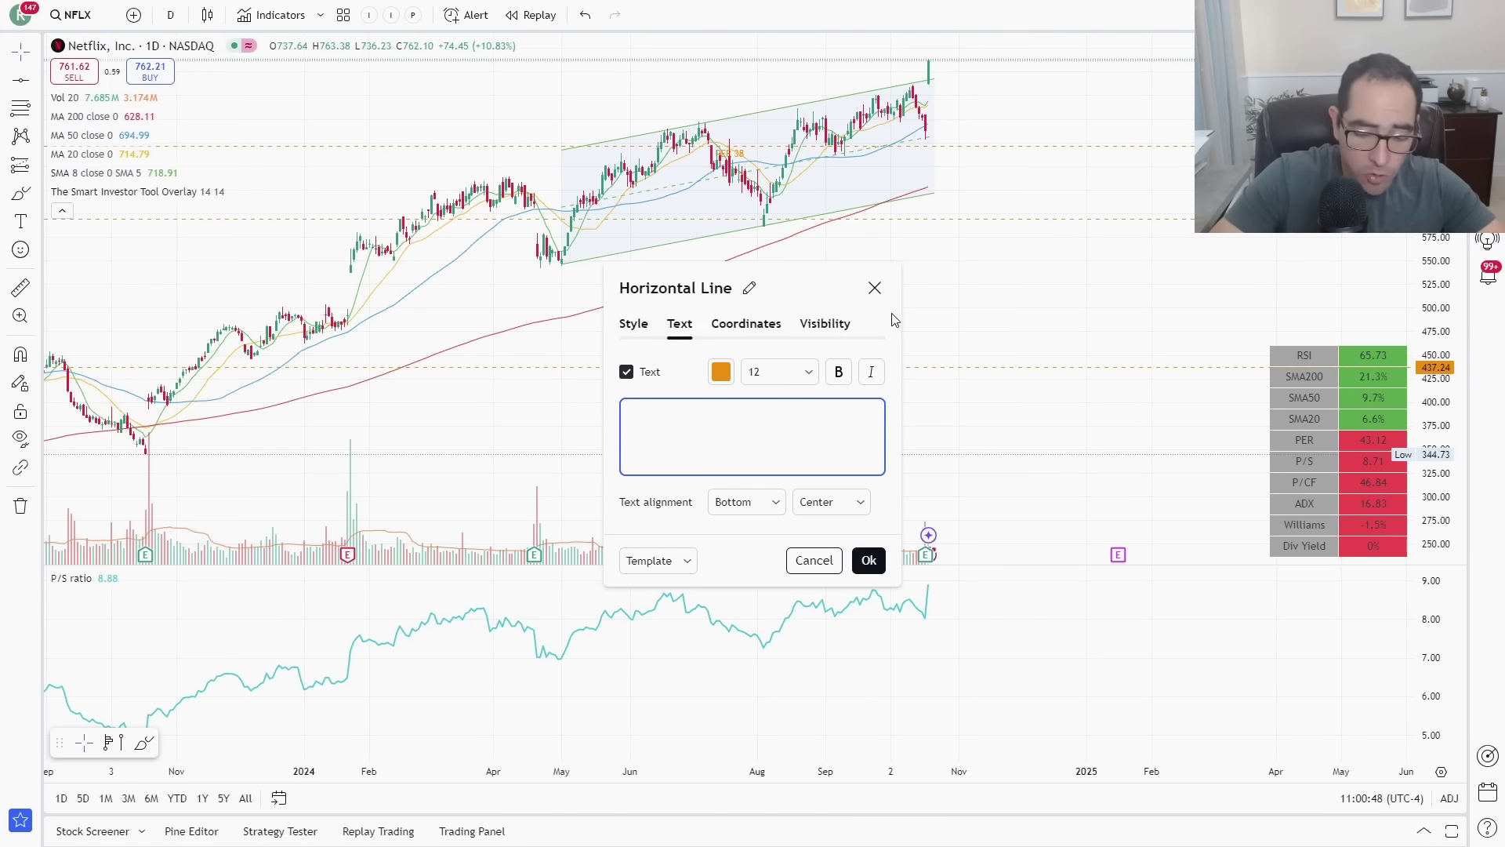
{"action": "type", "text": "P/S "}
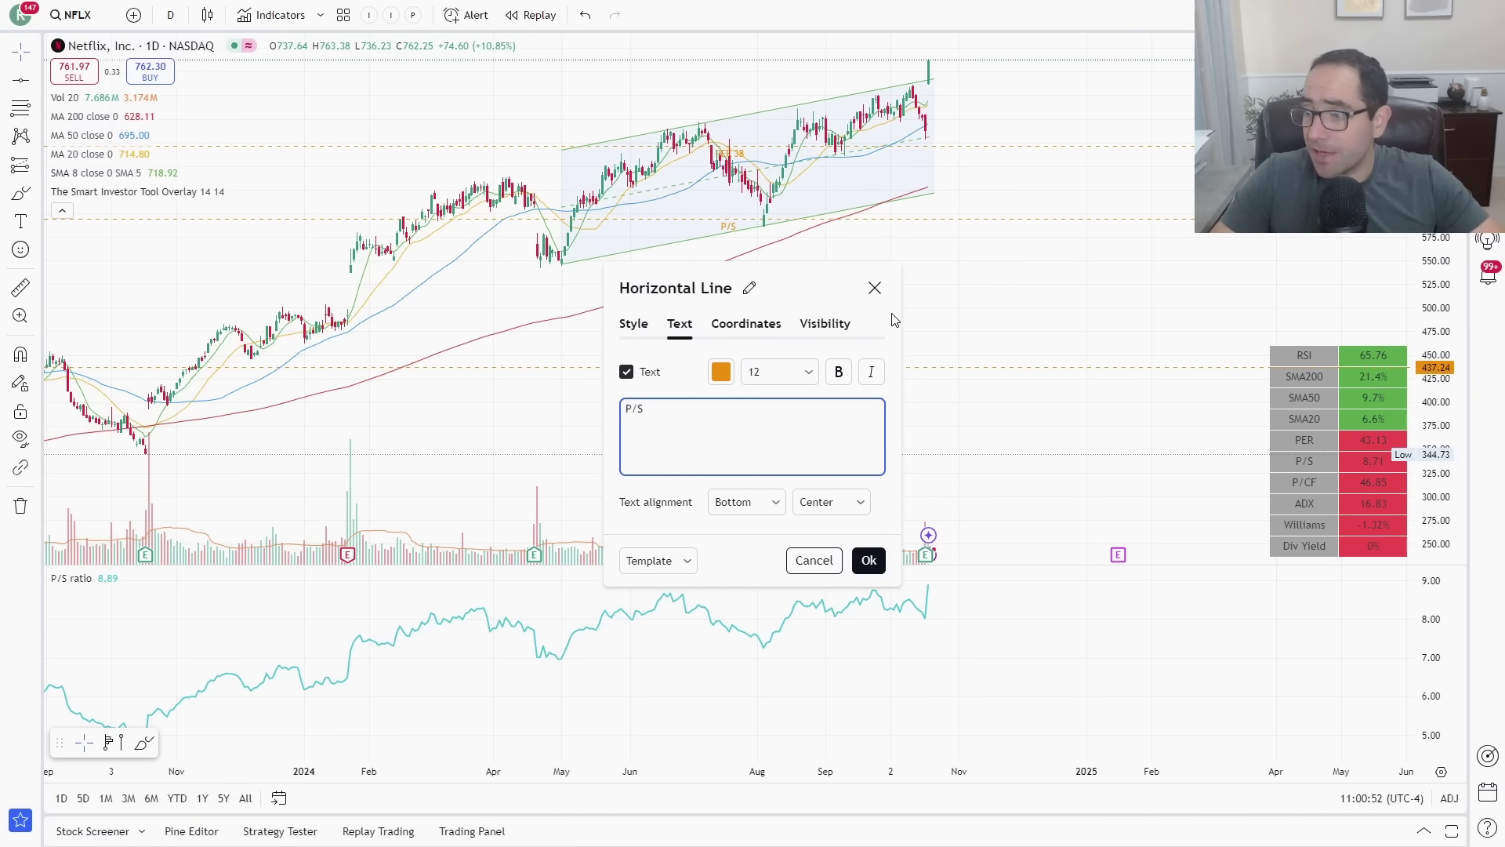
{"action": "type", "text": "7.3"}
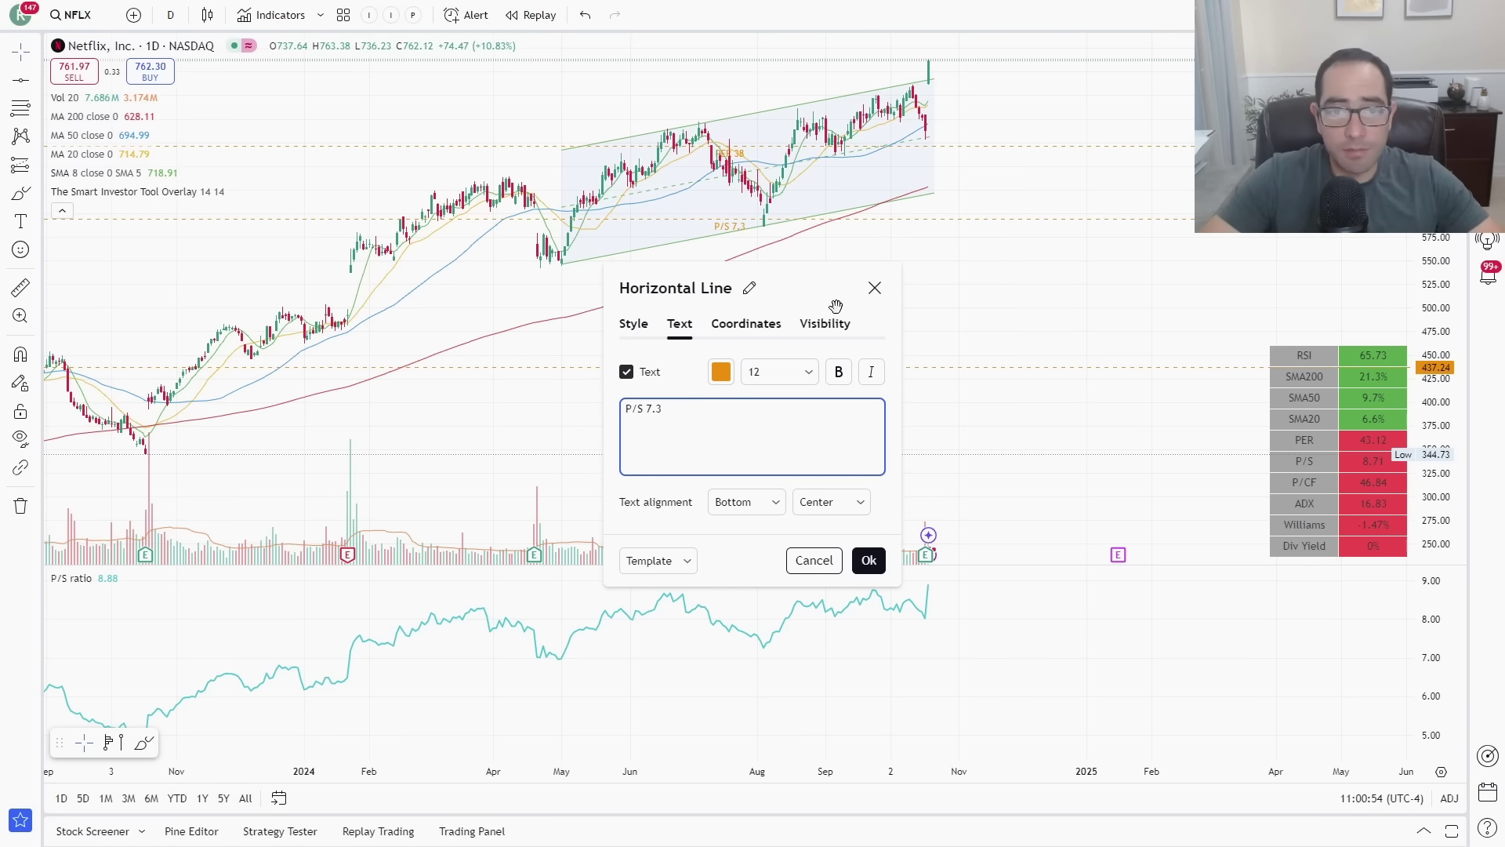
- Set the price of the "P/S 7.3" horizontal line to 626 and apply the change
{"action": "left_click", "coordinate": [753, 324]}
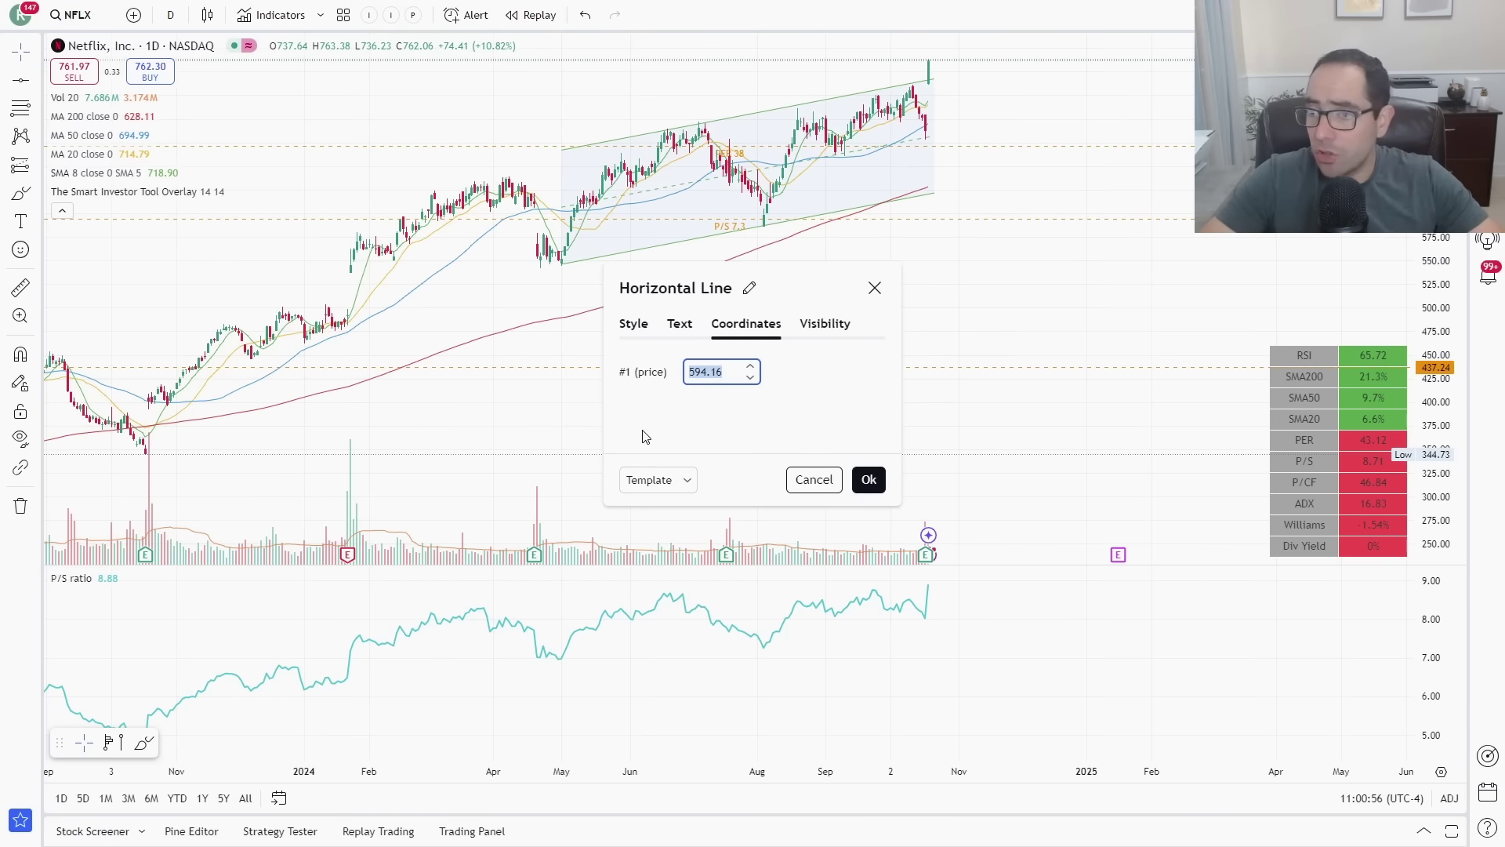
{"action": "type", "text": "62"}
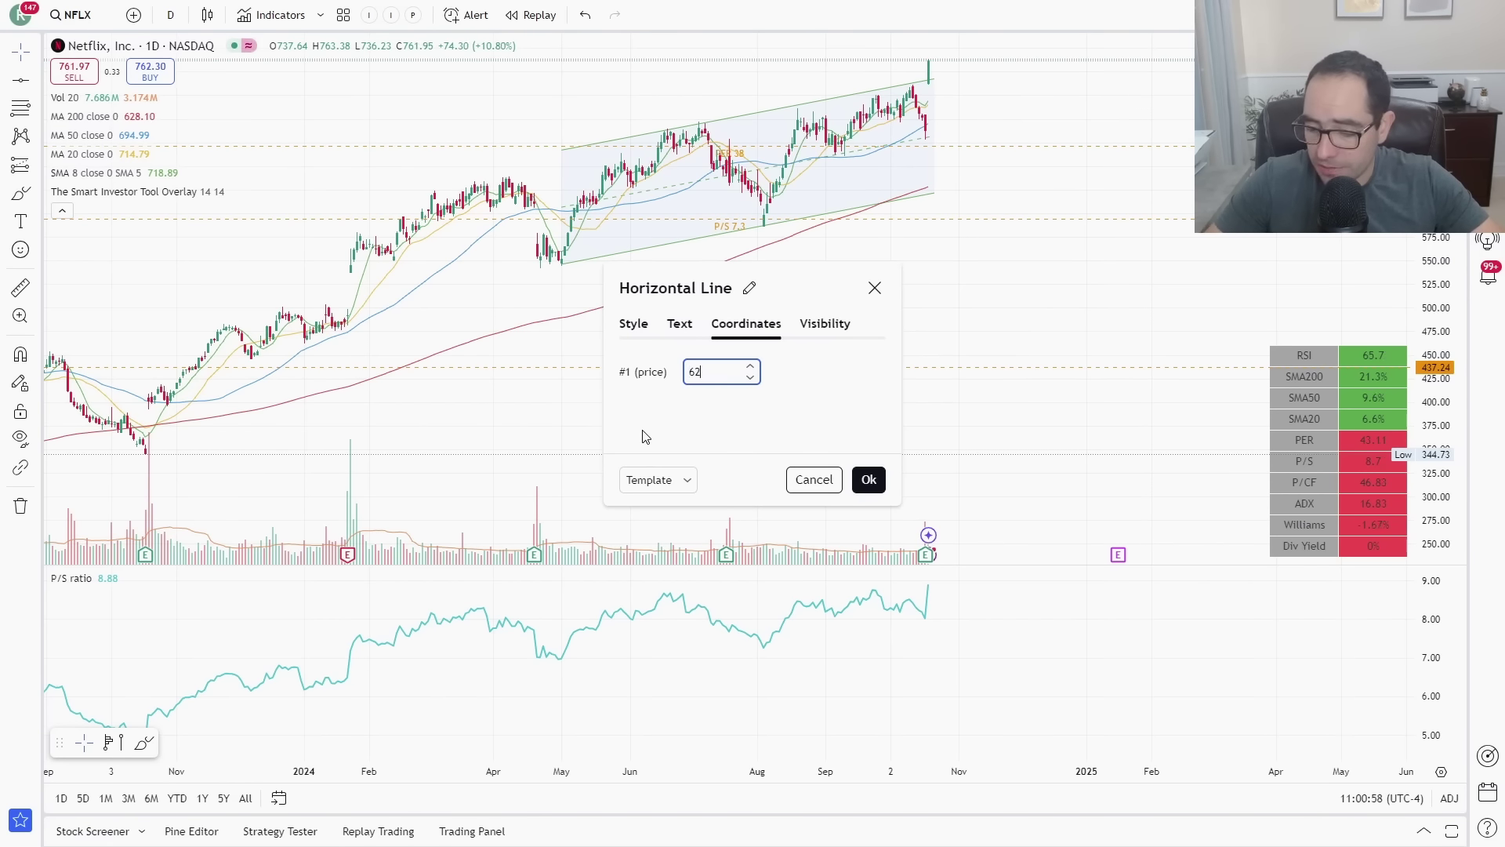
{"action": "type", "text": "5"}
{"action": "left_click", "coordinate": [868, 480]}
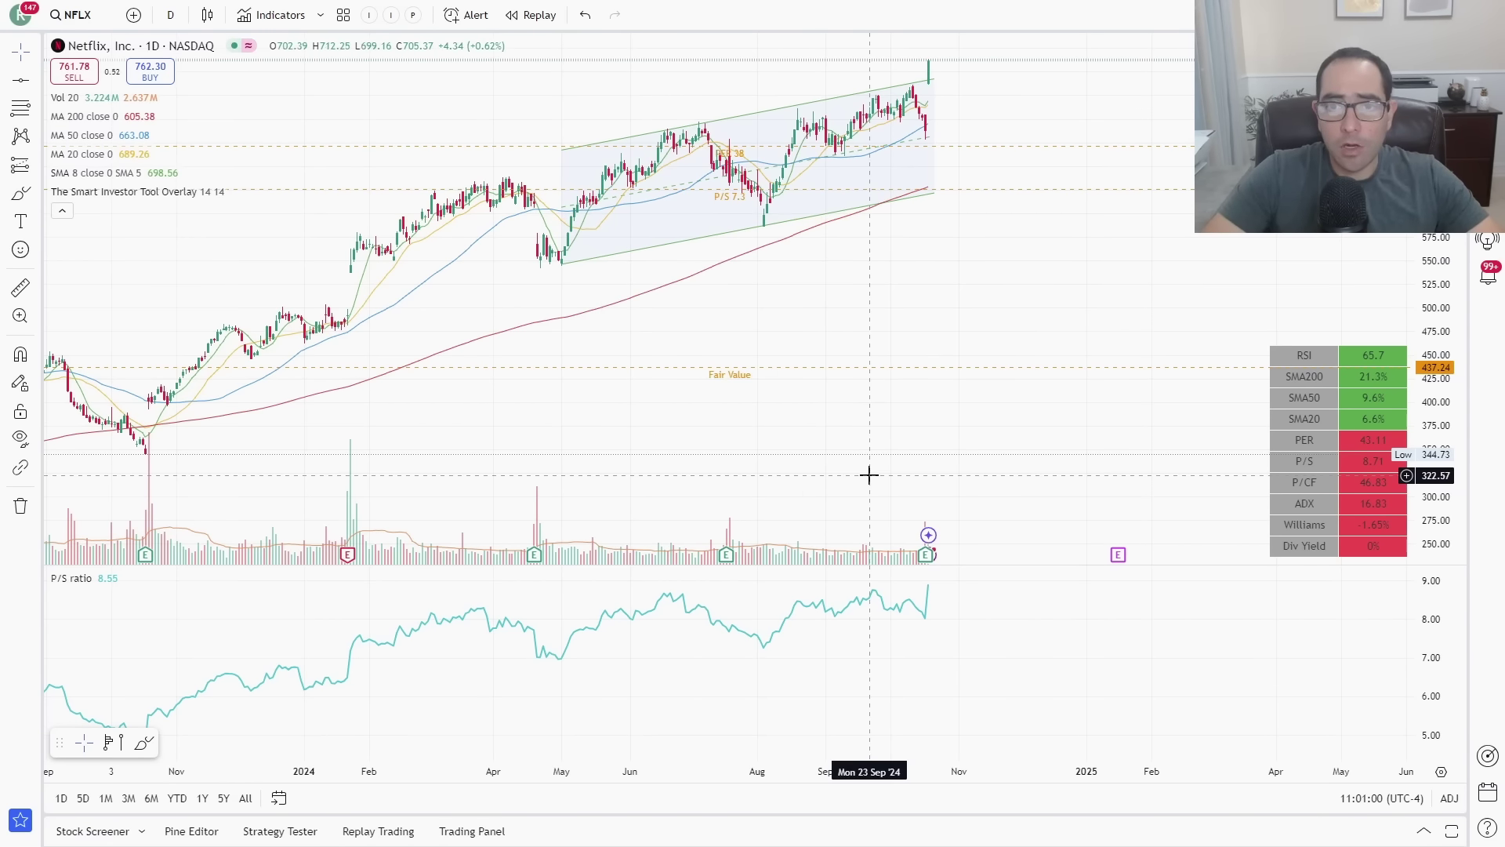
- Load the saved valuation-ratio indicators on the chart and remove the P/E and P/S panes, keeping only P/CF
{"action": "scroll", "coordinate": [592, 340], "scroll_direction": "up", "scroll_amount": 4}
{"action": "scroll", "coordinate": [655, 151], "scroll_direction": "down", "scroll_amount": 2}
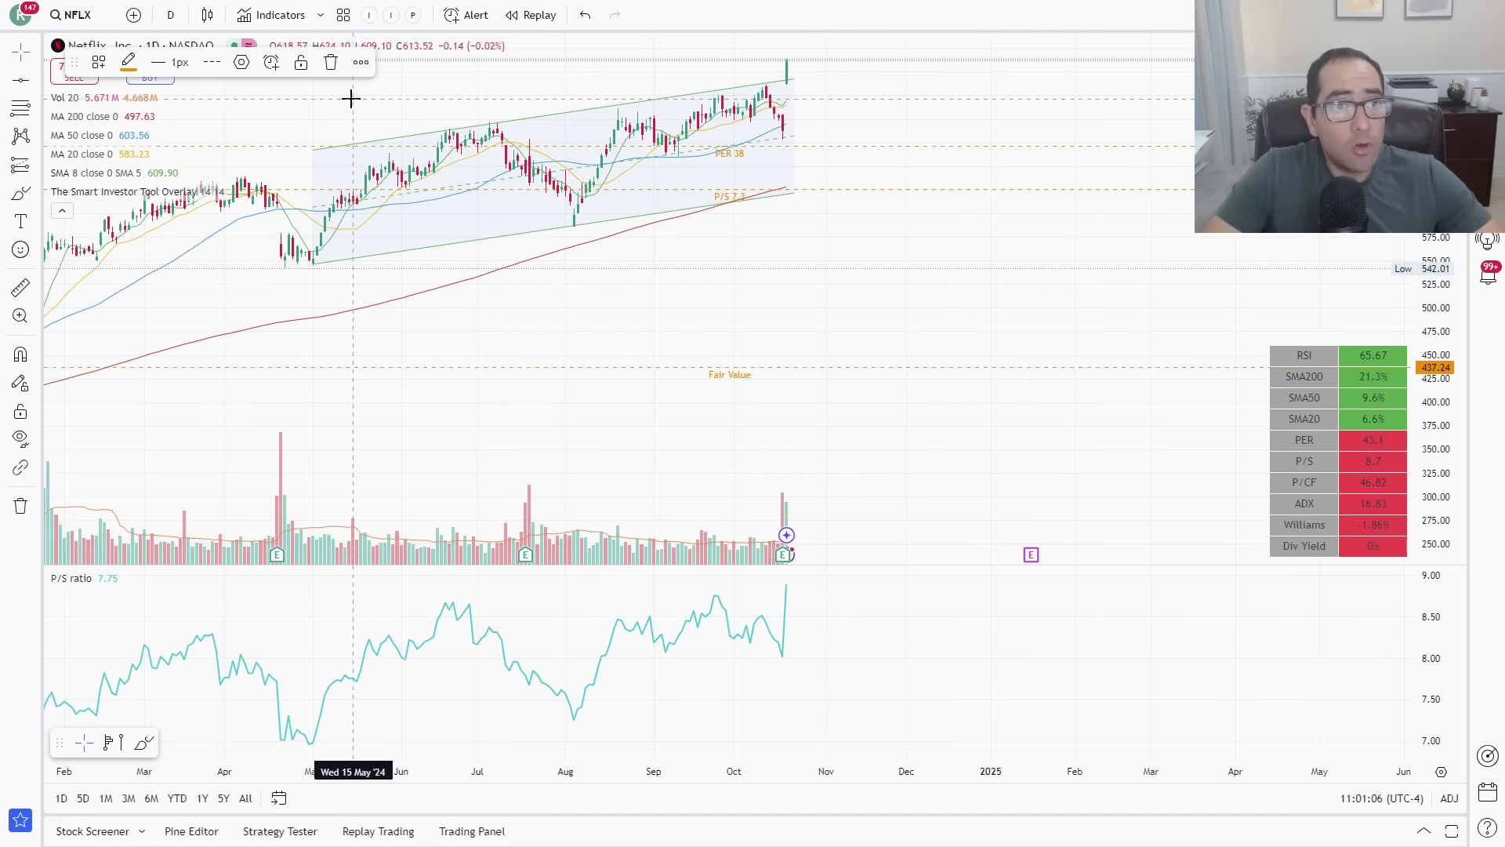
{"action": "left_click", "coordinate": [410, 17]}
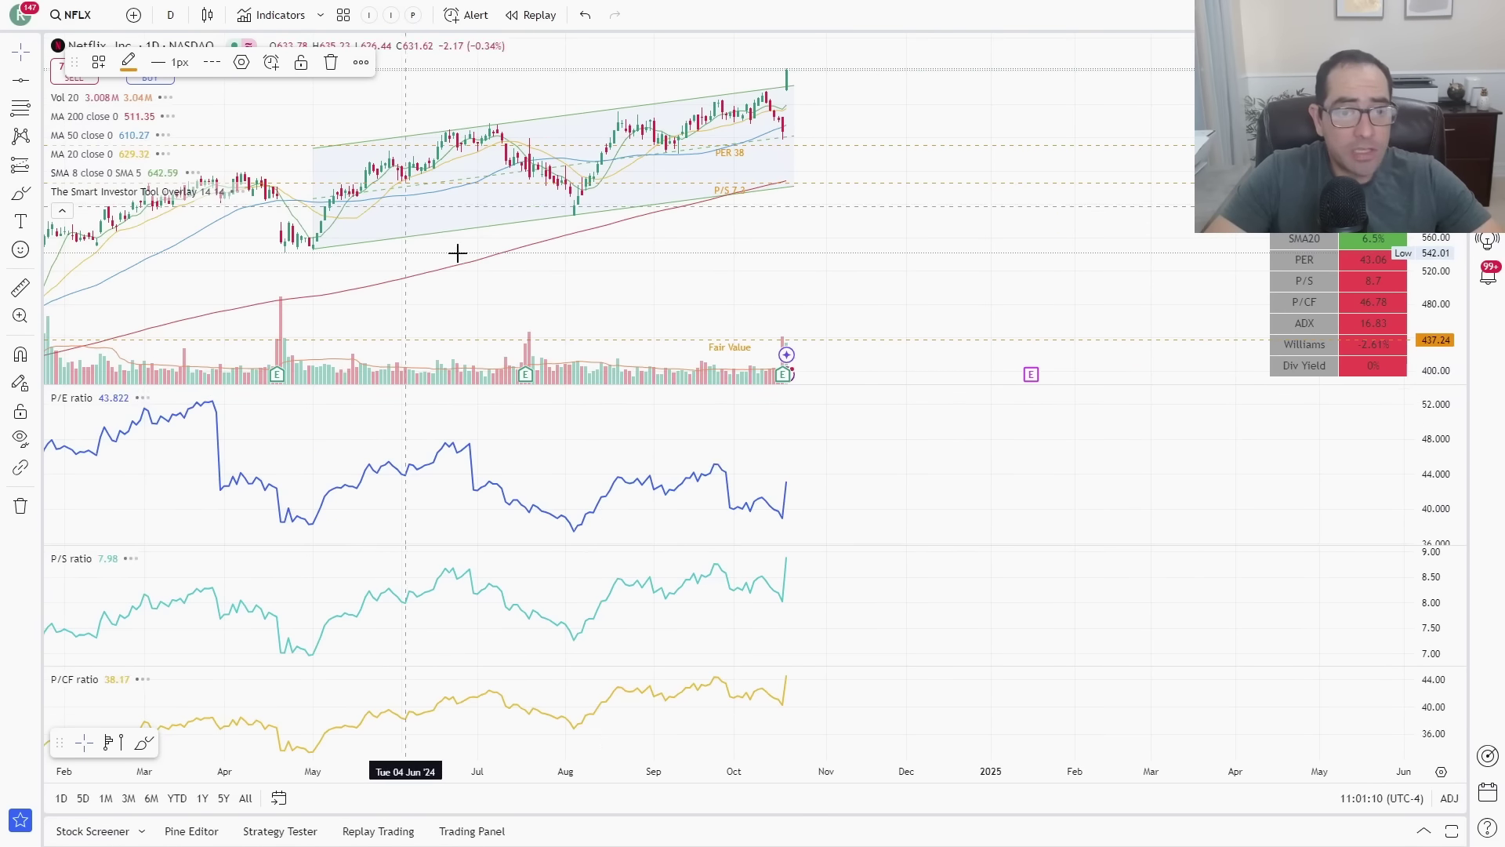
{"action": "left_click", "coordinate": [1350, 397]}
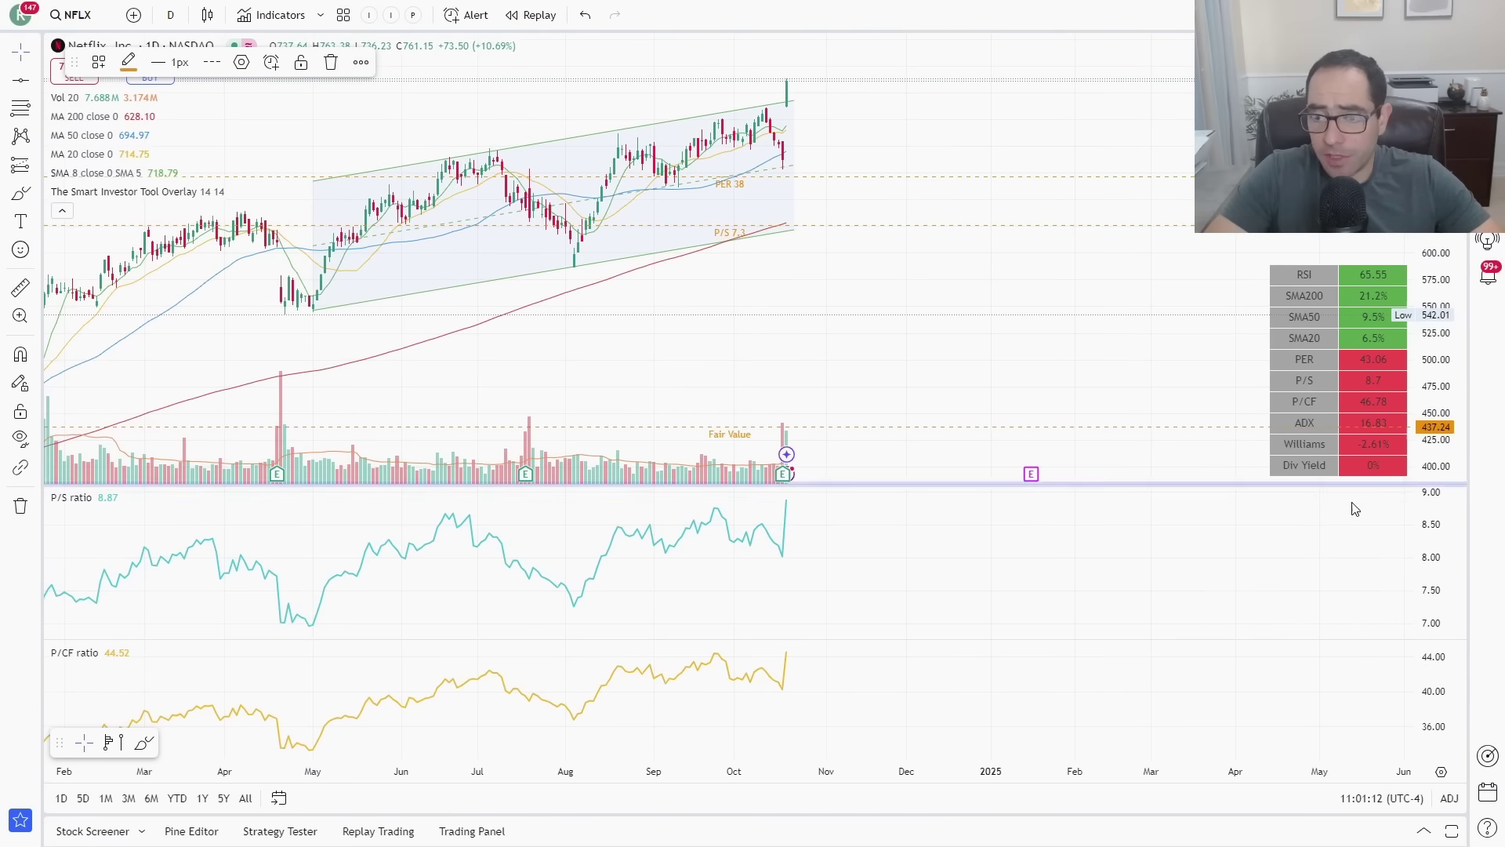
{"action": "left_click", "coordinate": [1357, 499]}
- Enlarge the P/CF ratio pane and examine its history from October 2023 onward
{"action": "left_click_drag", "start_coordinate": [836, 605], "coordinate": [829, 421]}
{"action": "scroll", "coordinate": [819, 596], "scroll_direction": "down", "scroll_amount": 5}
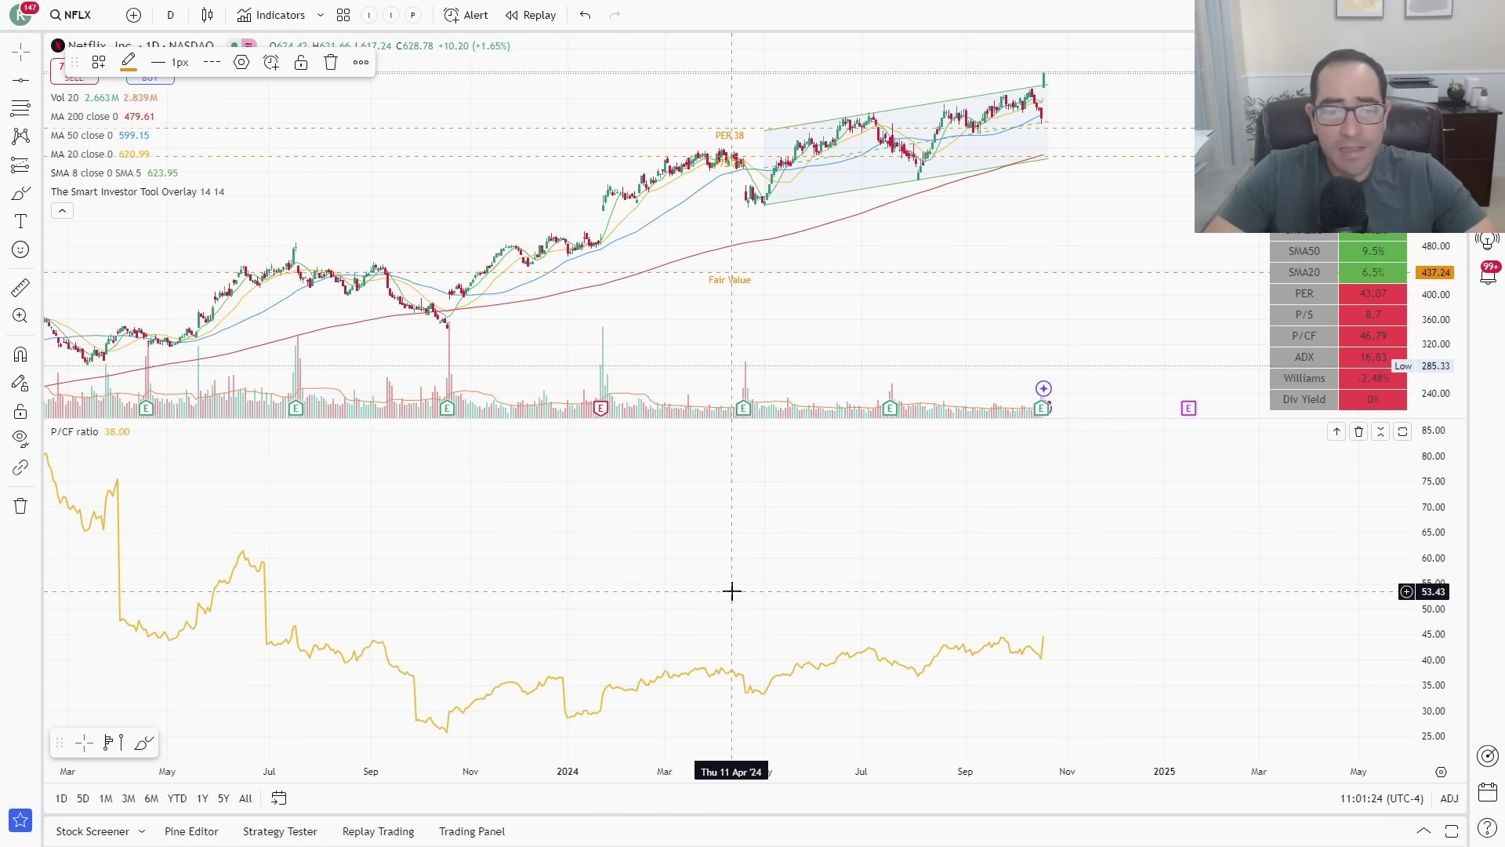
{"action": "scroll", "coordinate": [728, 600], "scroll_direction": "up", "scroll_amount": 2}
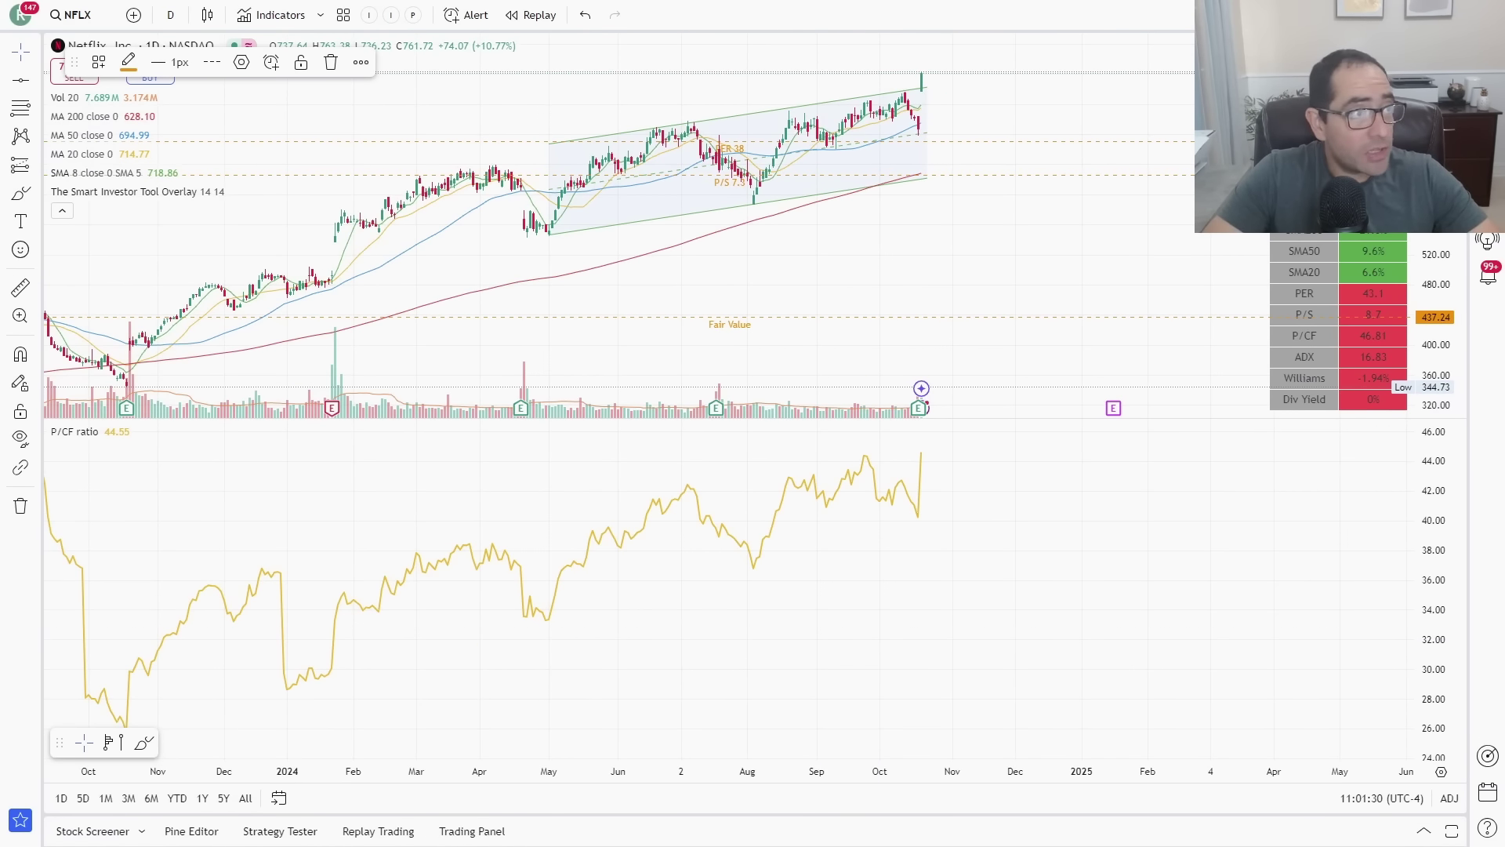
- Switch to the Excel financials workbook, go to the Cashflow sheet, and highlight the Non-GAAP free cash flow reconciliation and free cash flow rows
{"action": "key", "text": "alt+Tab"}
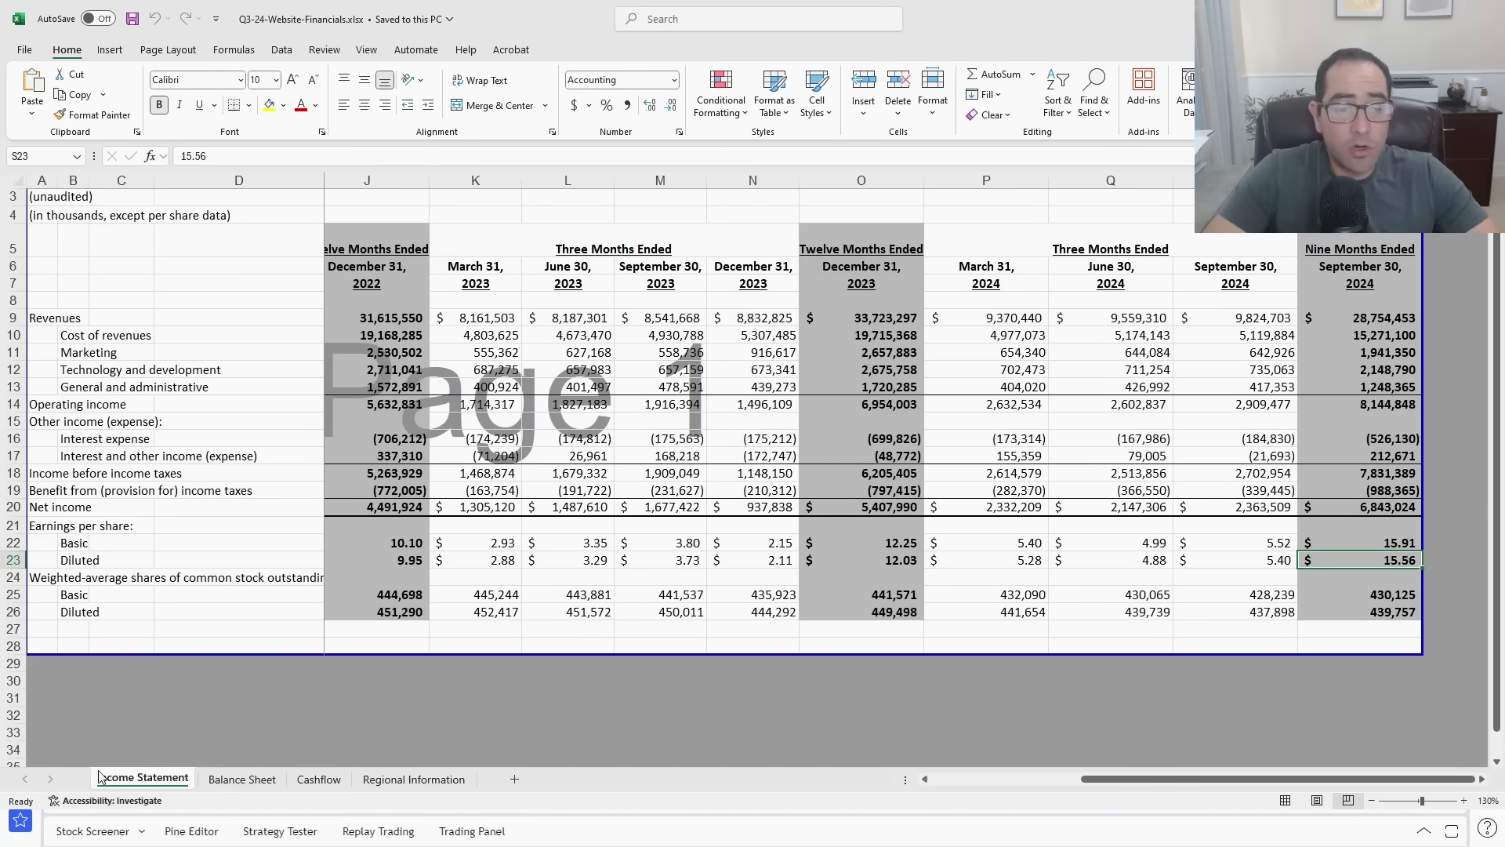
{"action": "left_click", "coordinate": [318, 778]}
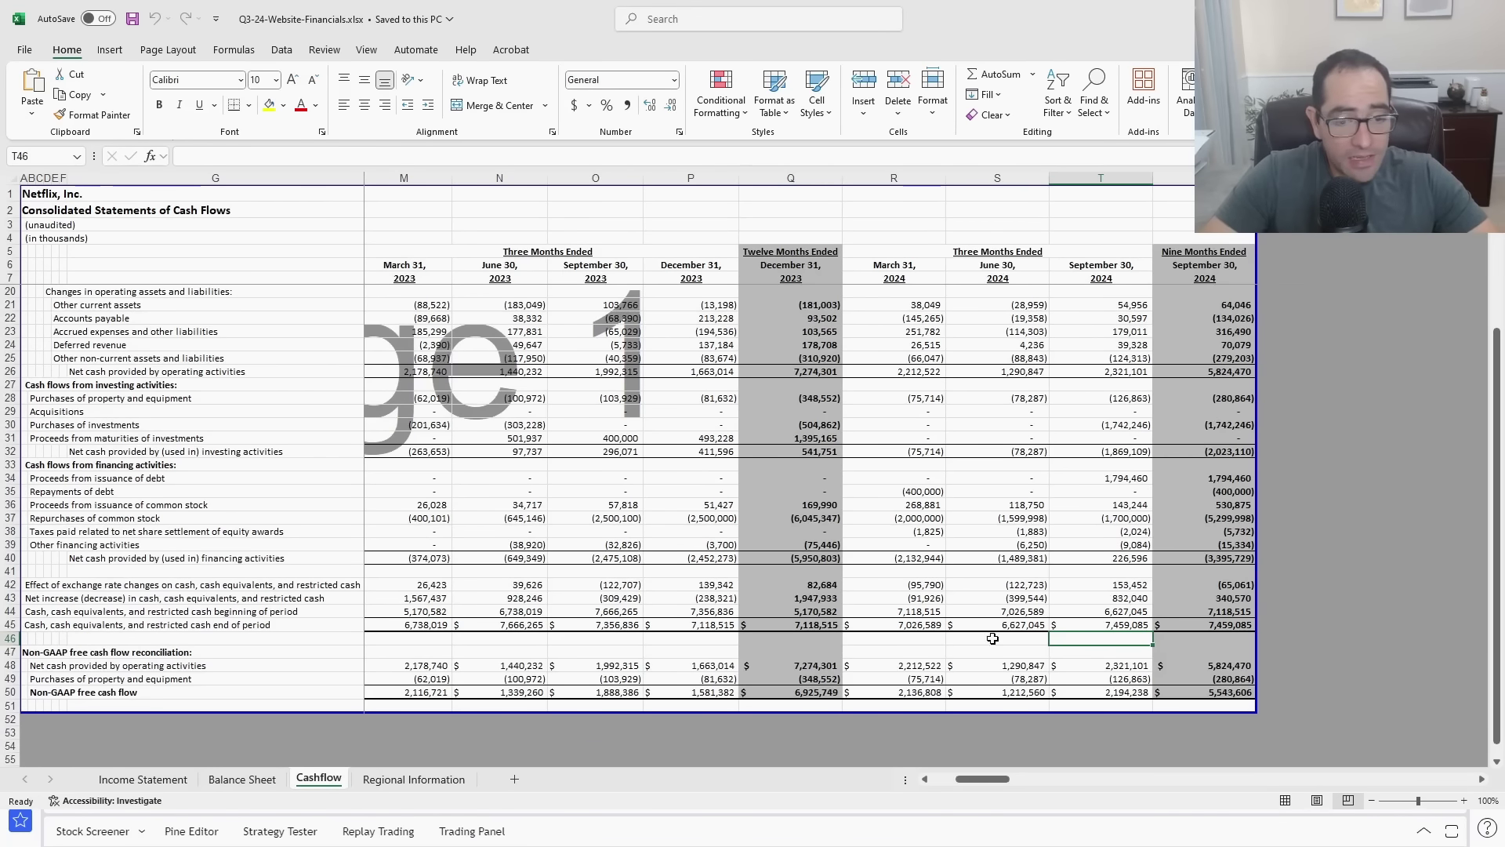
{"action": "left_click", "coordinate": [6, 651]}
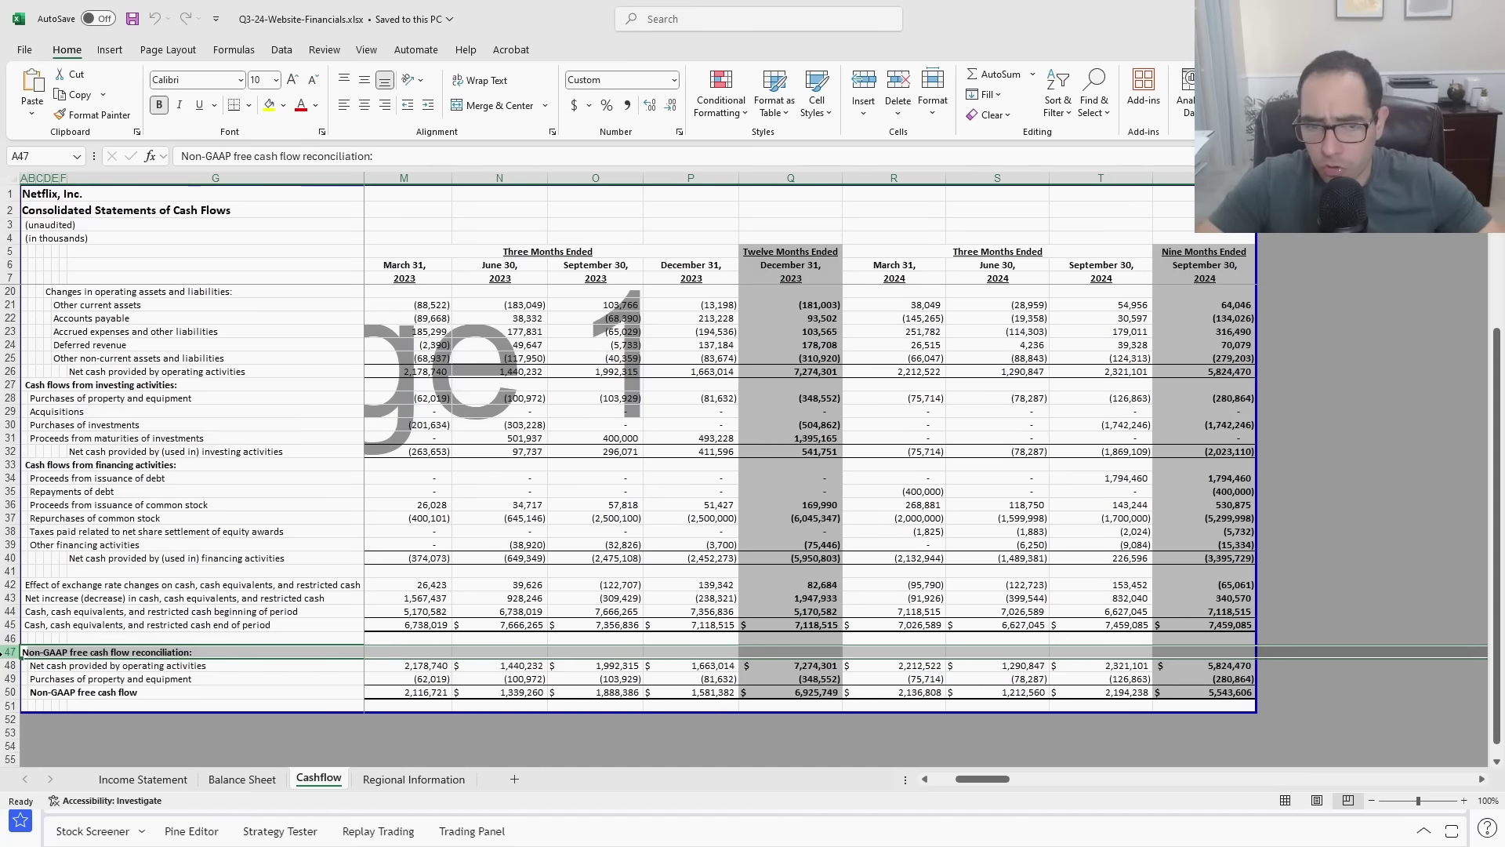
{"action": "left_click", "coordinate": [6, 692]}
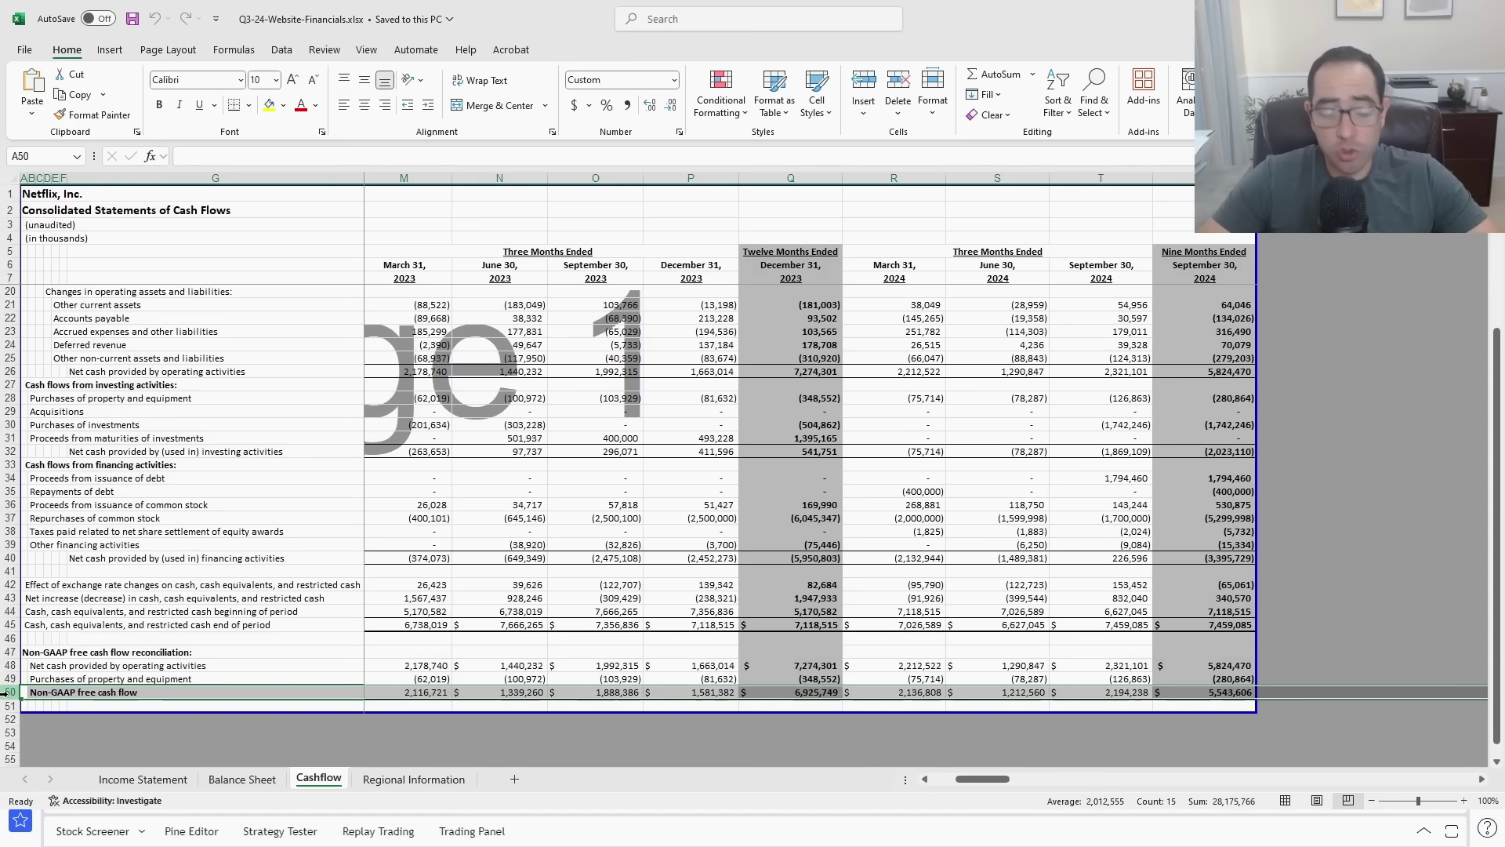
- Open Calculator, add 5824 and 1663 to get the trailing twelve-month operating cash flow, and minimize Calculator
{"action": "key", "text": "super+r"}
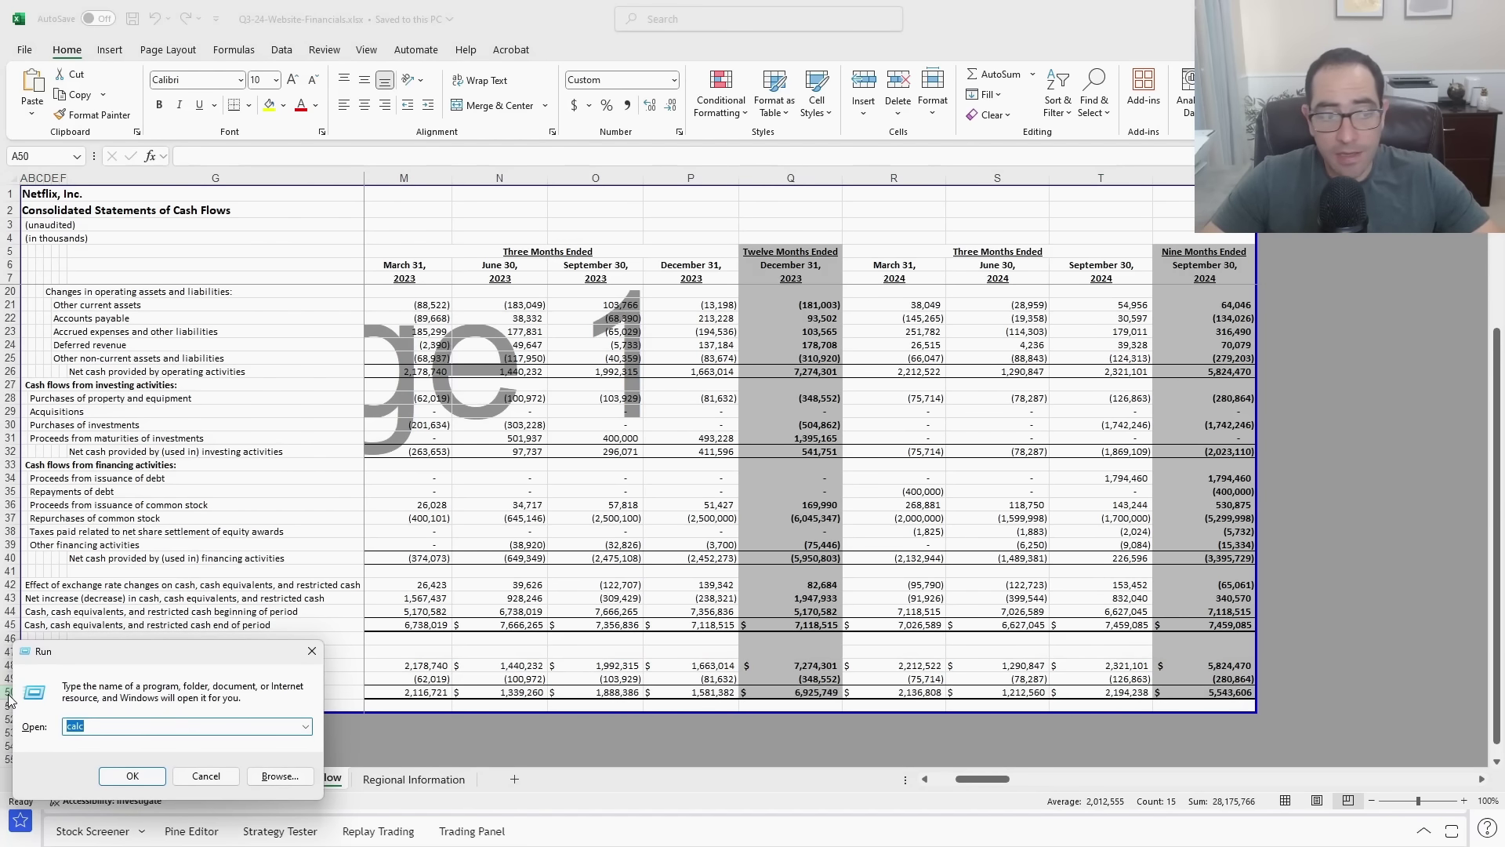
{"action": "key", "text": "Escape"}
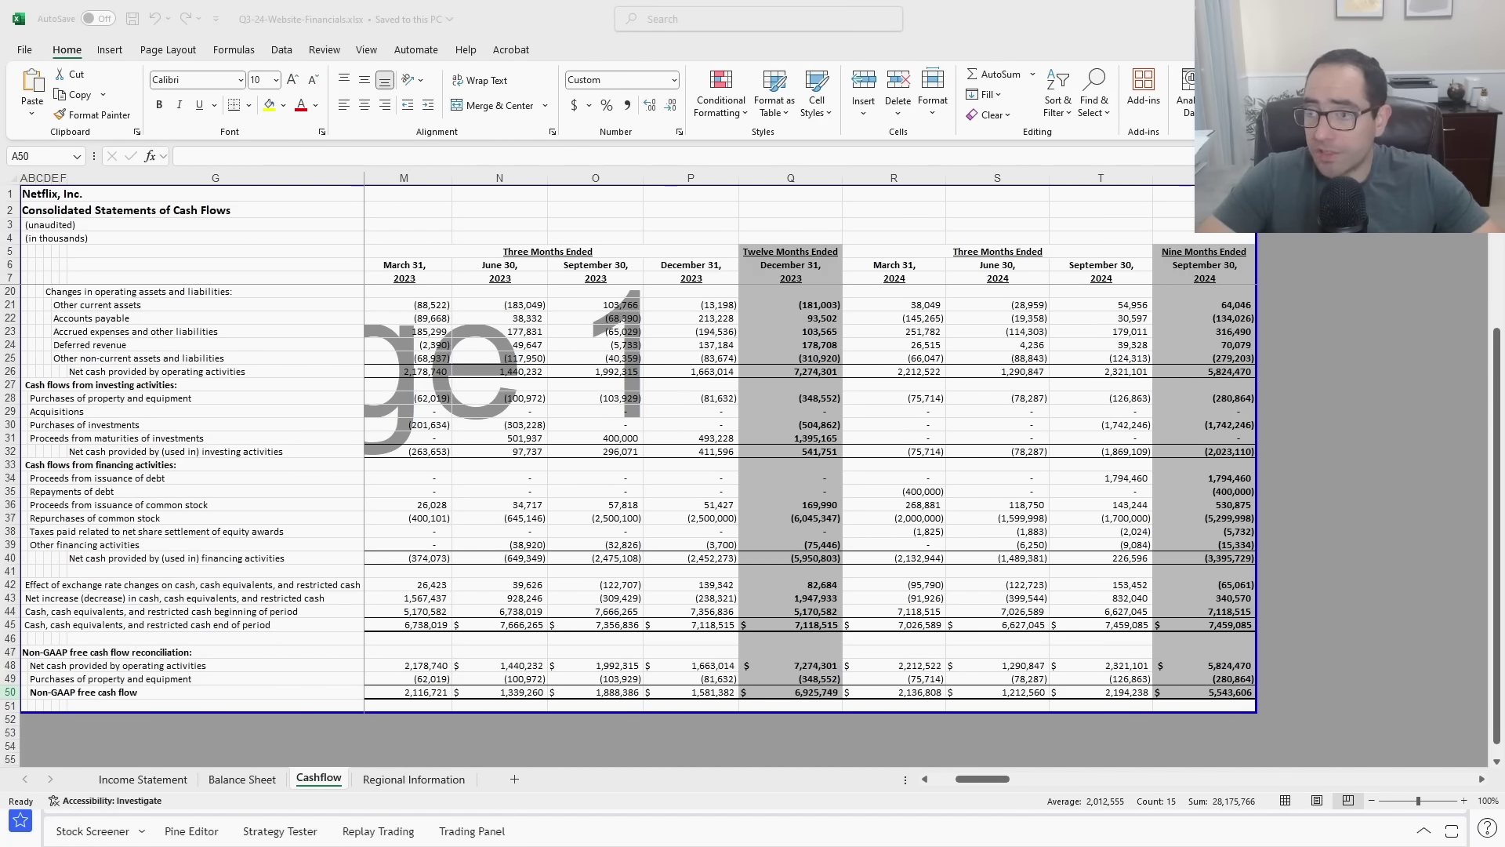
{"action": "left_click_drag", "start_coordinate": [638, 311], "coordinate": [429, 303]}
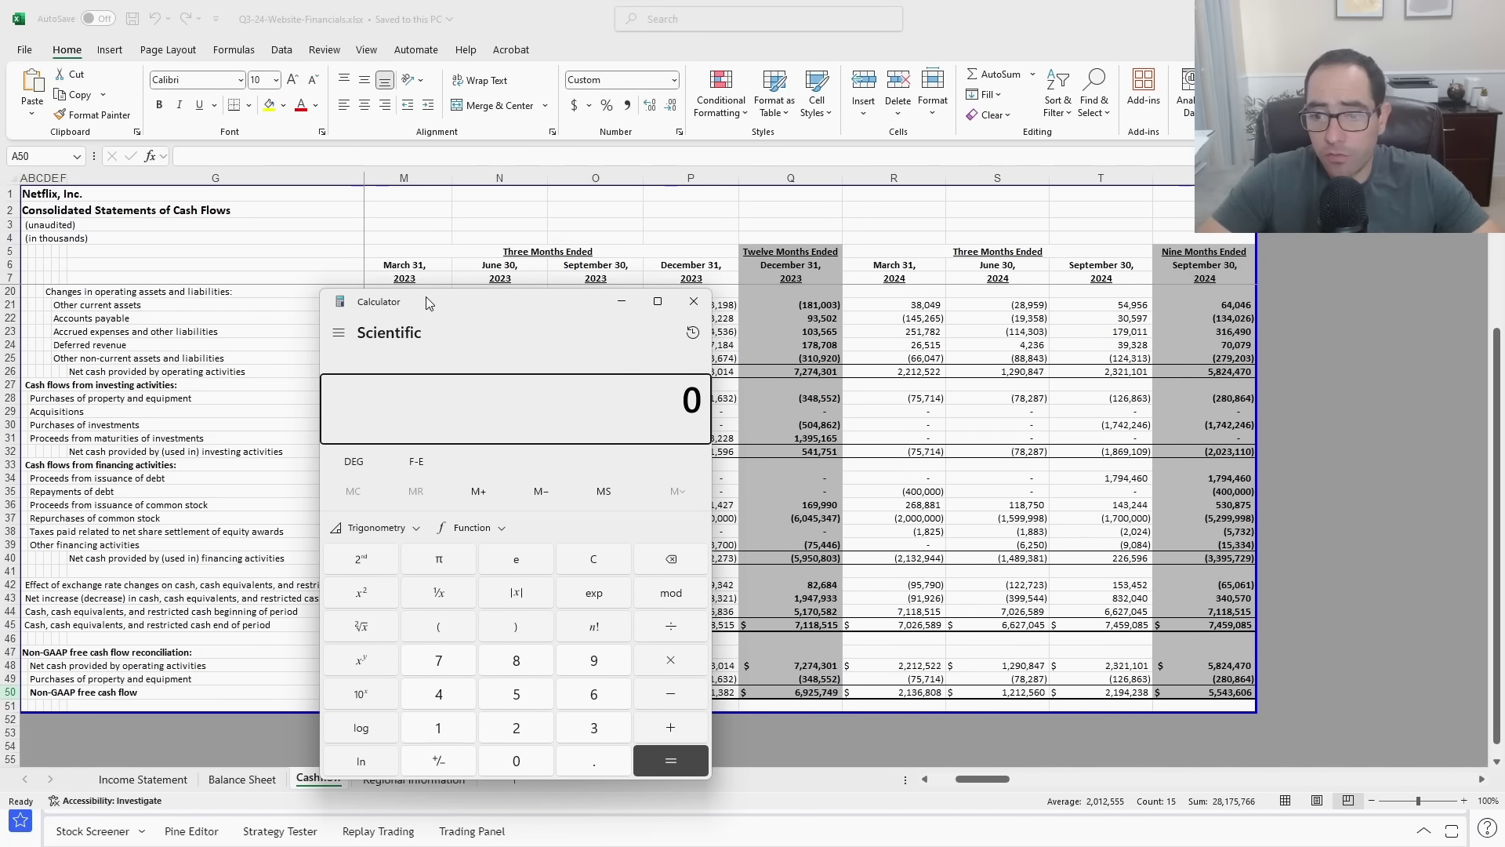
{"action": "type", "text": "5,8"}
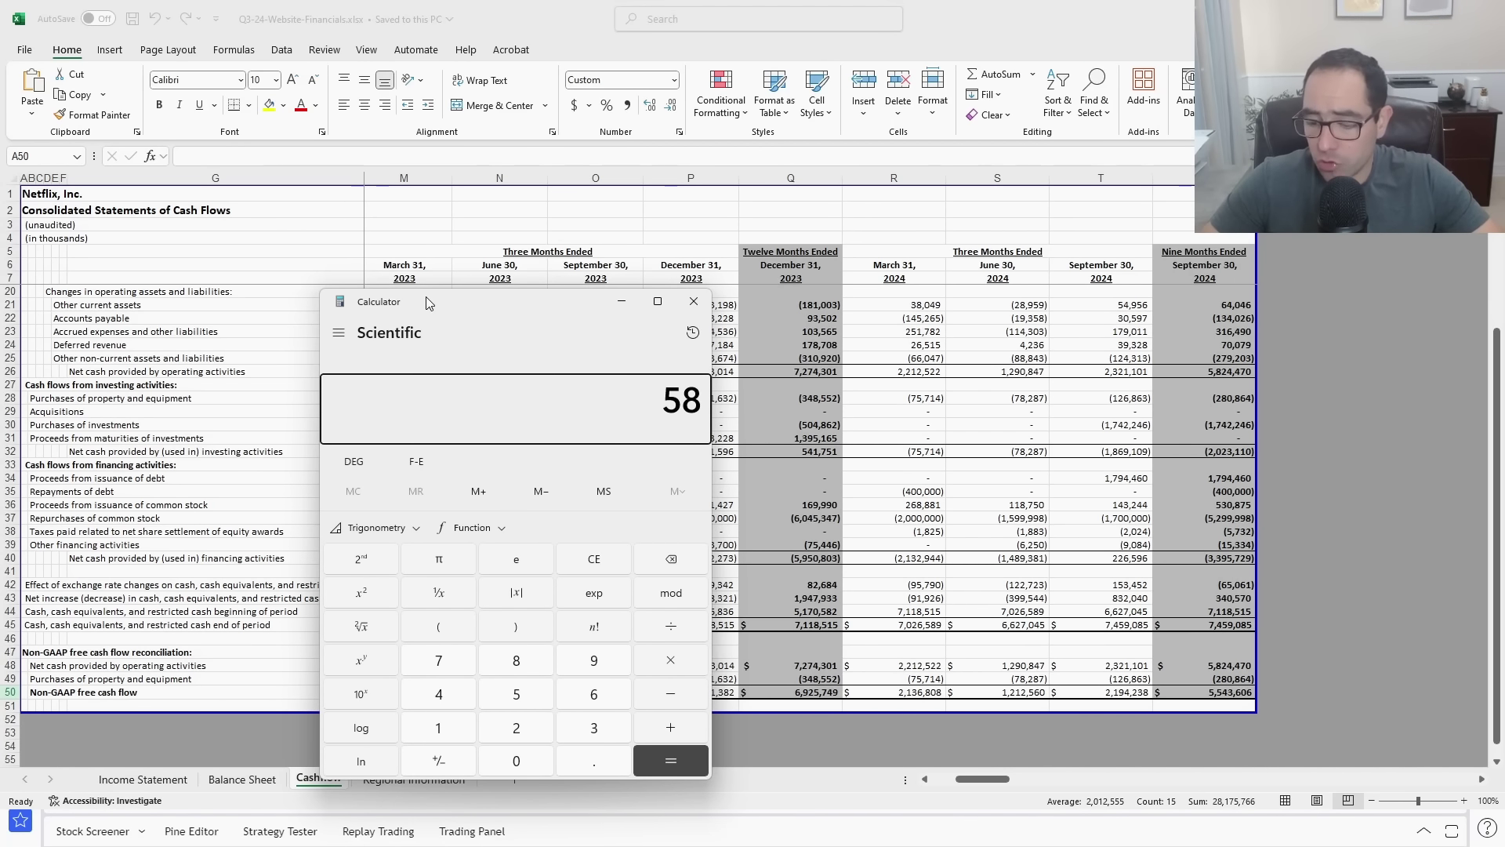
{"action": "type", "text": "24"}
{"action": "left_click_drag", "start_coordinate": [458, 303], "coordinate": [274, 276]}
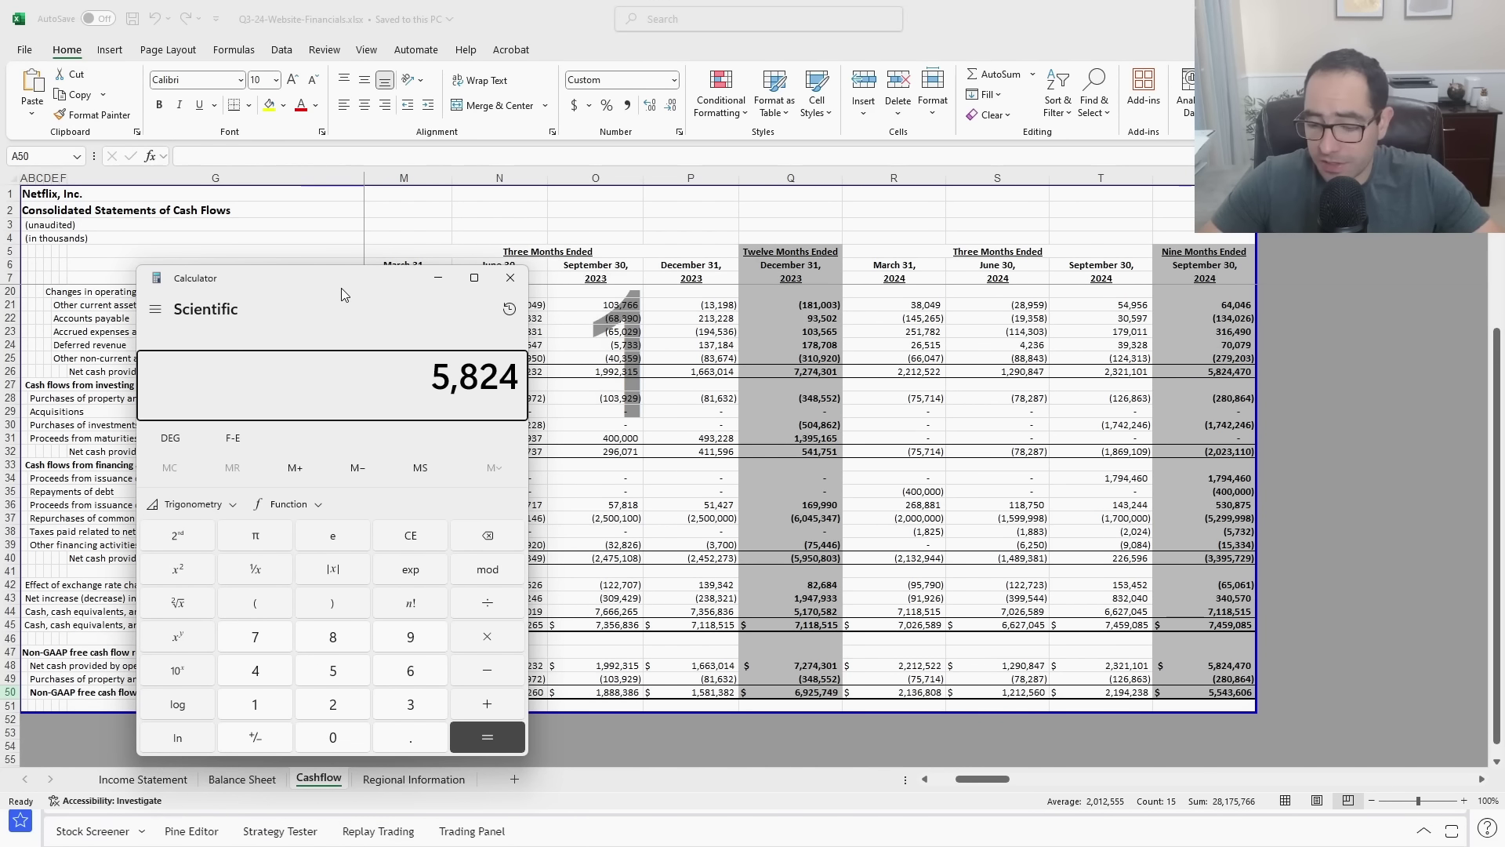
{"action": "type", "text": "+ 1"}
{"action": "type", "text": "663"}
{"action": "key", "text": "Return"}
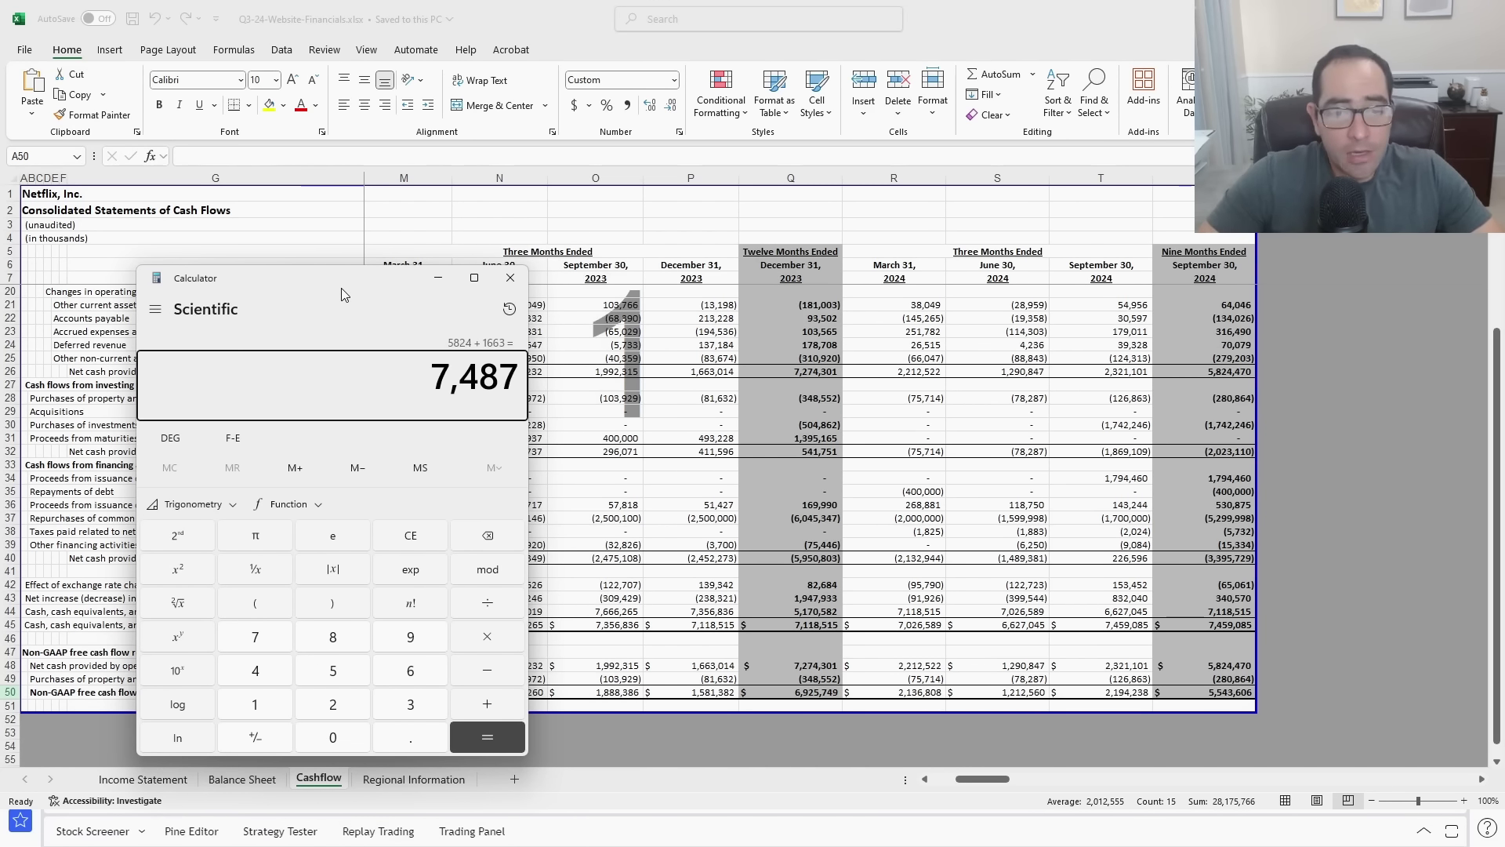
{"action": "left_click", "coordinate": [438, 277]}
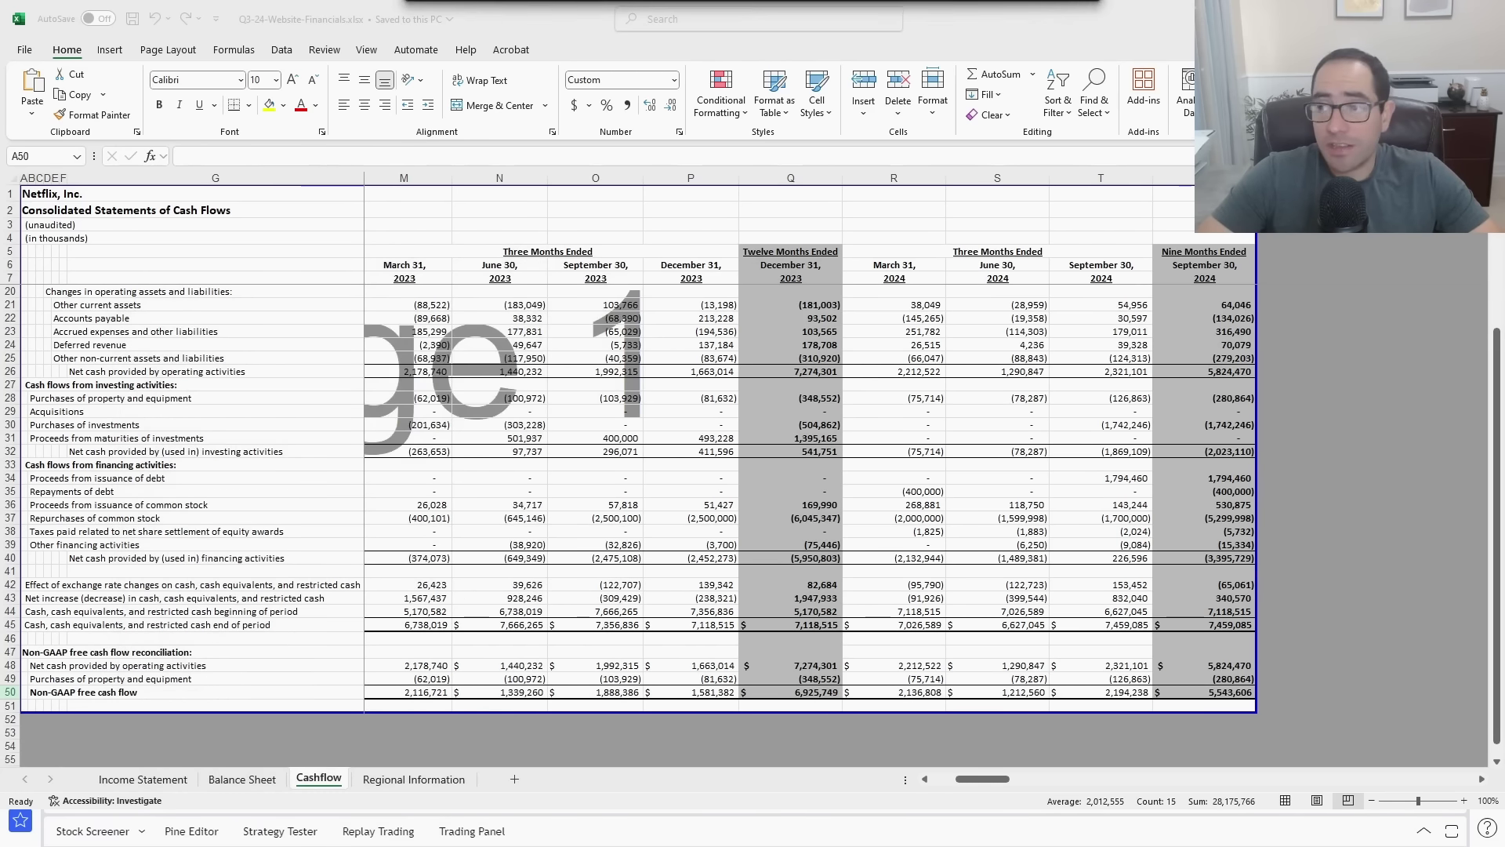
- Return to the Income Statement sheet, divide the trailing cash flow by 437.9 diluted shares in Calculator, and move Calculator off the spreadsheet
{"action": "left_click", "coordinate": [143, 780]}
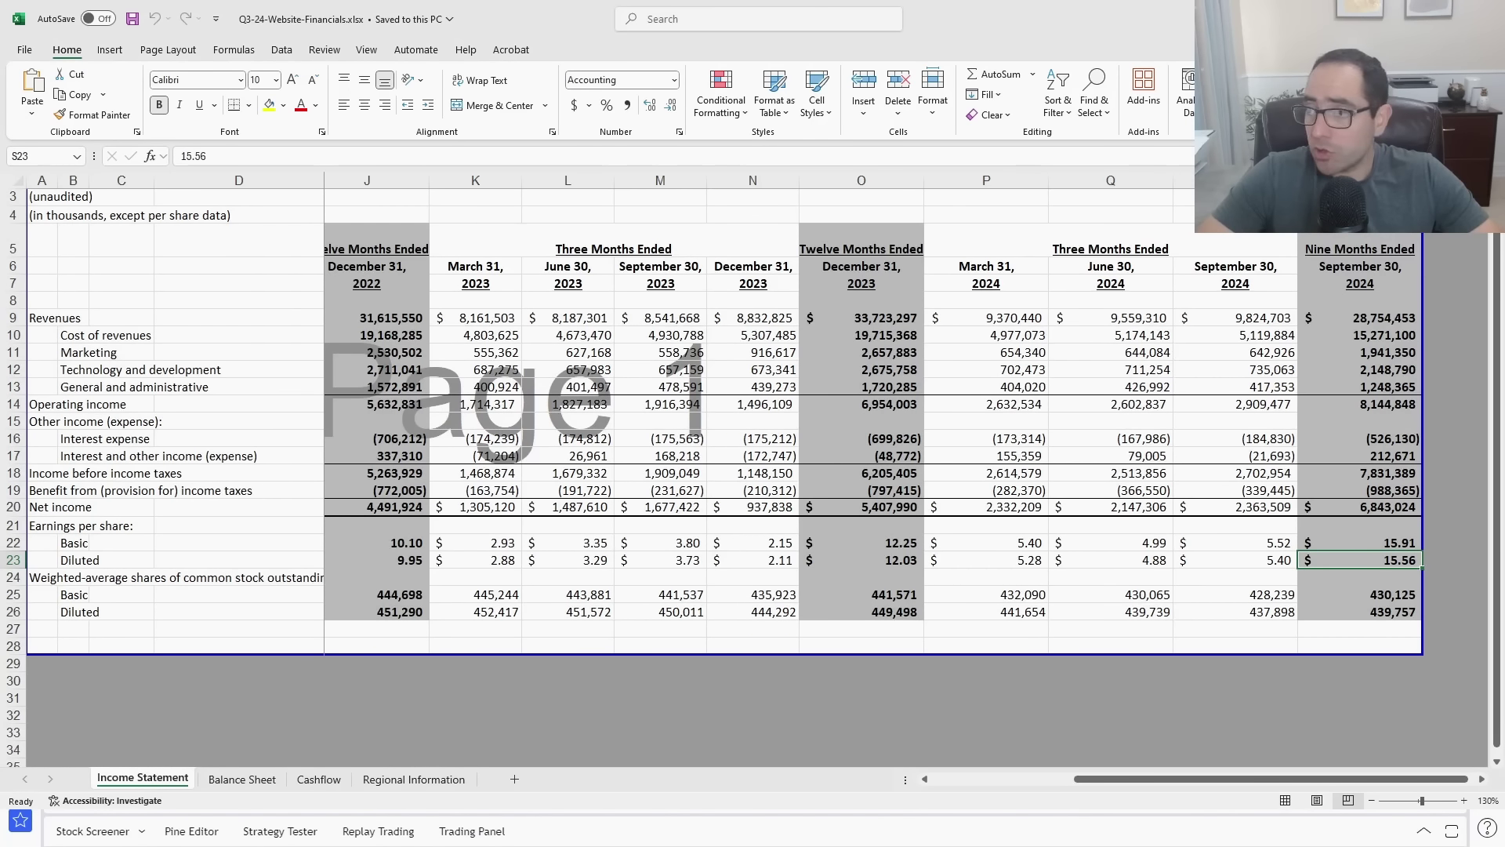
{"action": "key", "text": "alt+Tab"}
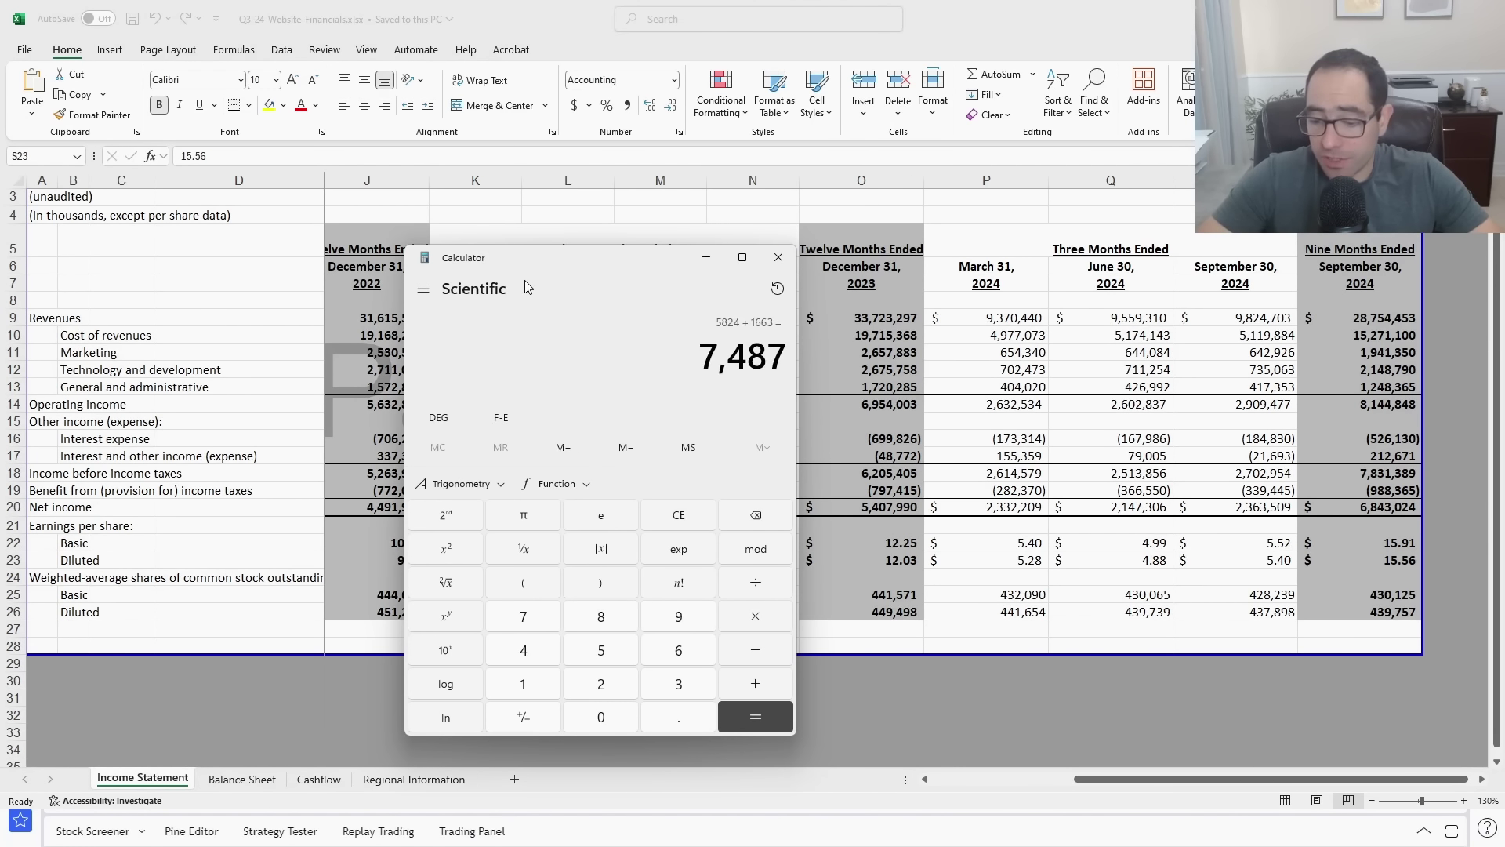
{"action": "key", "text": "slash"}
{"action": "type", "text": "4"}
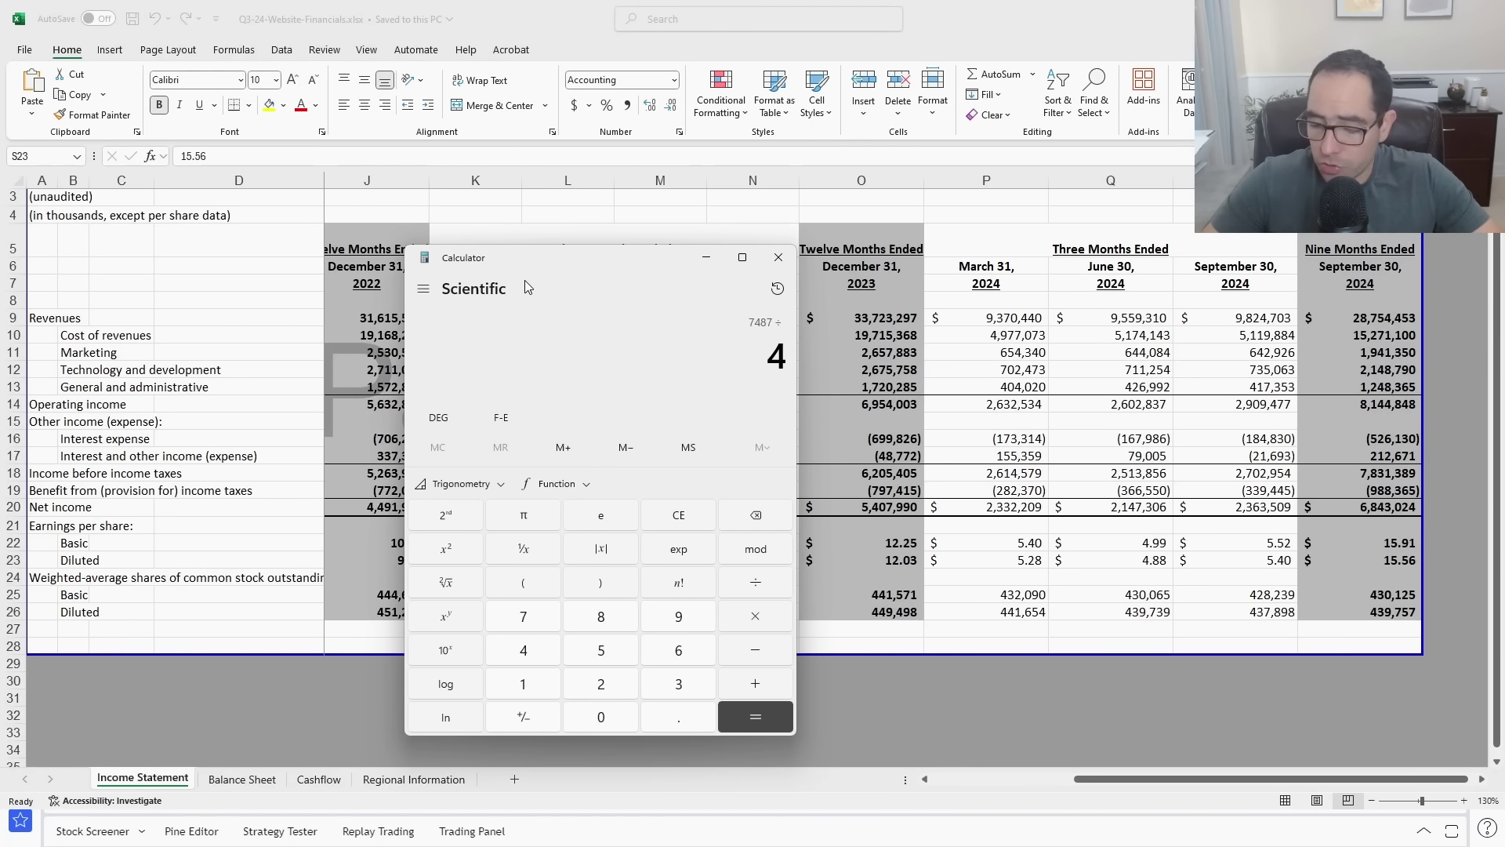
{"action": "type", "text": "37.9"}
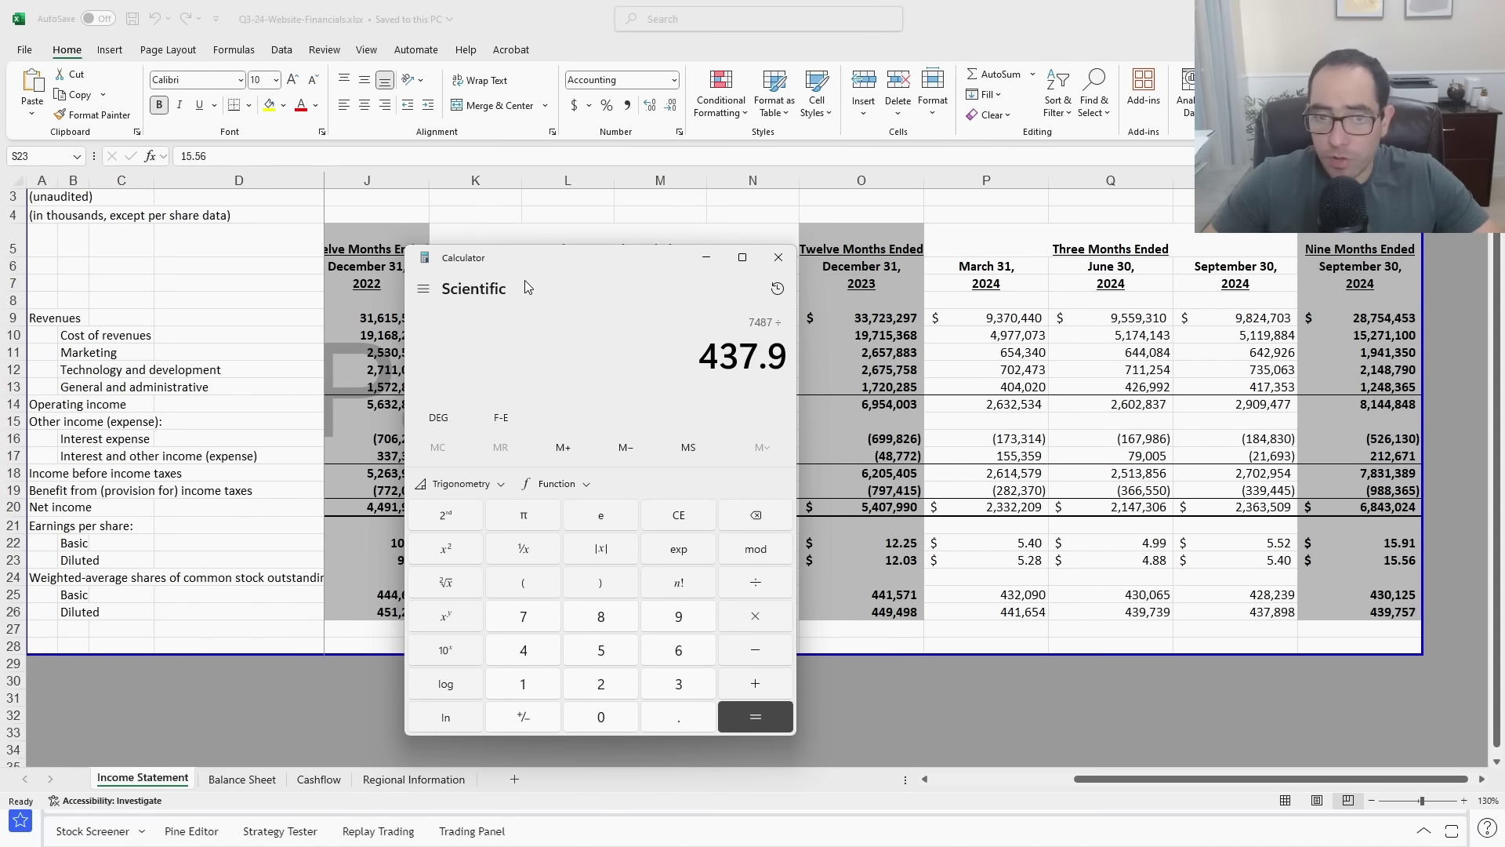
{"action": "key", "text": "Return"}
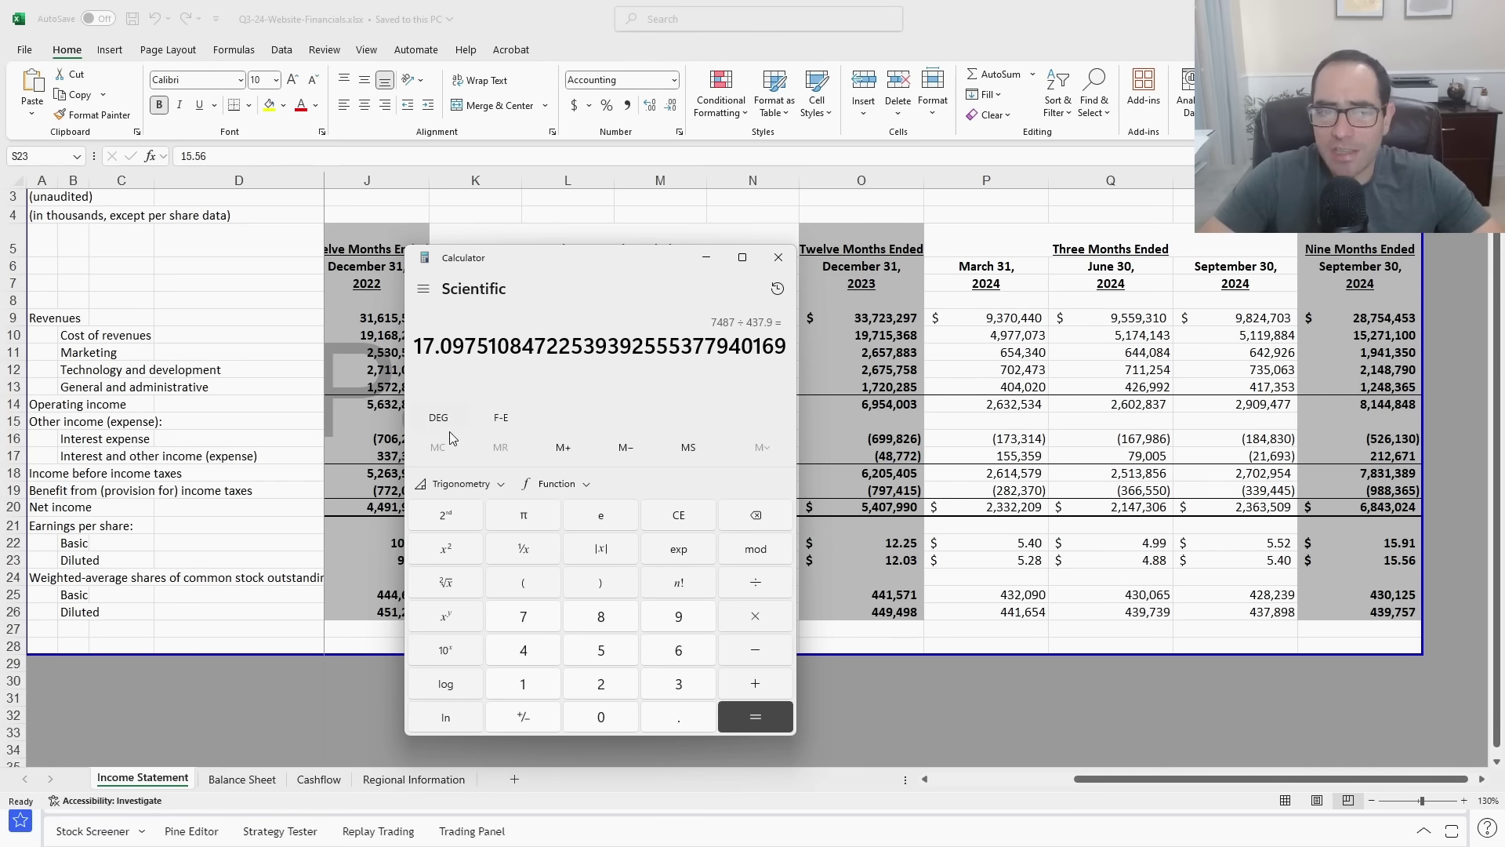
{"action": "left_click_drag", "start_coordinate": [527, 261], "coordinate": [1504, 262]}
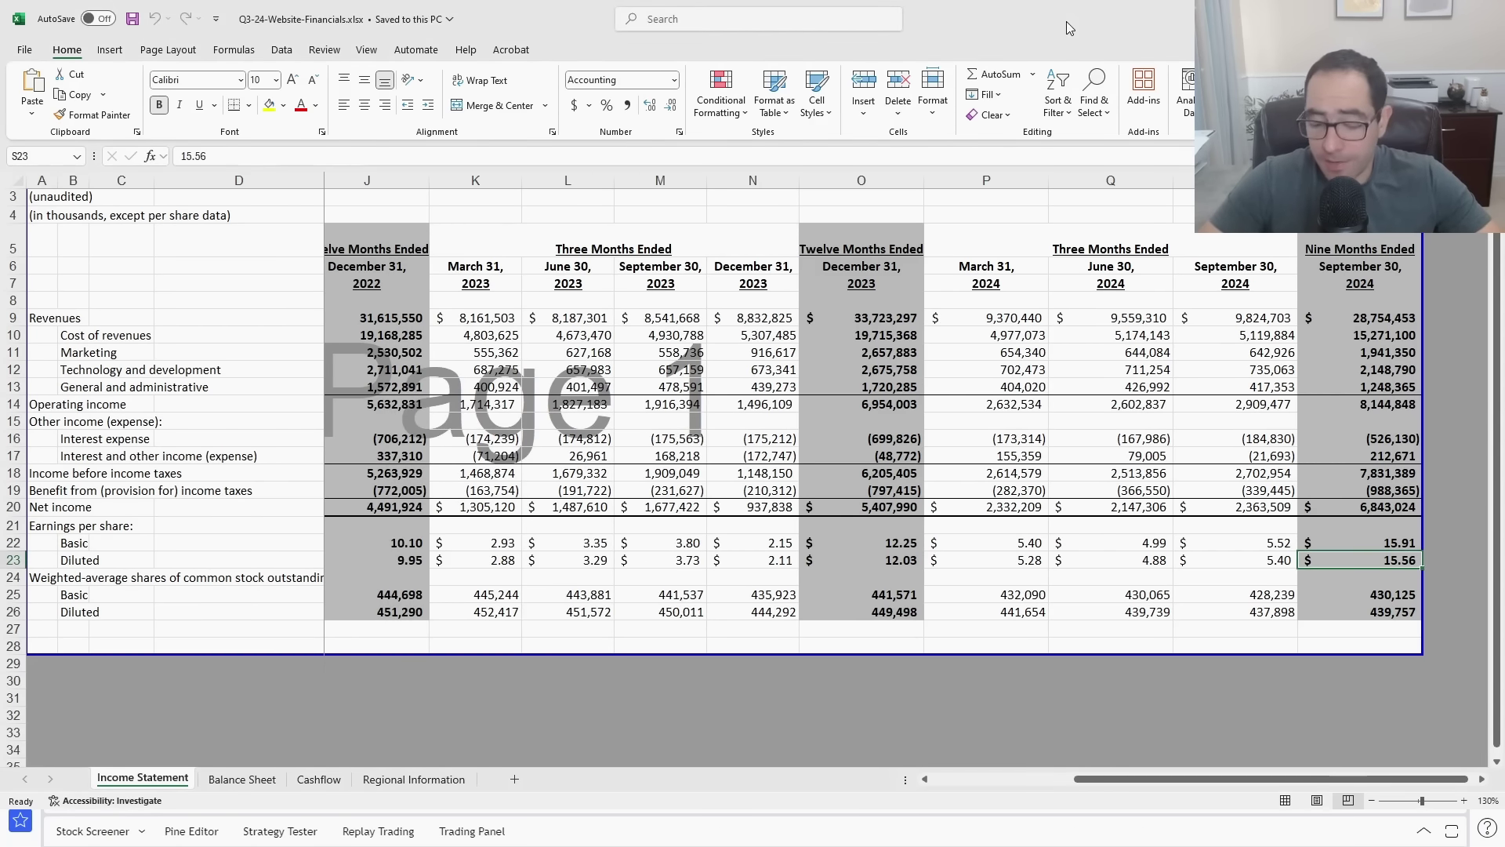
- Switch to TradingView, multiply the cash flow per share by a P/CF of 37 in Calculator, and minimize Calculator
{"action": "key", "text": "alt+Tab"}
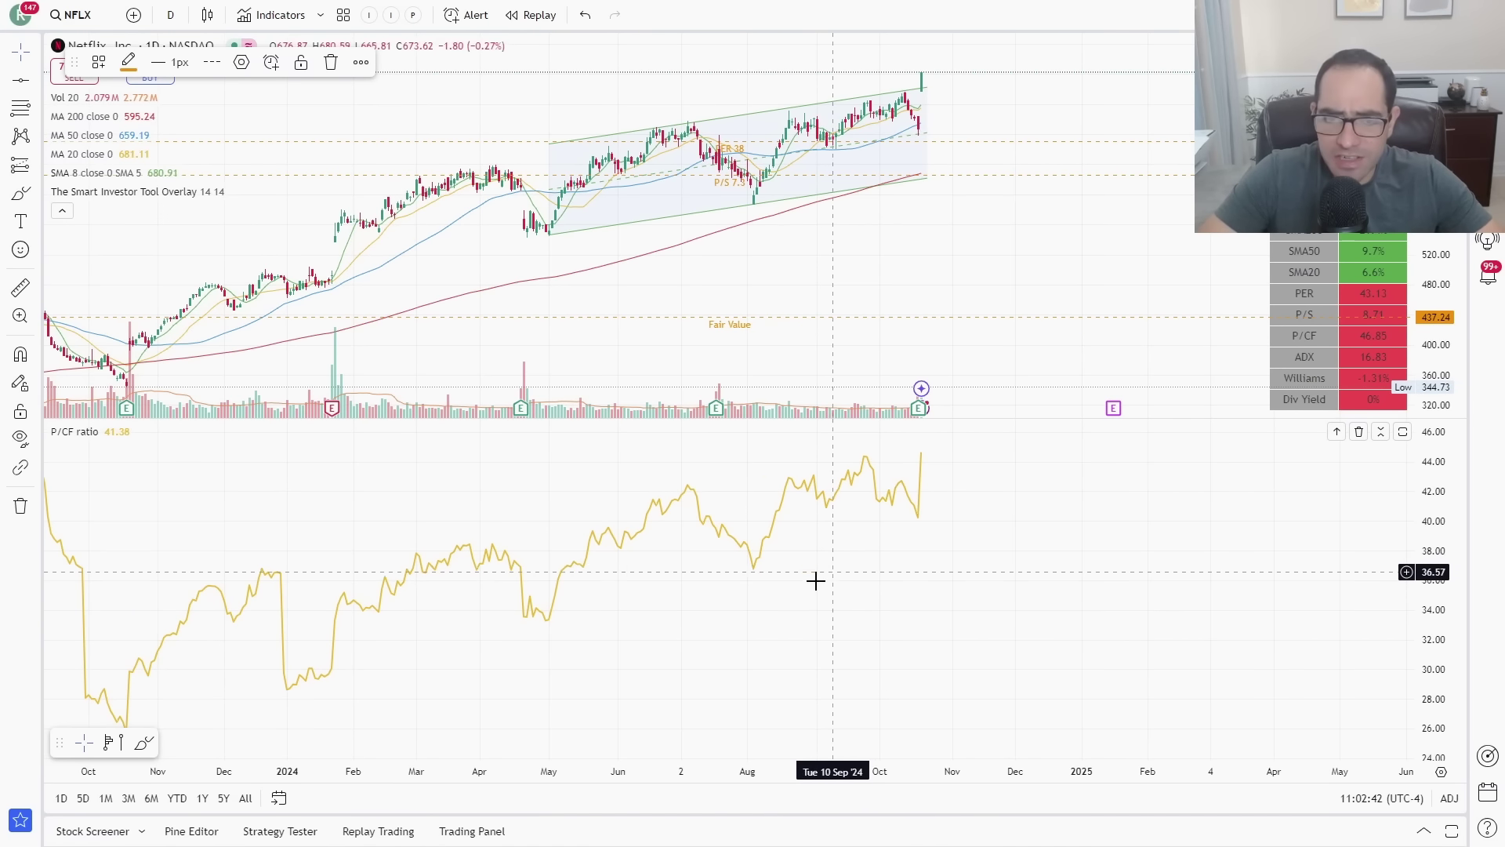
{"action": "key", "text": "alt+Tab"}
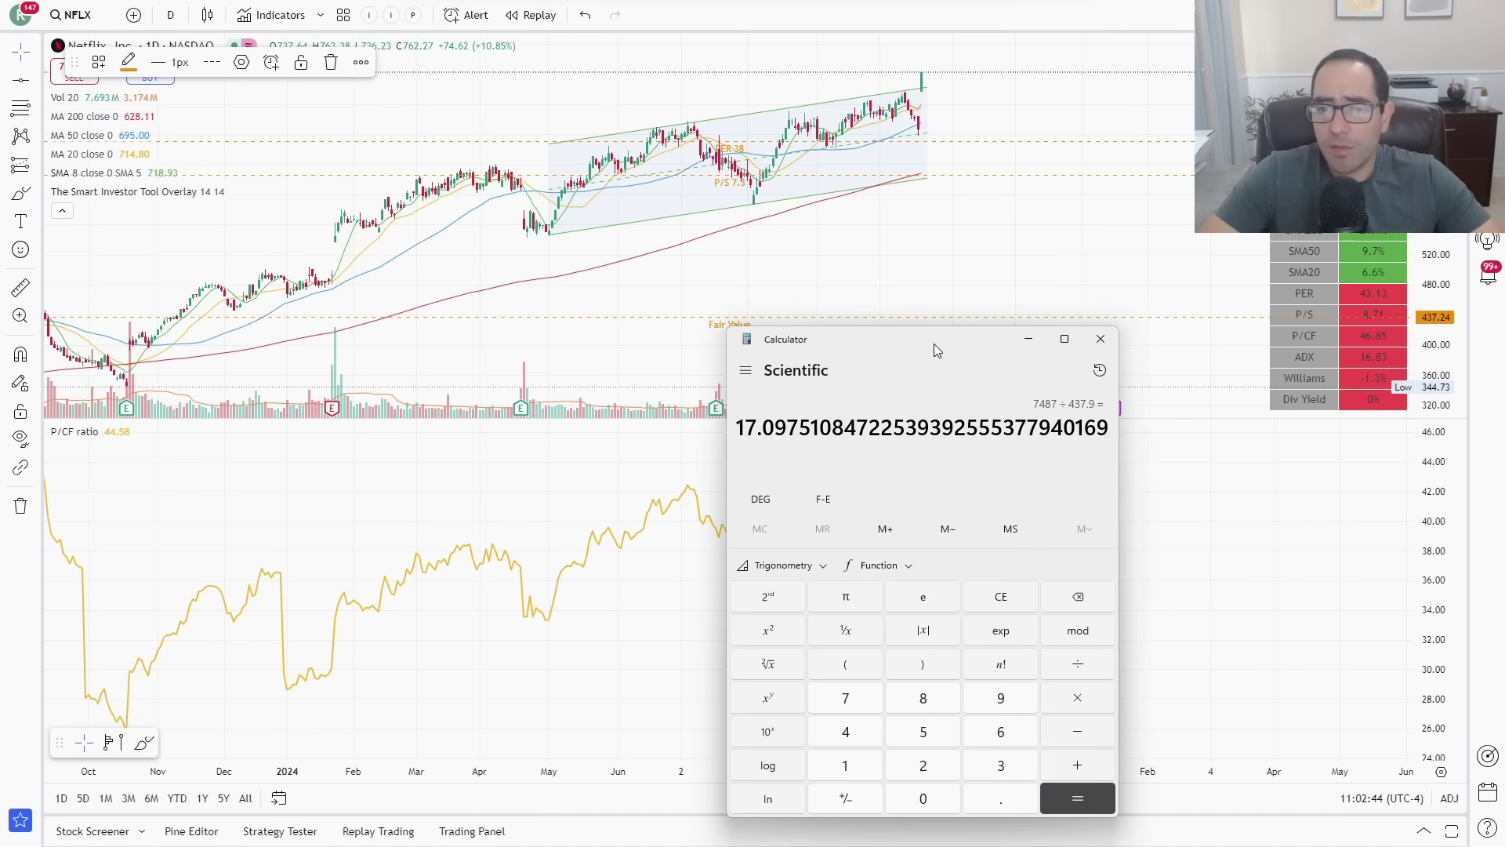
{"action": "type", "text": "*37"}
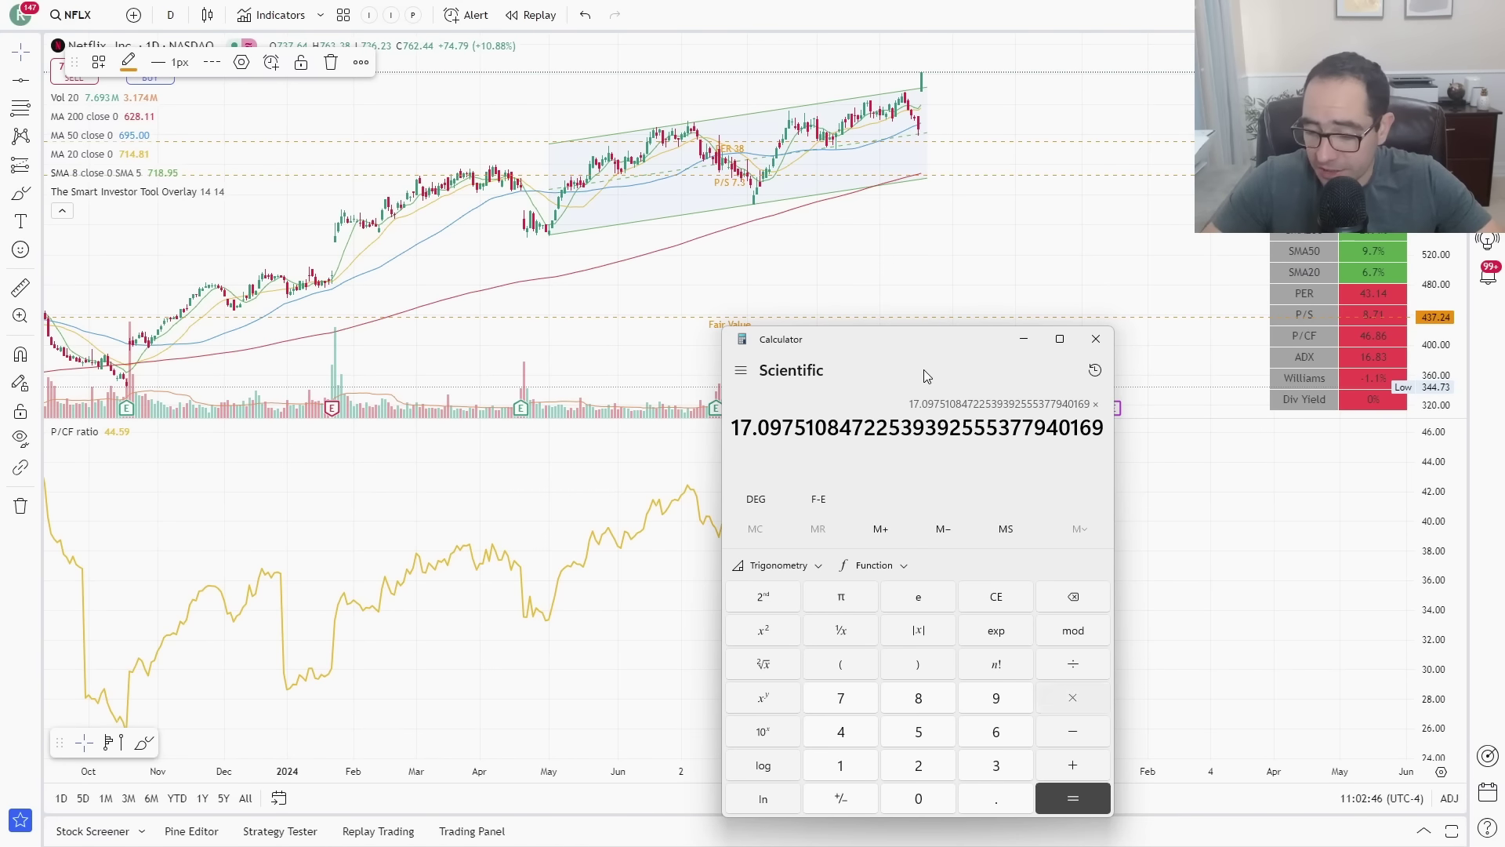
{"action": "key", "text": "Return"}
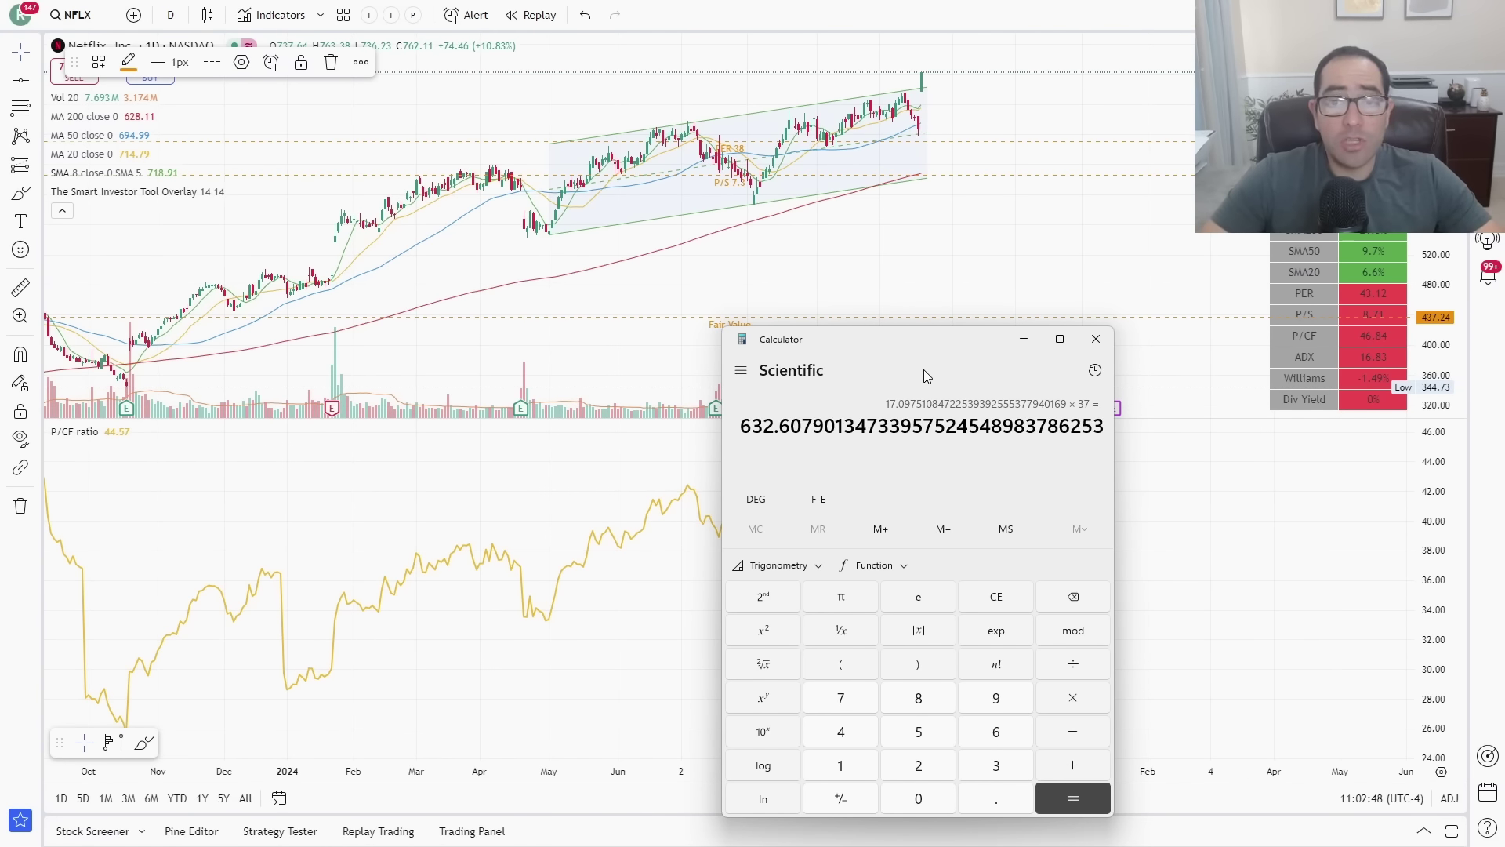
{"action": "left_click_drag", "start_coordinate": [849, 329], "coordinate": [1061, 329]}
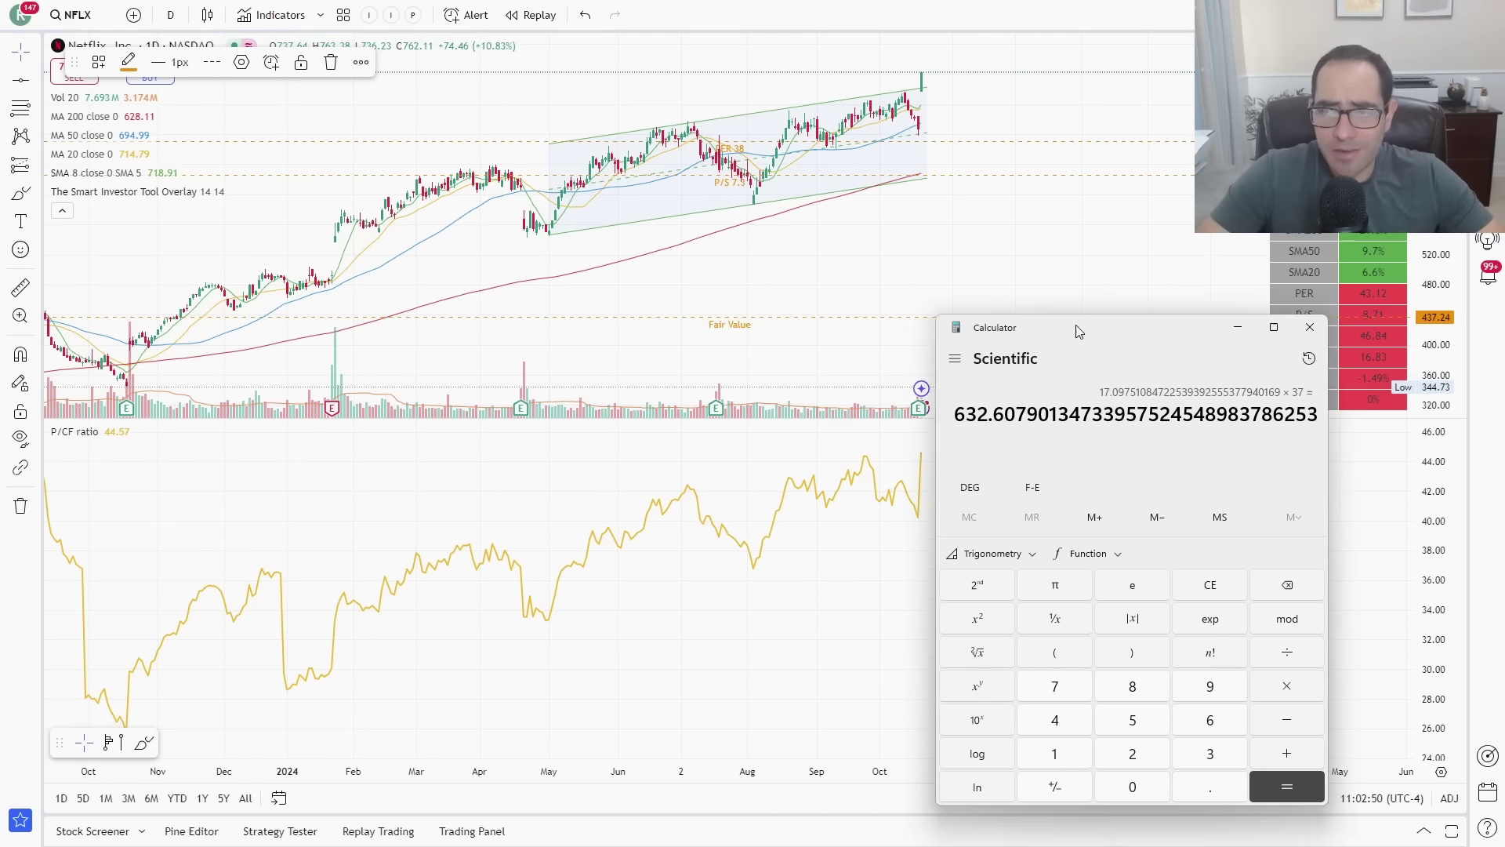
{"action": "left_click", "coordinate": [1235, 339]}
- Add a horizontal line to the Netflix price chart and set its price to 632
{"action": "scroll", "coordinate": [536, 252], "scroll_direction": "up", "scroll_amount": 2}
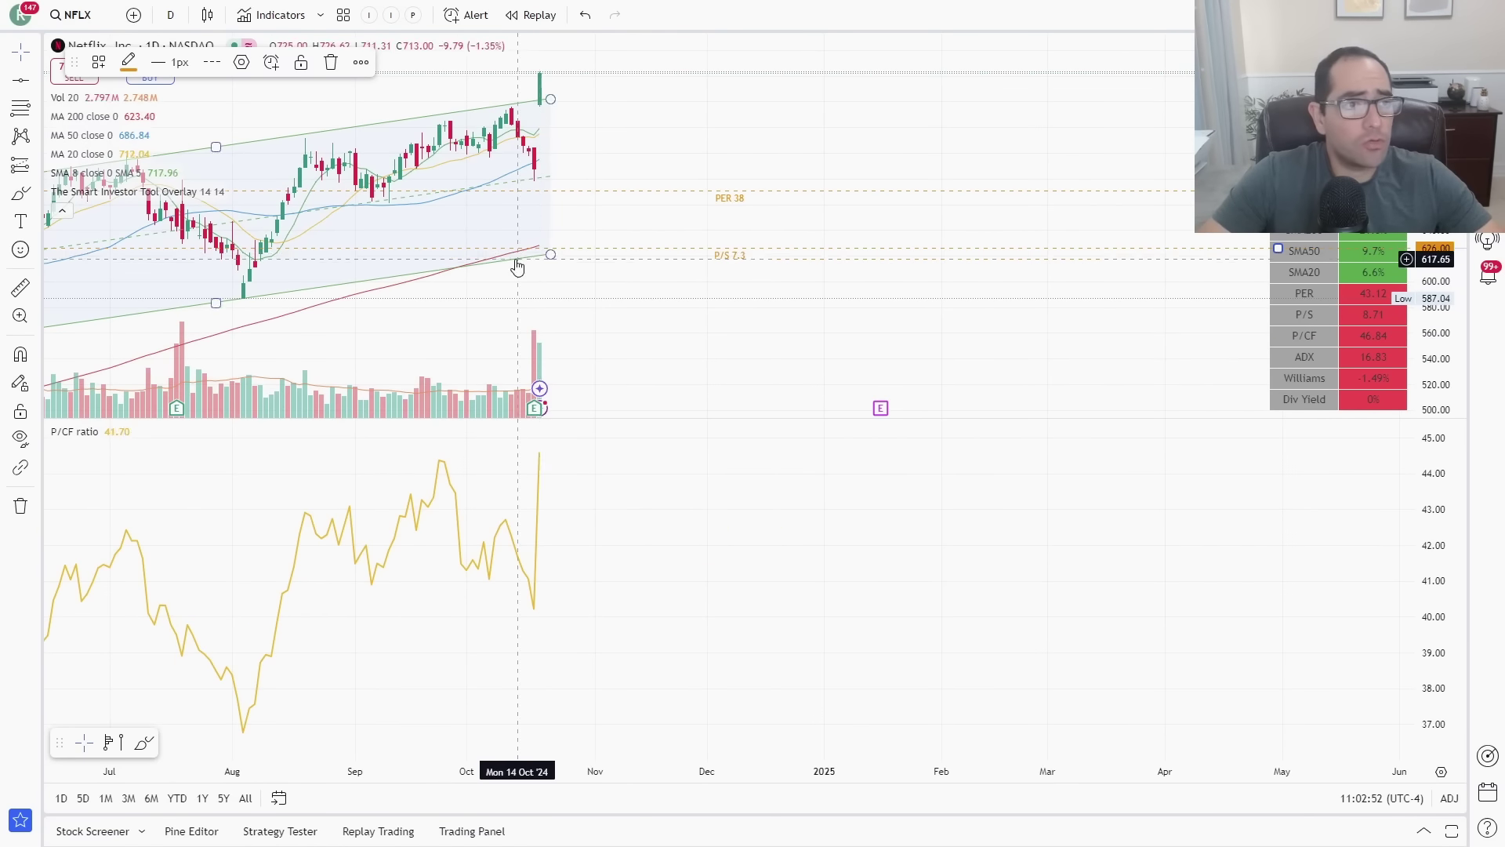
{"action": "scroll", "coordinate": [517, 259], "scroll_direction": "up", "scroll_amount": 2}
{"action": "left_click", "coordinate": [21, 81]}
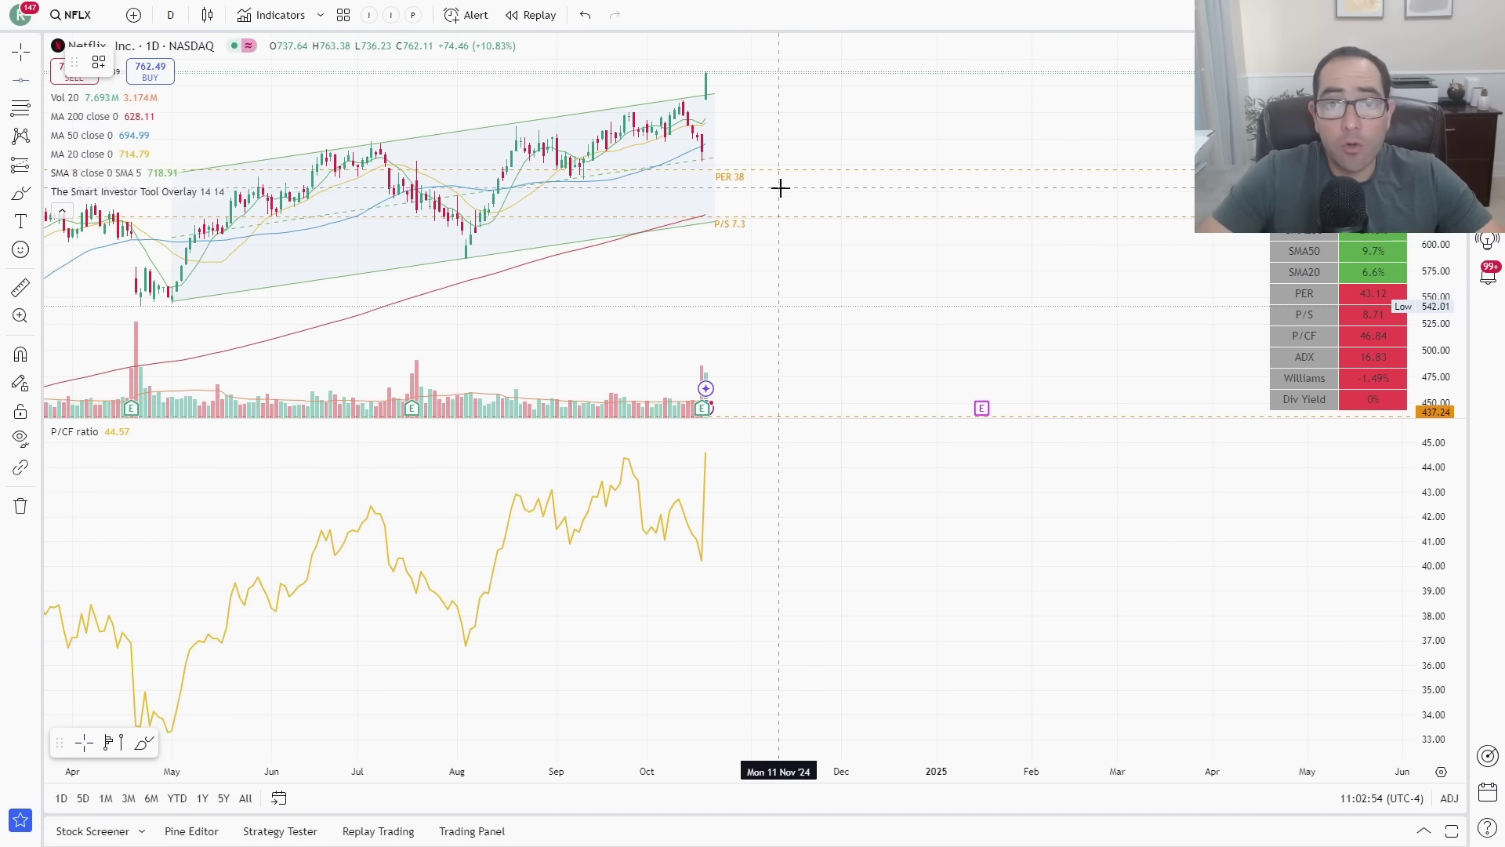
{"action": "left_click", "coordinate": [789, 194]}
{"action": "double_click", "coordinate": [791, 196]}
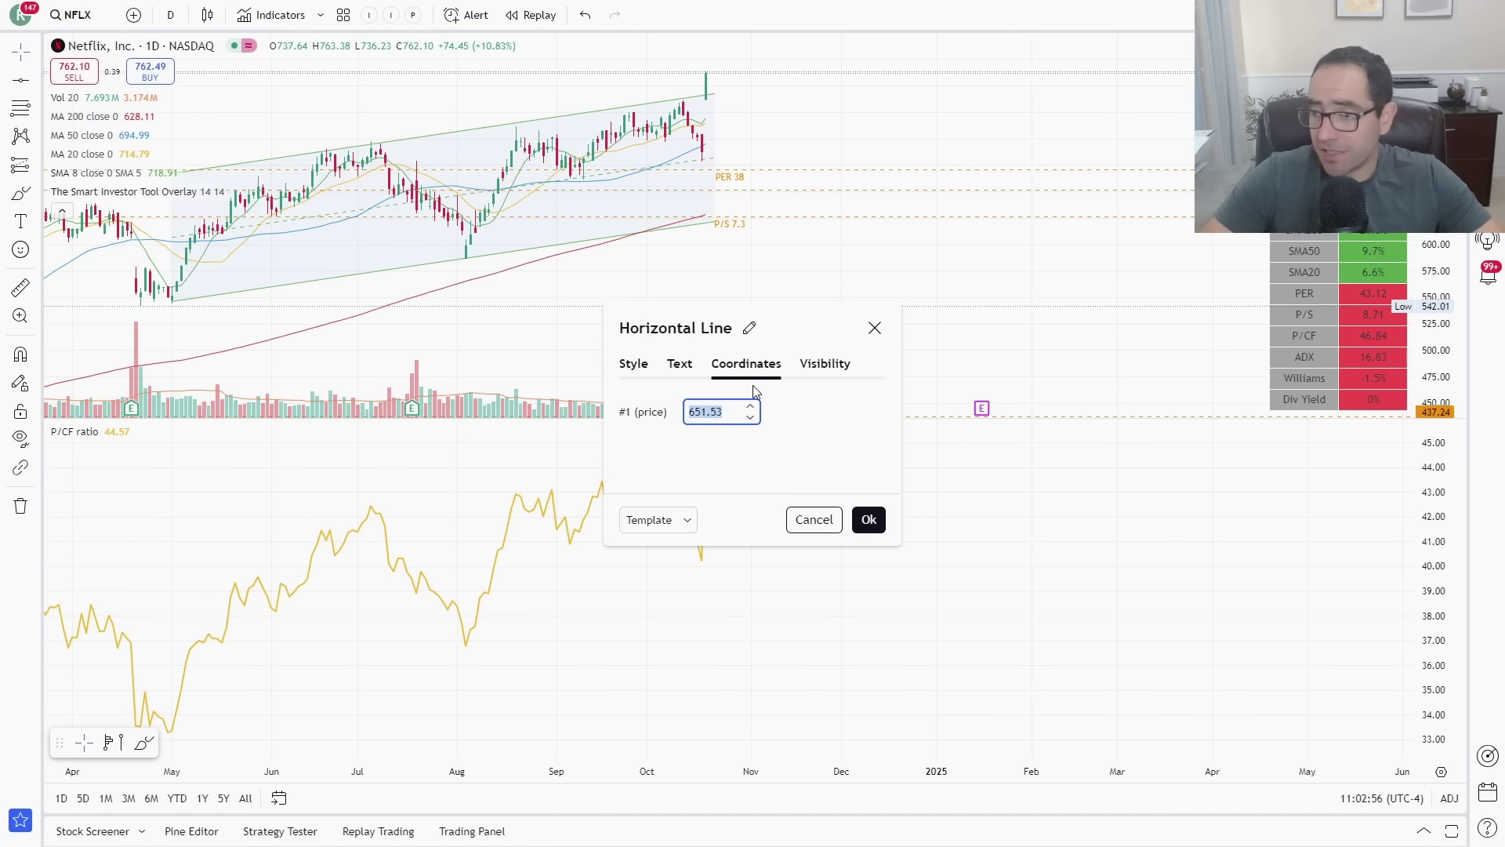
{"action": "type", "text": "632"}
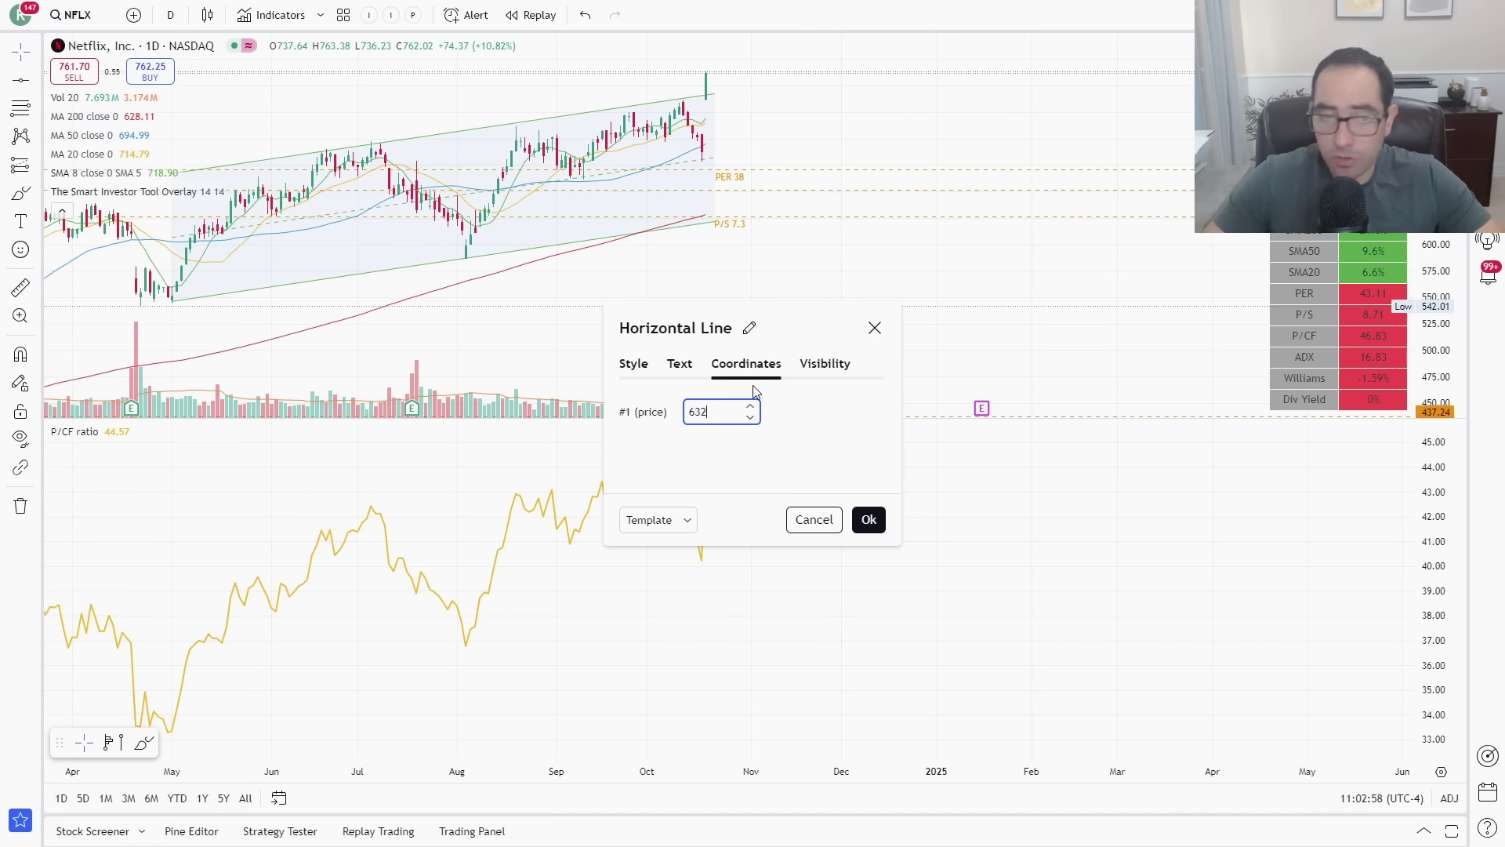
- Label the new horizontal line P/CF, apply its settings, and delete the P/CF ratio pane below the price chart
{"action": "left_click", "coordinate": [680, 365]}
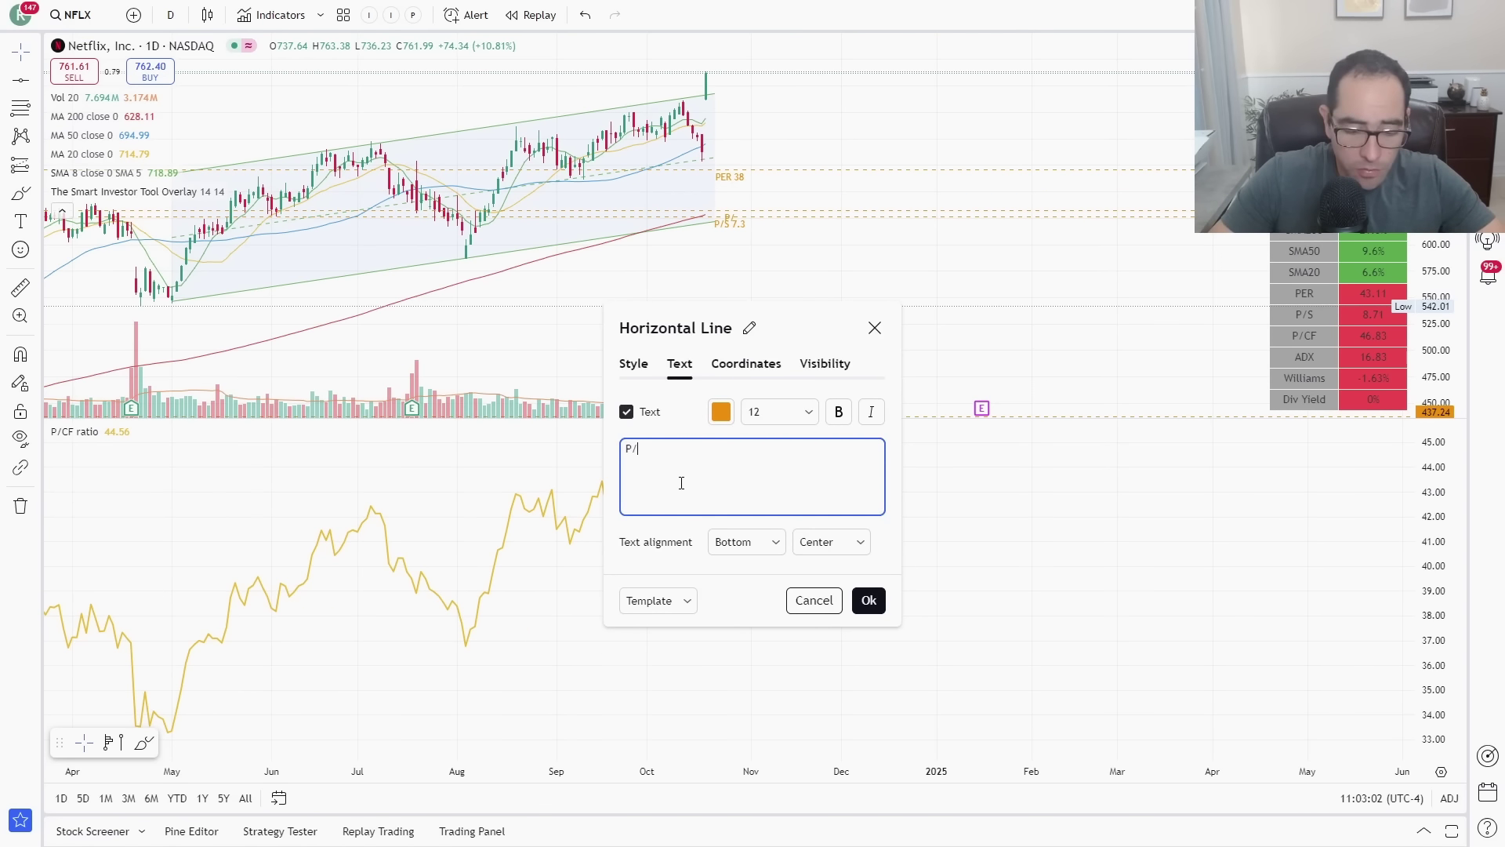
{"action": "type", "text": "P/FC"}
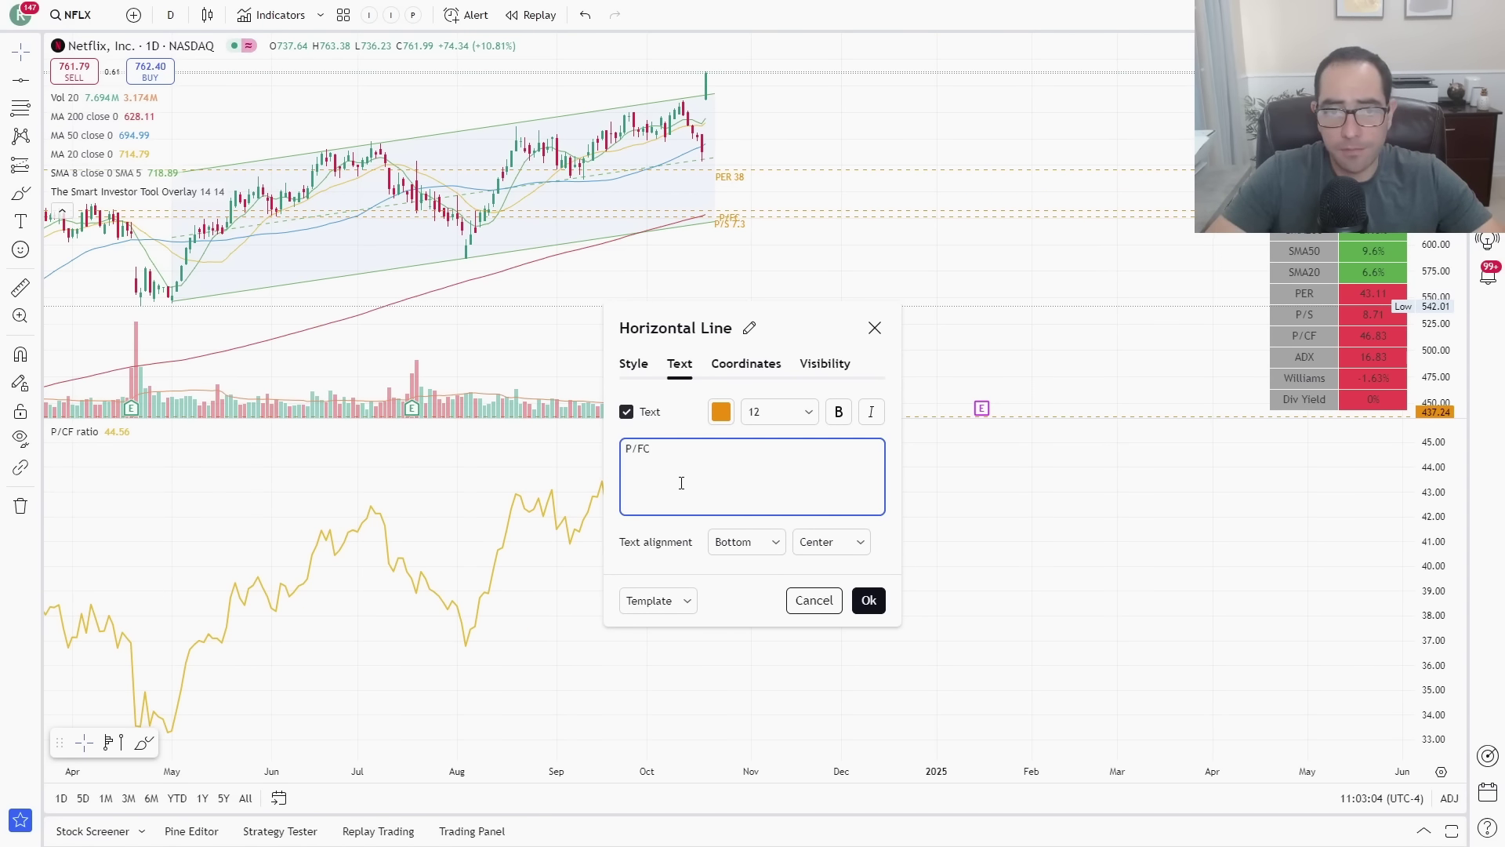
{"action": "key", "text": "BackSpace"}
{"action": "type", "text": "CF"}
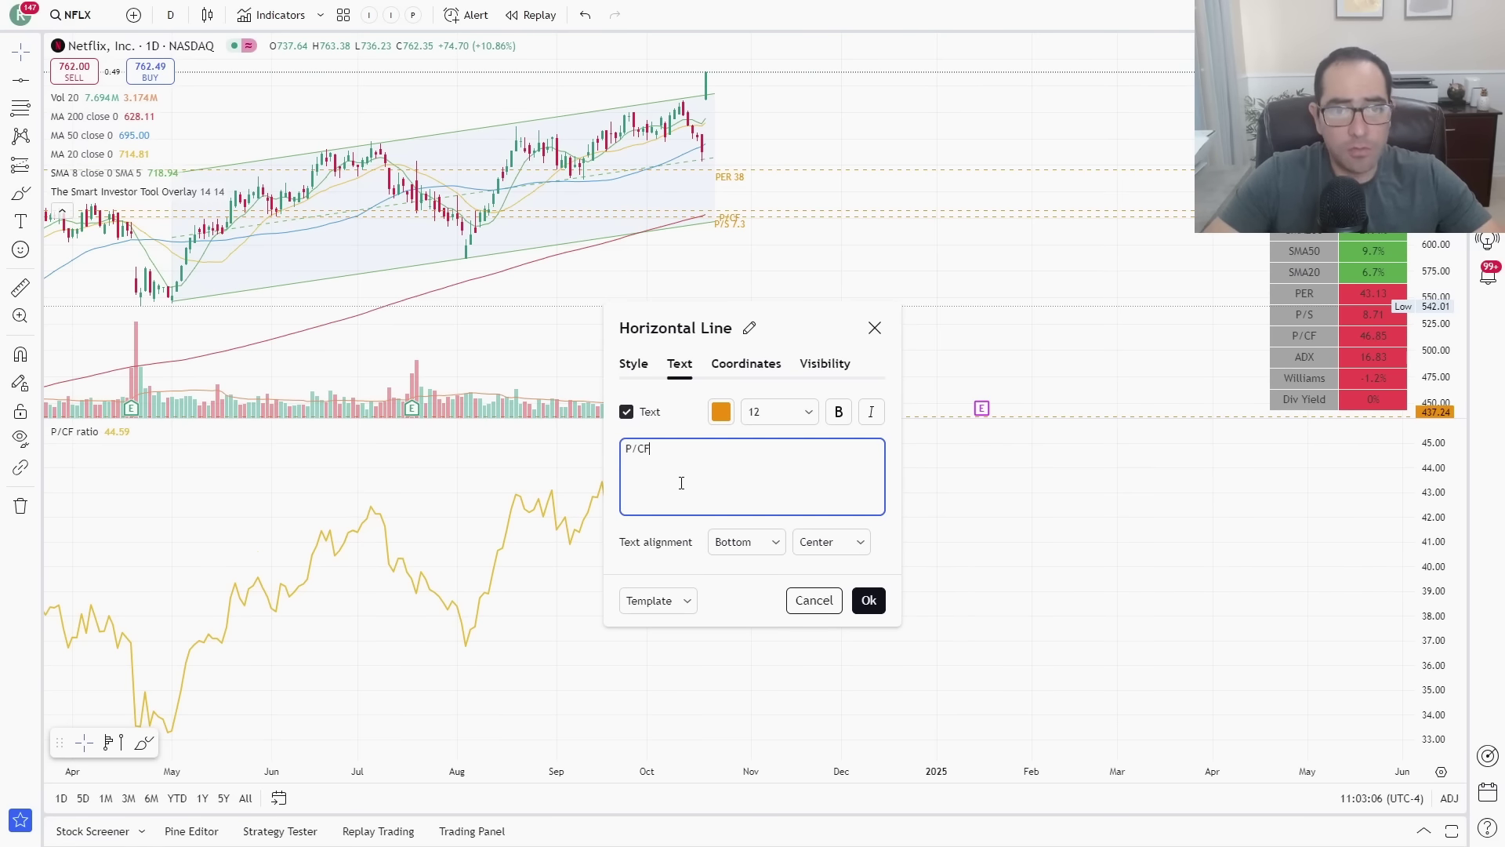
{"action": "left_click", "coordinate": [743, 369]}
{"action": "left_click", "coordinate": [869, 519]}
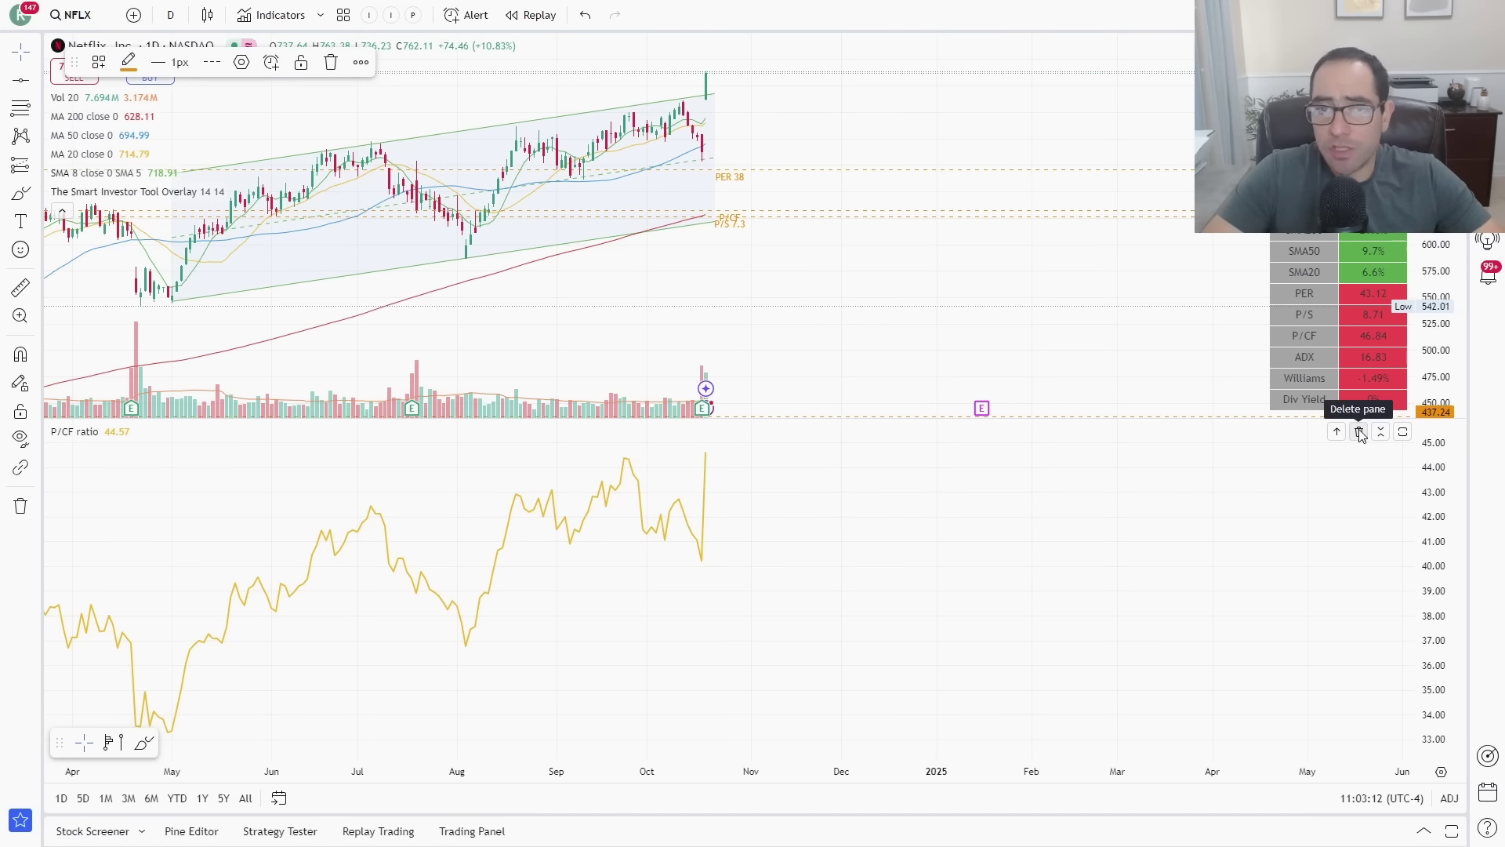
{"action": "left_click", "coordinate": [1360, 433]}
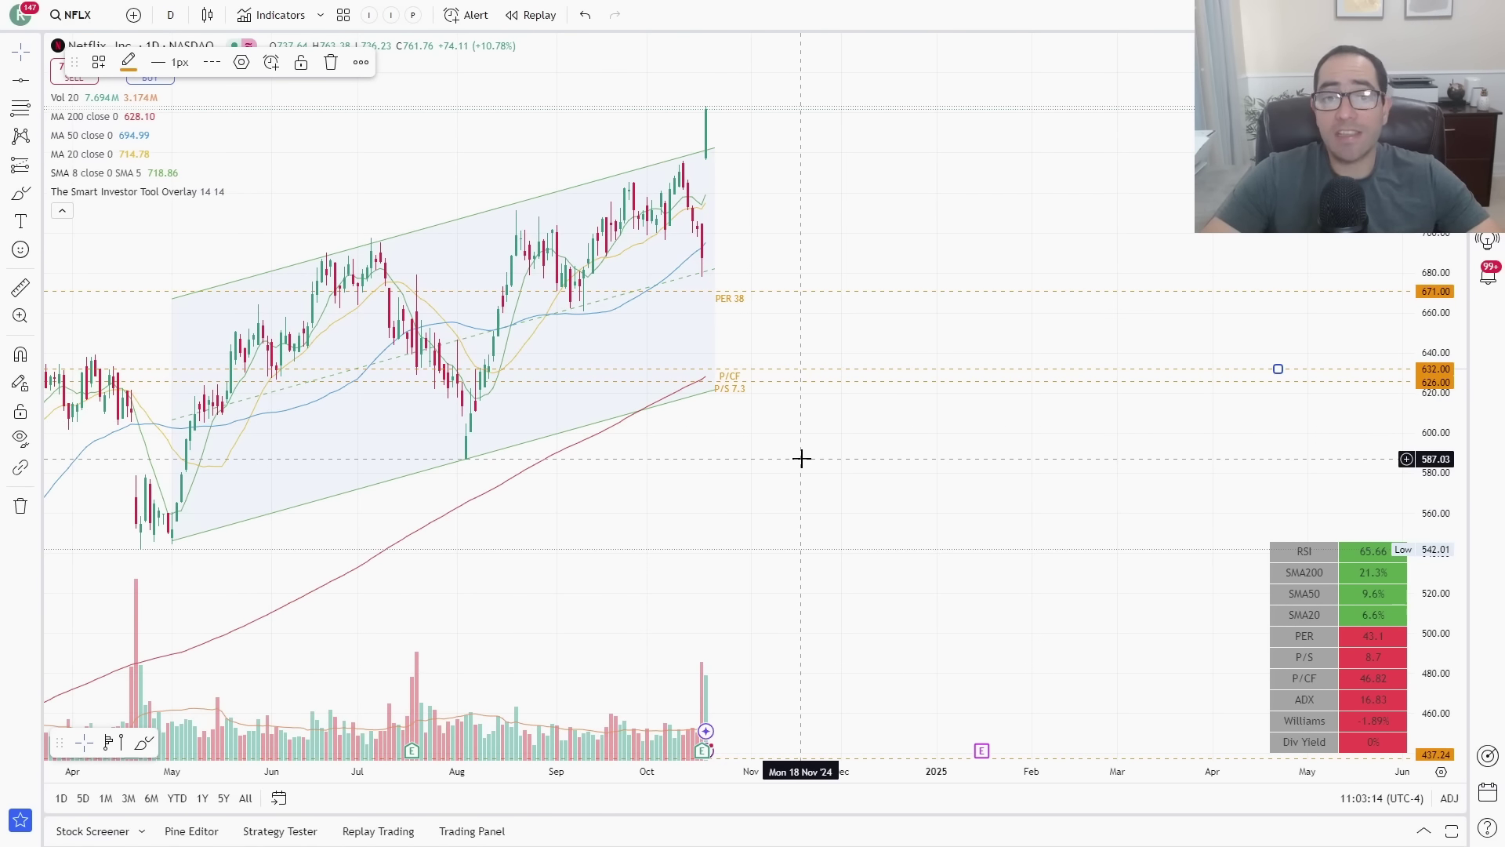
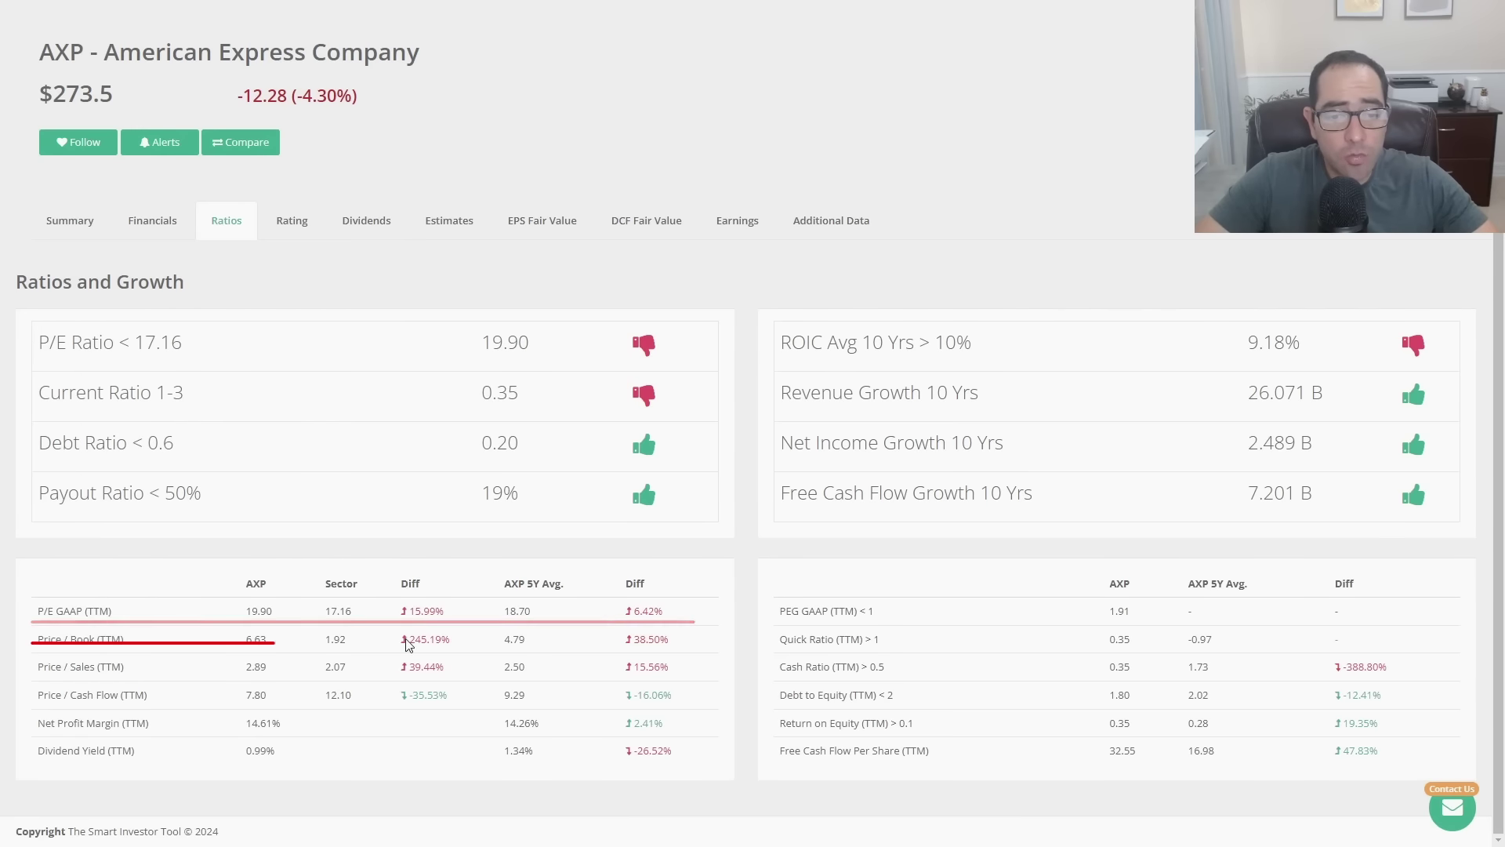
- Underline the Price / Sales and Price / Cash Flow rows in the American Express ratios table
{"action": "left_click_drag", "start_coordinate": [35, 678], "coordinate": [708, 678]}
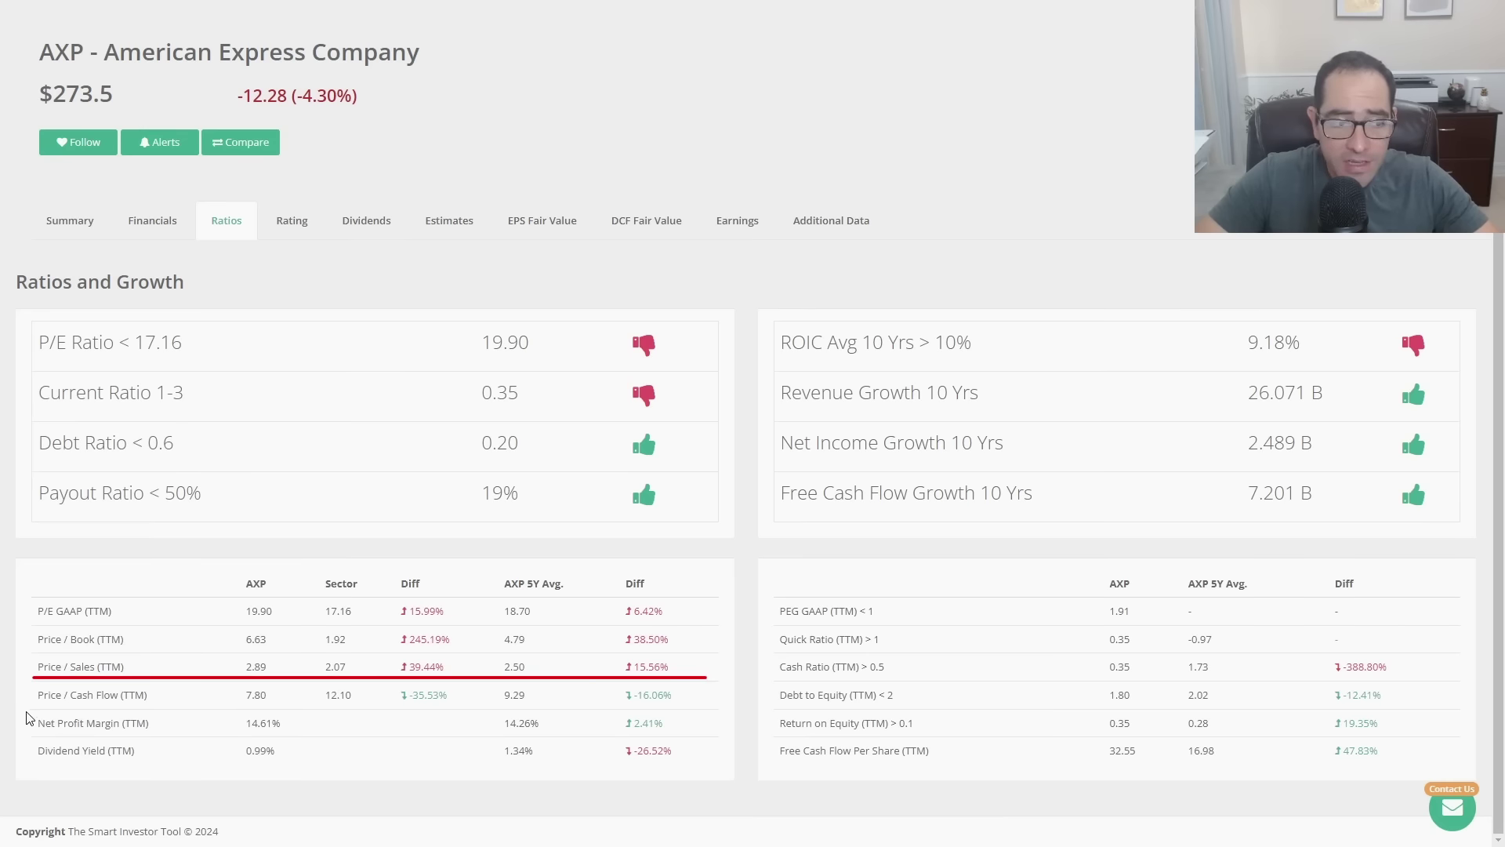
{"action": "left_click_drag", "start_coordinate": [25, 712], "coordinate": [680, 711]}
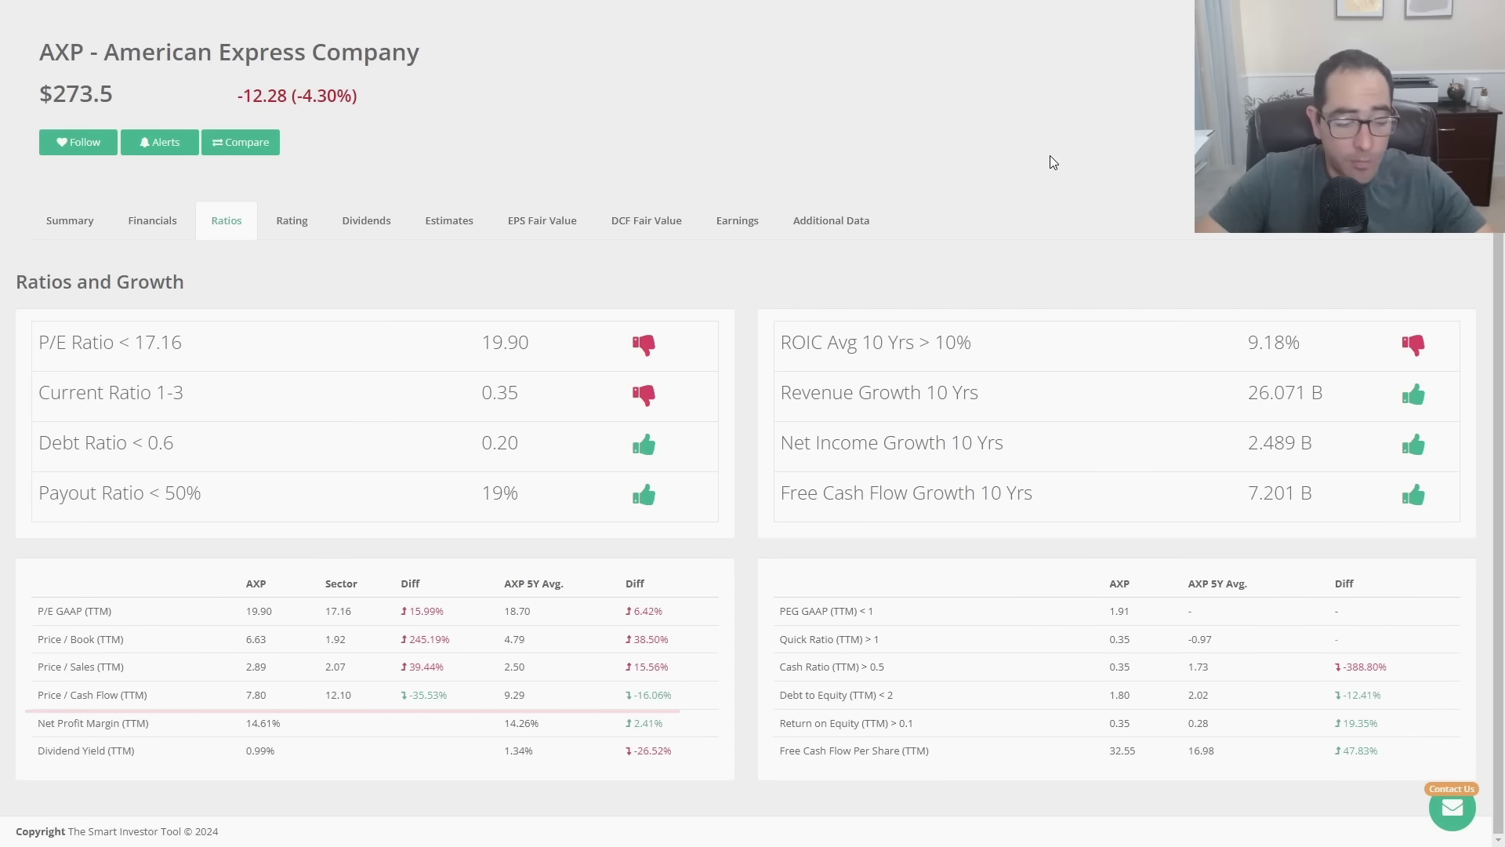
- Switch to the Seeking Alpha article on American Express earnings and highlight the EPS beat and the revenue line
{"action": "key", "text": "ctrl+Tab"}
{"action": "key", "text": "ctrl+Tab"}
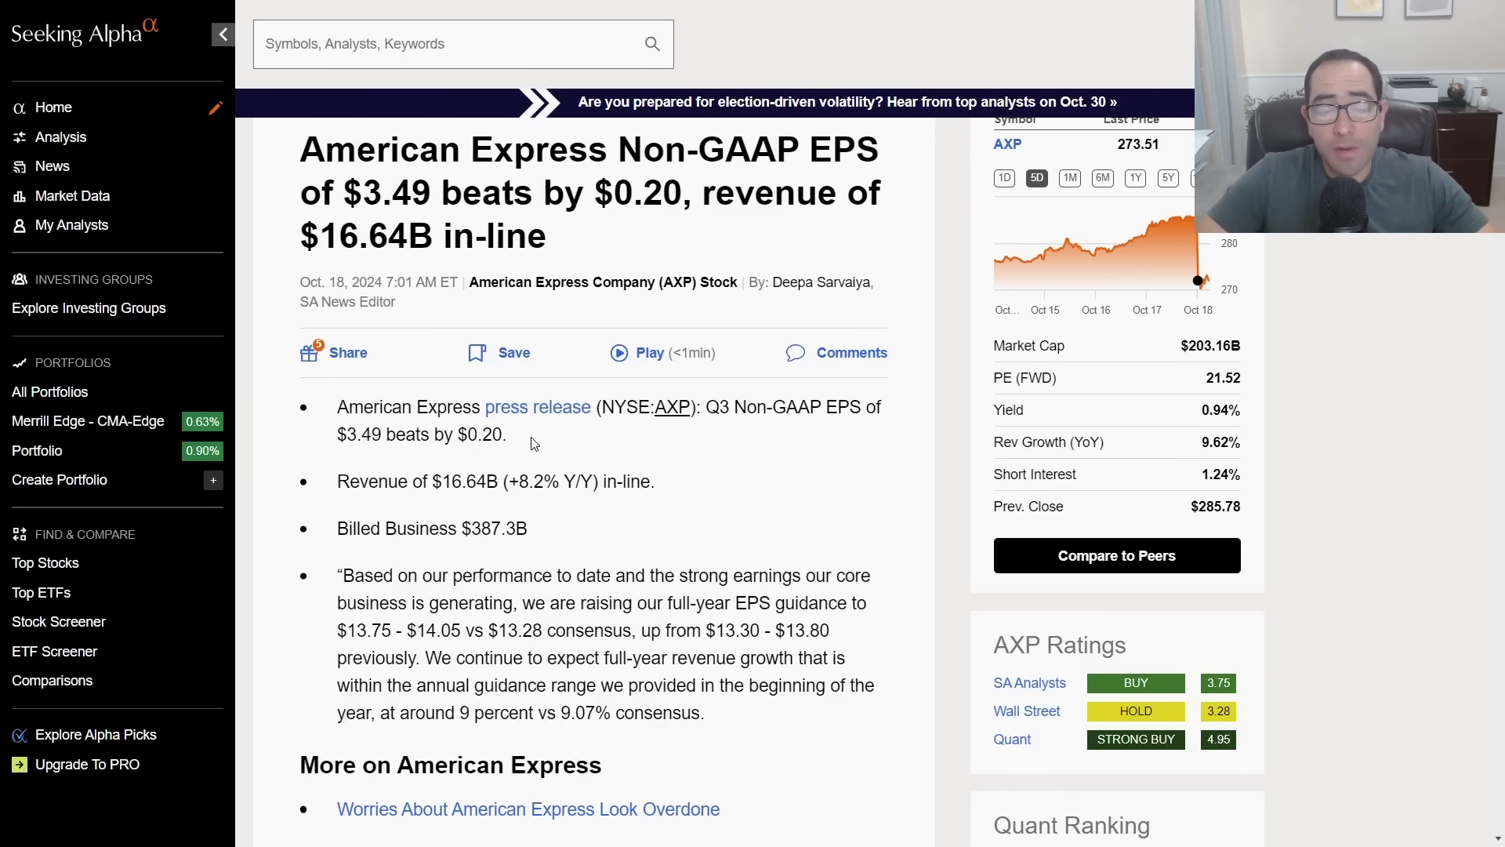
{"action": "left_click_drag", "start_coordinate": [508, 436], "coordinate": [461, 435]}
{"action": "left_click_drag", "start_coordinate": [720, 513], "coordinate": [342, 488]}
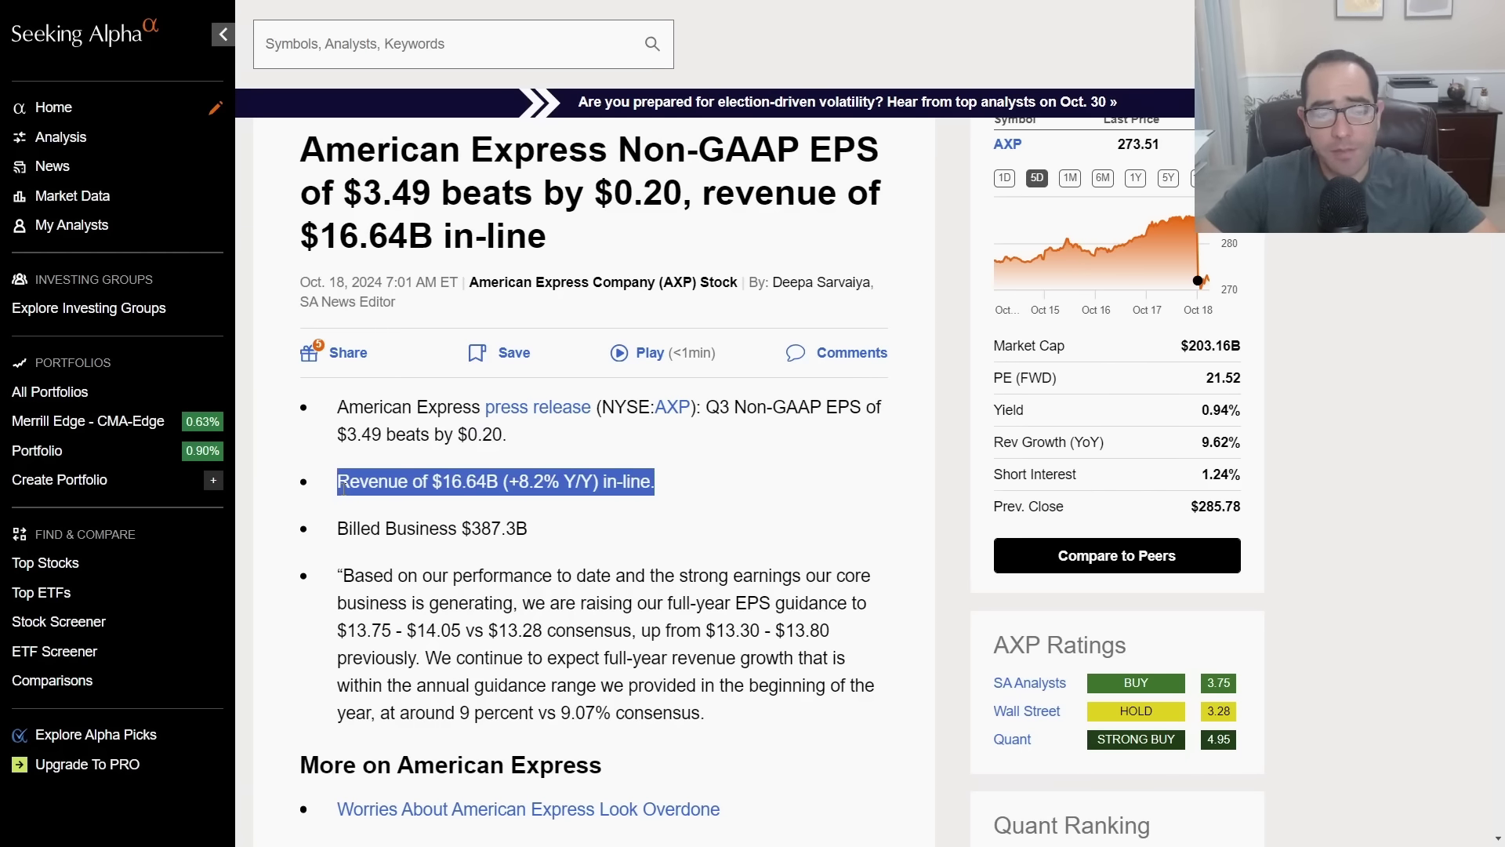
{"action": "left_click", "coordinate": [647, 524]}
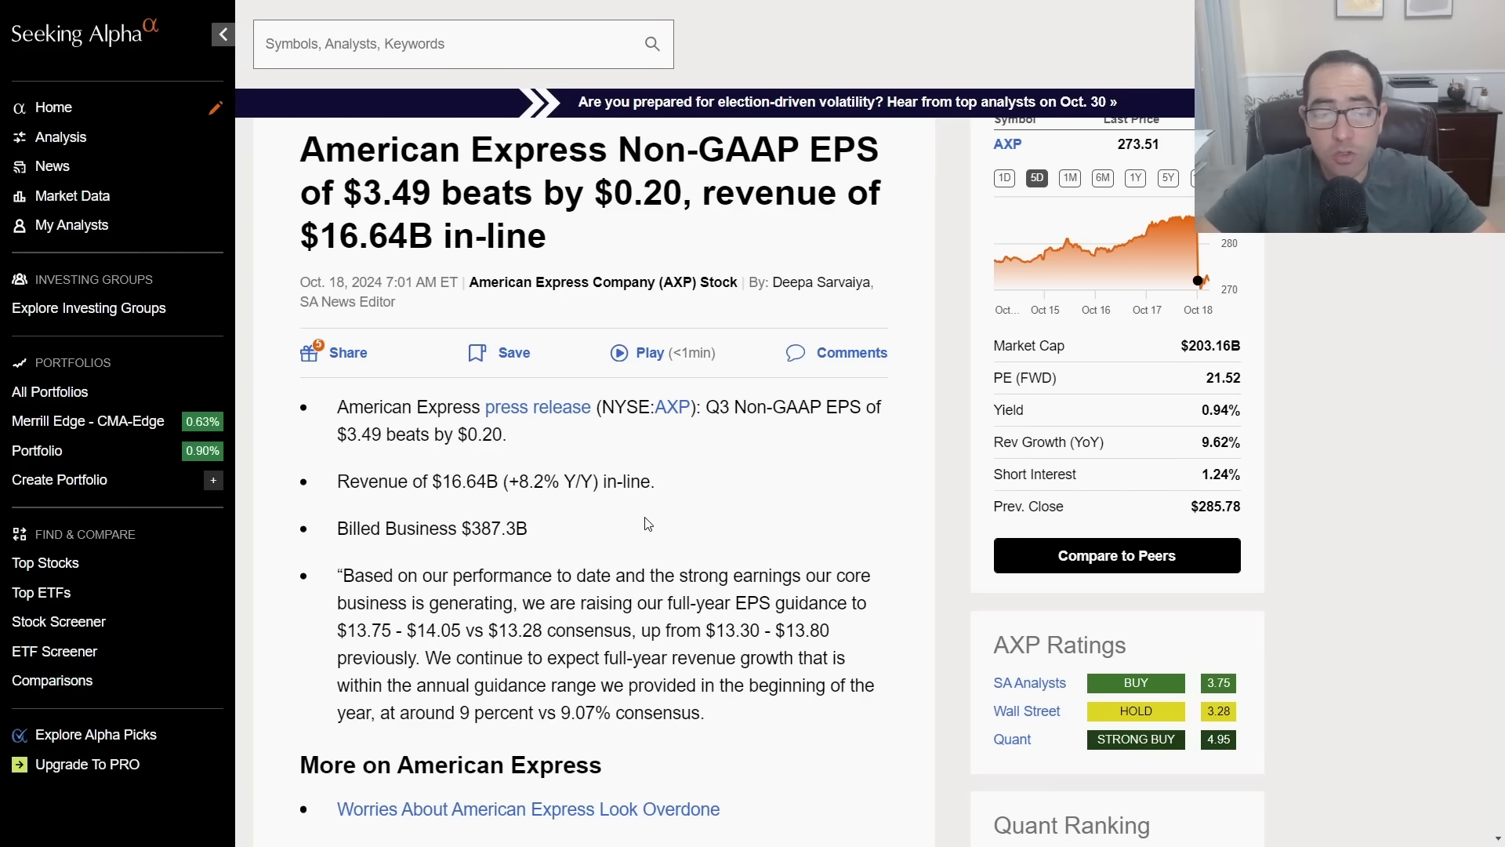
- Highlight the year-over-year revenue growth, the raised full-year EPS guidance and the consensus revenue growth figure in the article
{"action": "left_click_drag", "start_coordinate": [509, 482], "coordinate": [543, 481]}
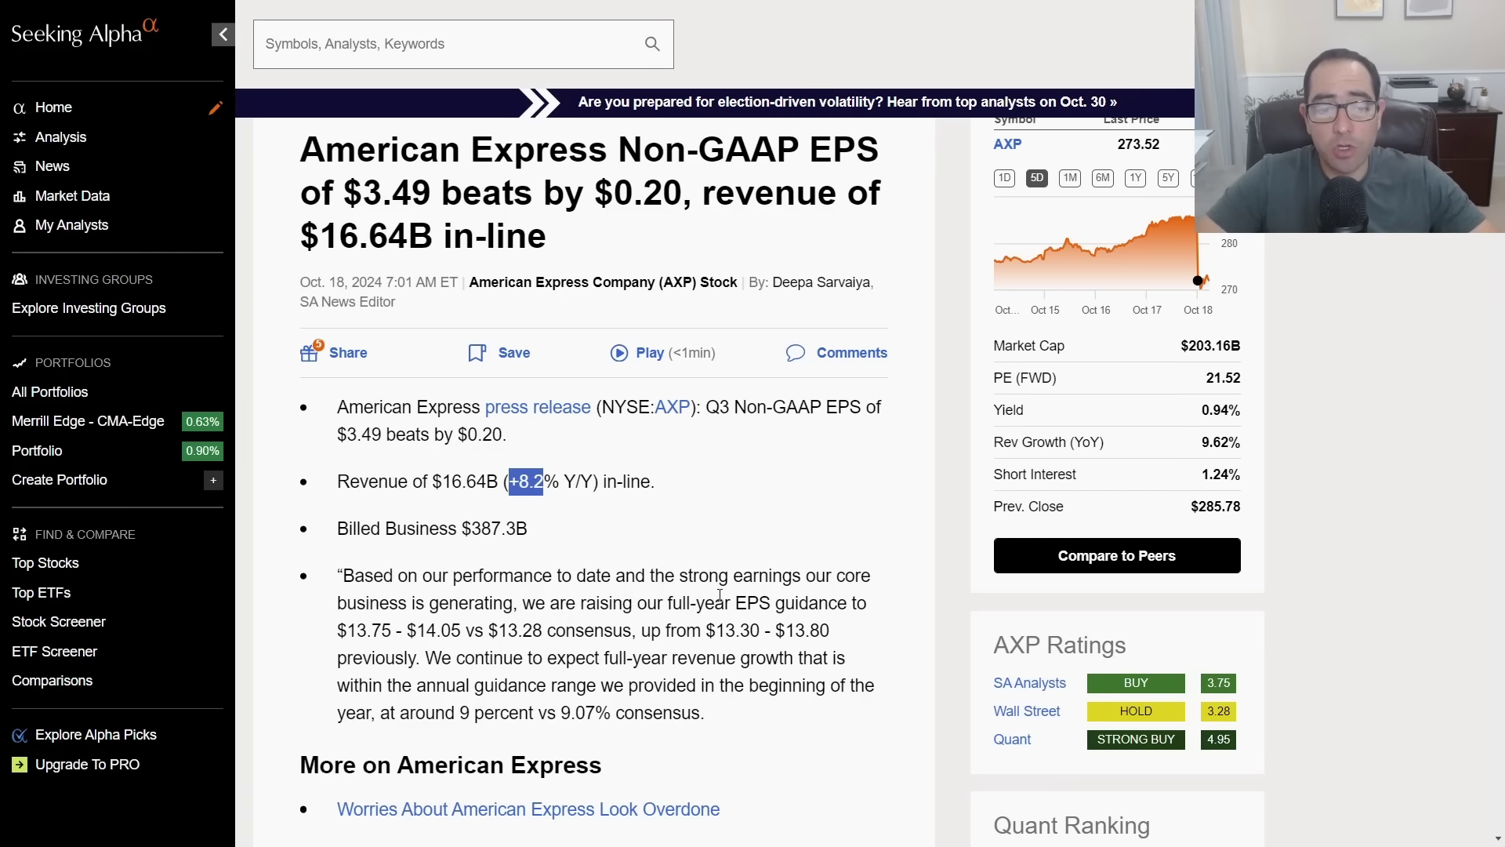
{"action": "left_click_drag", "start_coordinate": [704, 602], "coordinate": [833, 631]}
{"action": "left_click", "coordinate": [833, 632]}
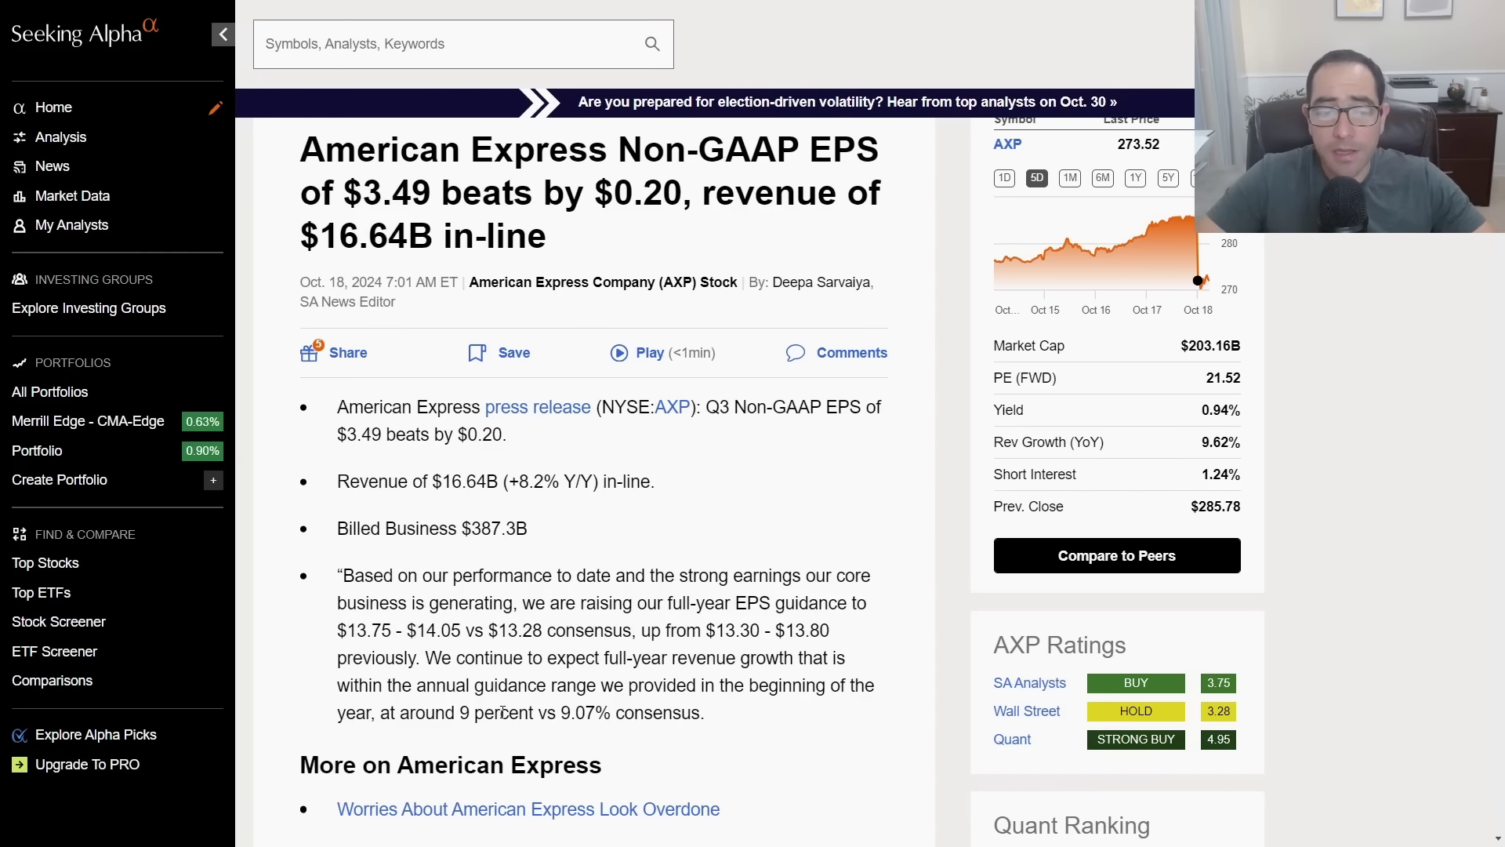
{"action": "left_click_drag", "start_coordinate": [557, 712], "coordinate": [603, 714]}
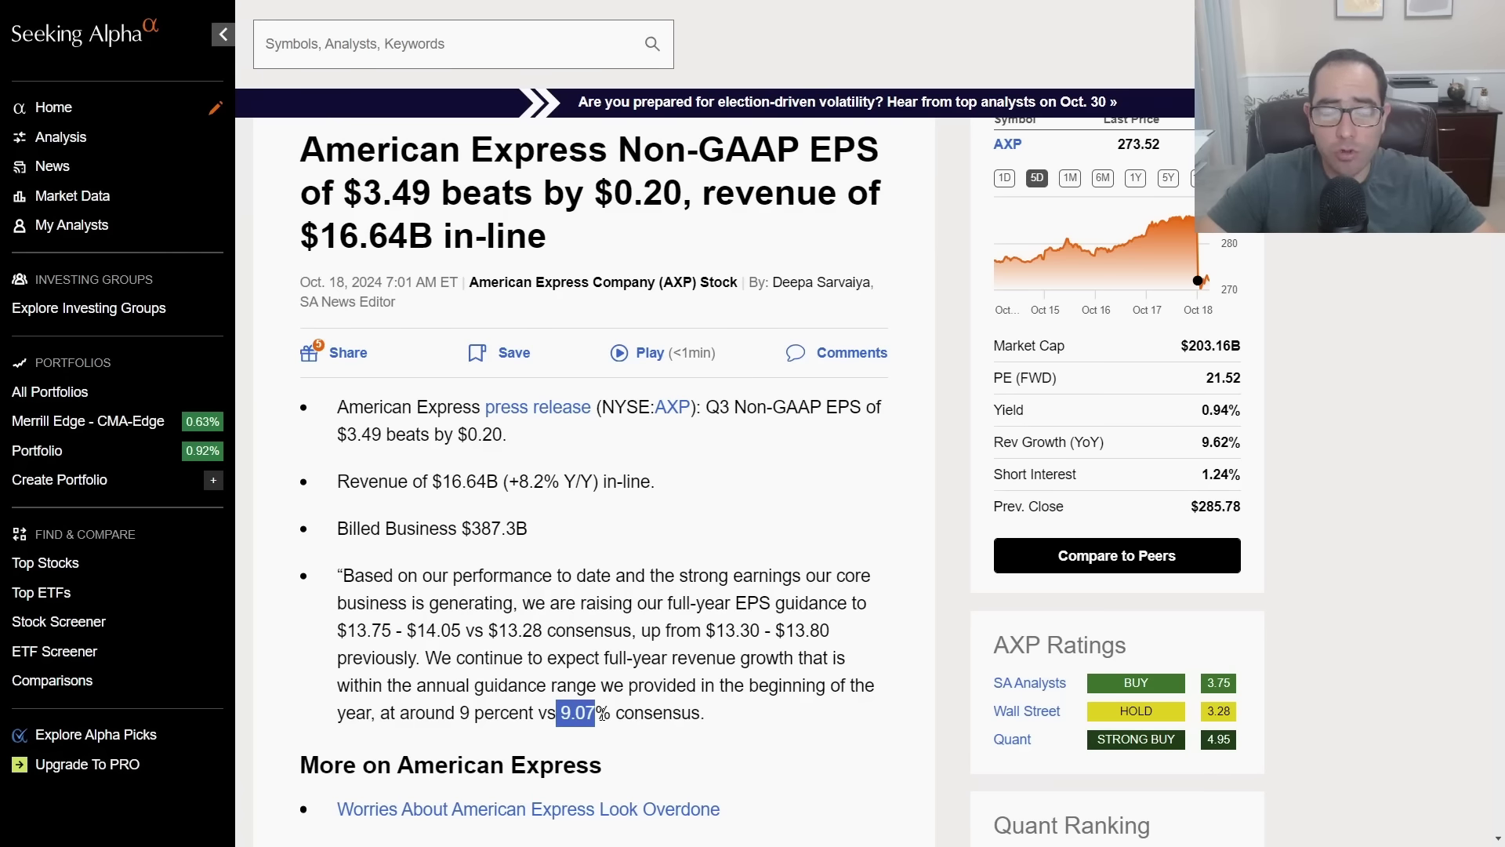
{"action": "left_click", "coordinate": [687, 650]}
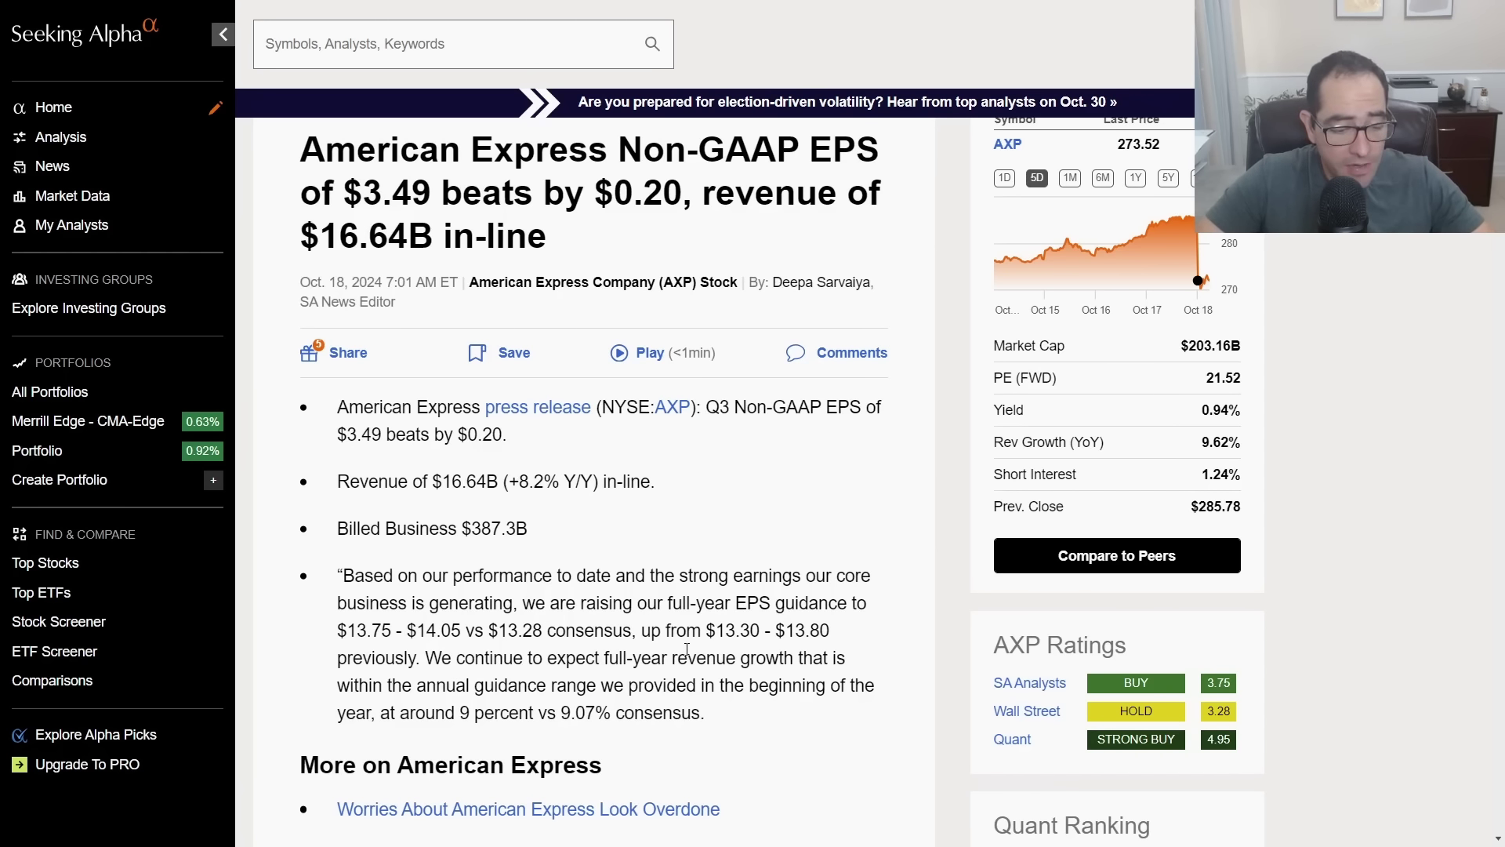
- Switch to the Q3'24 Exhibit 99.2 PDF and review the consolidated statements of income down to earnings per common share
{"action": "key", "text": "ctrl+Tab"}
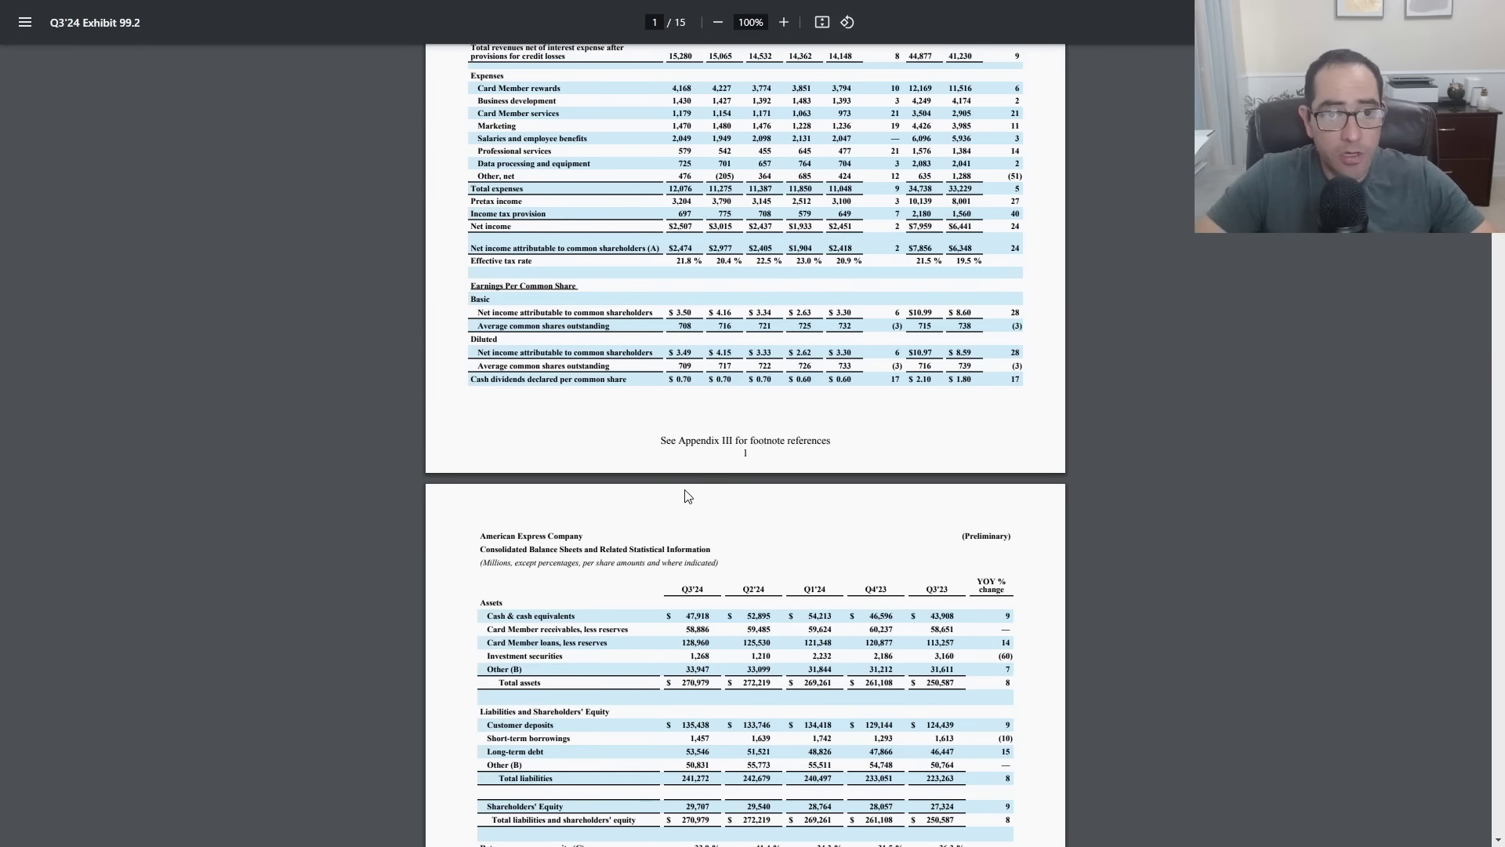
{"action": "scroll", "coordinate": [725, 552], "scroll_direction": "up", "scroll_amount": 2}
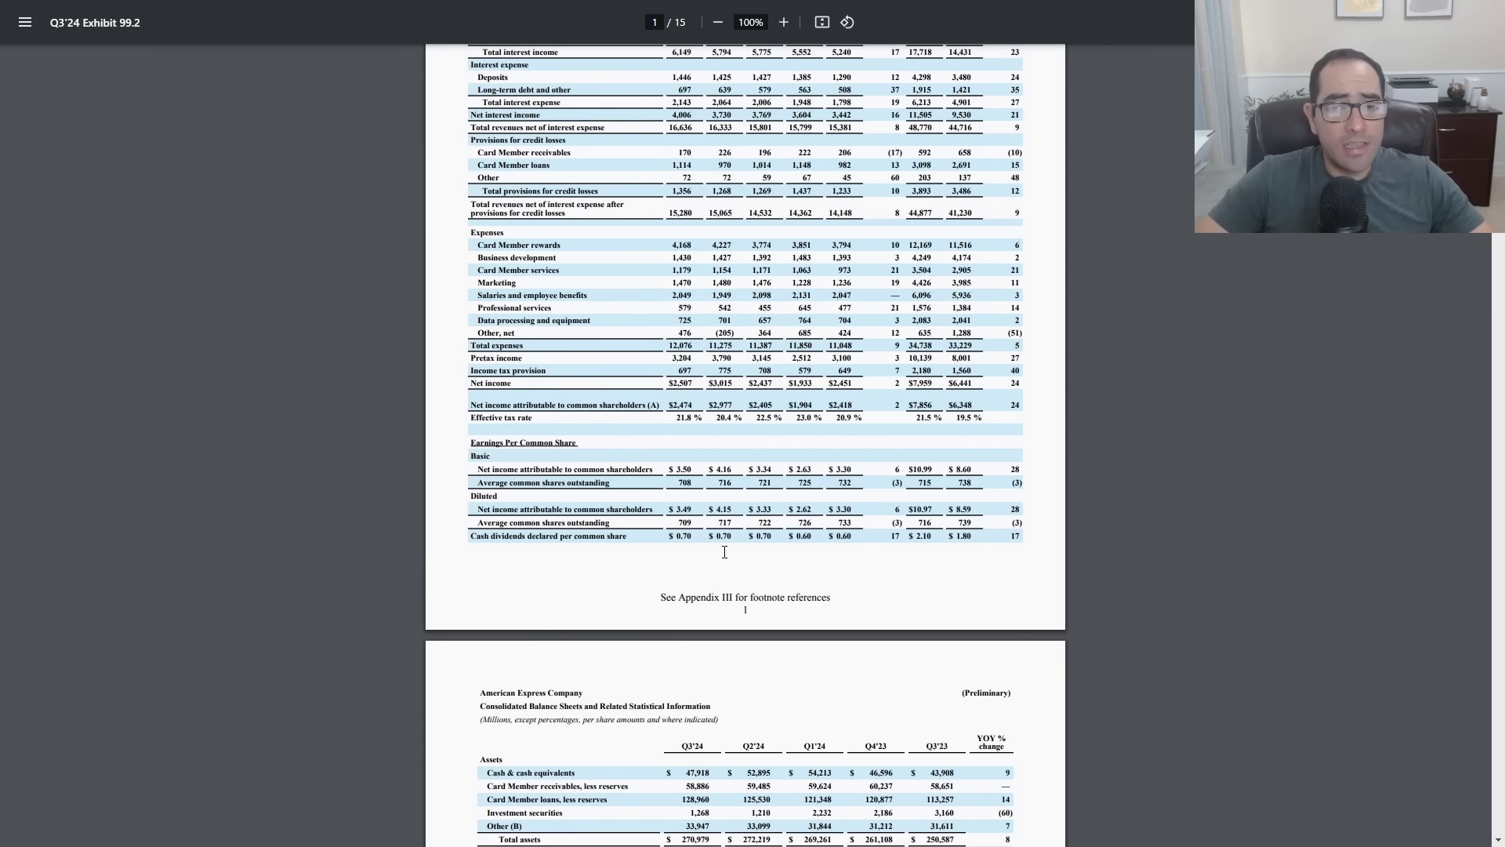
{"action": "scroll", "coordinate": [724, 552], "scroll_direction": "up", "scroll_amount": 3}
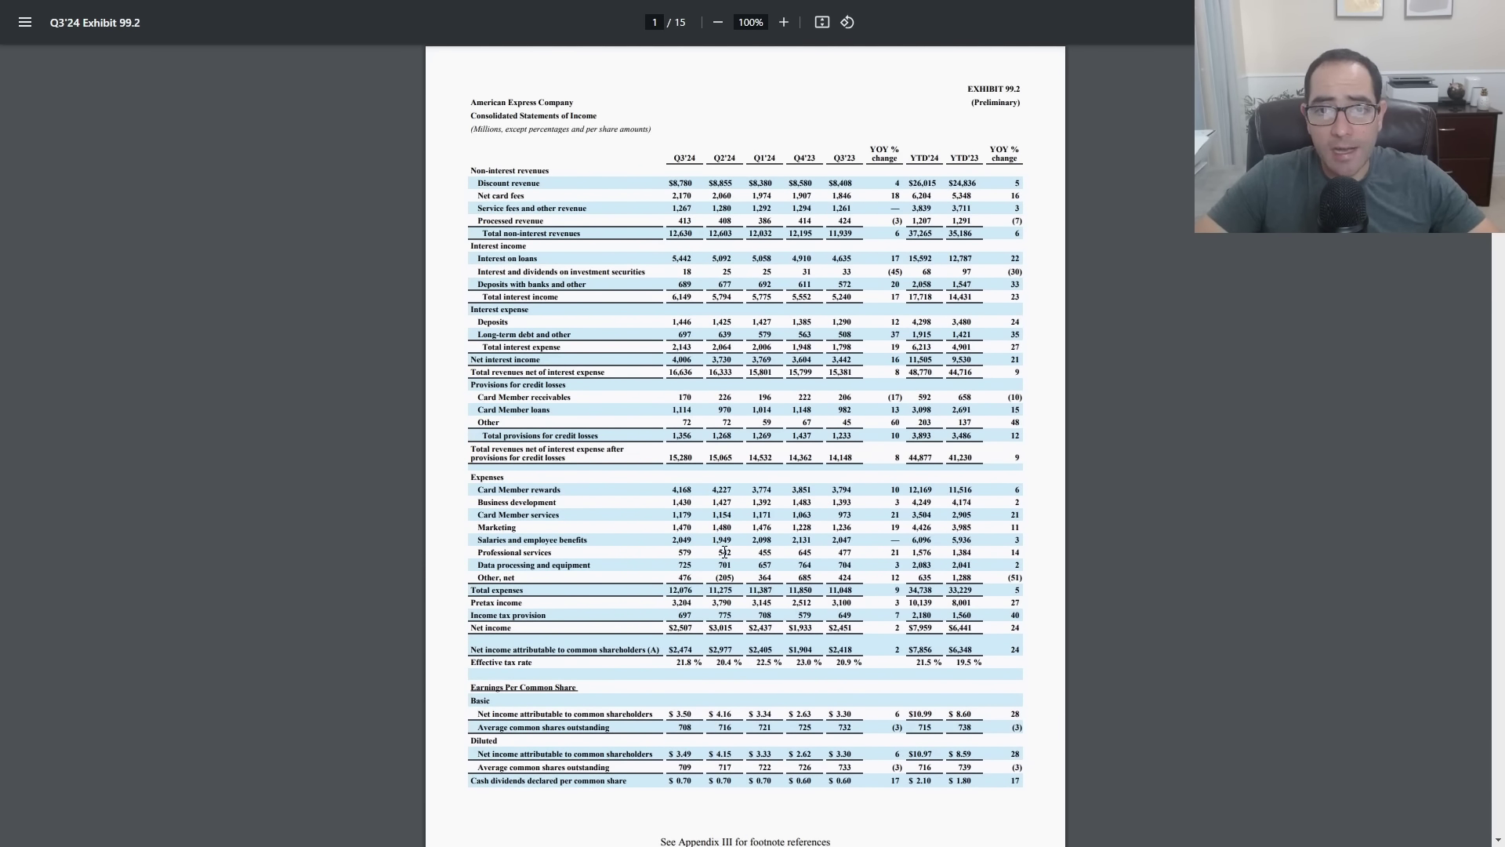
{"action": "scroll", "coordinate": [725, 552], "scroll_direction": "down", "scroll_amount": 1}
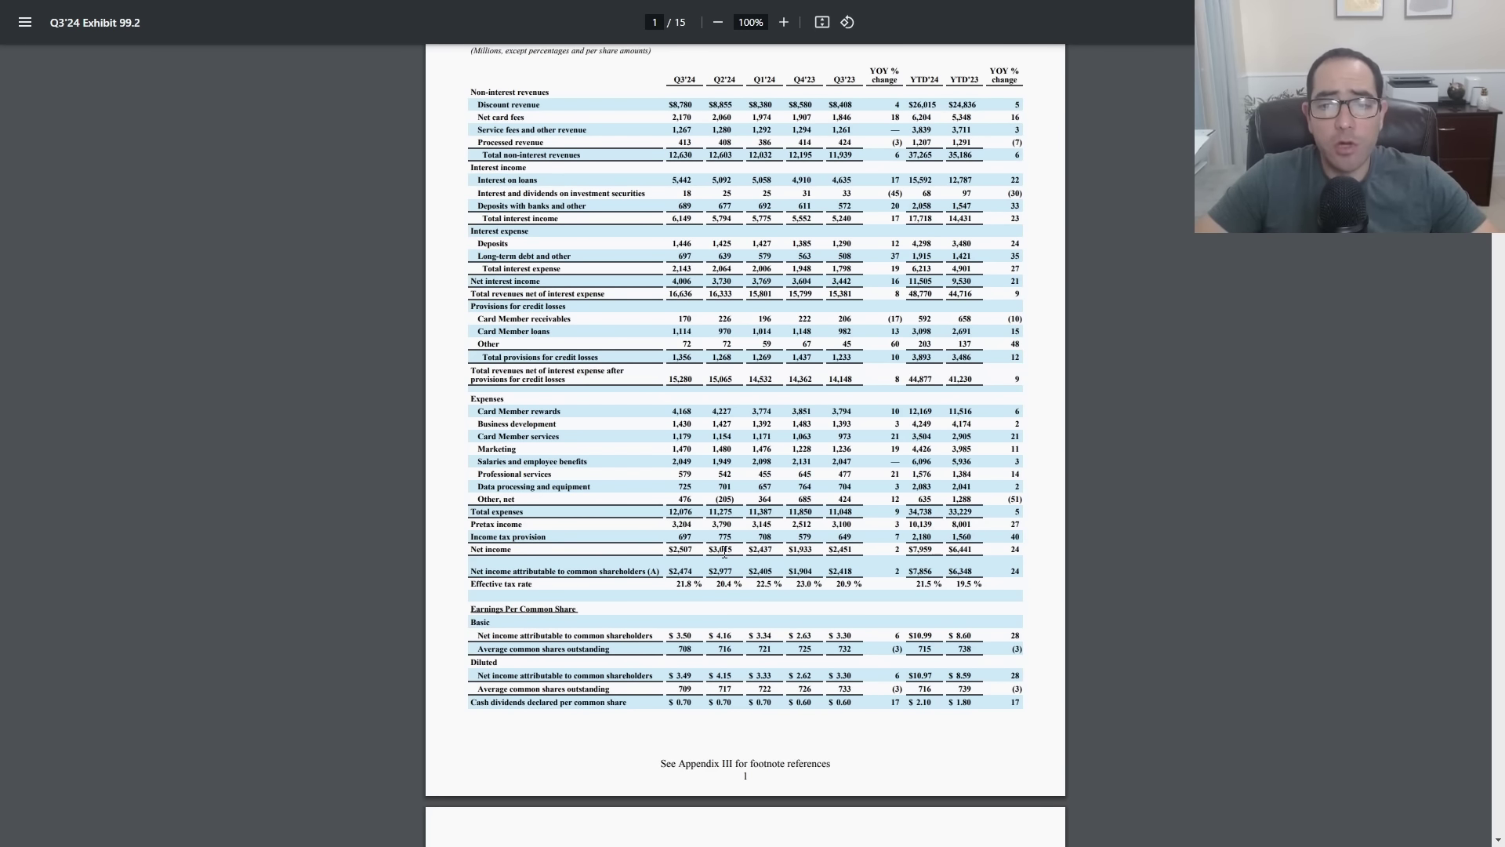
{"action": "scroll", "coordinate": [792, 590], "scroll_direction": "down", "scroll_amount": 2}
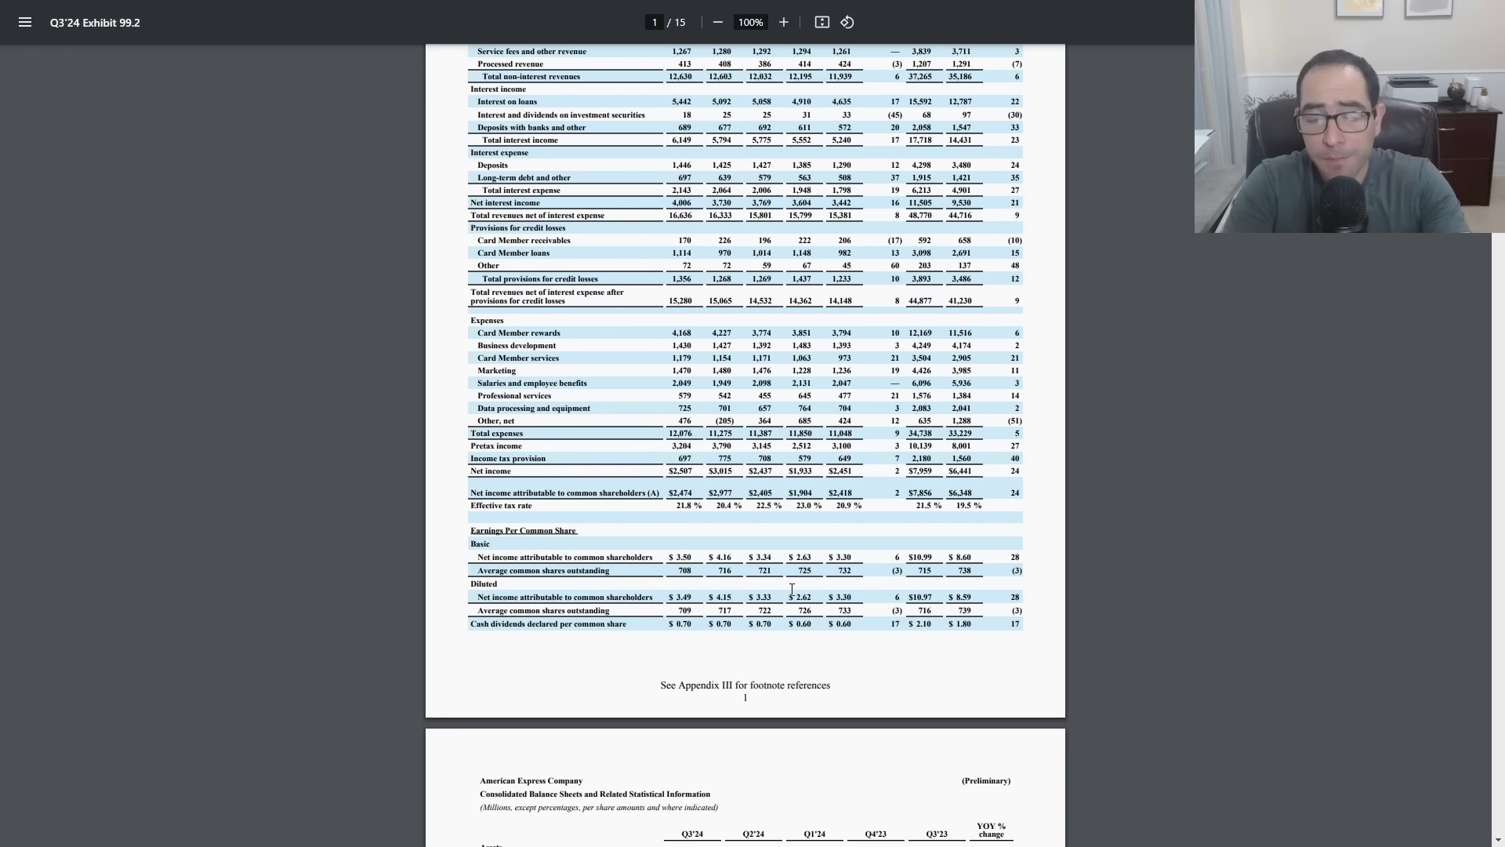
{"action": "scroll", "coordinate": [791, 589], "scroll_direction": "down", "scroll_amount": 2}
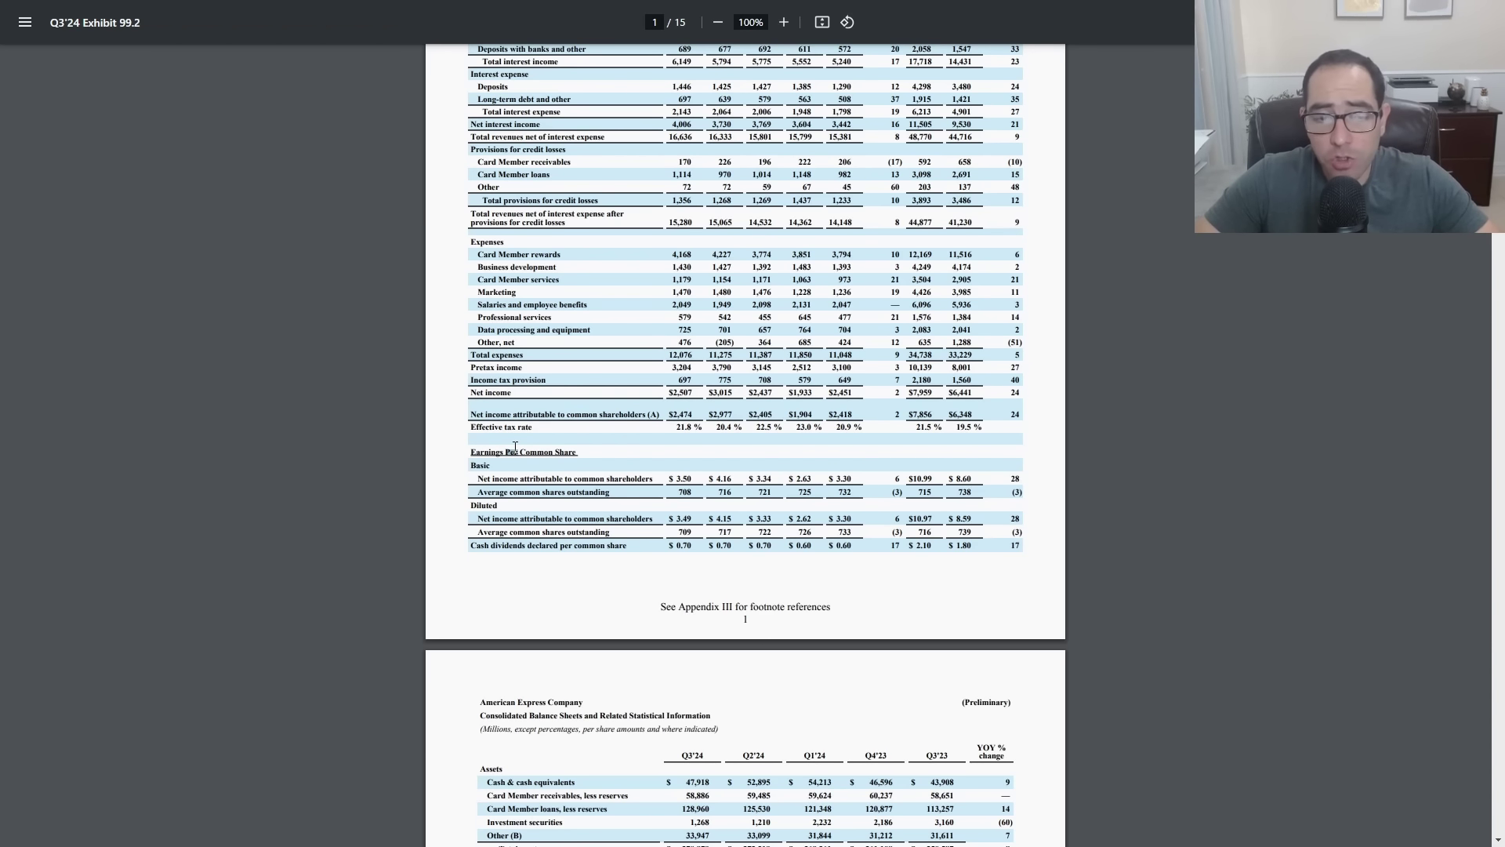
- Enlarge the PDF to 156% and highlight the Diluted heading and the YTD'24 diluted earnings per share
{"action": "double_click", "coordinate": [490, 504]}
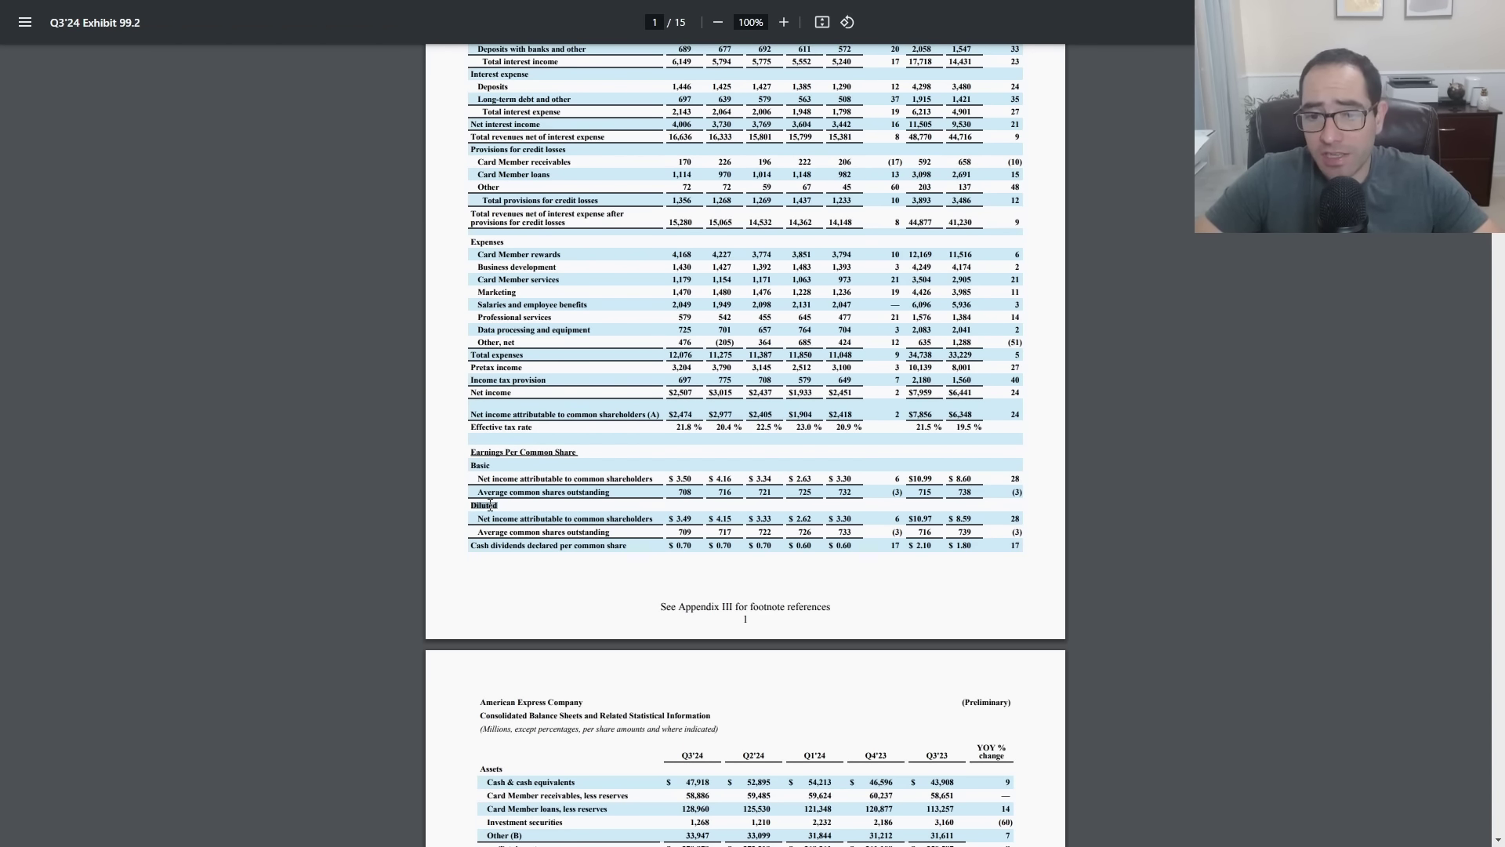
{"action": "scroll", "coordinate": [490, 505], "scroll_direction": "up", "scroll_amount": 5, "text": "ctrl"}
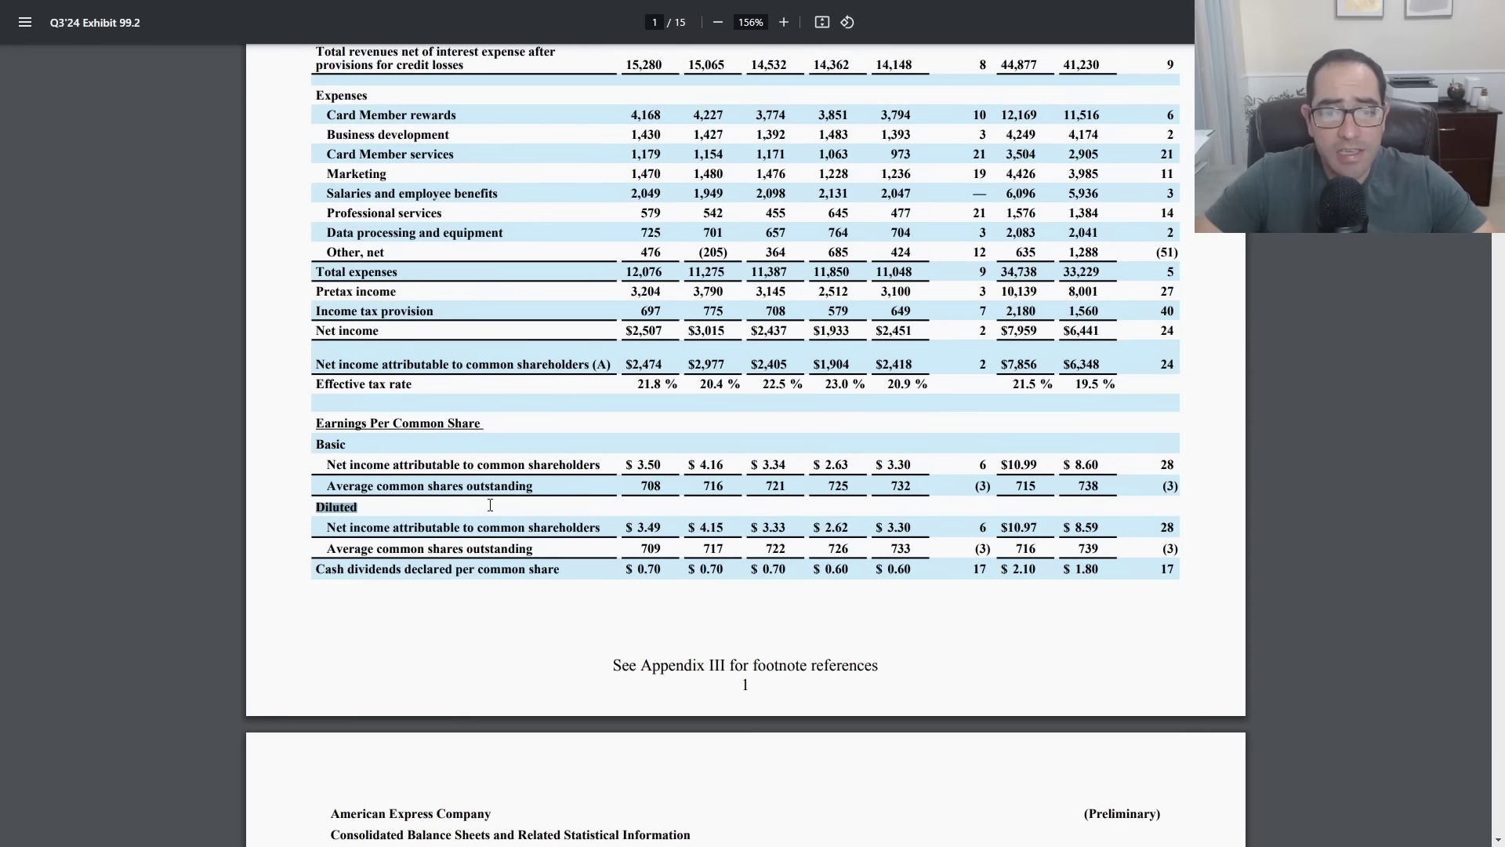
{"action": "left_click", "coordinate": [535, 531]}
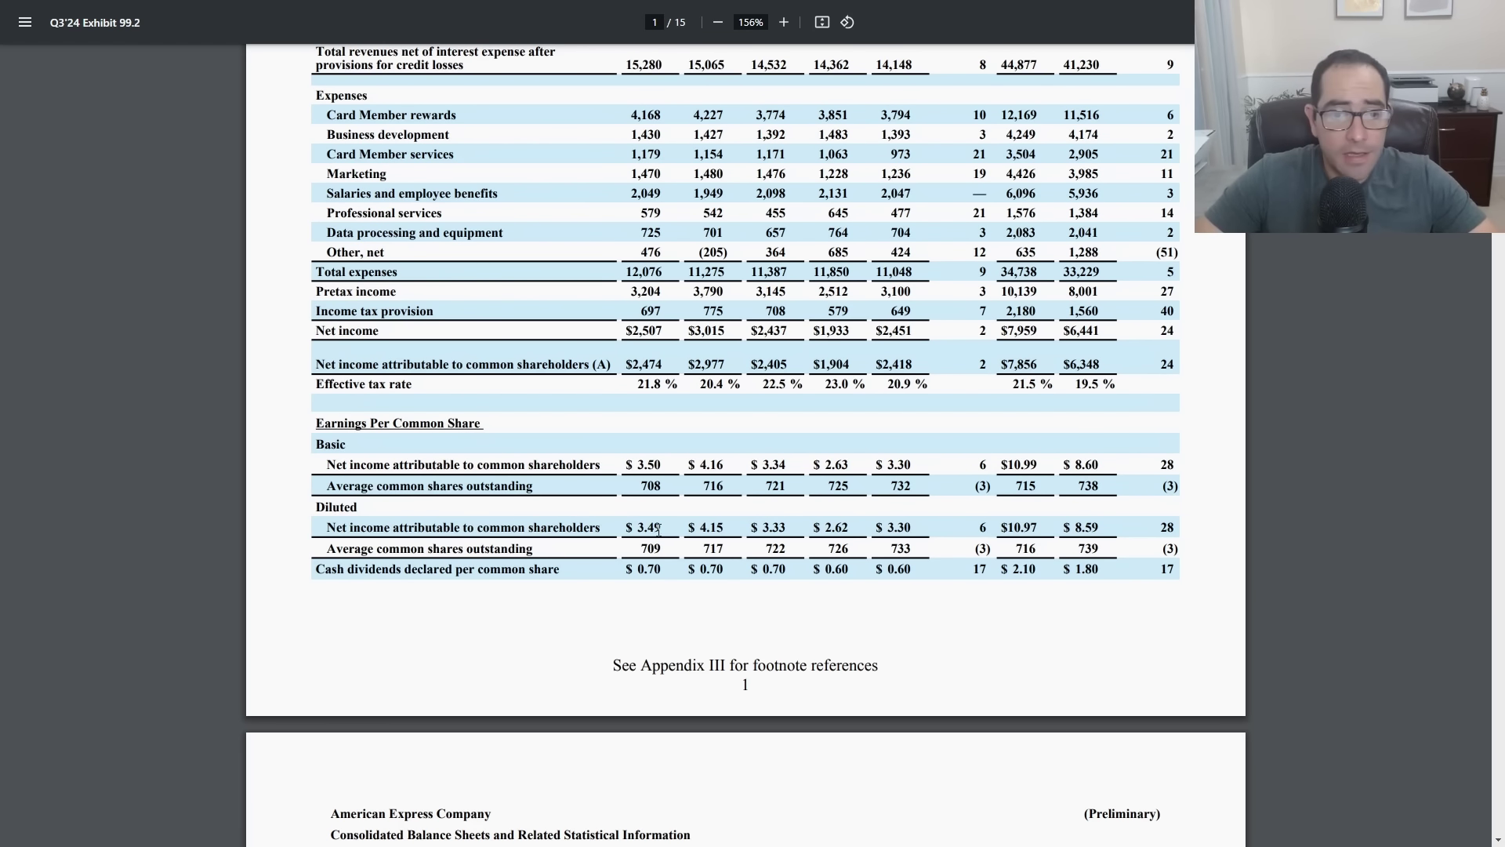
{"action": "left_click_drag", "start_coordinate": [1004, 530], "coordinate": [1039, 529]}
{"action": "left_click", "coordinate": [1035, 529]}
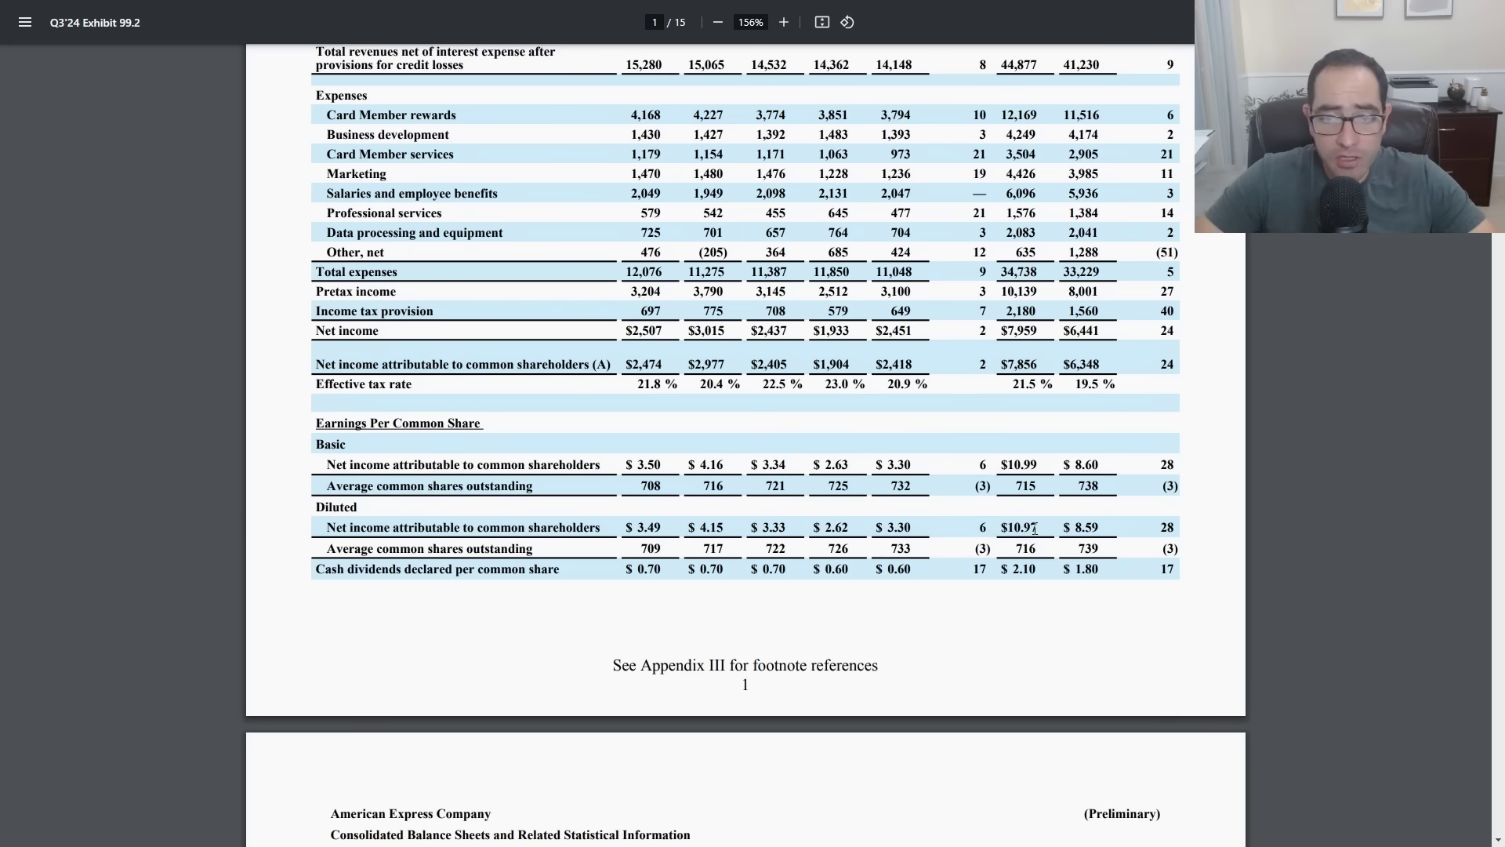
- Open Calculator, add 10.97 and 2.62 to get the trailing twelve-month diluted EPS, and minimize Calculator
{"action": "key", "text": "super+r"}
{"action": "key", "text": "Return"}
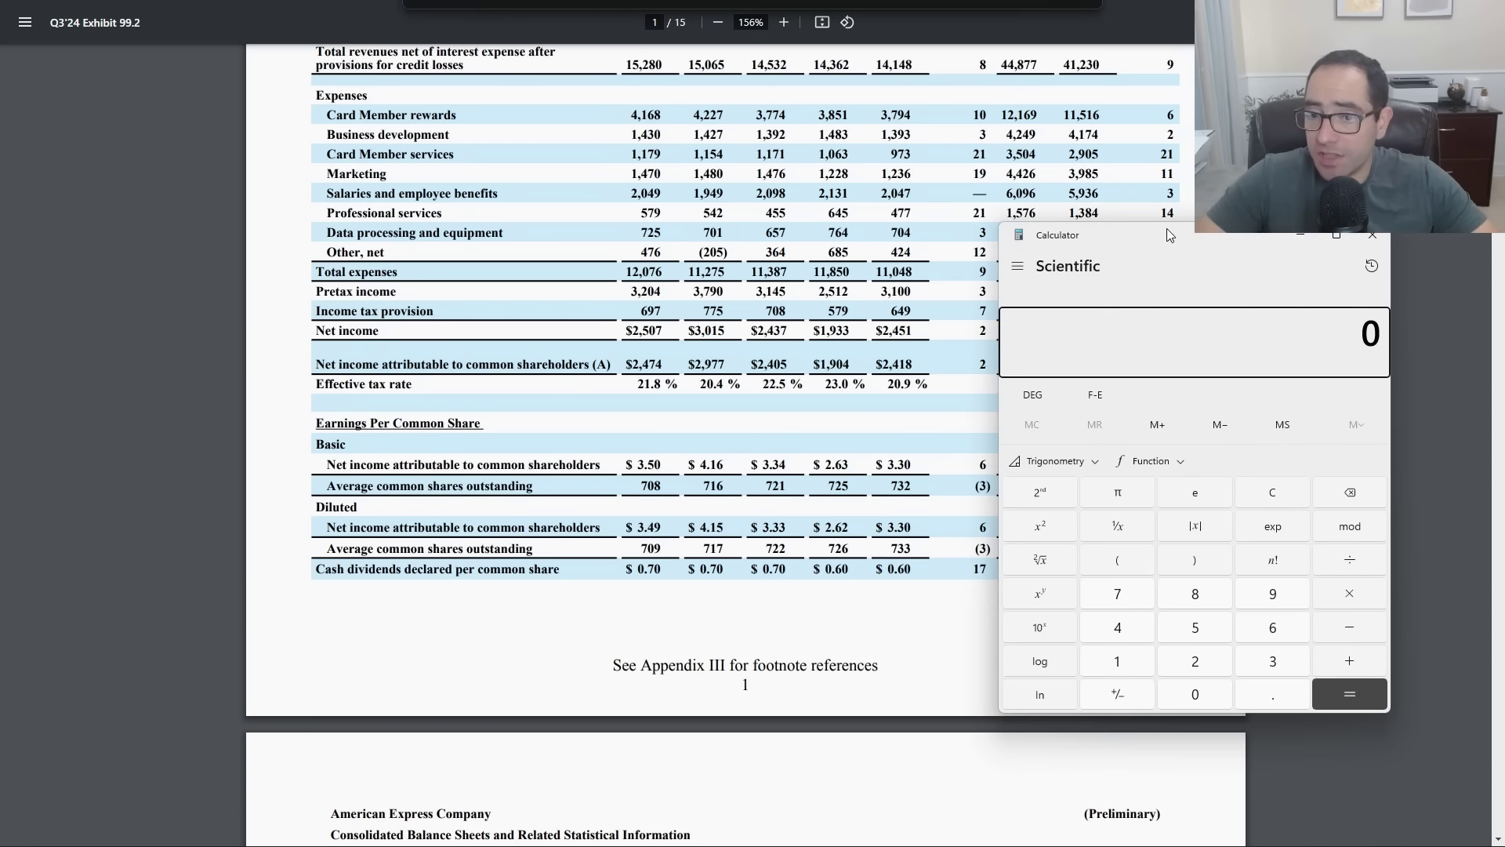
{"action": "type", "text": "10.97"}
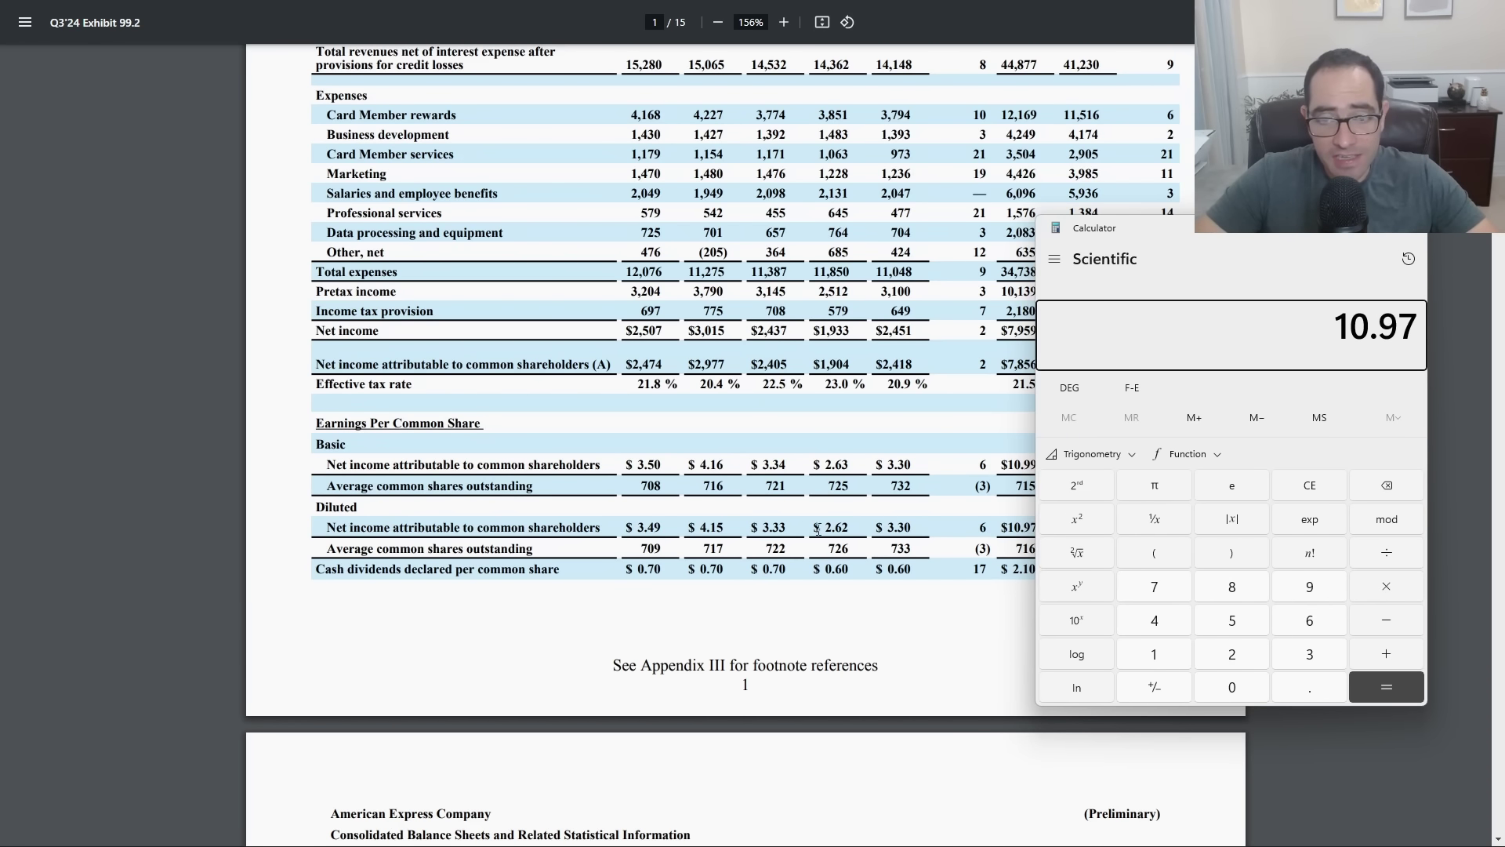
{"action": "left_click", "coordinate": [1263, 279]}
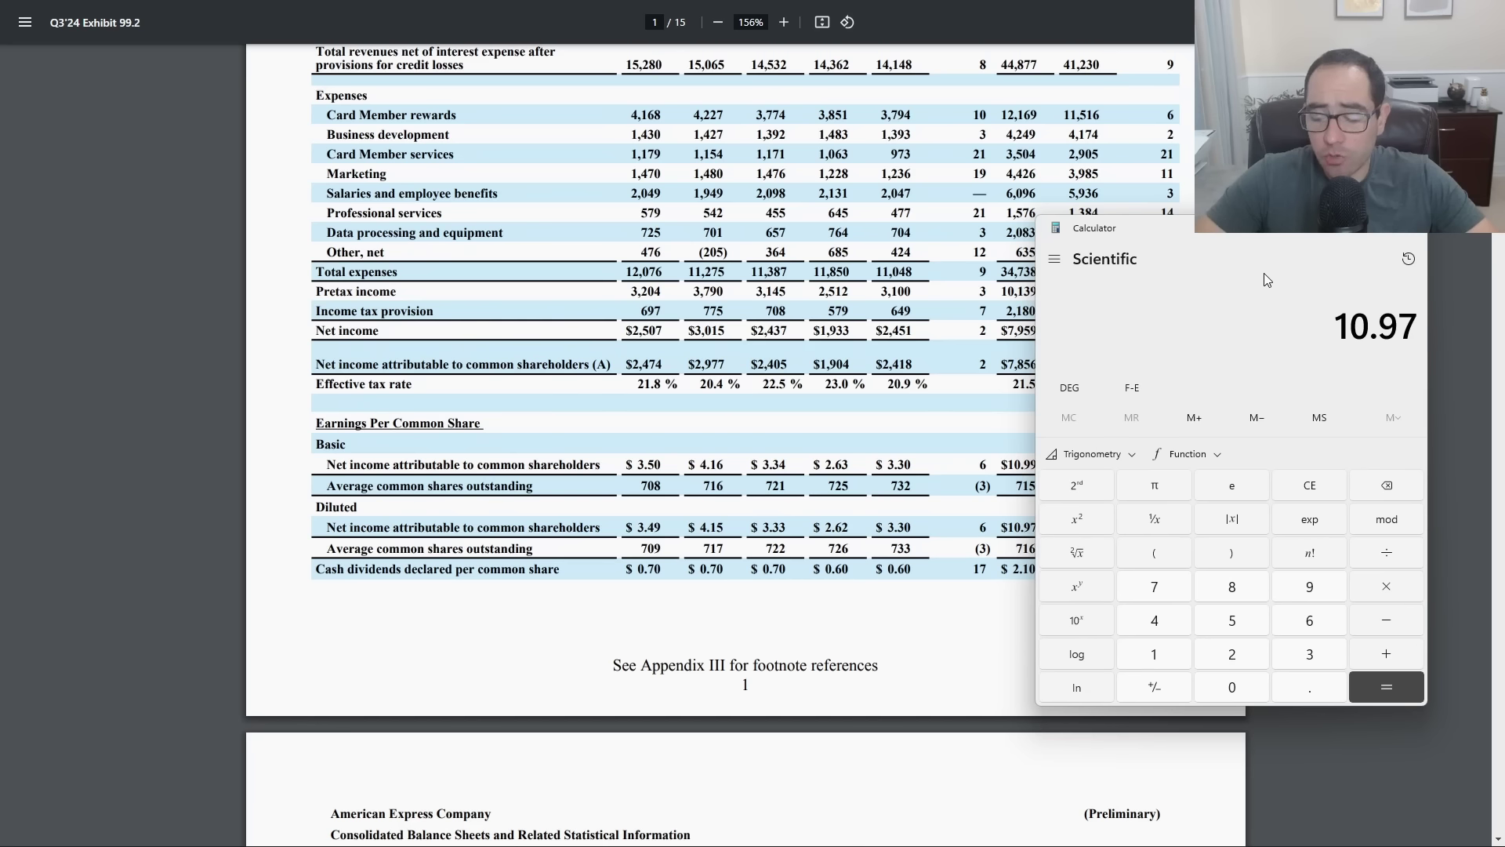
{"action": "type", "text": "+ 2."}
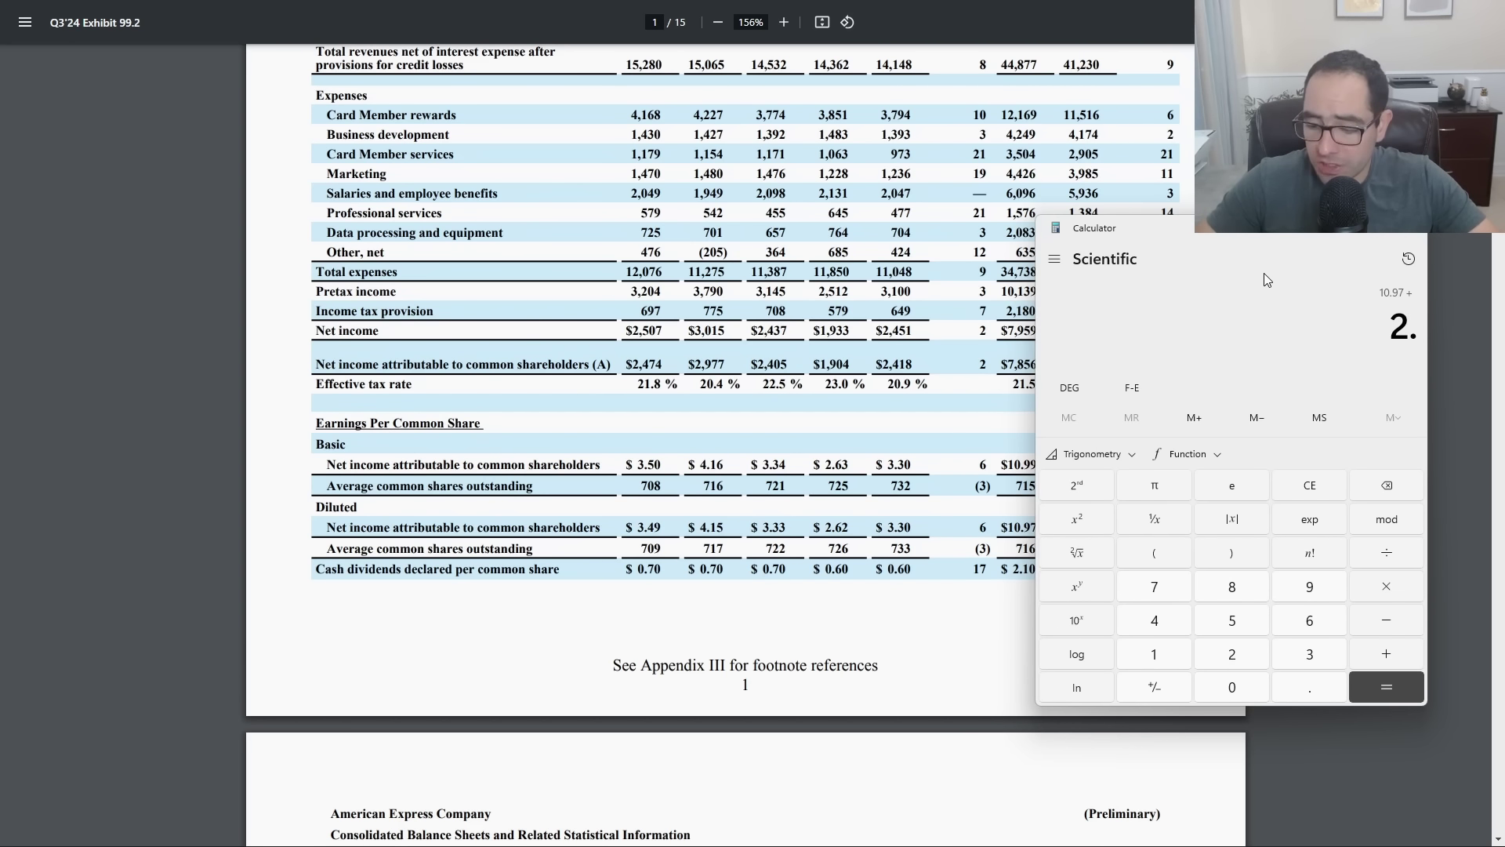
{"action": "type", "text": "62"}
{"action": "key", "text": "Return"}
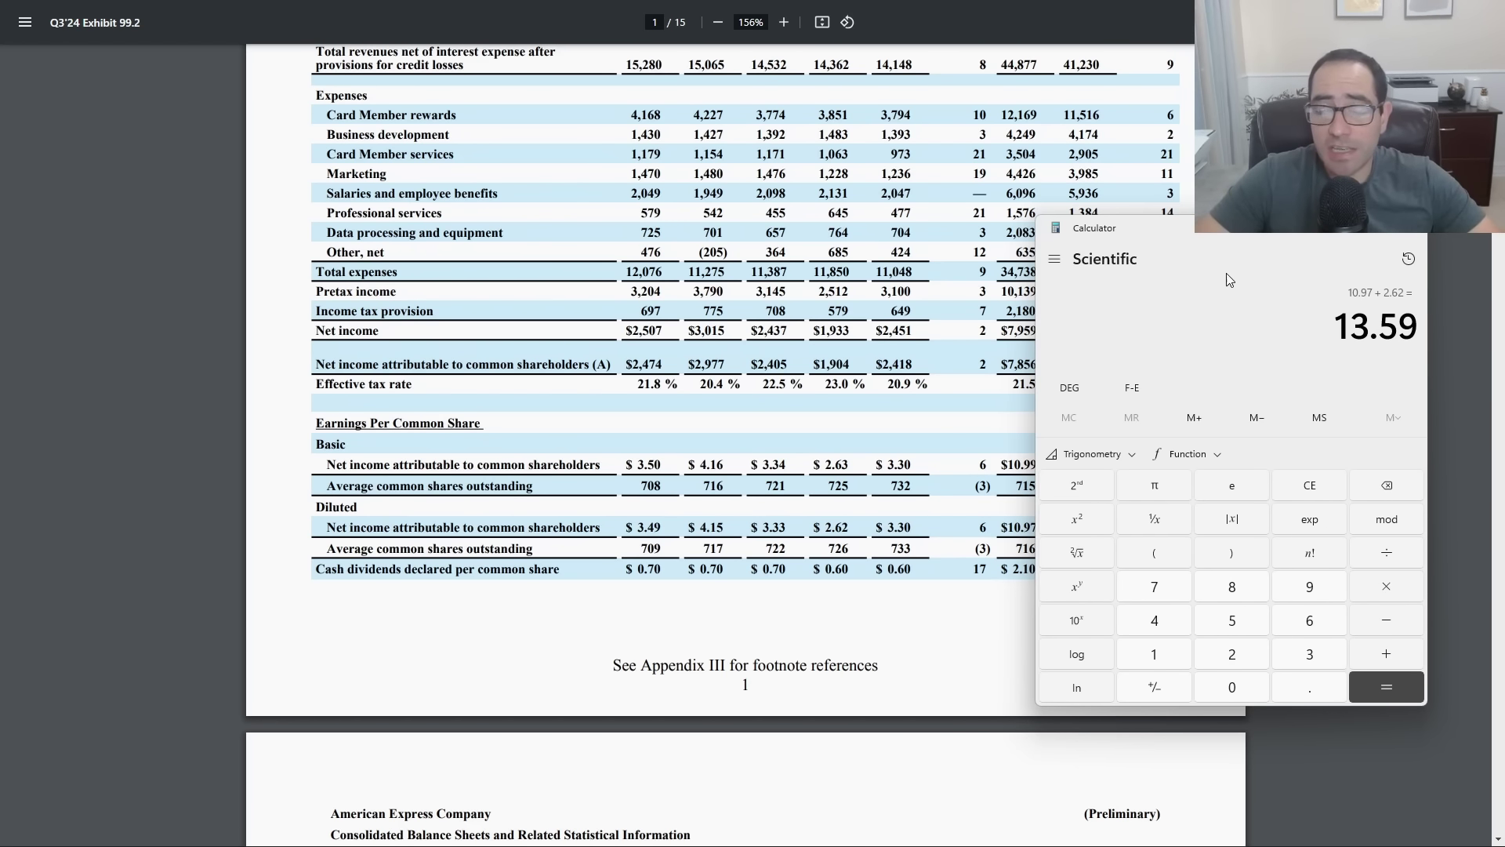
{"action": "left_click", "coordinate": [1204, 210]}
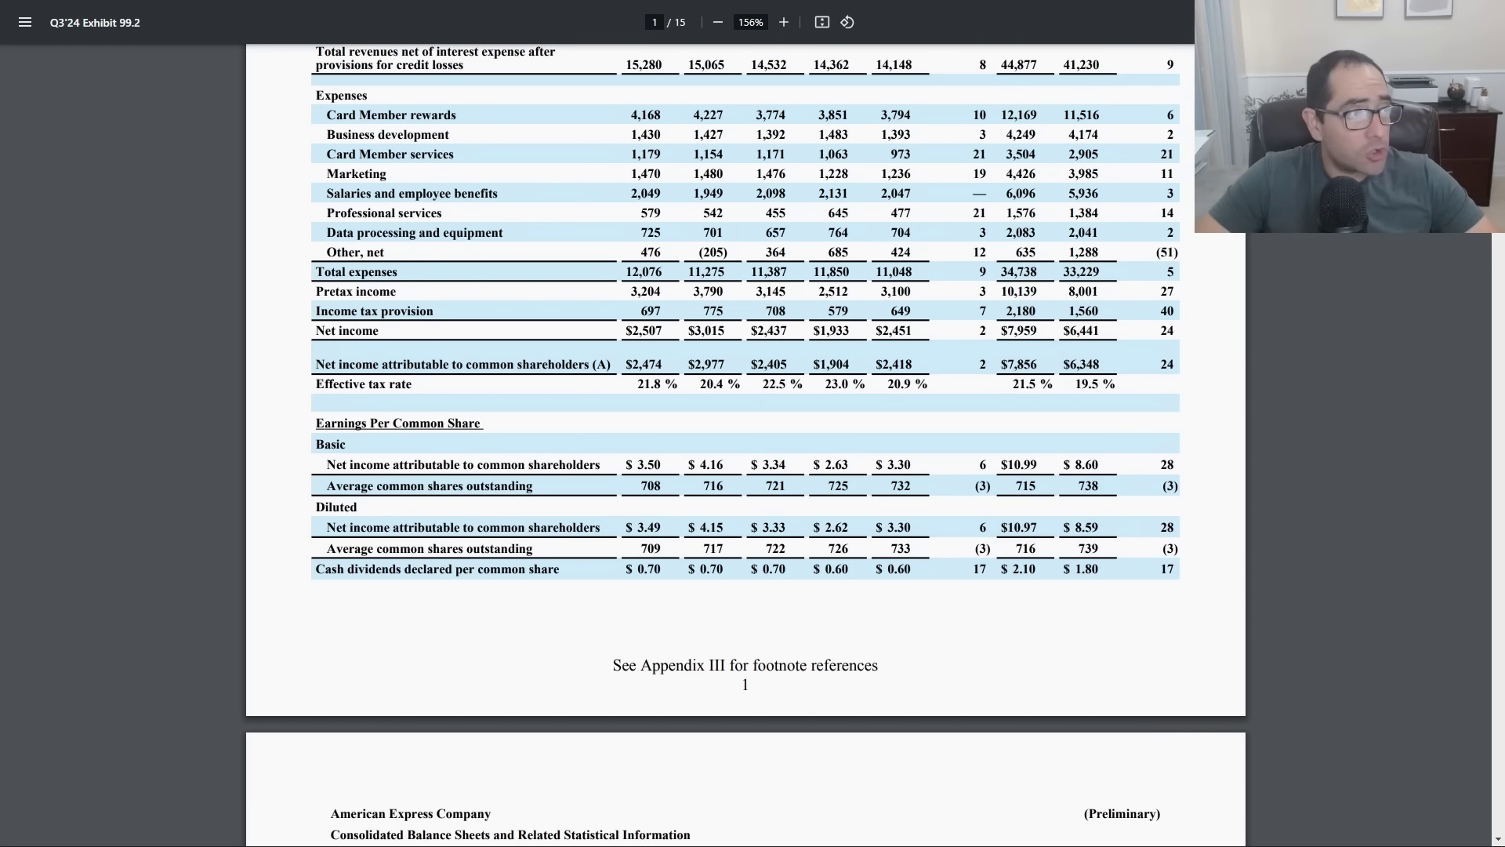
- Switch to the American Express price chart and circle four stretches of the P/E ratio curve with the brush
{"action": "key", "text": "alt+Tab"}
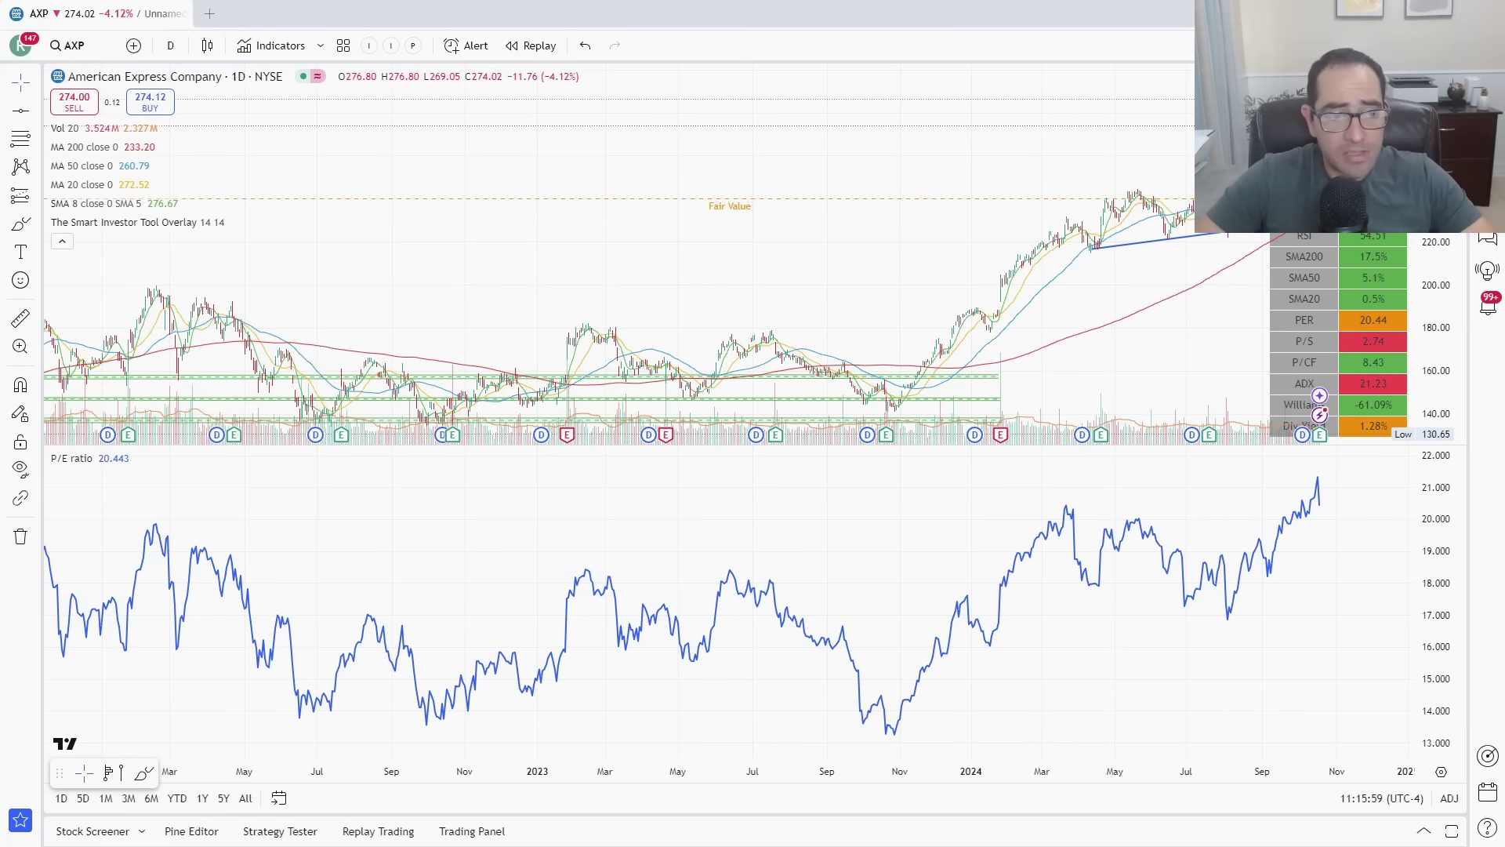
{"action": "key", "text": "F11"}
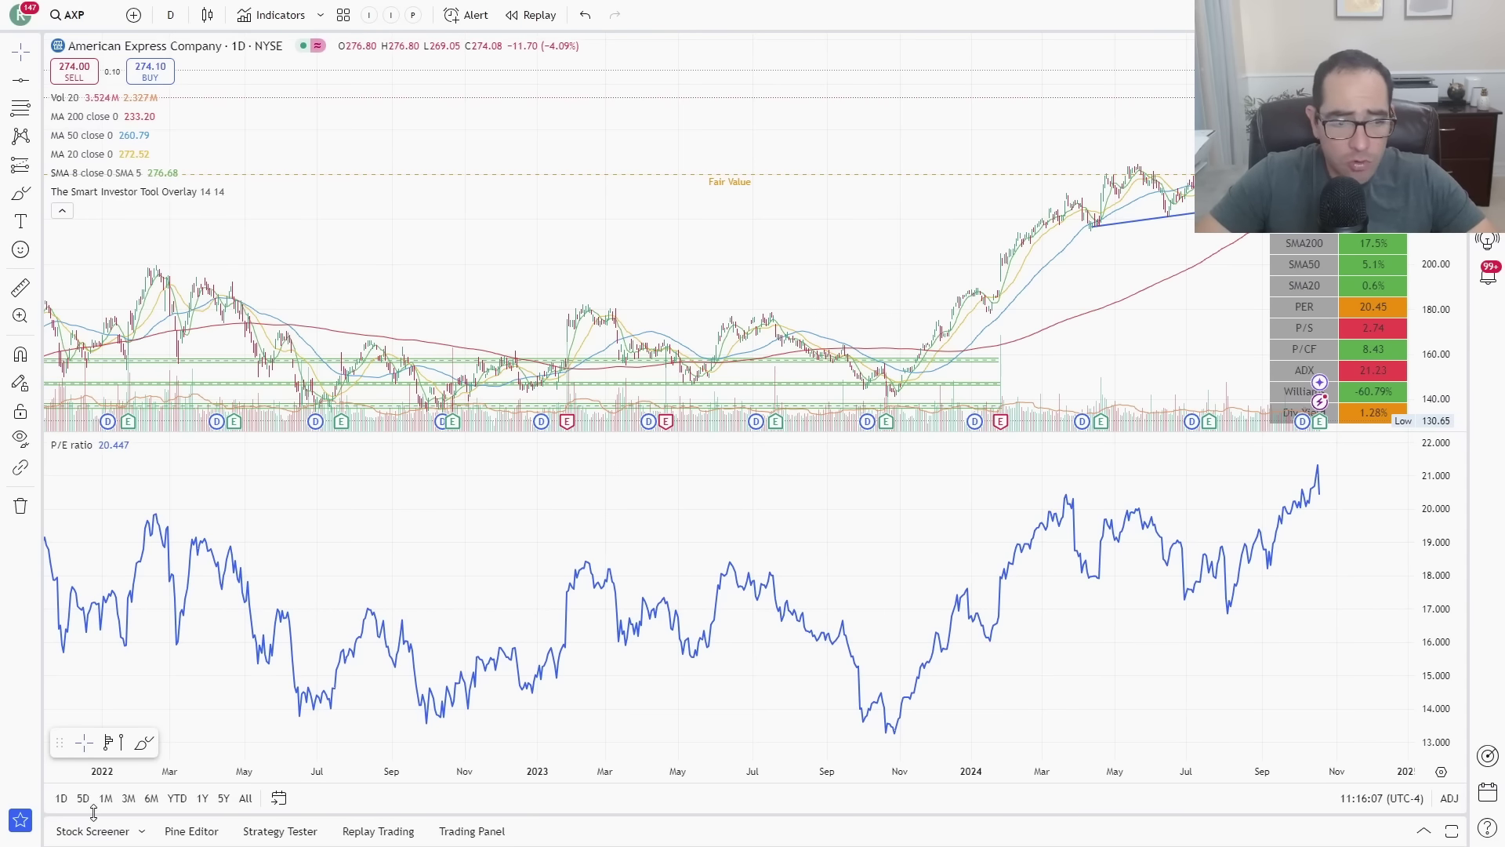
{"action": "mouse_move", "coordinate": [239, 521]}
{"action": "left_mouse_down"}
{"action": "mouse_move", "coordinate": [177, 621]}
{"action": "mouse_move", "coordinate": [224, 530]}
{"action": "left_mouse_up"}
{"action": "mouse_move", "coordinate": [576, 578]}
{"action": "left_mouse_down"}
{"action": "mouse_move", "coordinate": [314, 650]}
{"action": "mouse_move", "coordinate": [502, 564]}
{"action": "left_mouse_up"}
{"action": "mouse_move", "coordinate": [1024, 598]}
{"action": "left_mouse_down"}
{"action": "mouse_move", "coordinate": [954, 667]}
{"action": "mouse_move", "coordinate": [964, 587]}
{"action": "left_mouse_up"}
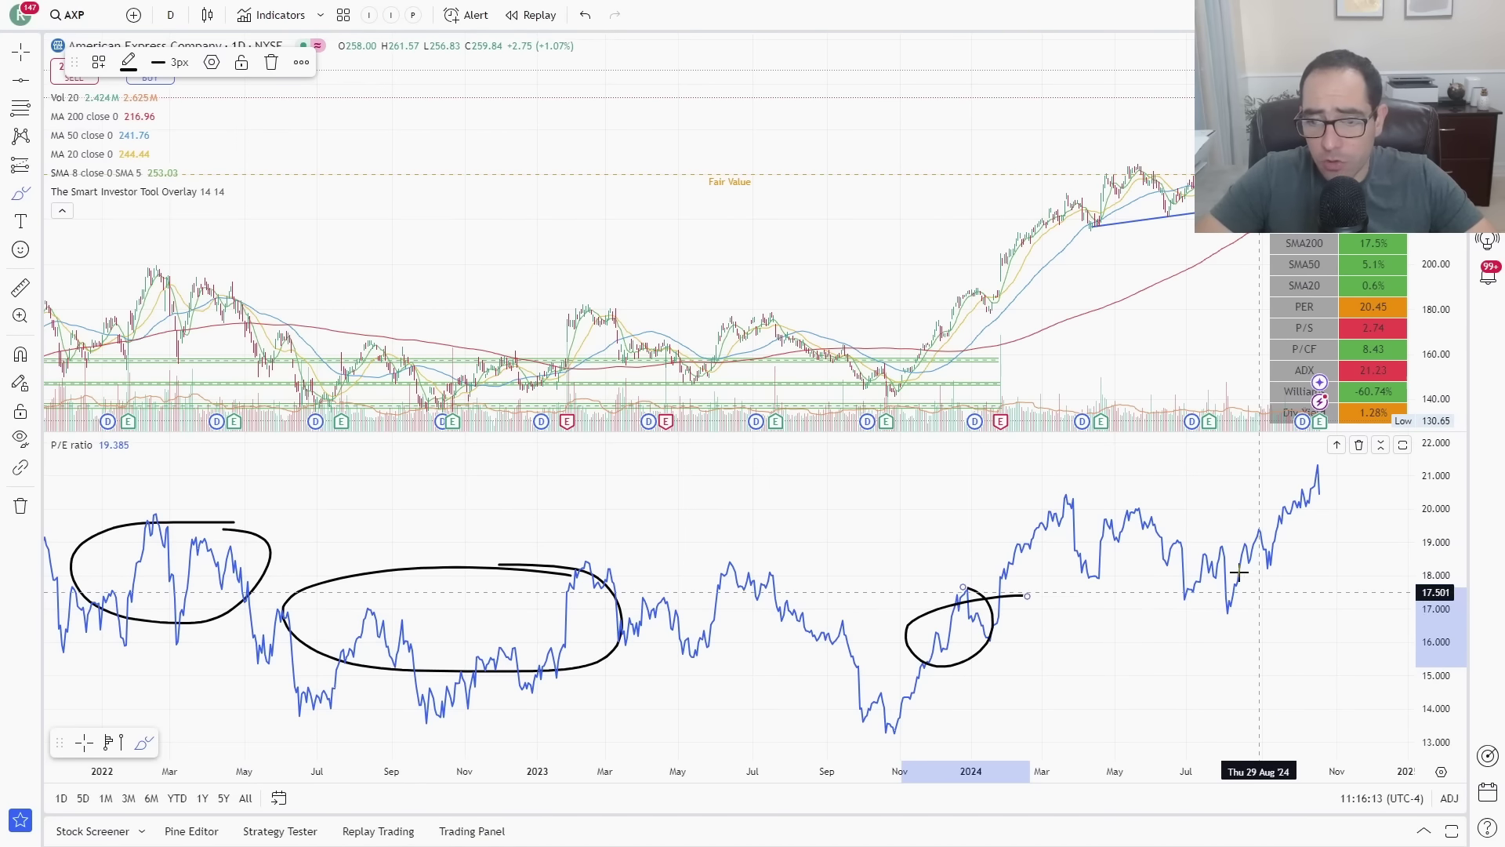
{"action": "mouse_move", "coordinate": [1194, 565]}
{"action": "left_mouse_down"}
{"action": "mouse_move", "coordinate": [1276, 585]}
{"action": "mouse_move", "coordinate": [1183, 600]}
{"action": "mouse_move", "coordinate": [1171, 584]}
{"action": "left_mouse_up"}
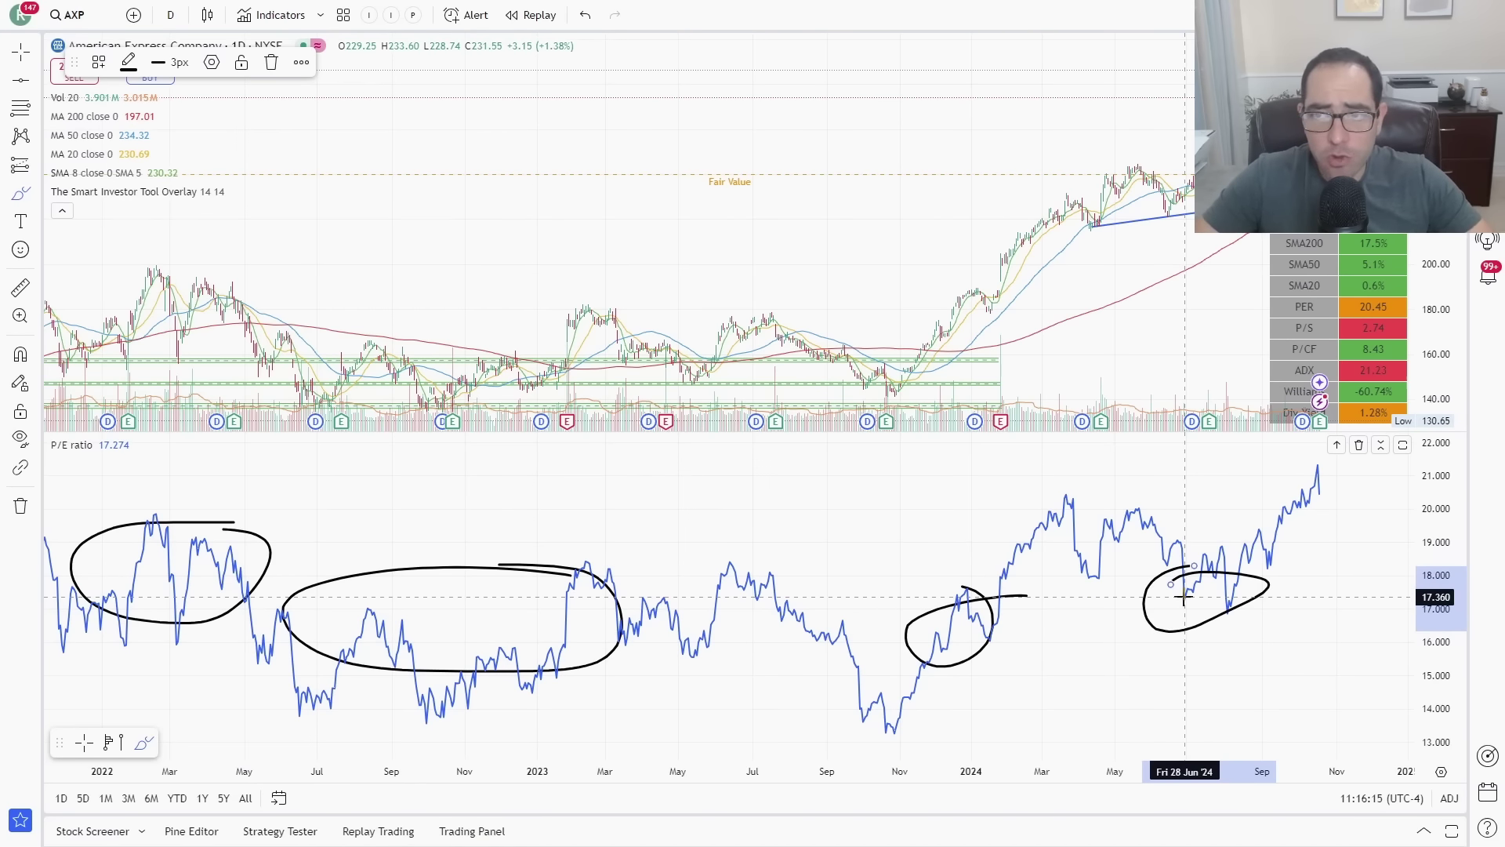
- Undo the brush circles on the P/E ratio curve
{"action": "key", "text": "ctrl+z"}
{"action": "key", "text": "ctrl+z"}
{"action": "key", "text": "ctrl+z"}
{"action": "key", "text": "ctrl+z"}
{"action": "key", "text": "ctrl+z"}
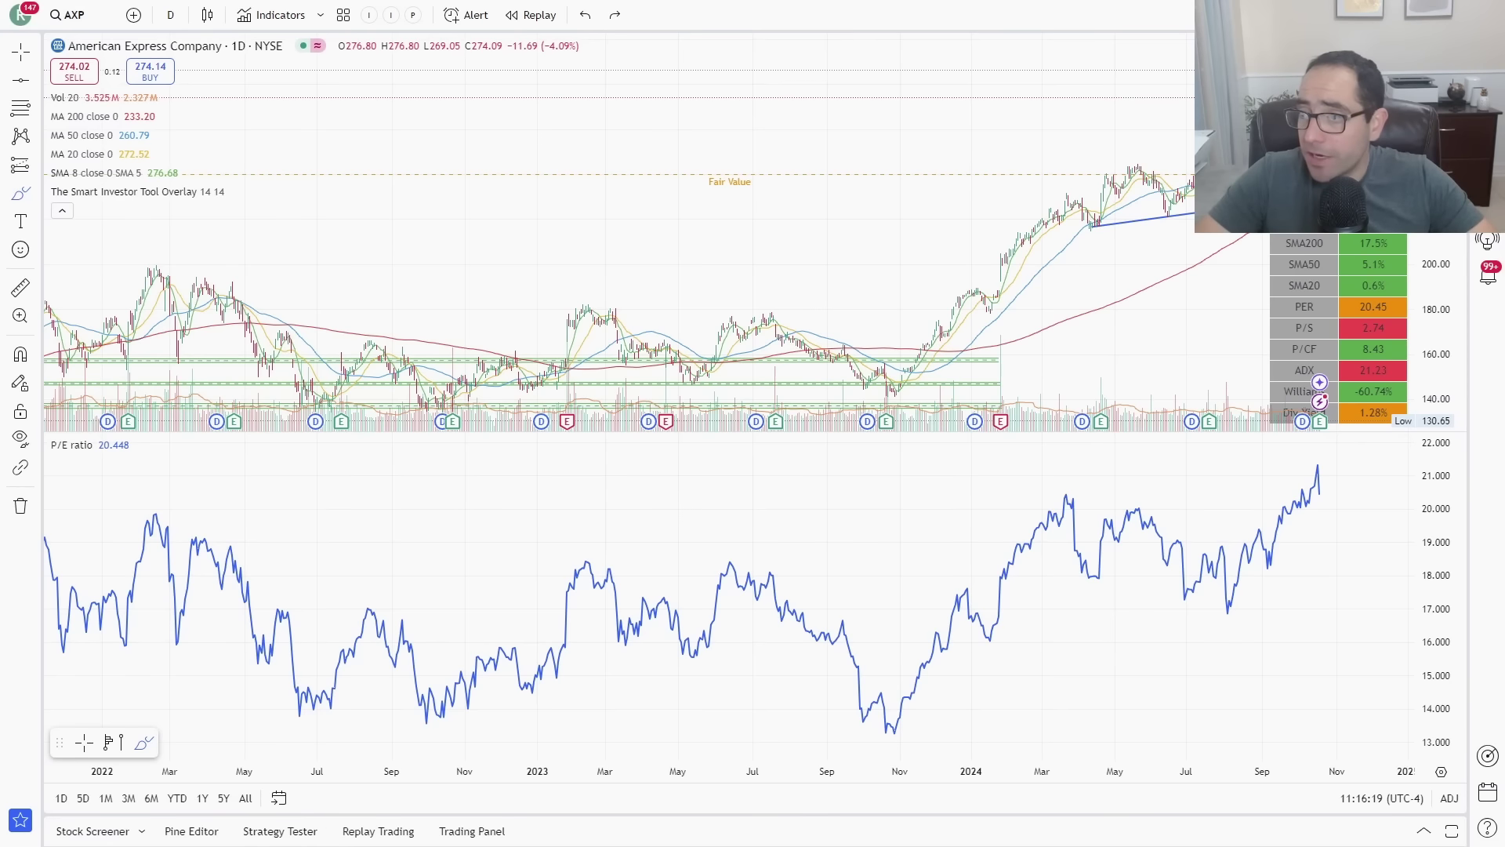
- Bring up Calculator, multiply the trailing twelve-month EPS of 13.59 by 17, and minimize Calculator
{"action": "left_click_drag", "start_coordinate": [1504, 370], "coordinate": [682, 370]}
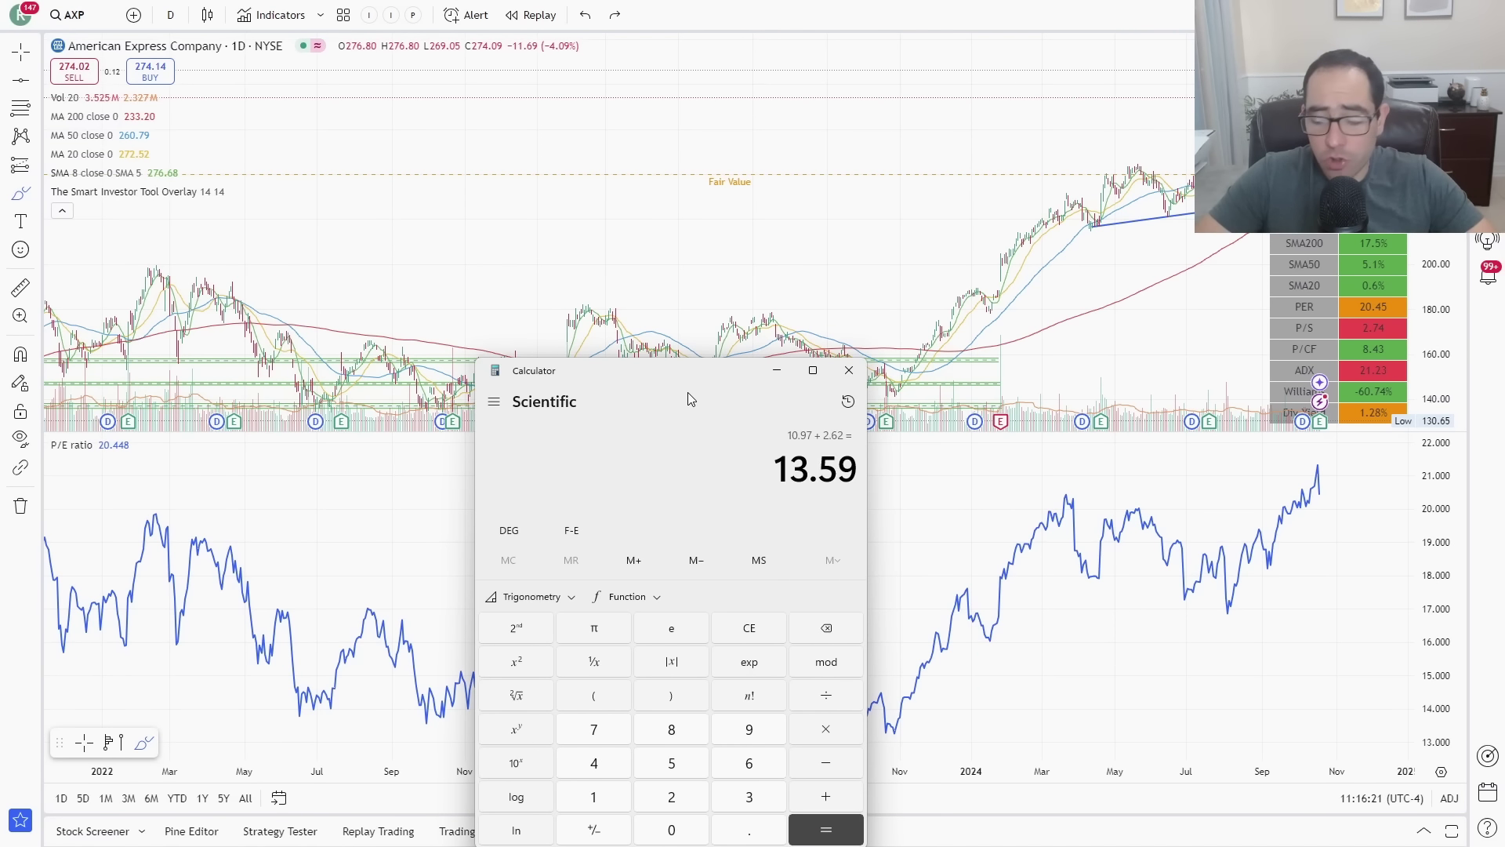
{"action": "type", "text": "*17"}
{"action": "key", "text": "Return"}
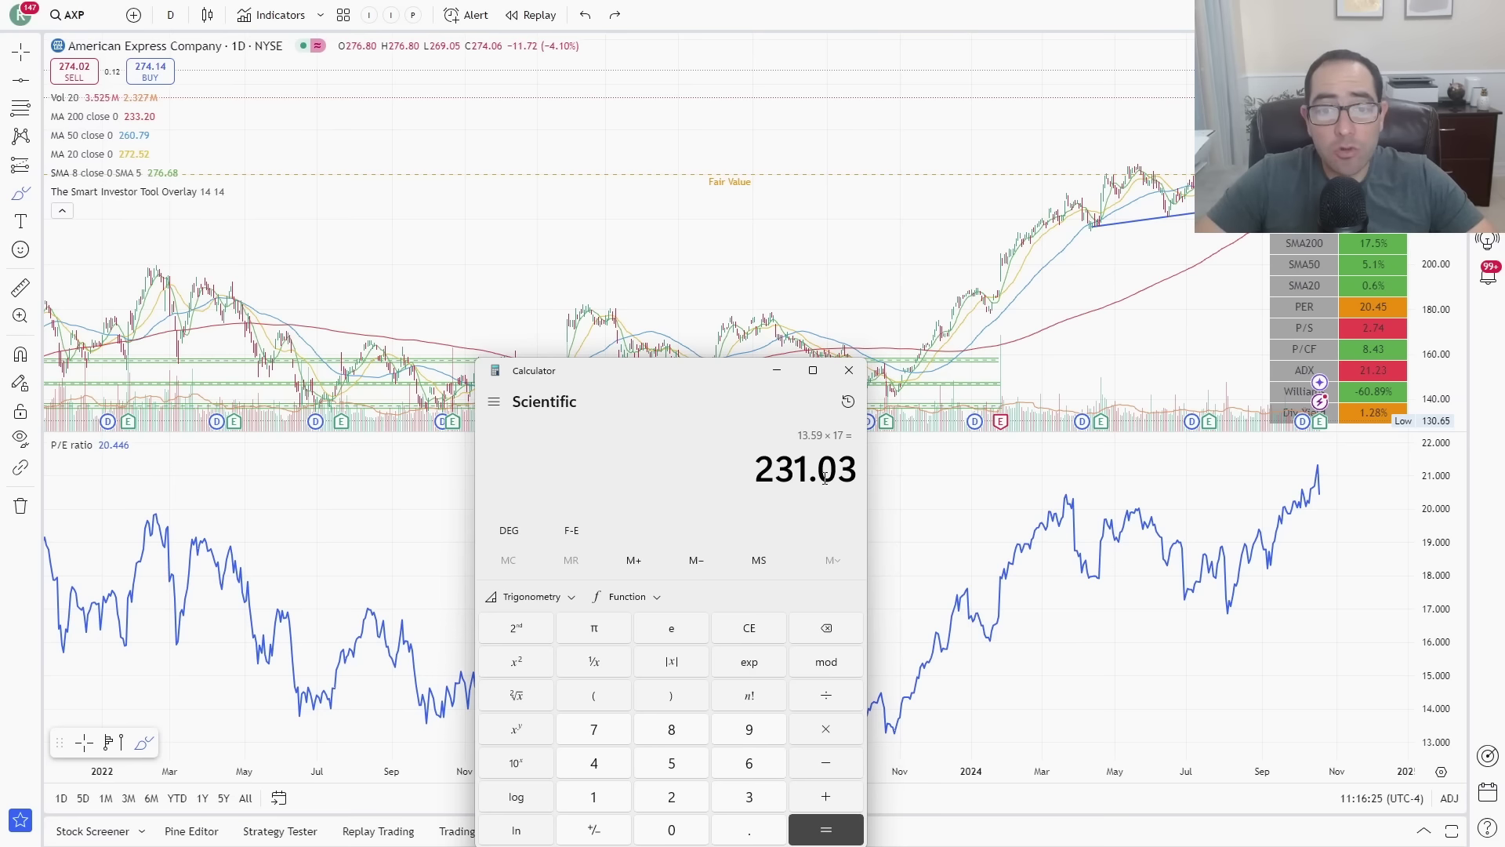
{"action": "left_click", "coordinate": [776, 370]}
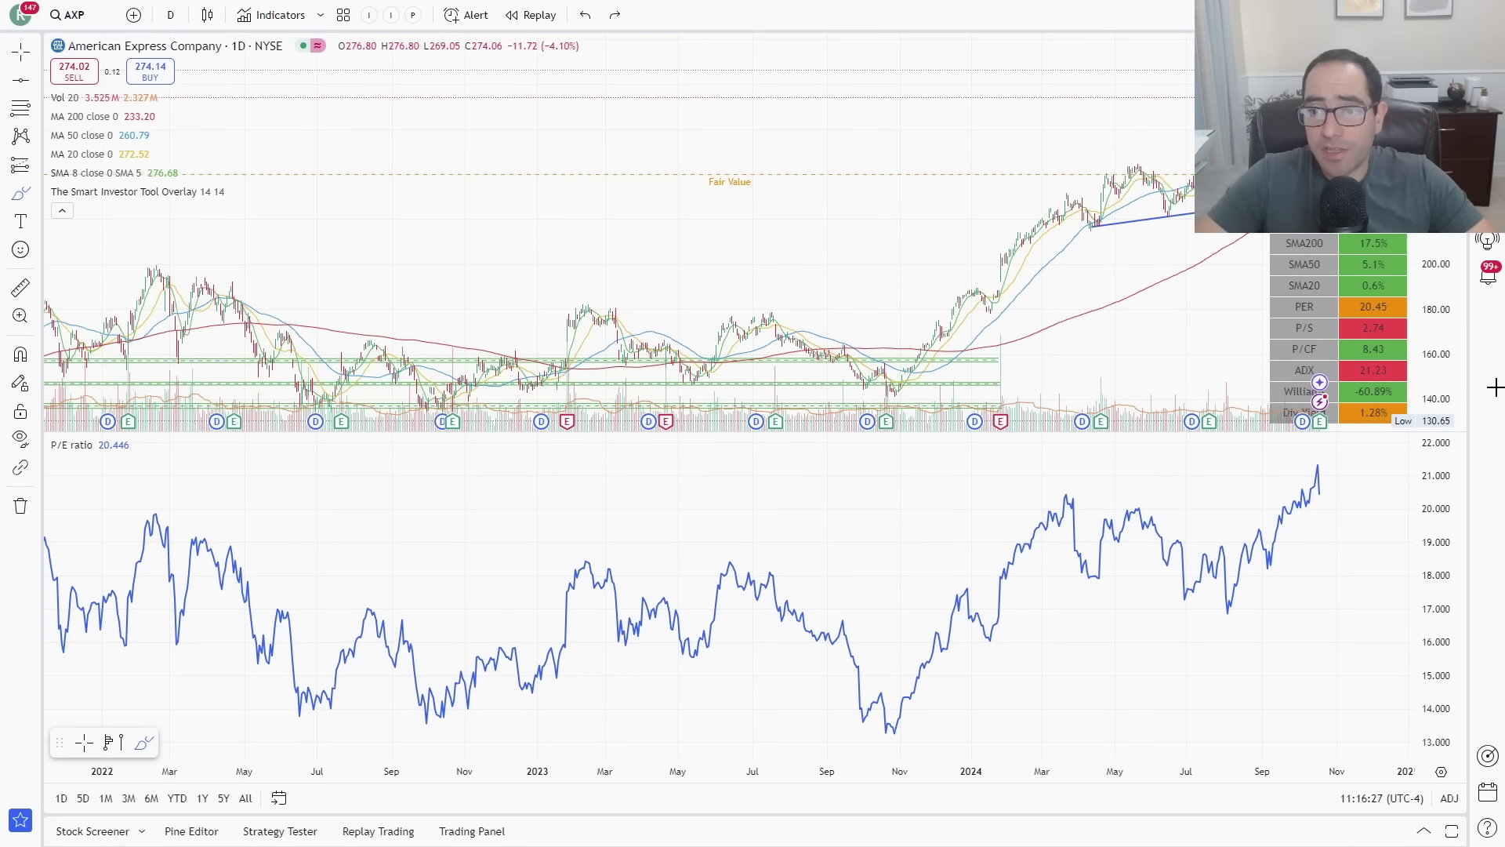
- Remove the P/E ratio pane and add a horizontal line to the price chart at 231
{"action": "left_click", "coordinate": [1353, 448]}
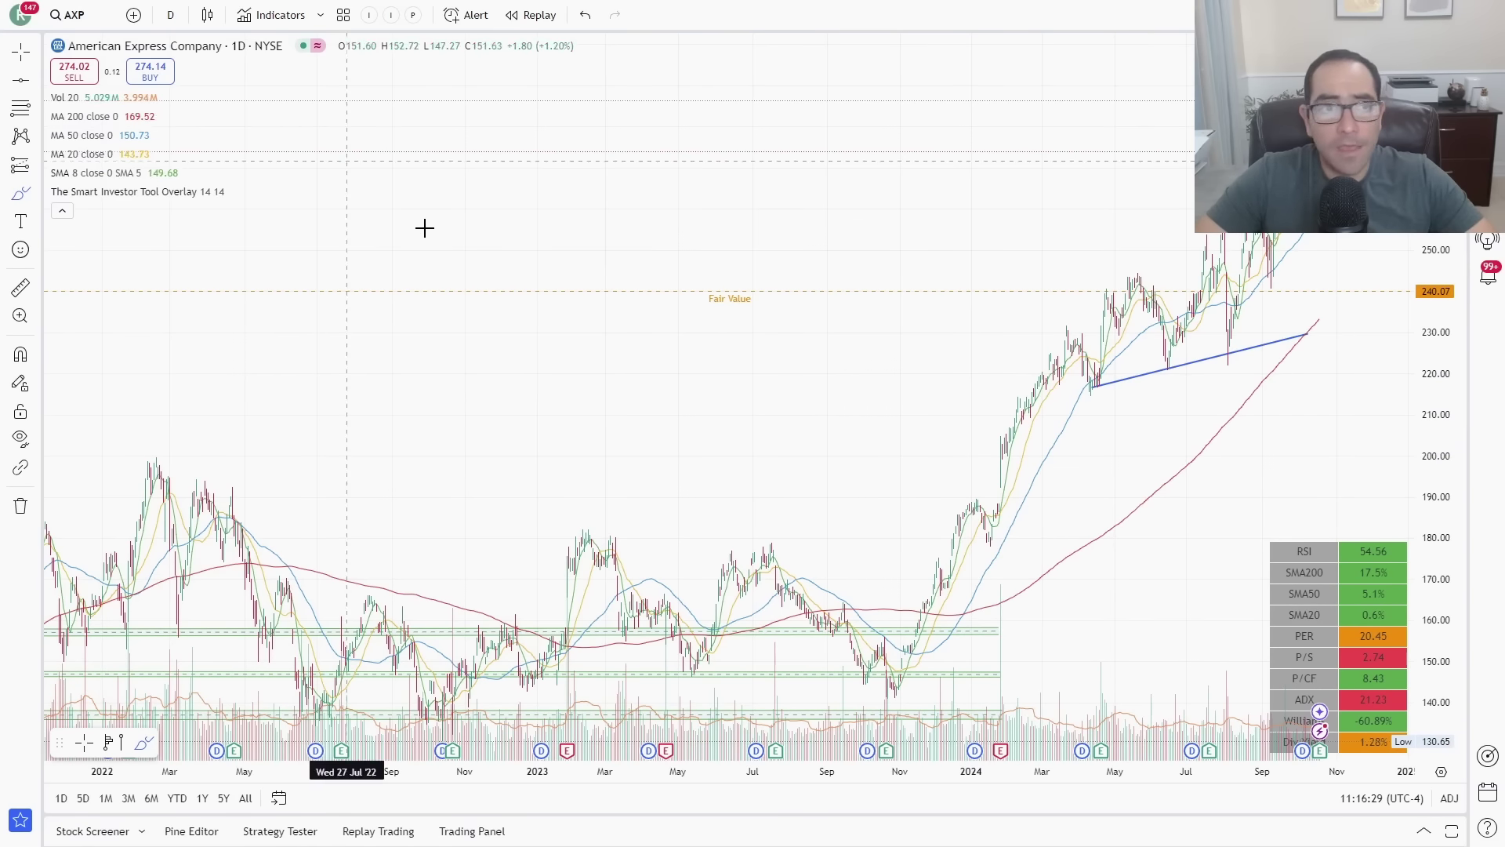
{"action": "mouse_move", "coordinate": [817, 402]}
{"action": "left_mouse_down"}
{"action": "mouse_move", "coordinate": [572, 362]}
{"action": "mouse_move", "coordinate": [476, 450]}
{"action": "left_mouse_up"}
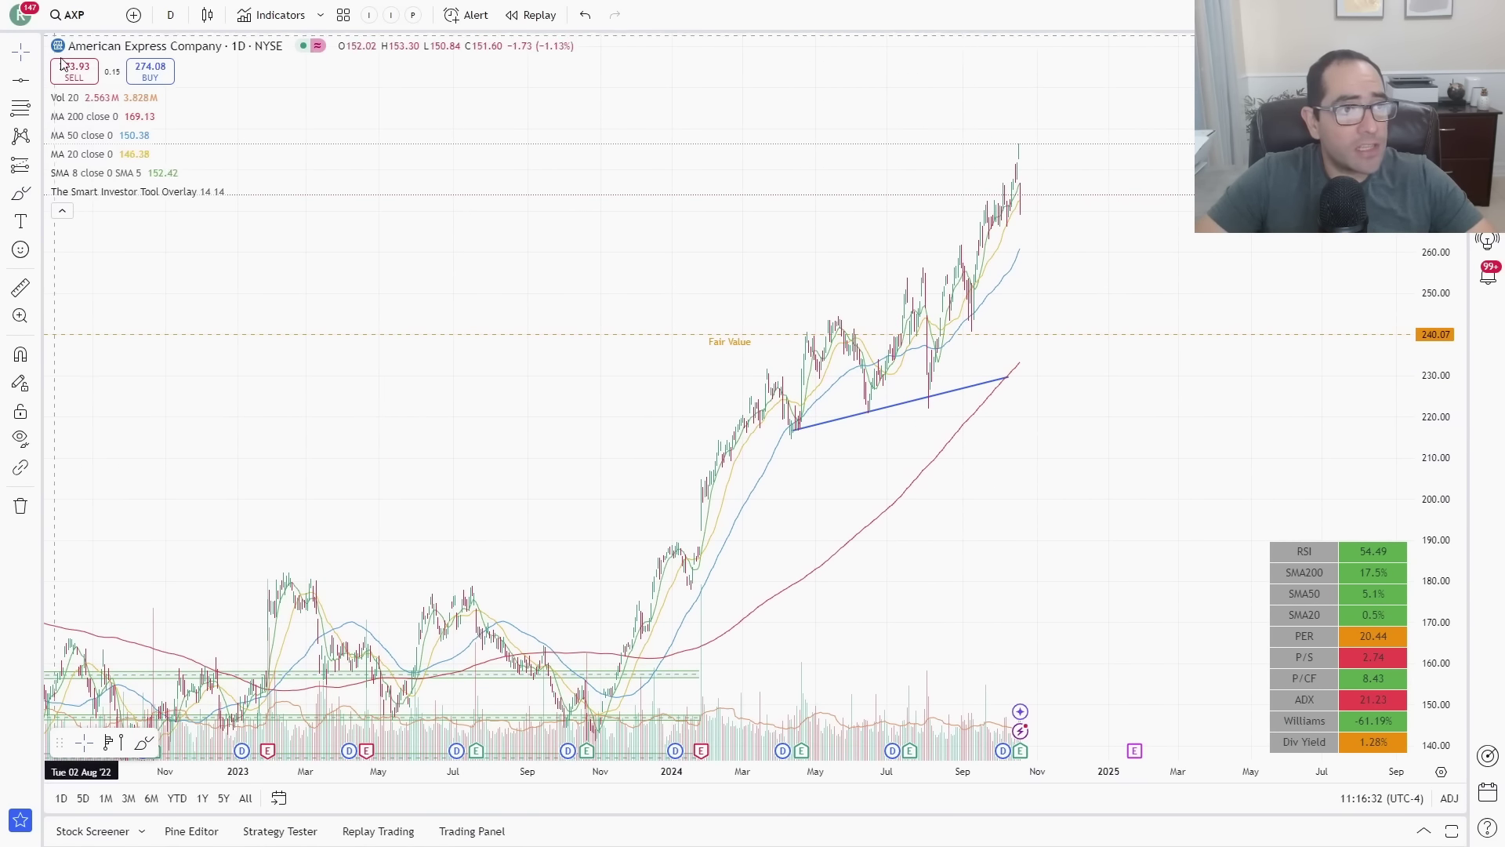
{"action": "left_click", "coordinate": [21, 83]}
{"action": "left_click", "coordinate": [1081, 293]}
{"action": "double_click", "coordinate": [1081, 293]}
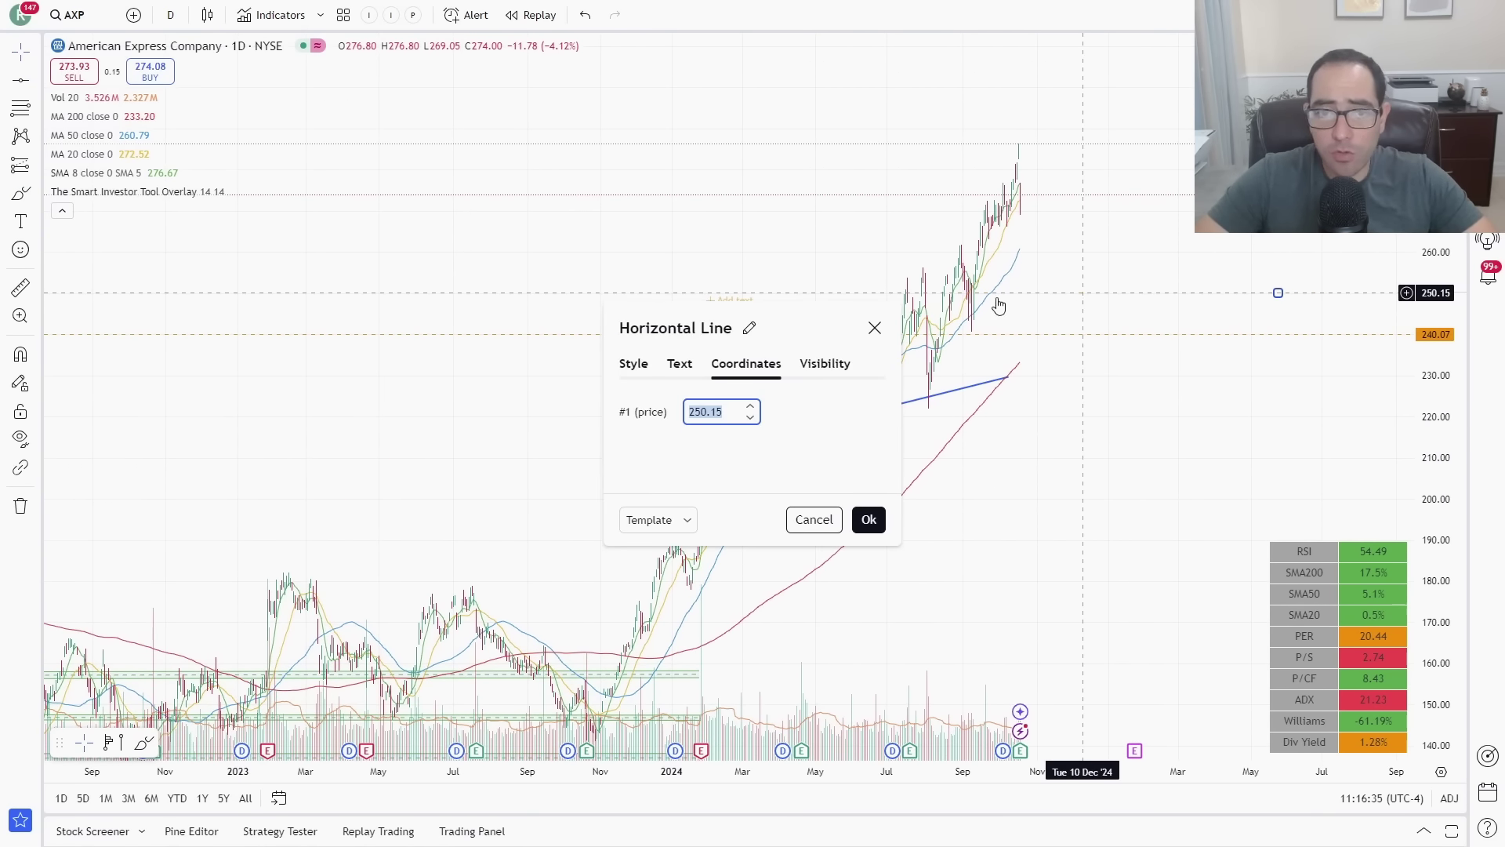
{"action": "type", "text": "231"}
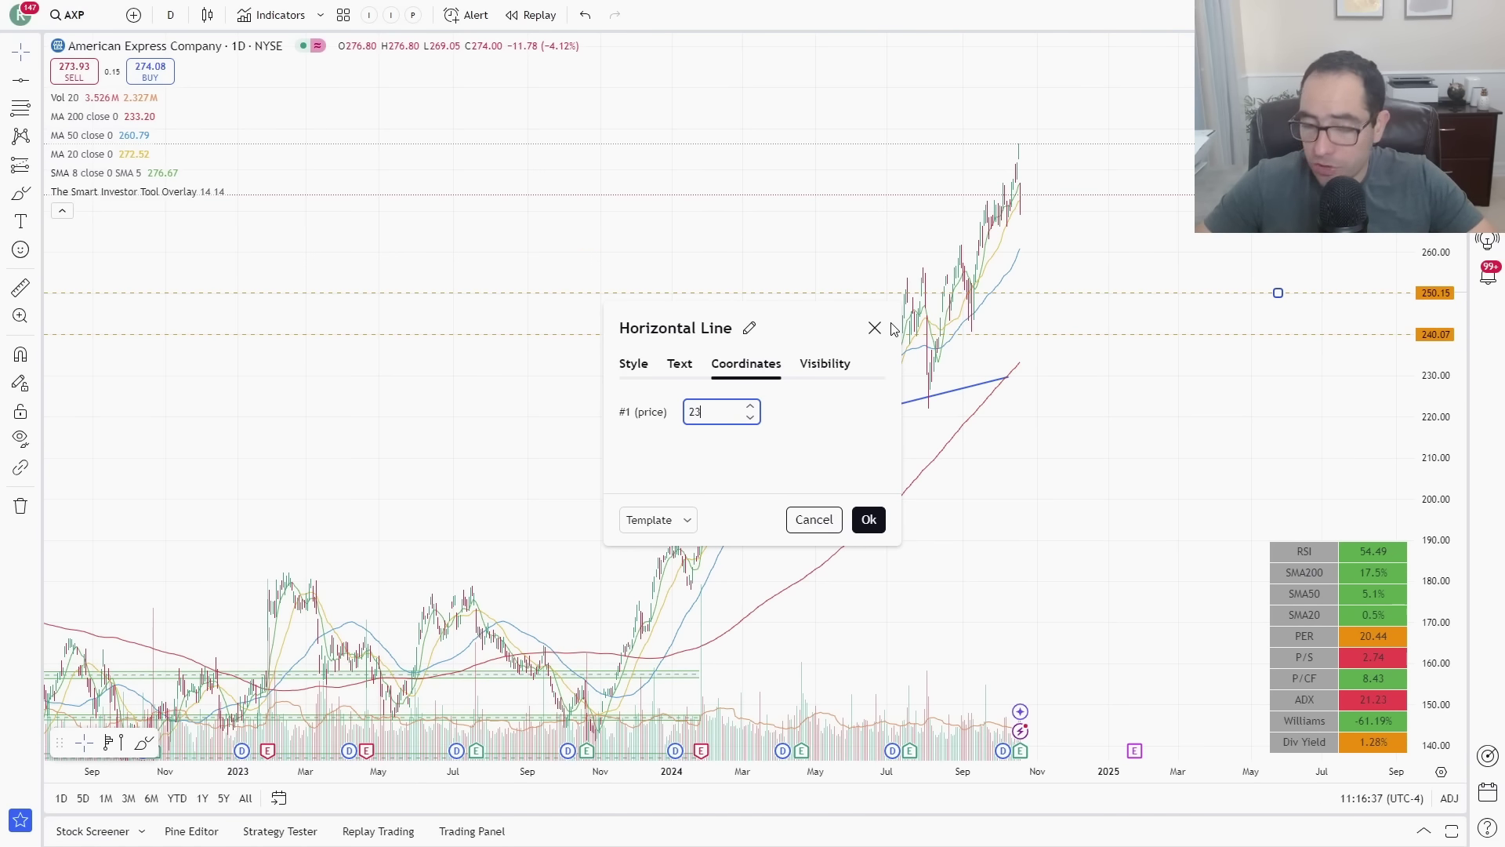
- Label the 231 horizontal line "PER 17" and apply its settings
{"action": "left_click", "coordinate": [679, 367]}
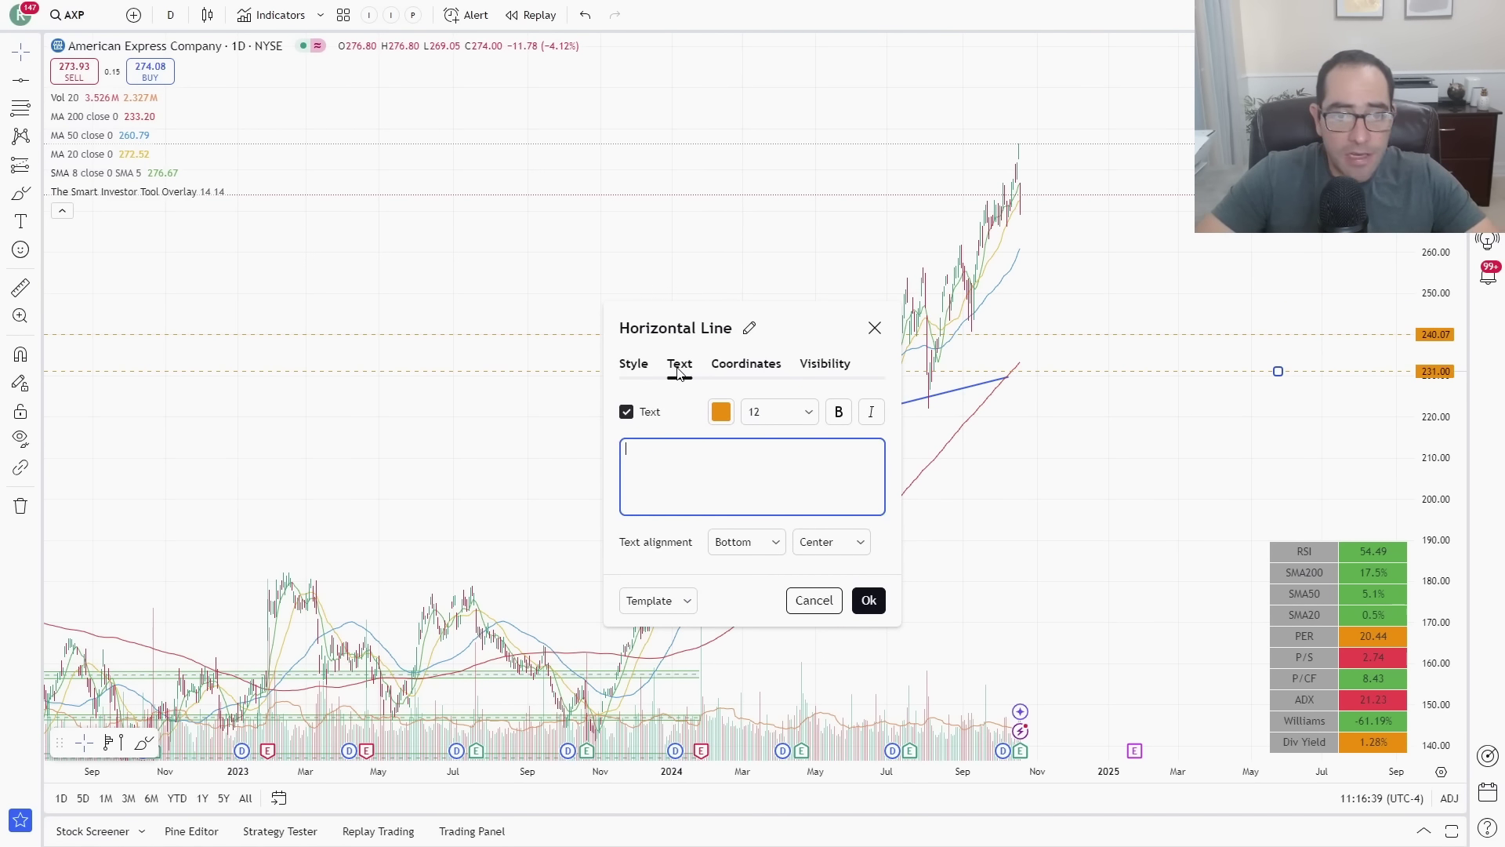
{"action": "type", "text": "PER 17"}
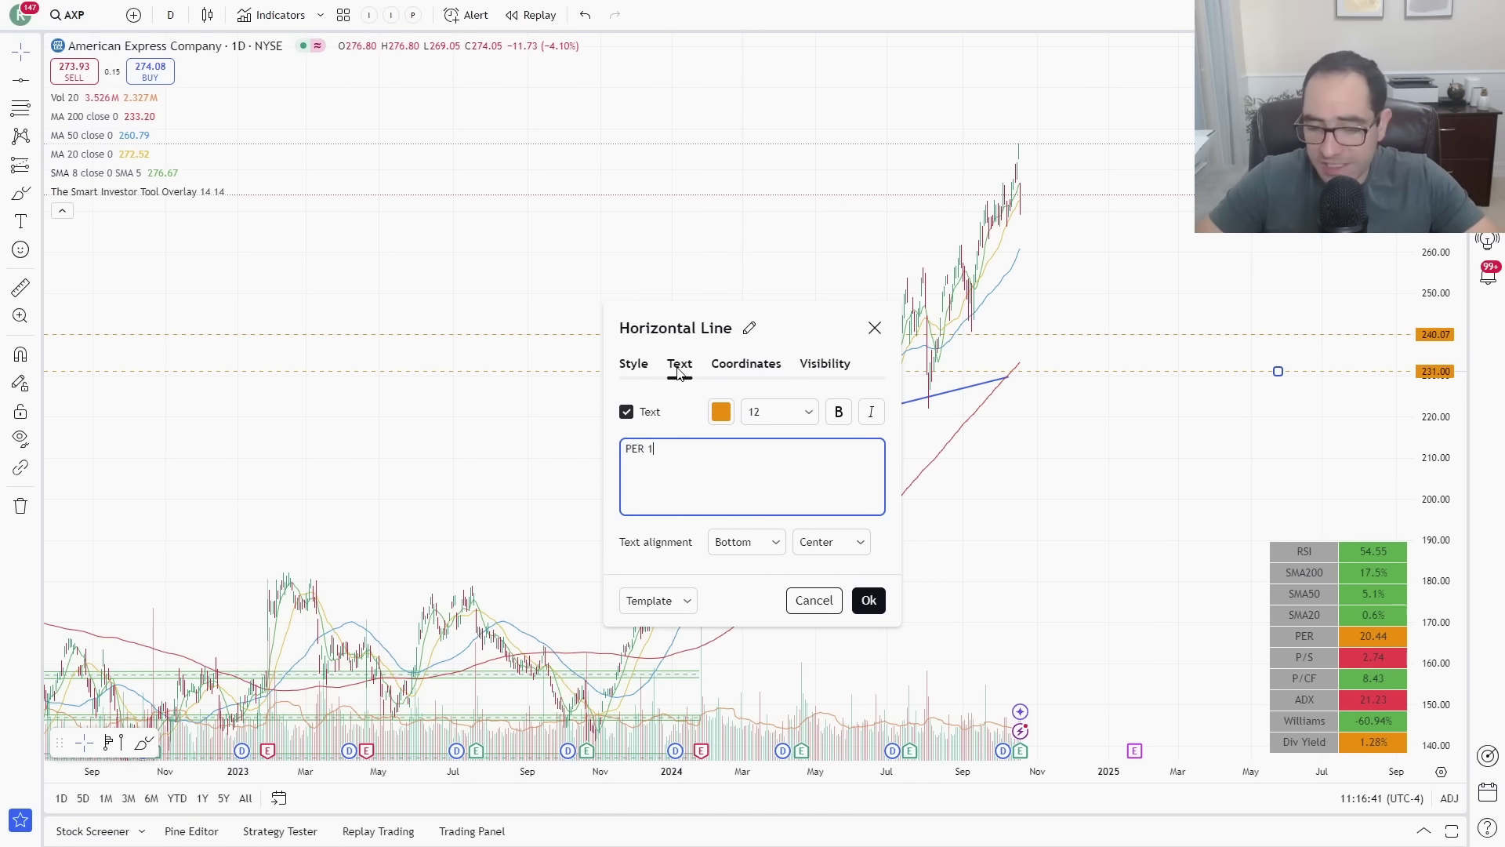
{"action": "left_click", "coordinate": [868, 601]}
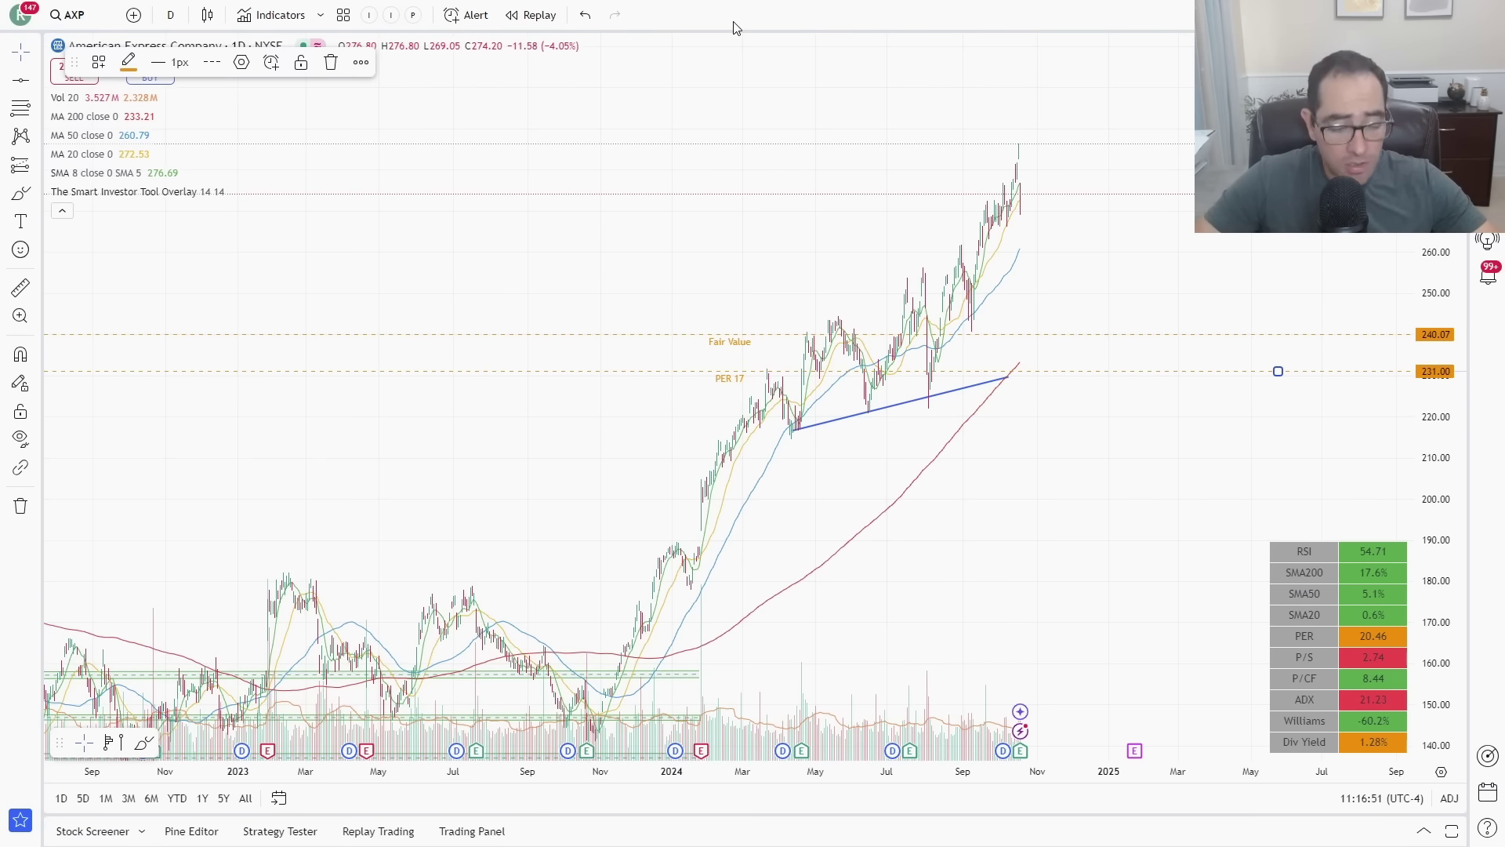
- Switch to the Q3'24 Exhibit 99.2 PDF and highlight total revenues net of interest expense for Q3'24 through Q1'24
{"action": "key", "text": "alt+Tab"}
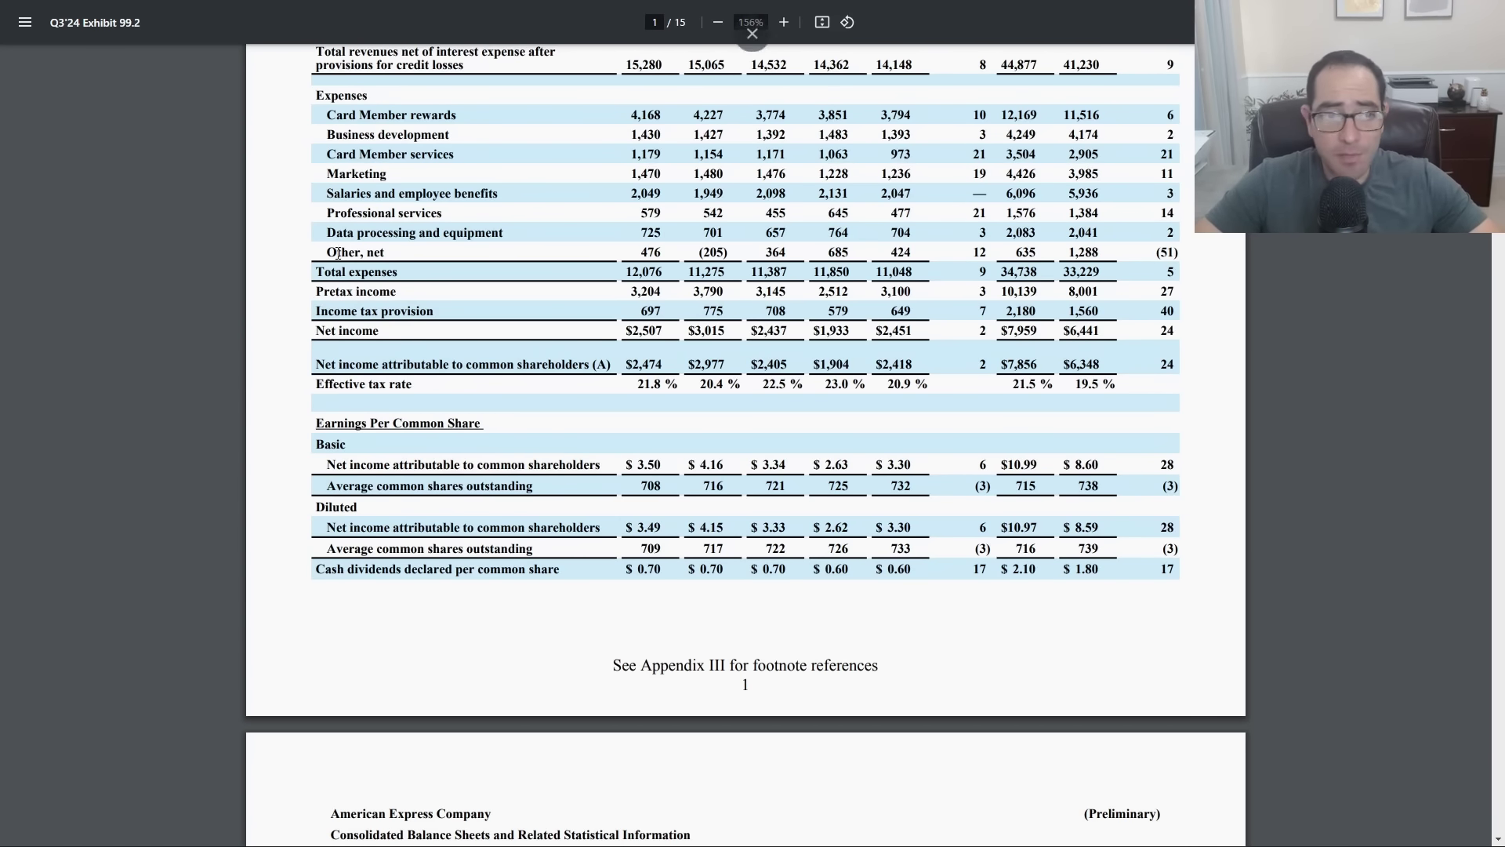
{"action": "scroll", "coordinate": [622, 512], "scroll_direction": "up", "scroll_amount": 3}
{"action": "scroll", "coordinate": [622, 512], "scroll_direction": "up", "scroll_amount": 6}
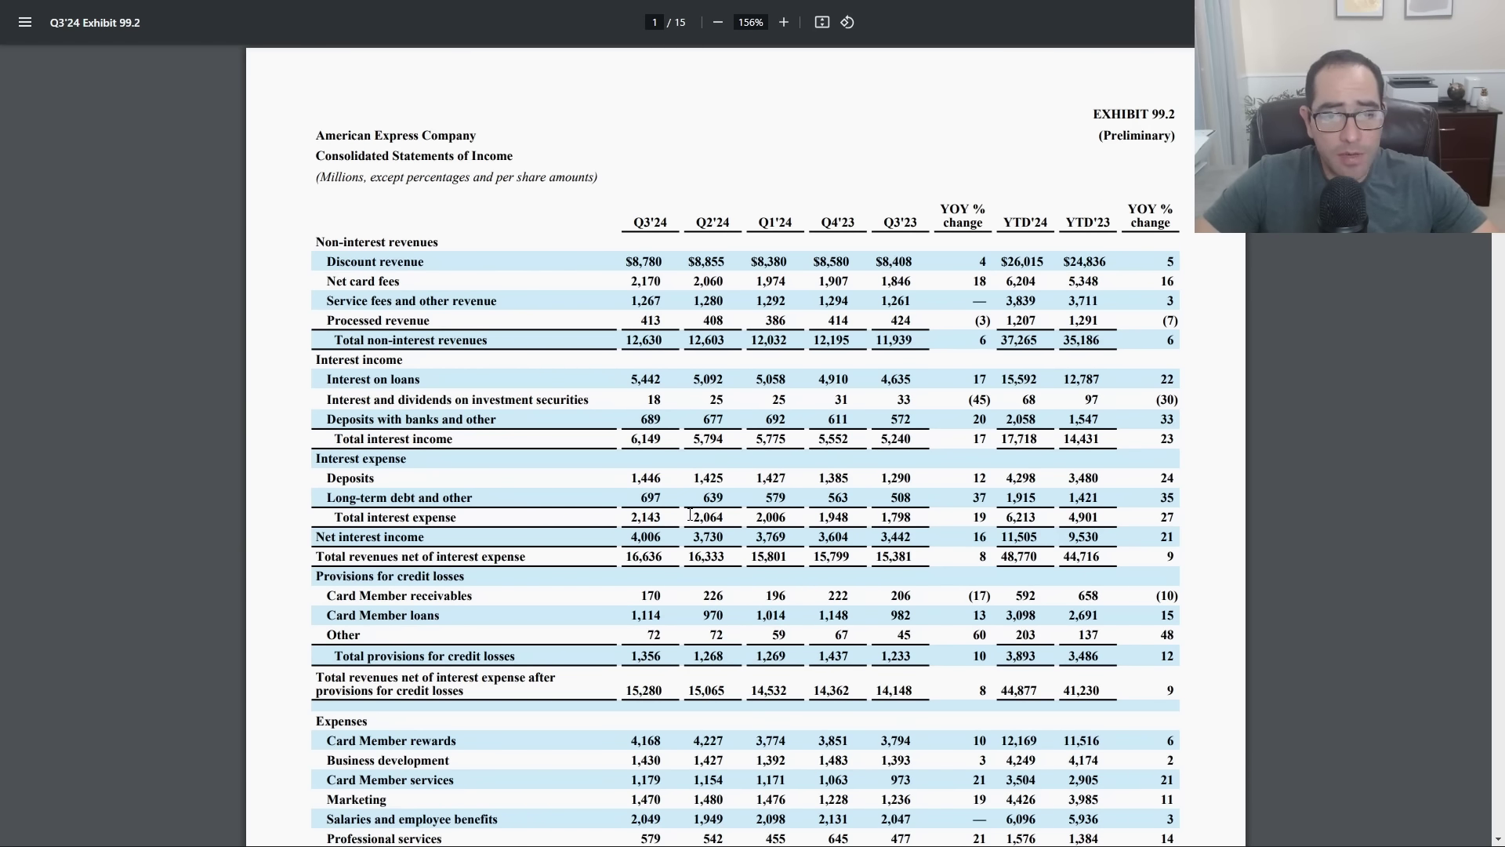
{"action": "left_click_drag", "start_coordinate": [629, 556], "coordinate": [789, 549]}
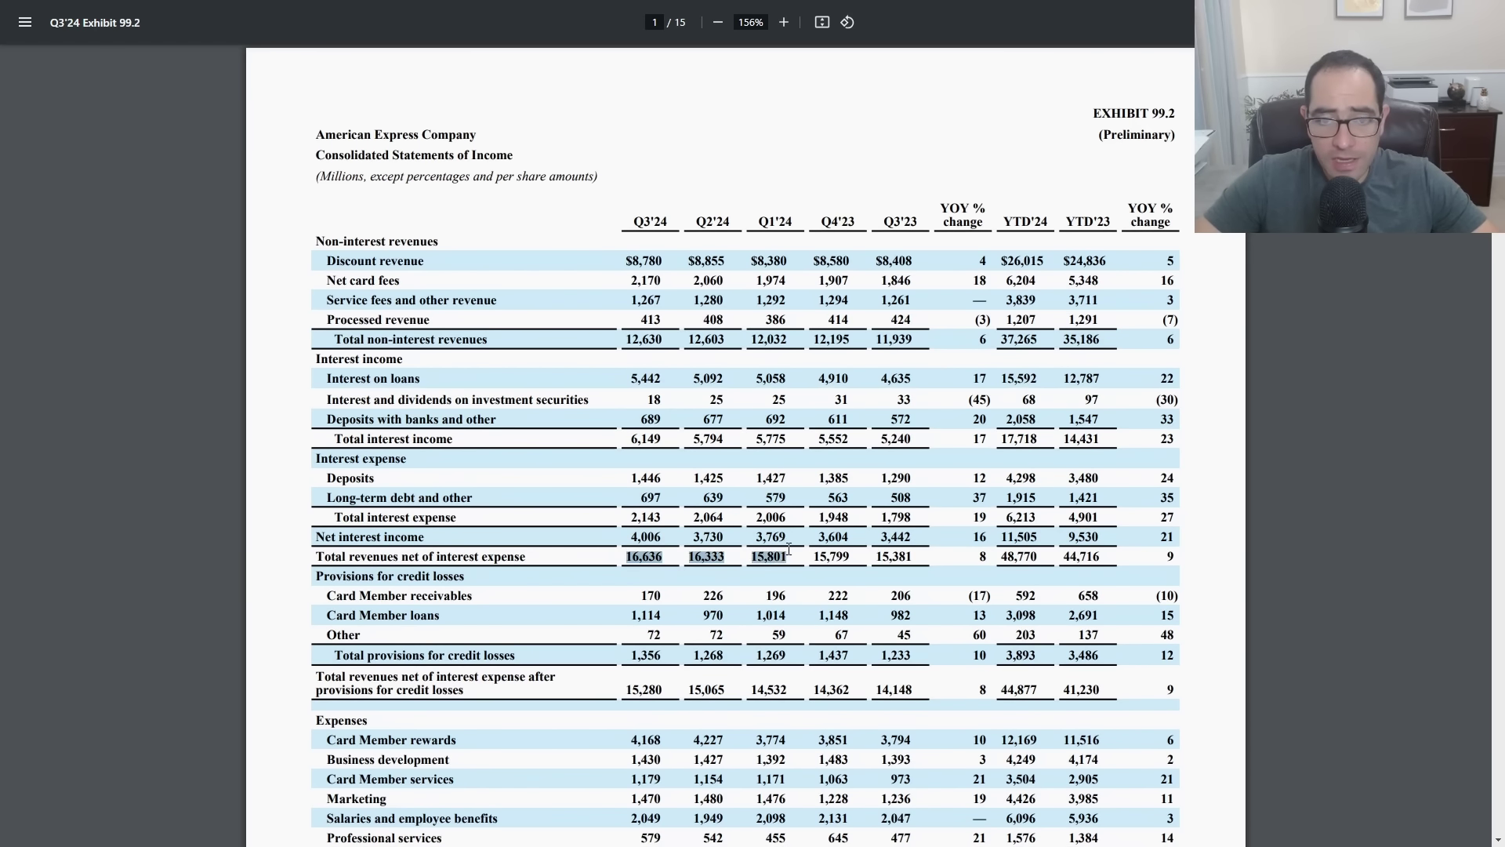
{"action": "left_click", "coordinate": [799, 549]}
- Add 48770 and 15799 in Calculator to get trailing twelve-month revenue, and dismiss Calculator
{"action": "key", "text": "alt+Tab"}
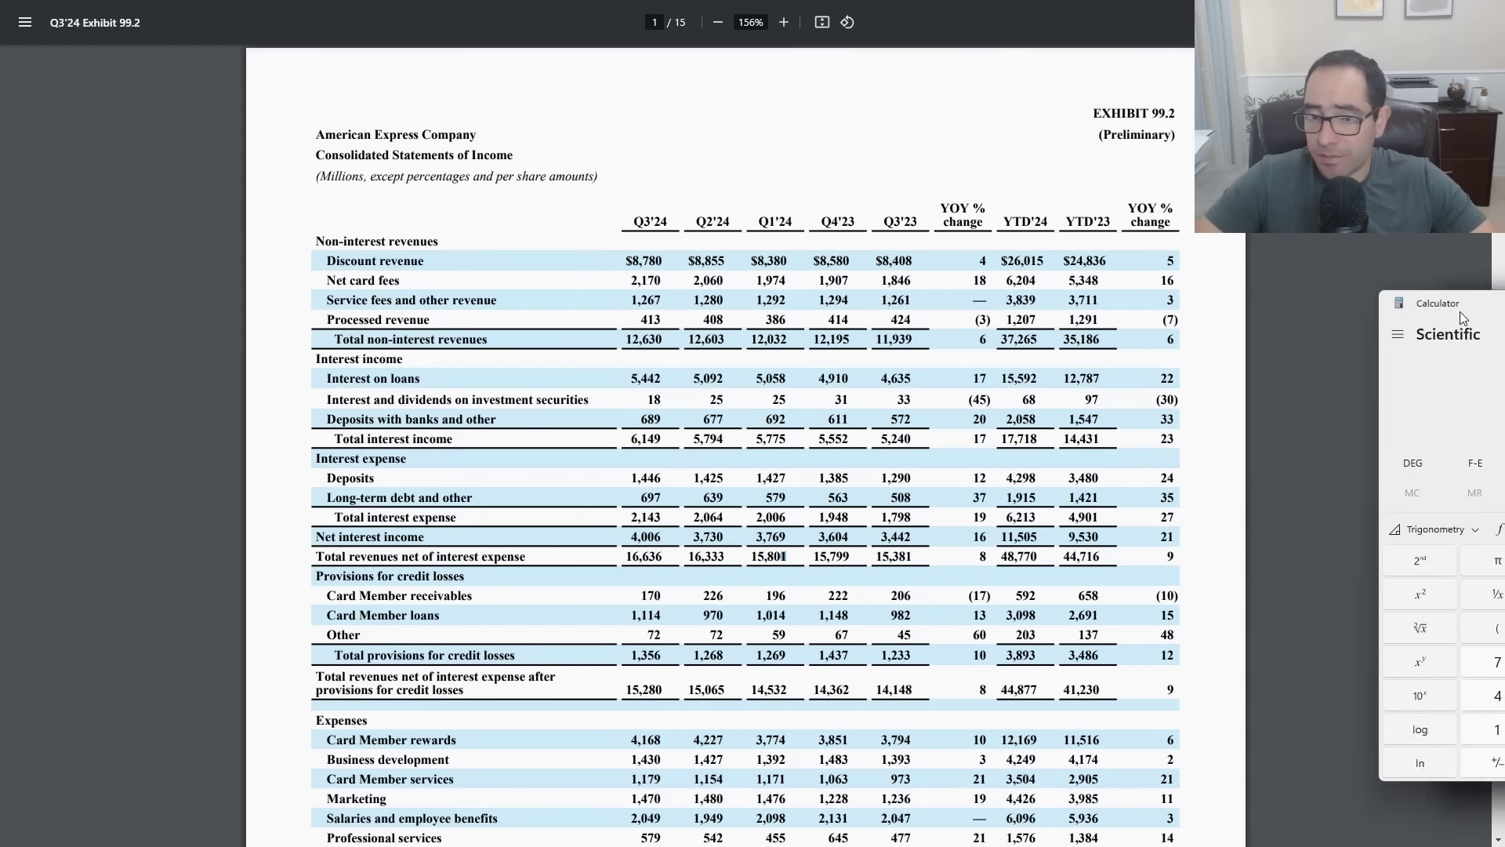
{"action": "type", "text": "48"}
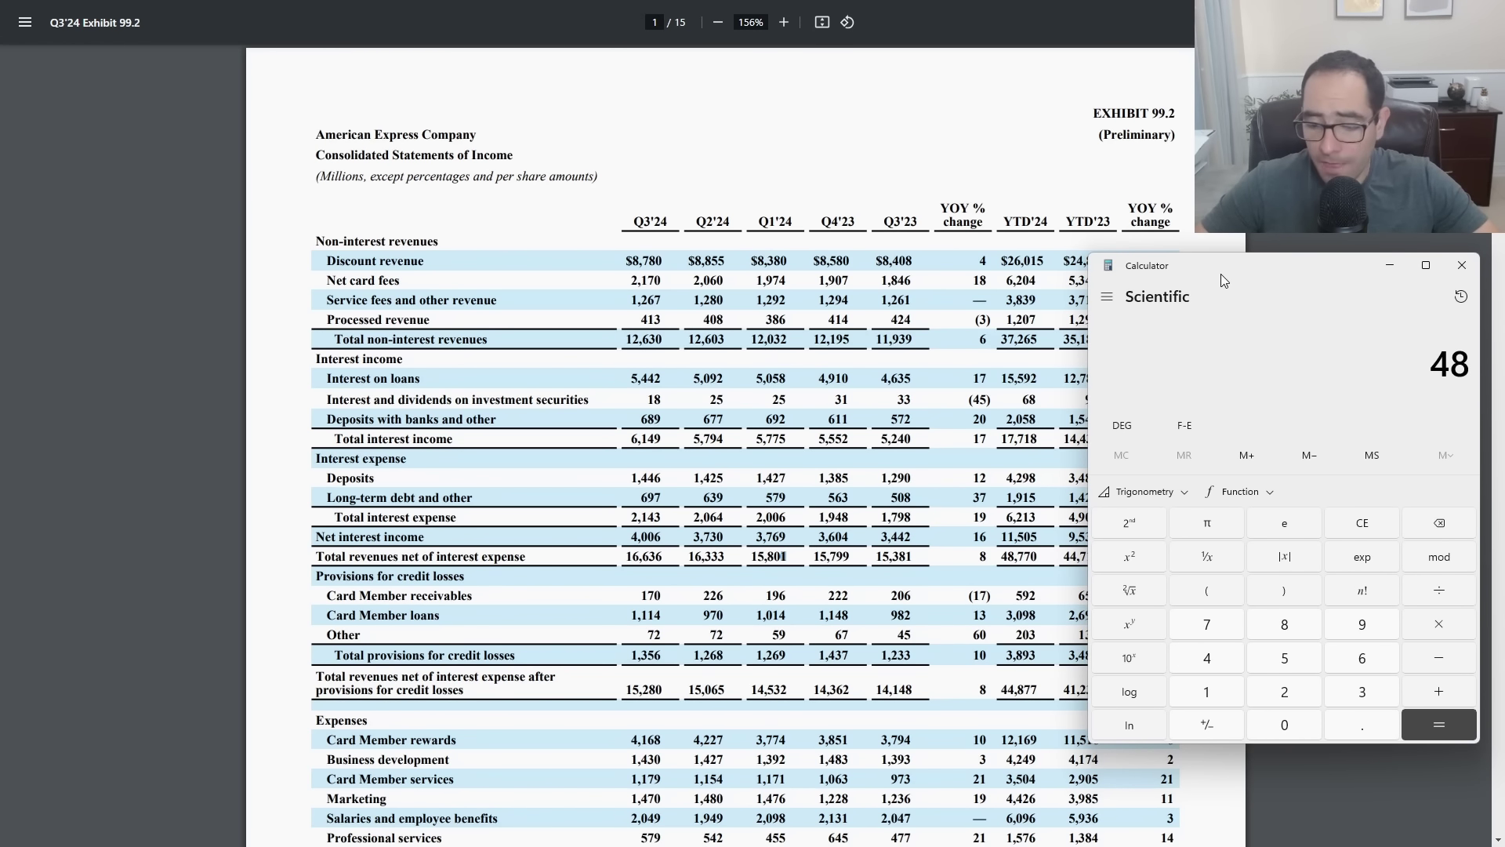
{"action": "type", "text": "770 "}
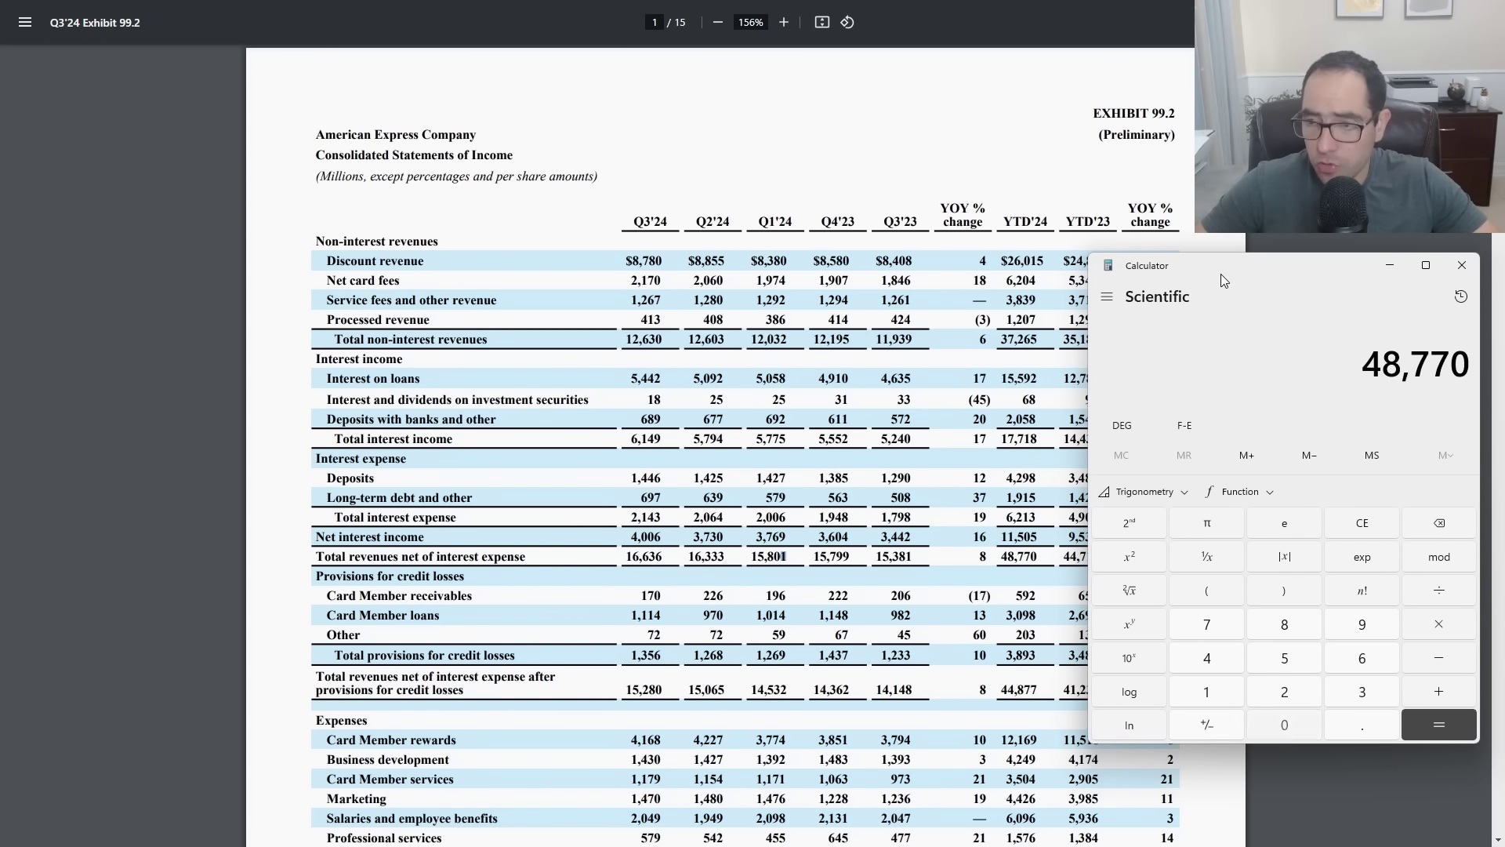
{"action": "type", "text": "+"}
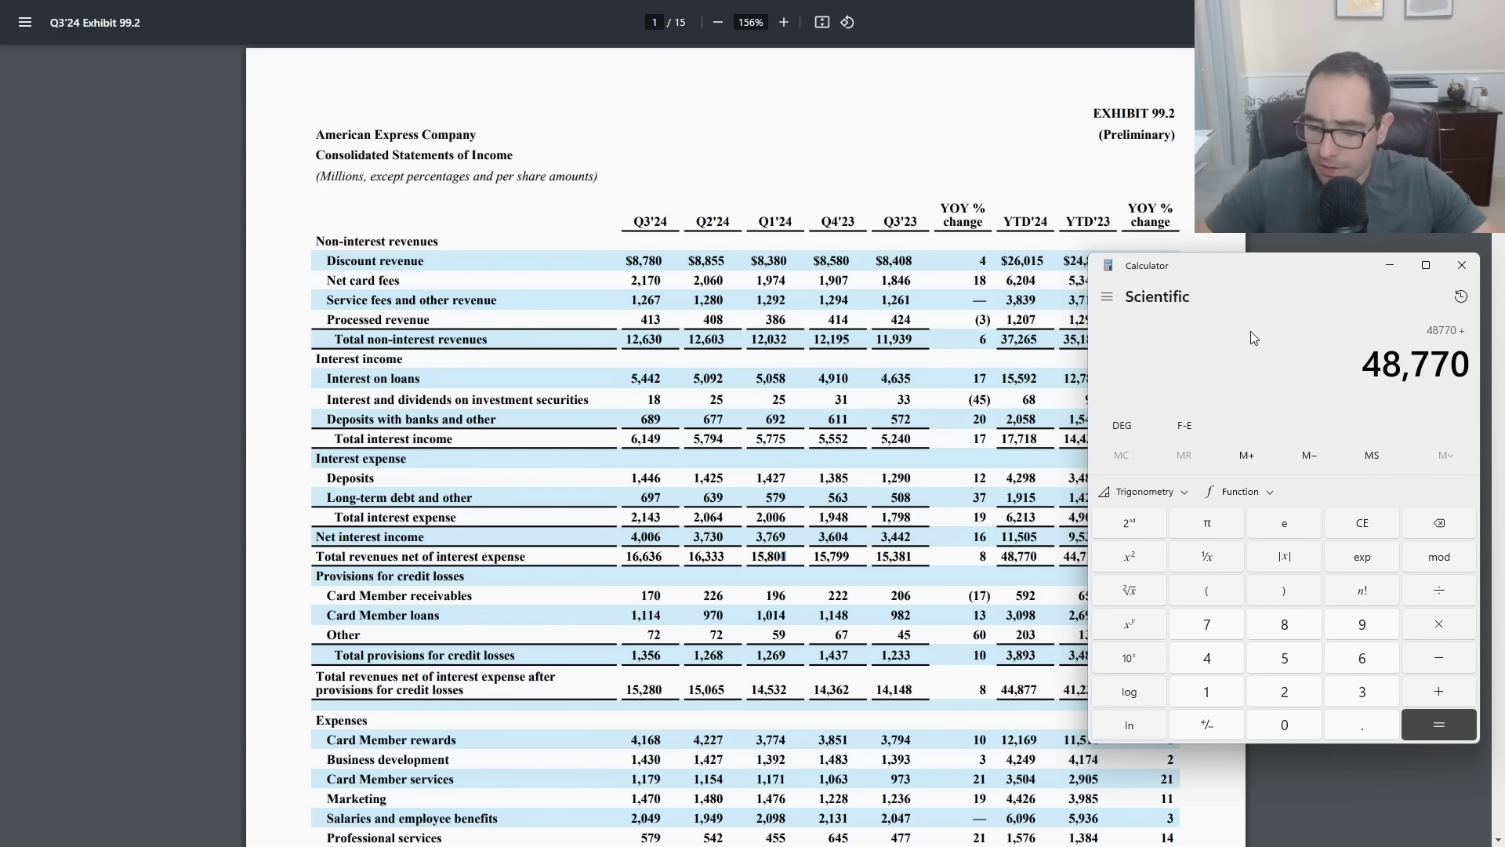
{"action": "type", "text": "15799"}
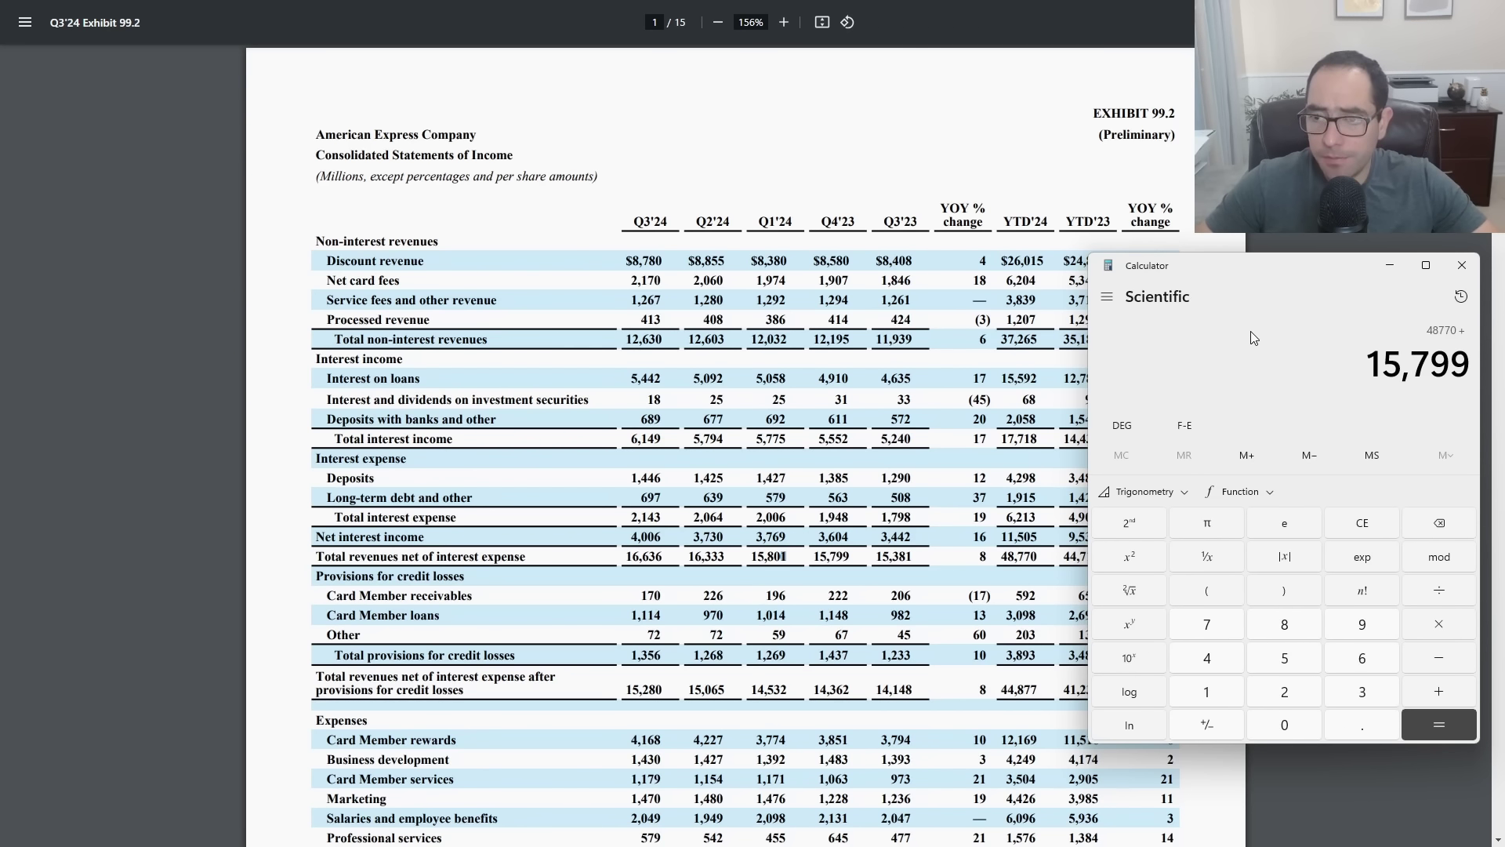
{"action": "key", "text": "Return"}
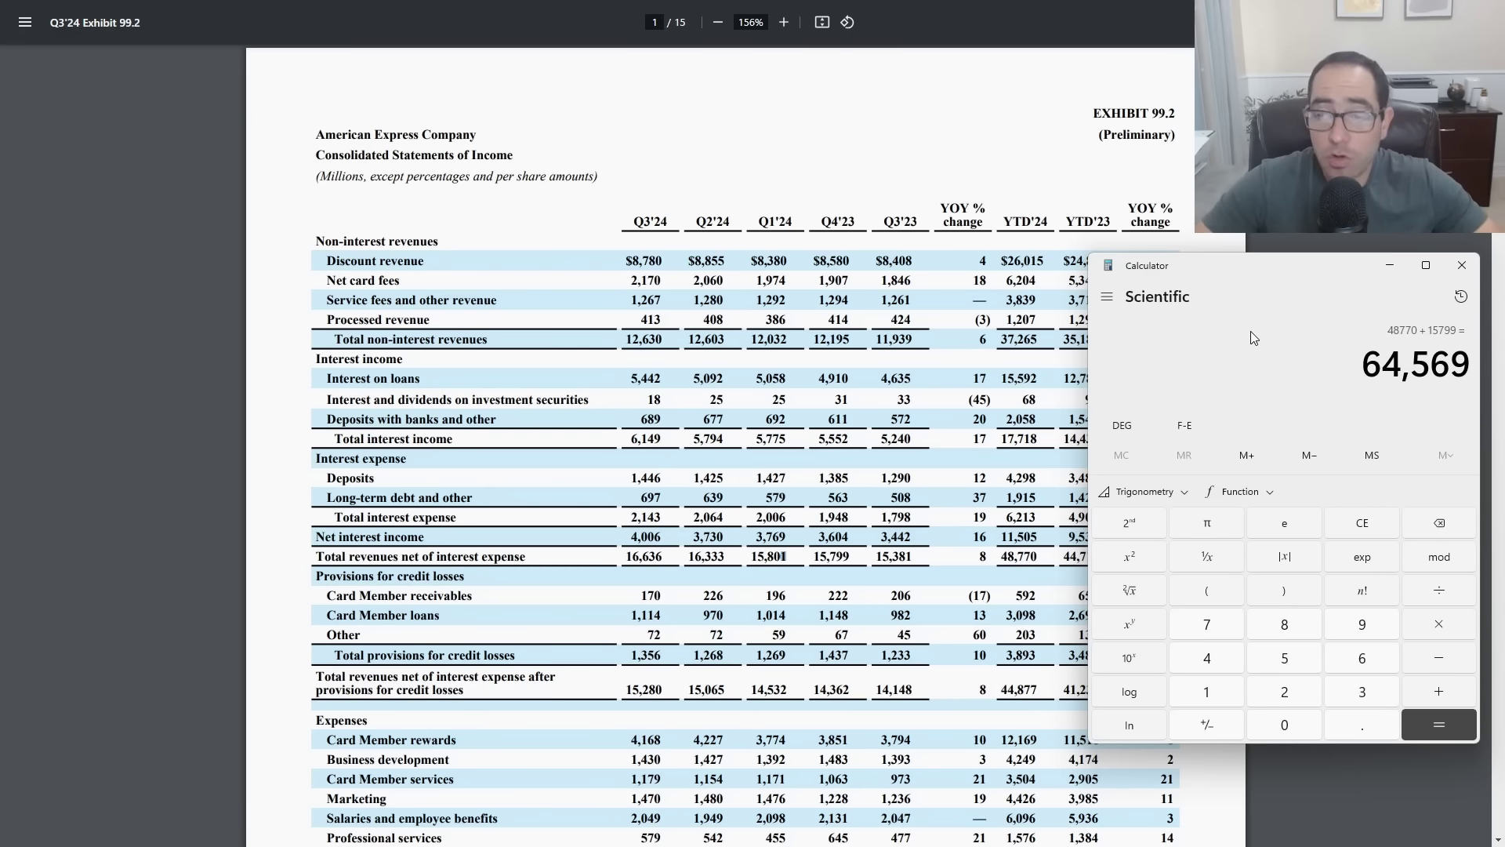
{"action": "left_click", "coordinate": [1462, 265]}
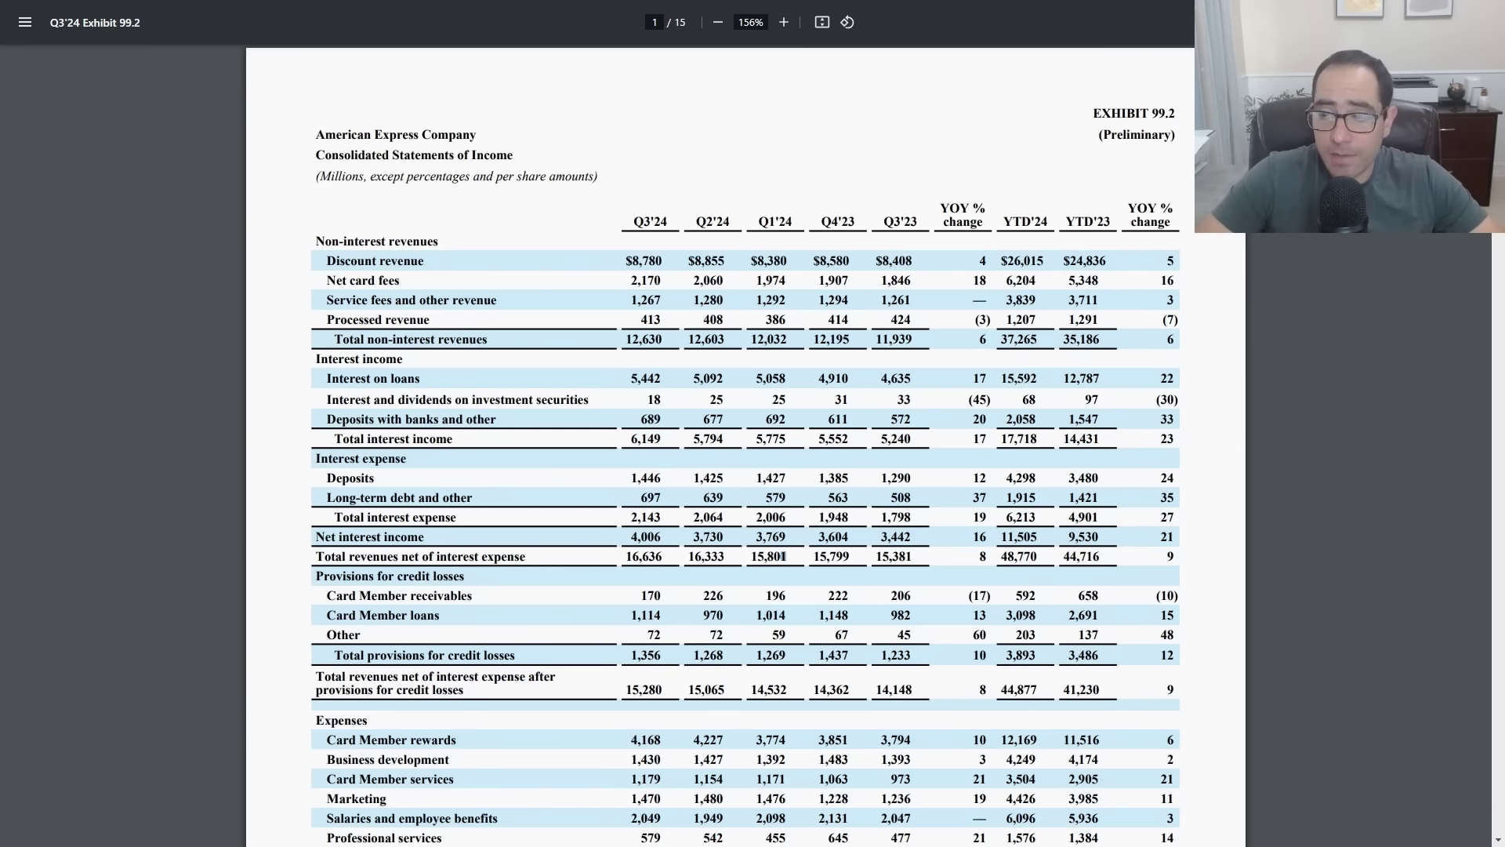
- Find the Diluted section of earnings per common share and highlight its average common shares outstanding figures
{"action": "scroll", "coordinate": [703, 520], "scroll_direction": "down", "scroll_amount": 3}
{"action": "scroll", "coordinate": [704, 520], "scroll_direction": "down", "scroll_amount": 3}
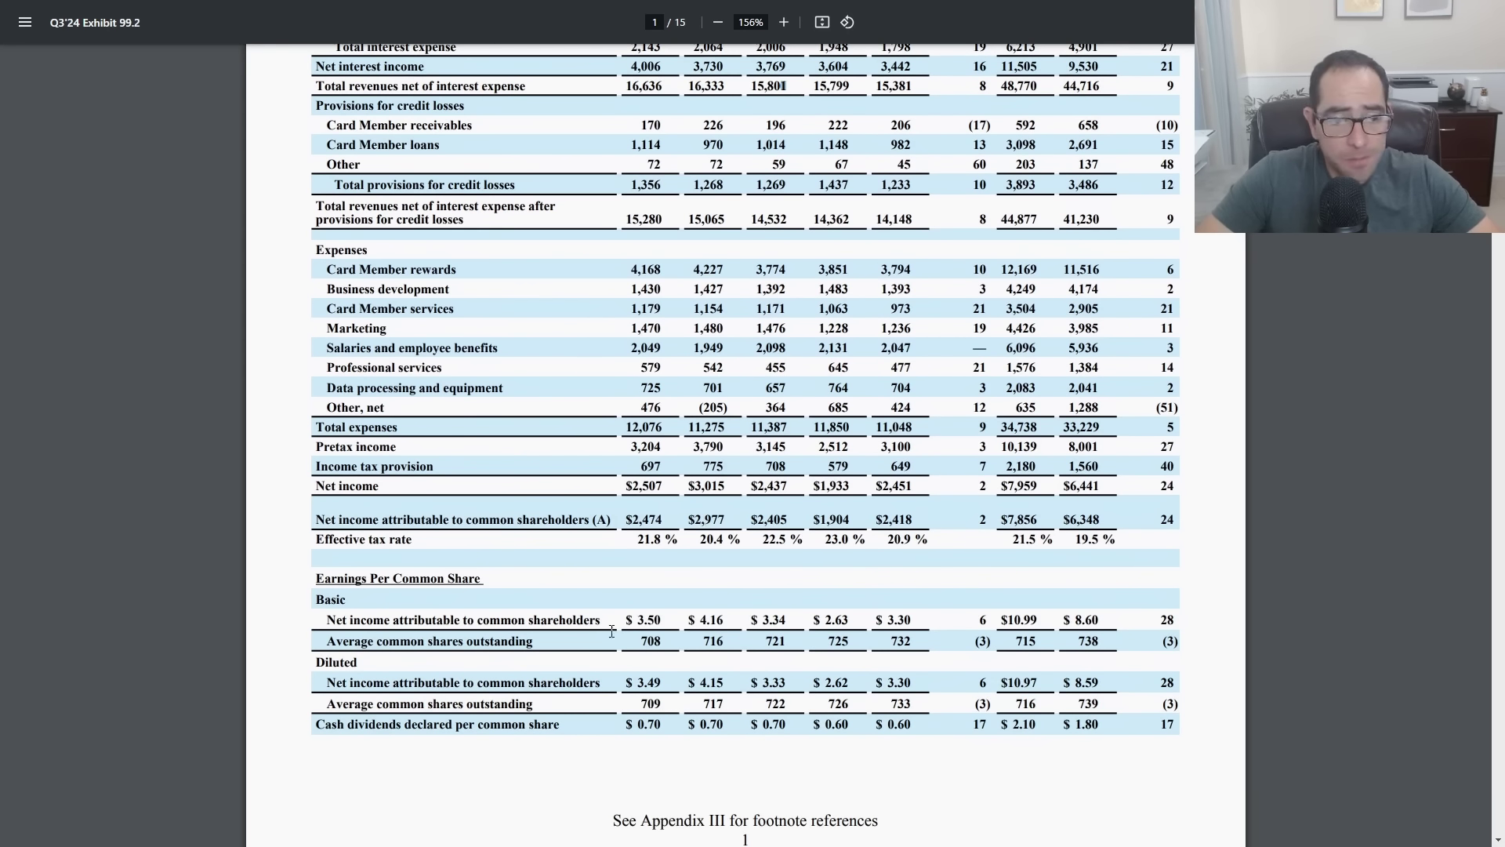
{"action": "left_click_drag", "start_coordinate": [327, 657], "coordinate": [848, 704]}
{"action": "left_click", "coordinate": [847, 703]}
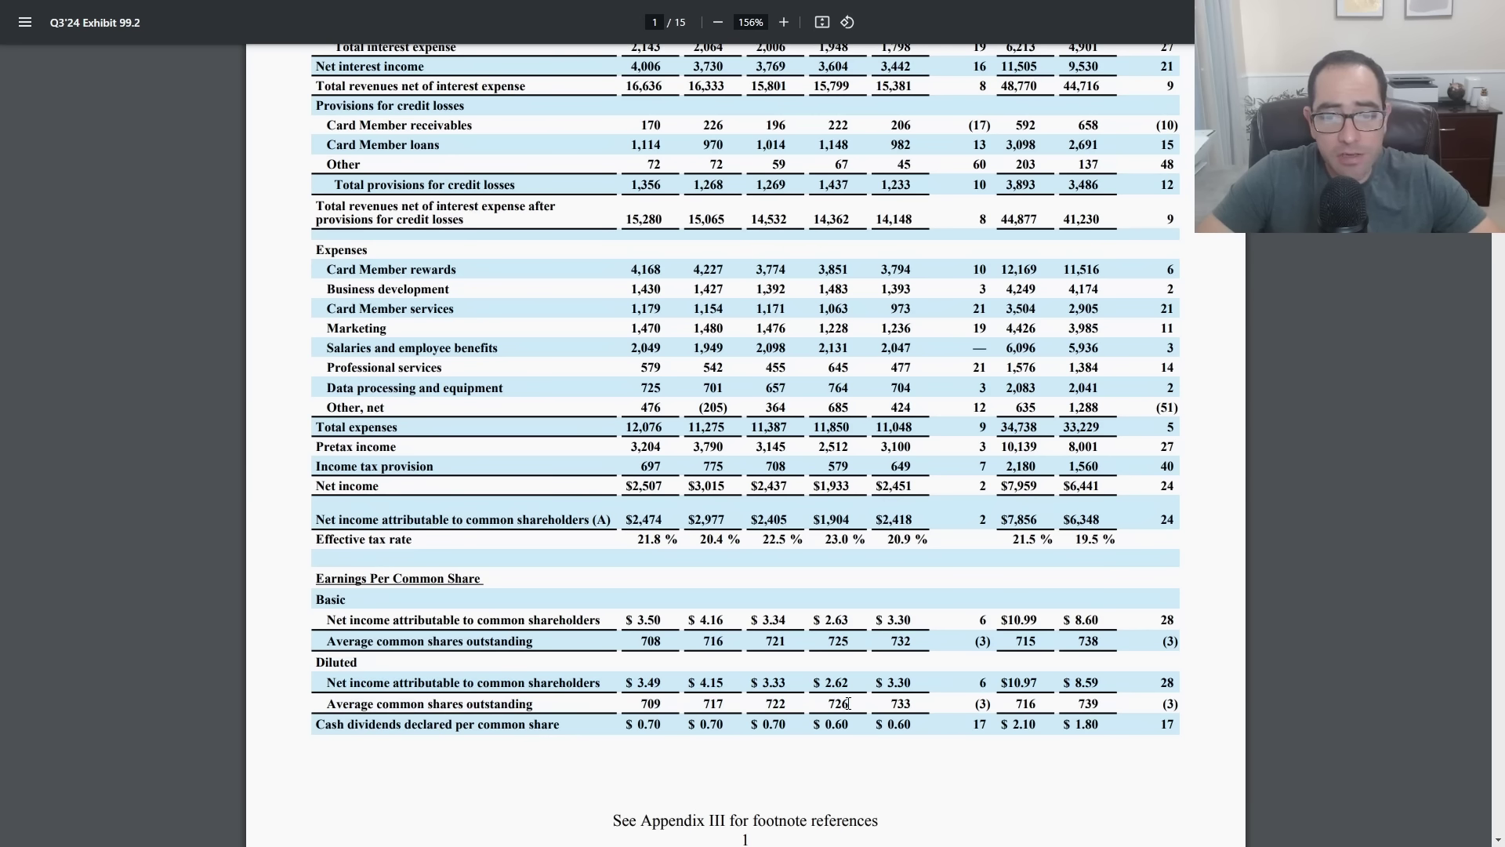
{"action": "left_click", "coordinate": [643, 704]}
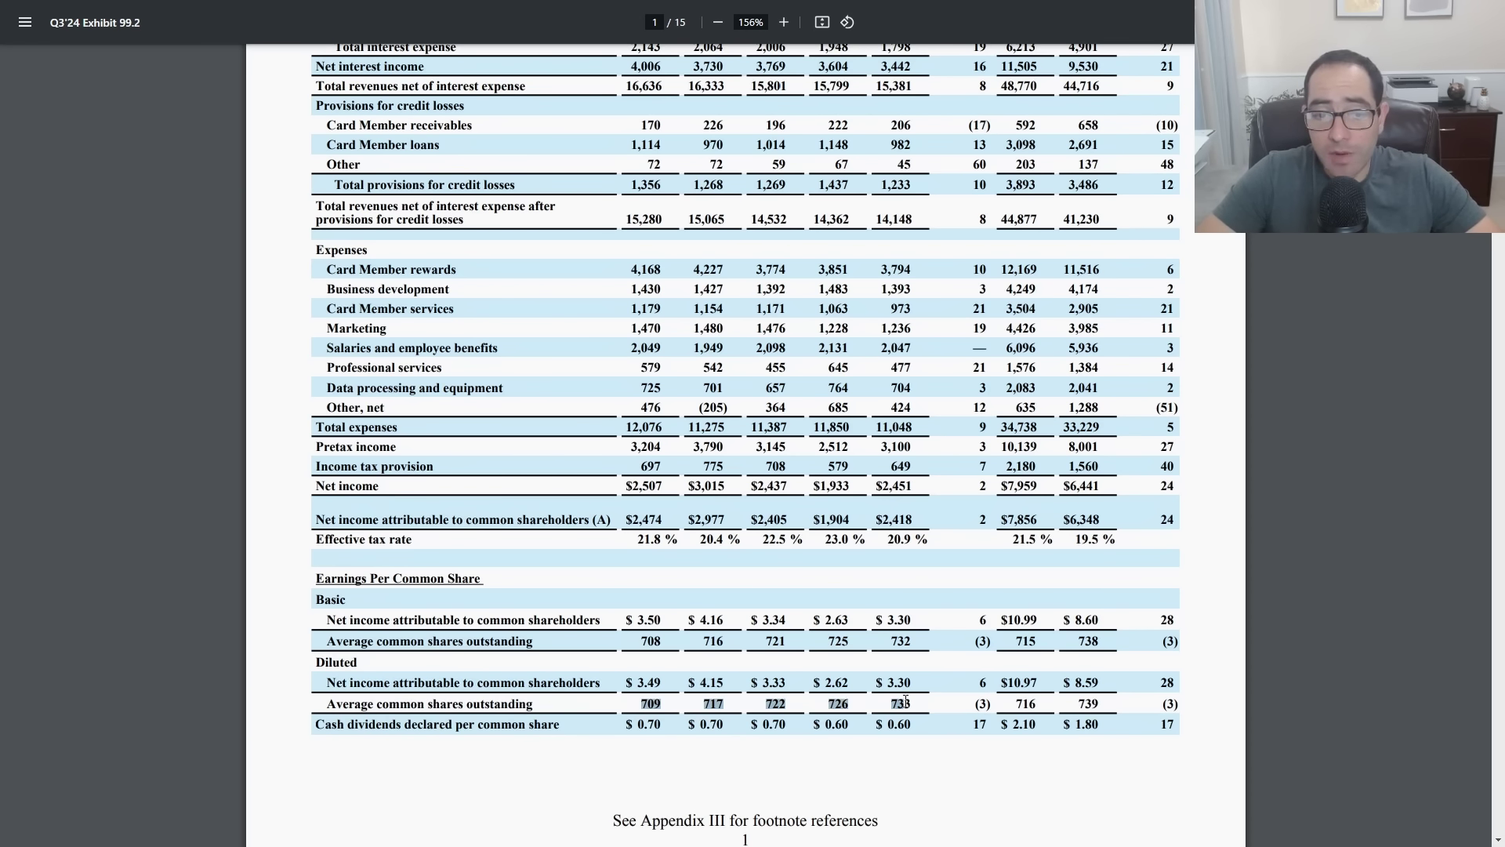
- Divide the 64,569 revenue total by 709 in Calculator to get revenue per share, and return to the PDF
{"action": "key", "text": "alt+Tab"}
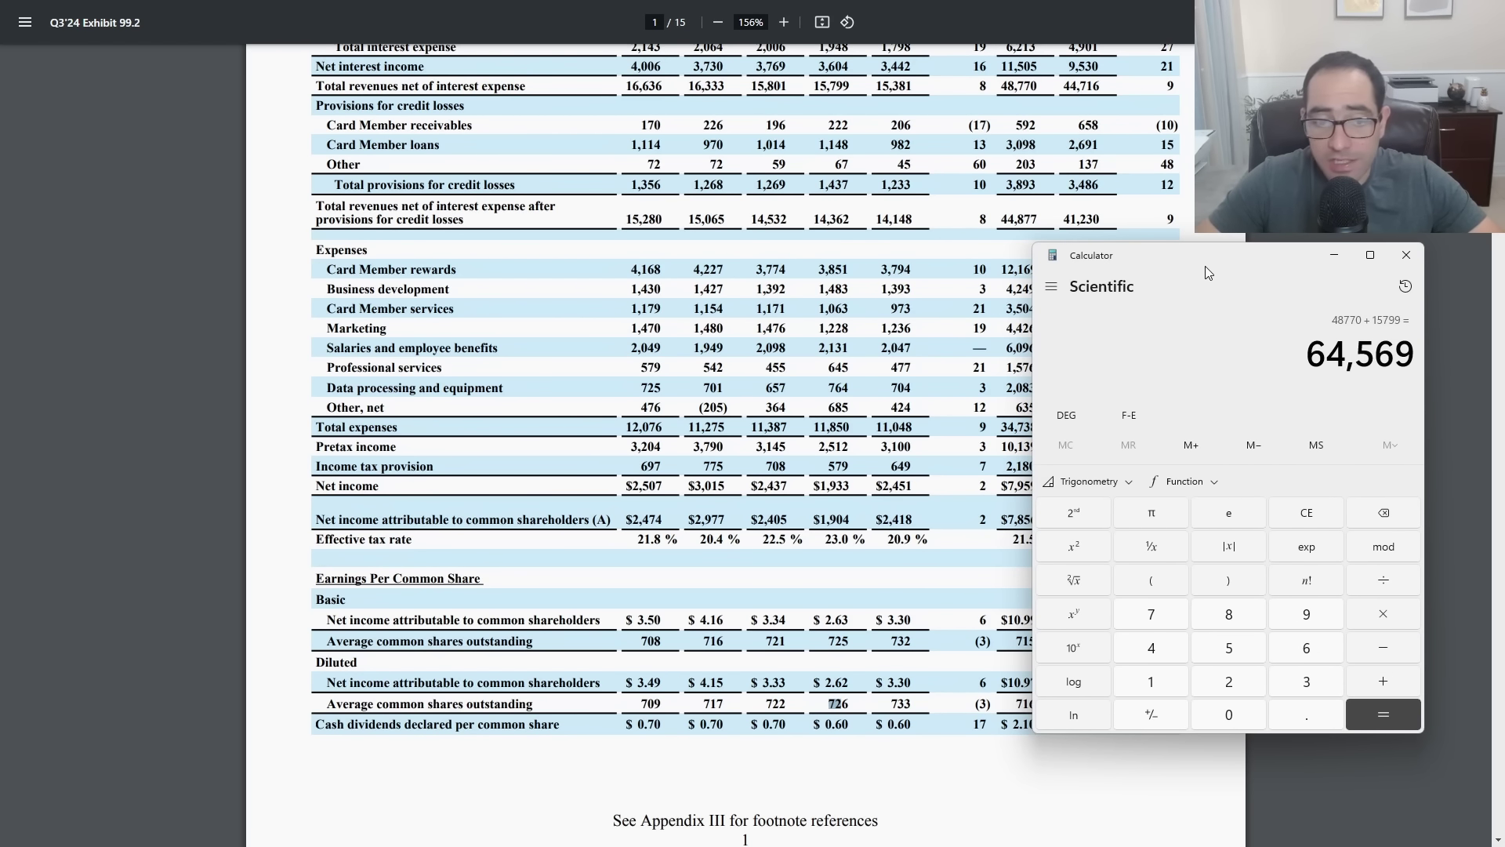
{"action": "key", "text": "slash"}
{"action": "type", "text": "709"}
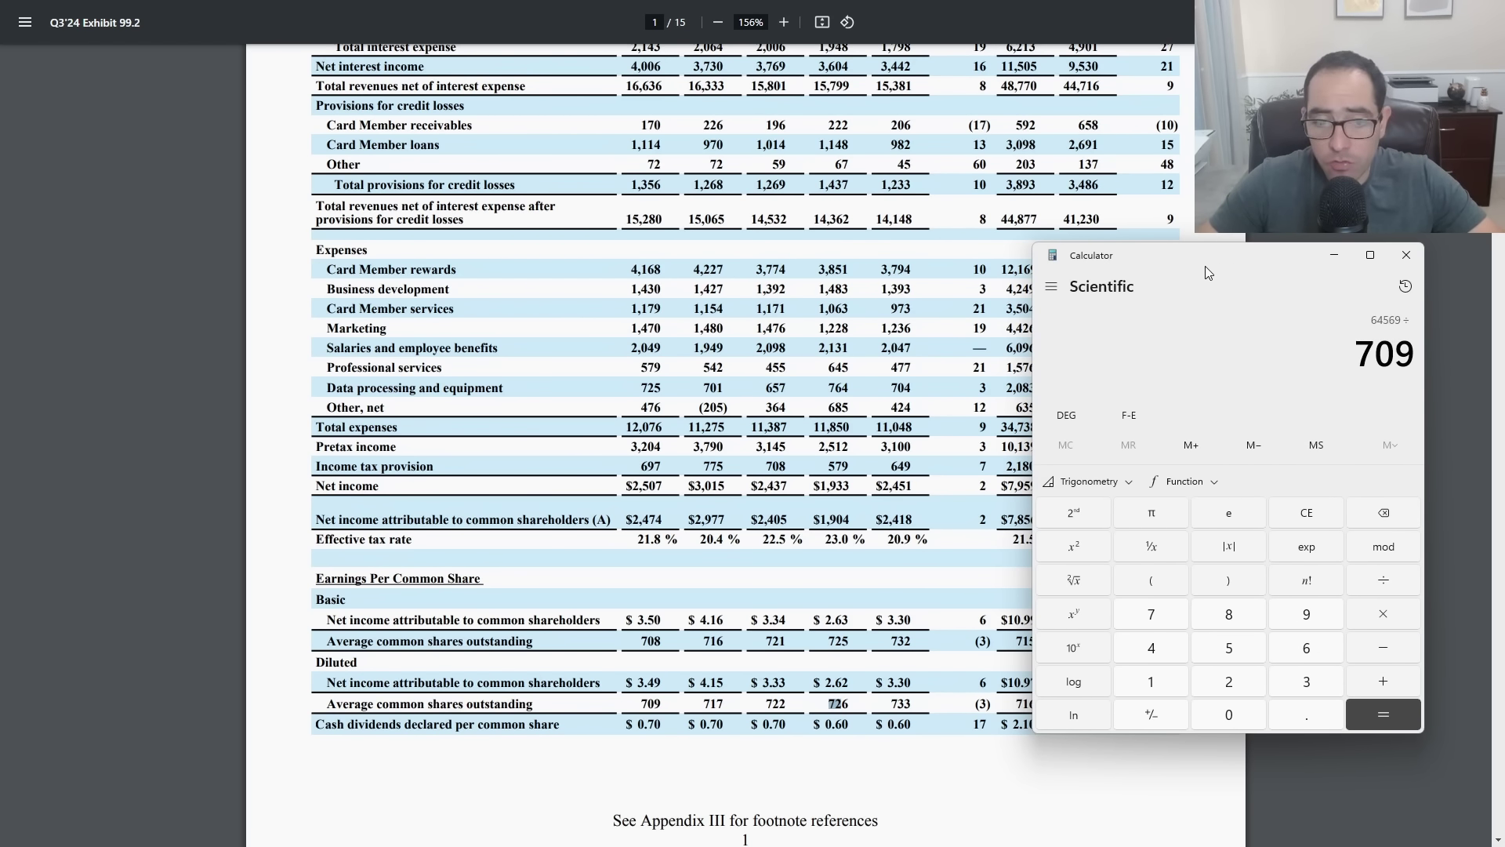
{"action": "key", "text": "Return"}
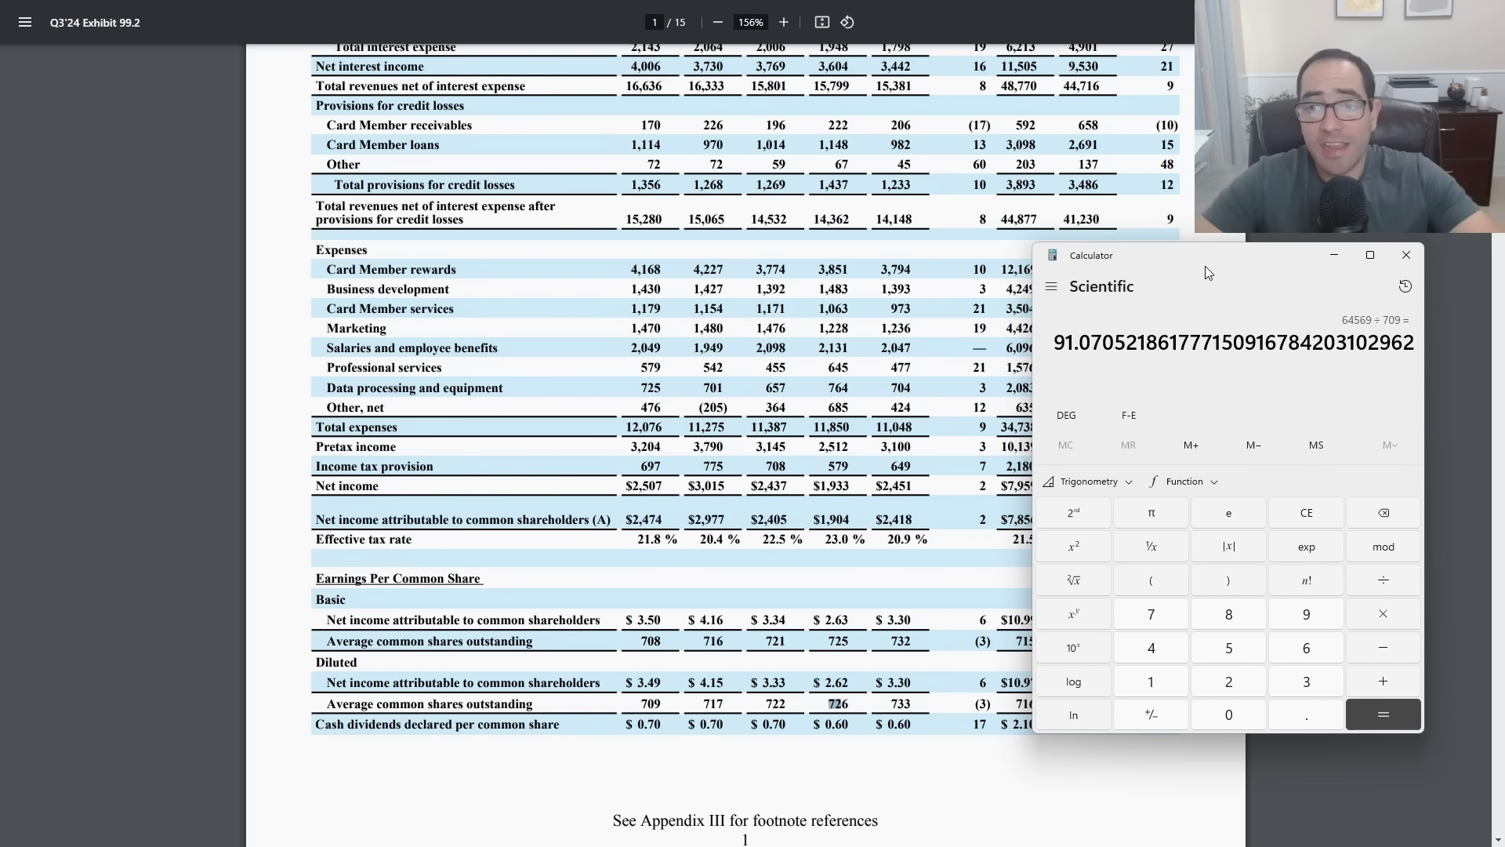
{"action": "key", "text": "alt+Tab"}
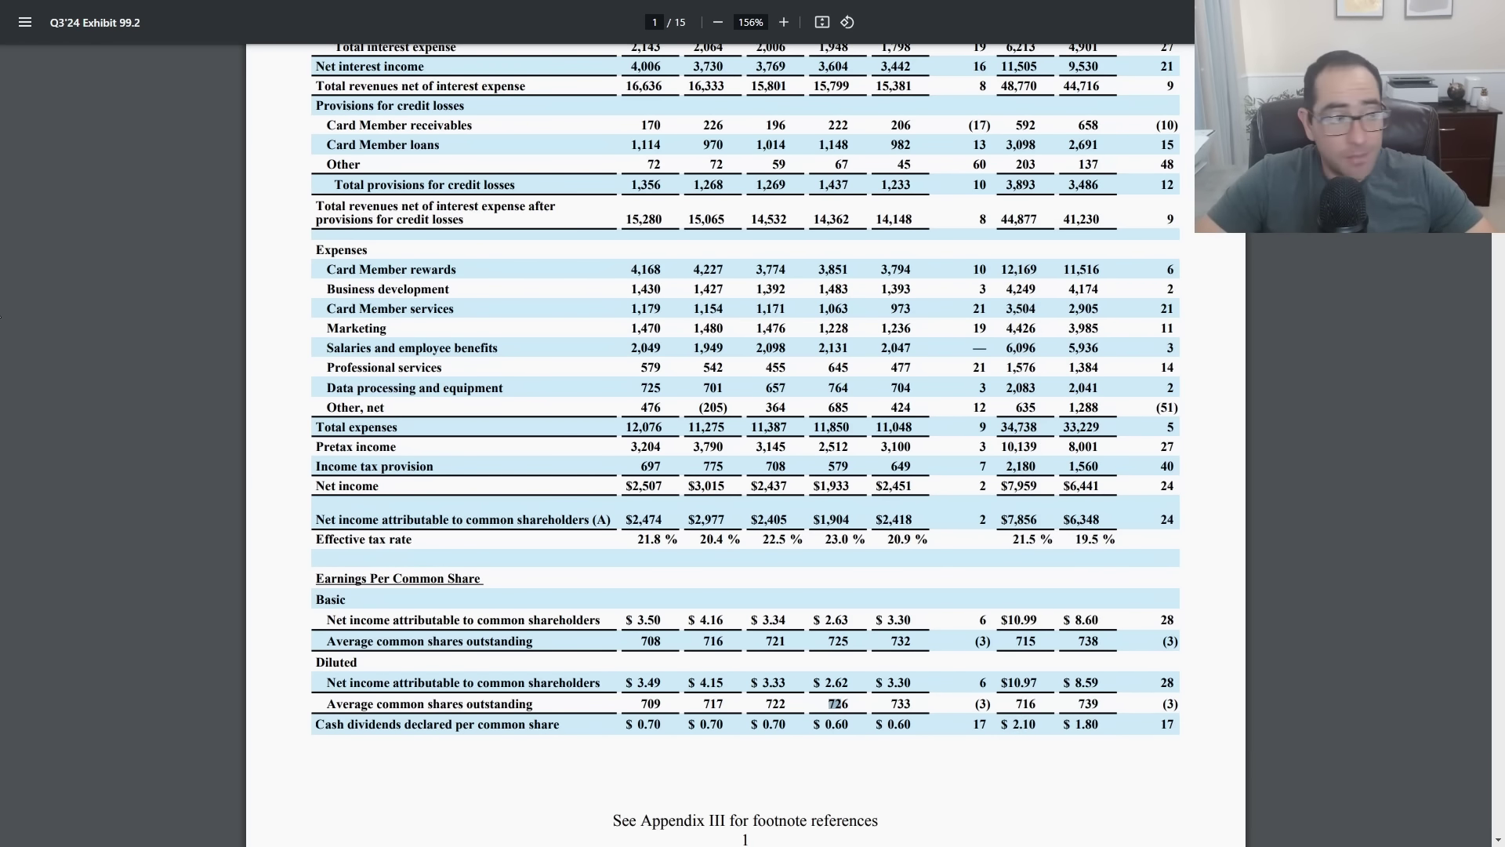
- Switch to the AXP chart, load the valuation ratio panes, and delete the P/E and P/CF panes to keep only the P/S ratio
{"action": "key", "text": "alt+Tab"}
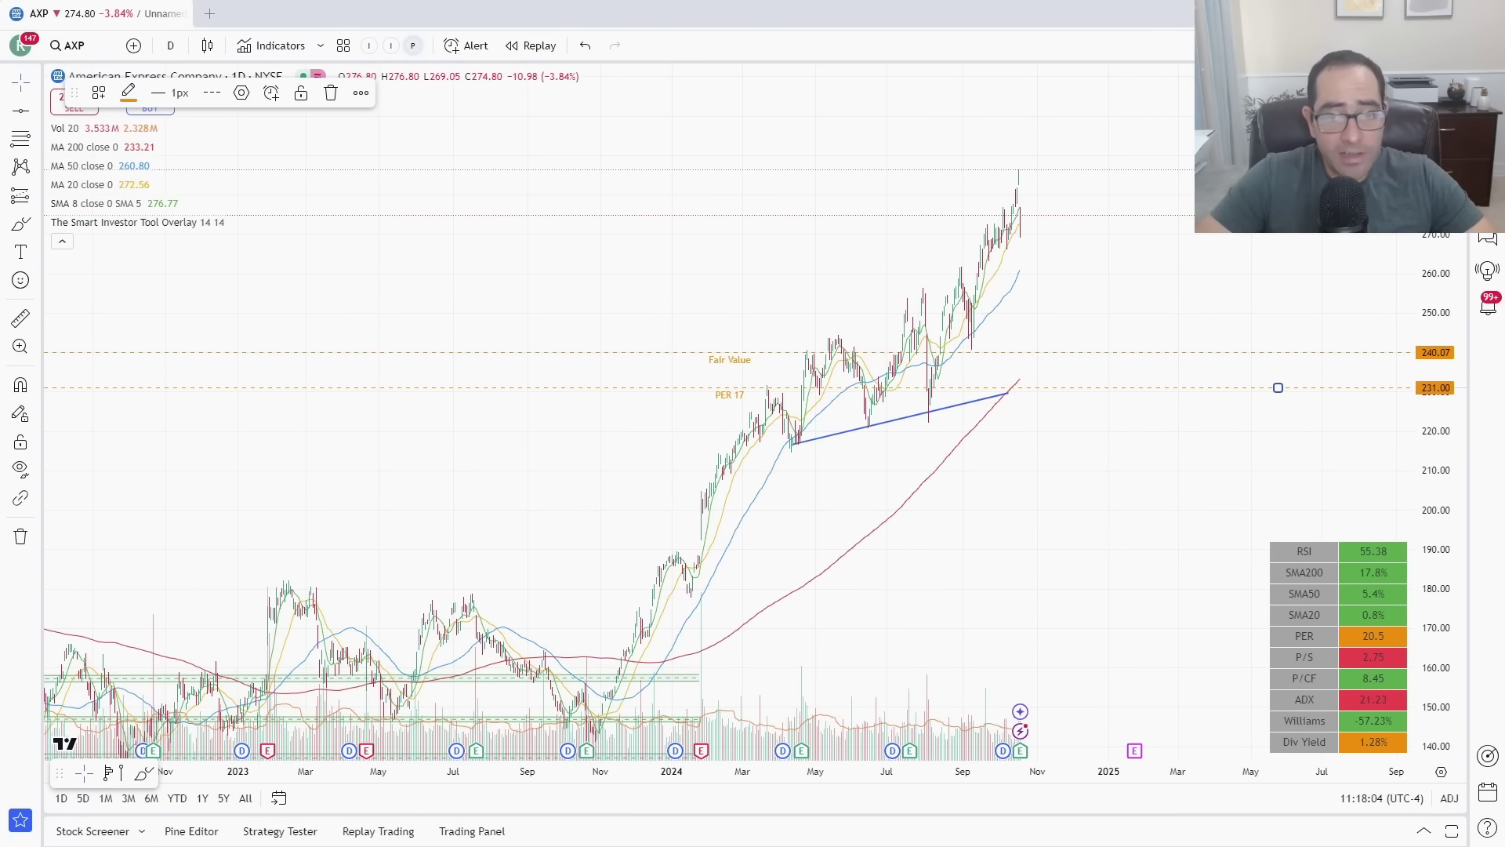
{"action": "left_click", "coordinate": [413, 46]}
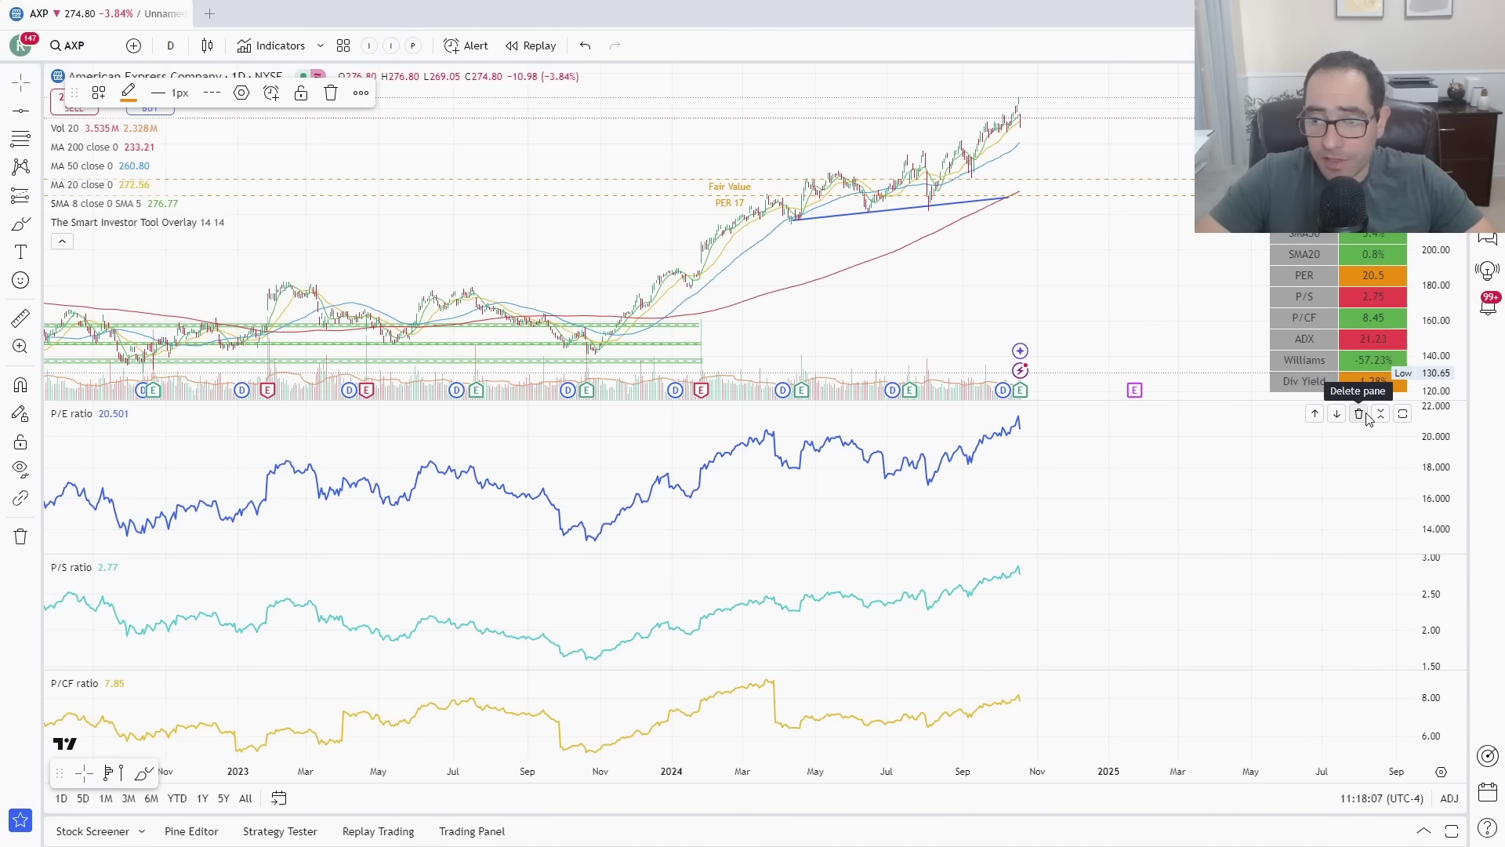
{"action": "left_click", "coordinate": [1360, 414]}
{"action": "left_click", "coordinate": [1359, 659]}
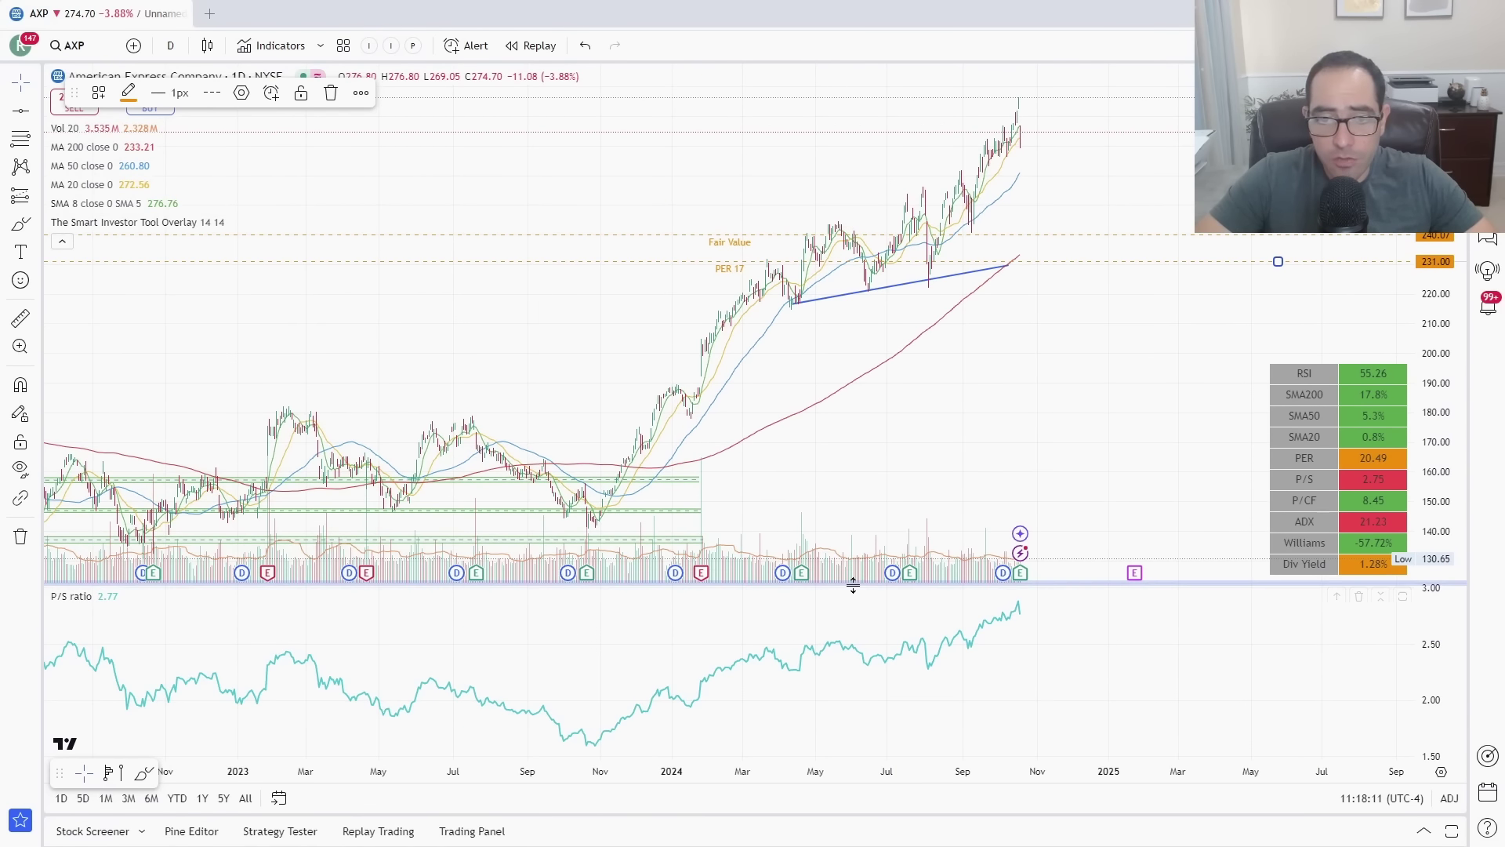
- Enlarge the P/S ratio pane and examine the ratio's history from 2022 onward
{"action": "key", "text": "F11"}
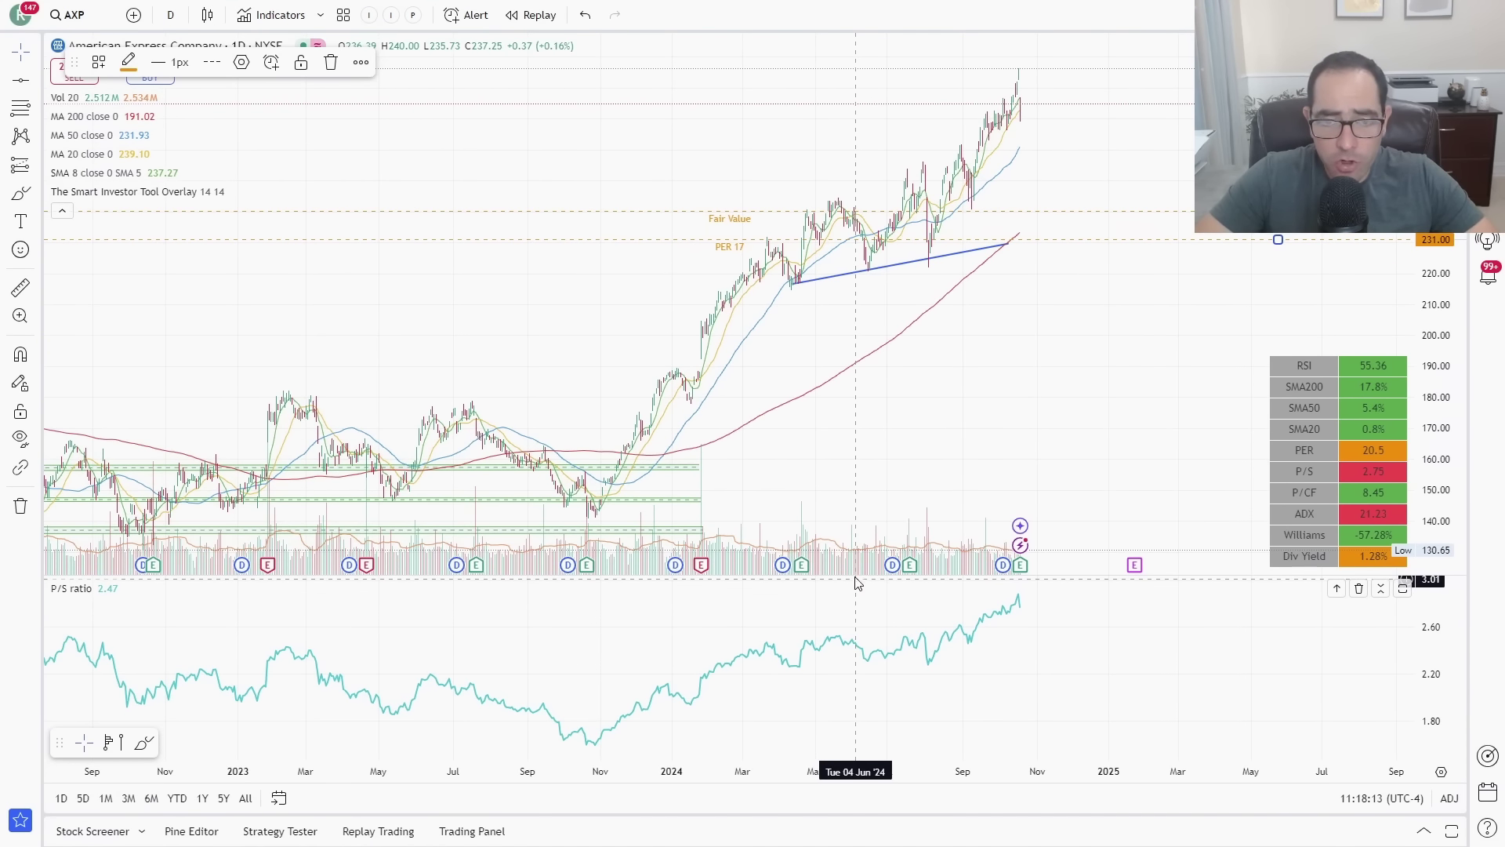
{"action": "left_click_drag", "start_coordinate": [856, 582], "coordinate": [907, 392]}
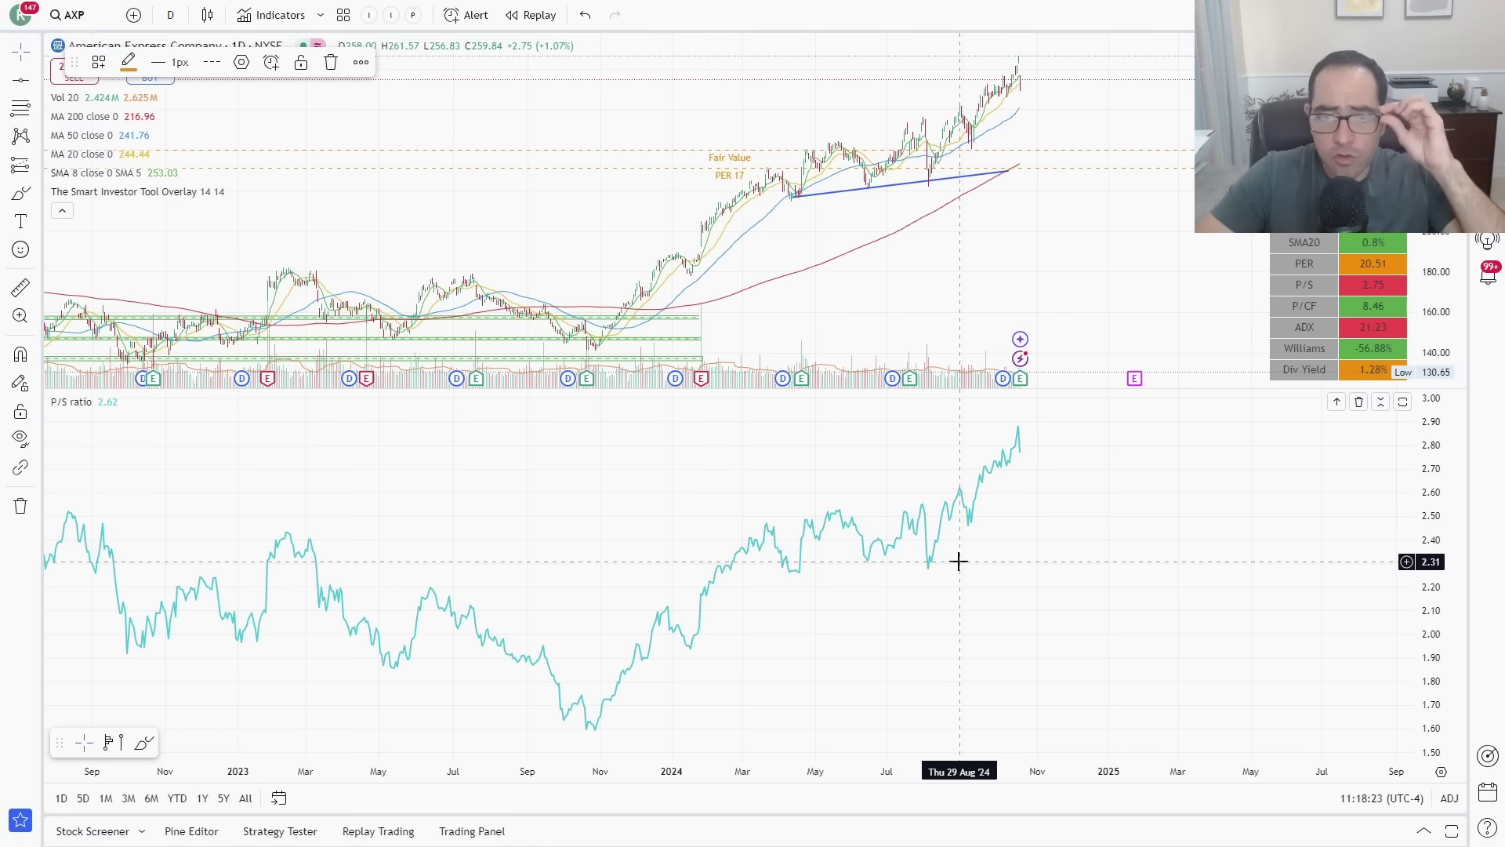
{"action": "scroll", "coordinate": [958, 561], "scroll_direction": "down", "scroll_amount": 2}
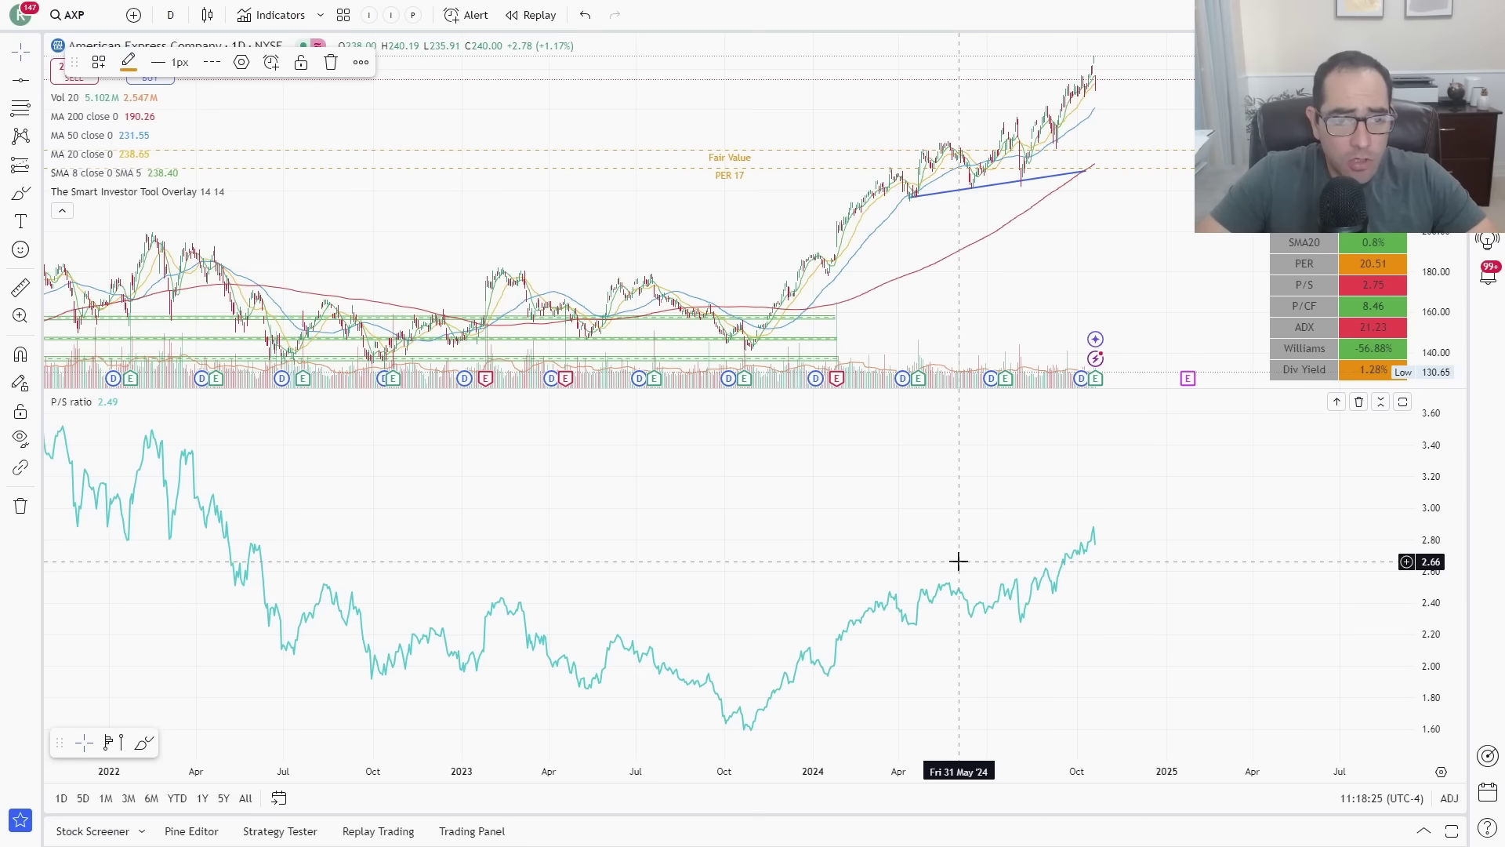
- Mark the 2024 lows and the latest high of the P/S ratio curve with freehand Brush strokes
{"action": "left_click", "coordinate": [138, 743]}
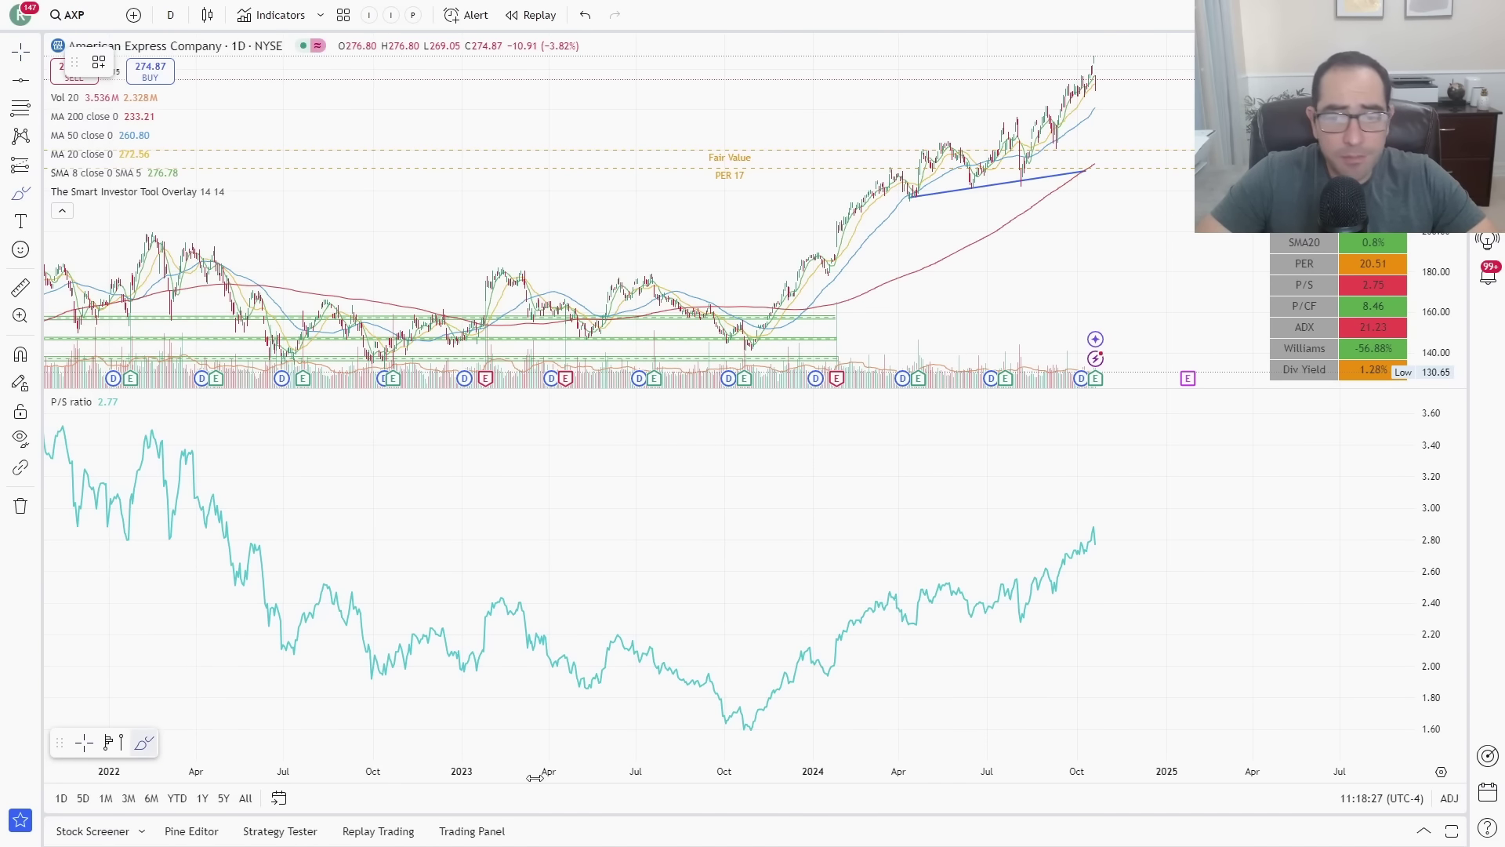
{"action": "left_click_drag", "start_coordinate": [910, 629], "coordinate": [918, 608]}
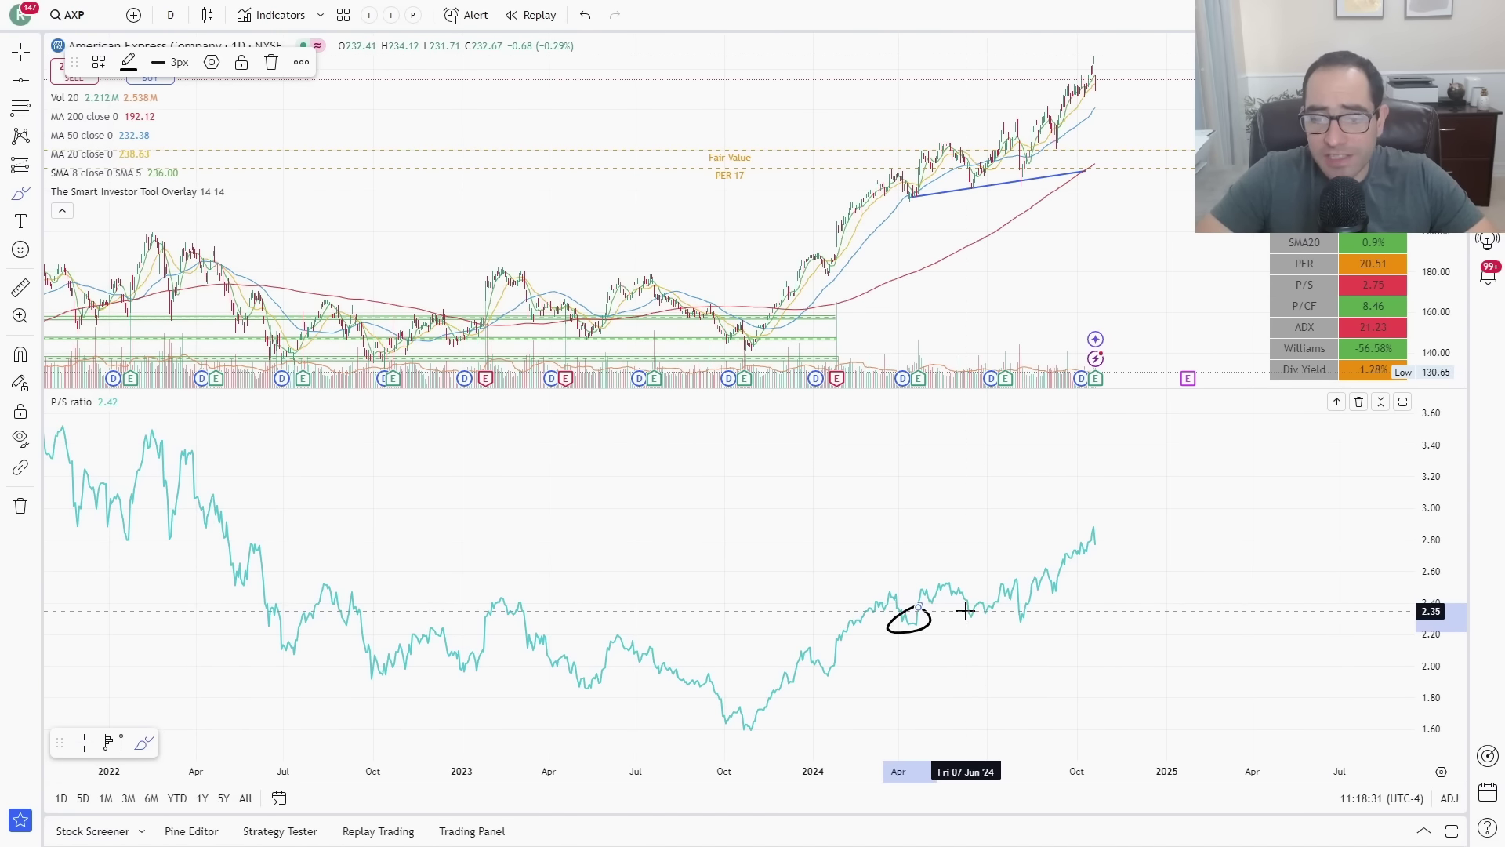
{"action": "left_click_drag", "start_coordinate": [970, 608], "coordinate": [1029, 606]}
{"action": "mouse_move", "coordinate": [1052, 542]}
{"action": "left_mouse_down"}
{"action": "mouse_move", "coordinate": [1082, 585]}
{"action": "mouse_move", "coordinate": [1082, 509]}
{"action": "left_mouse_up"}
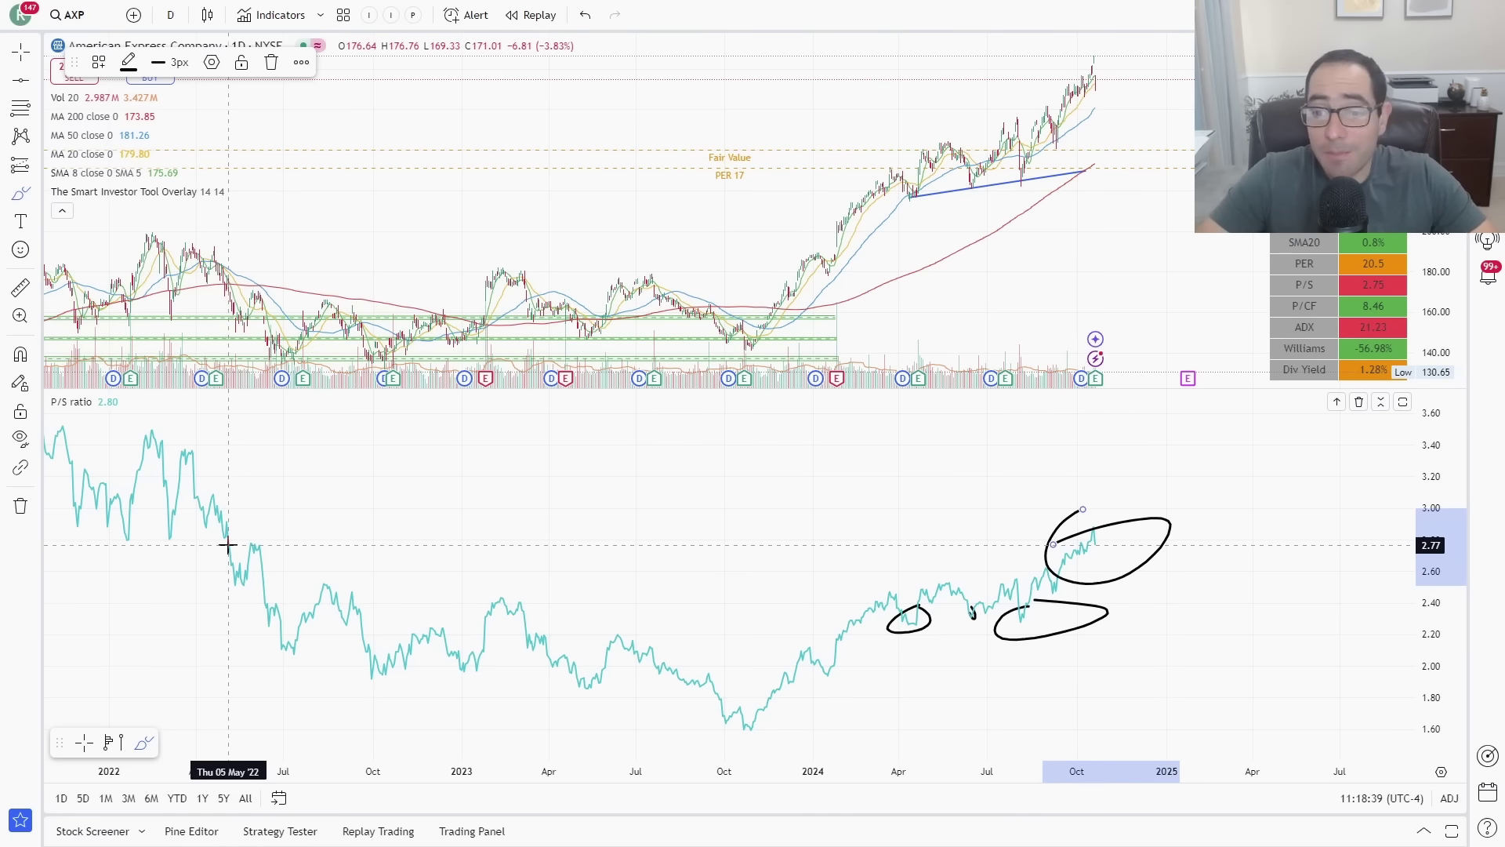
- Undo the brush strokes drawn on the P/S ratio pane
{"action": "key", "text": "ctrl"}
{"action": "key", "text": "ctrl+z"}
{"action": "key", "text": "ctrl+z"}
{"action": "key", "text": "ctrl+z"}
{"action": "key", "text": "ctrl+z"}
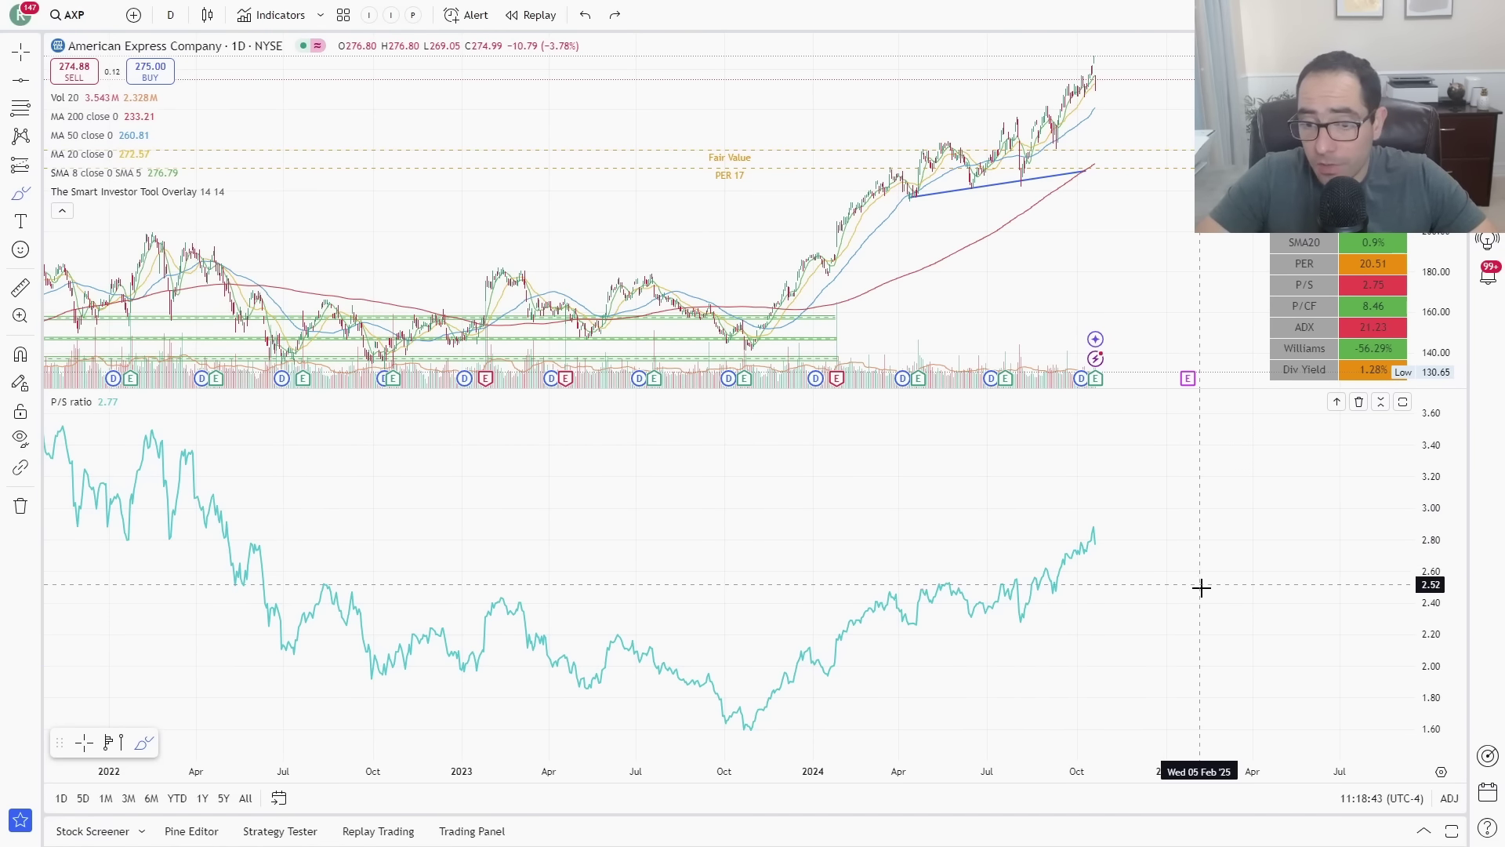
- Multiply the revenue per share by a P/S of 2.3 in Calculator, and return to the AXP chart
{"action": "key", "text": "alt+Tab"}
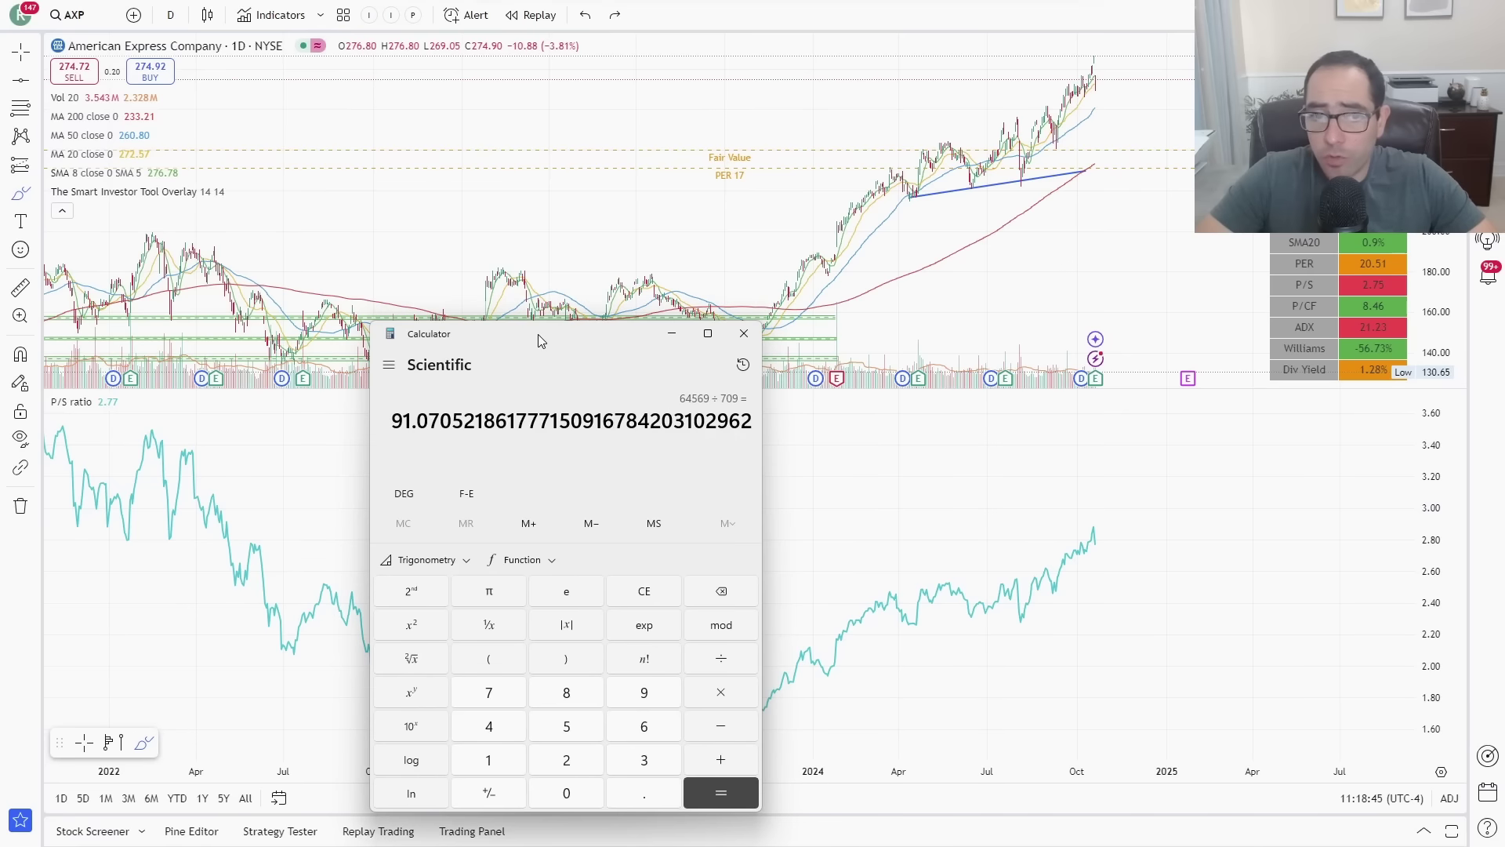
{"action": "type", "text": "*2.3"}
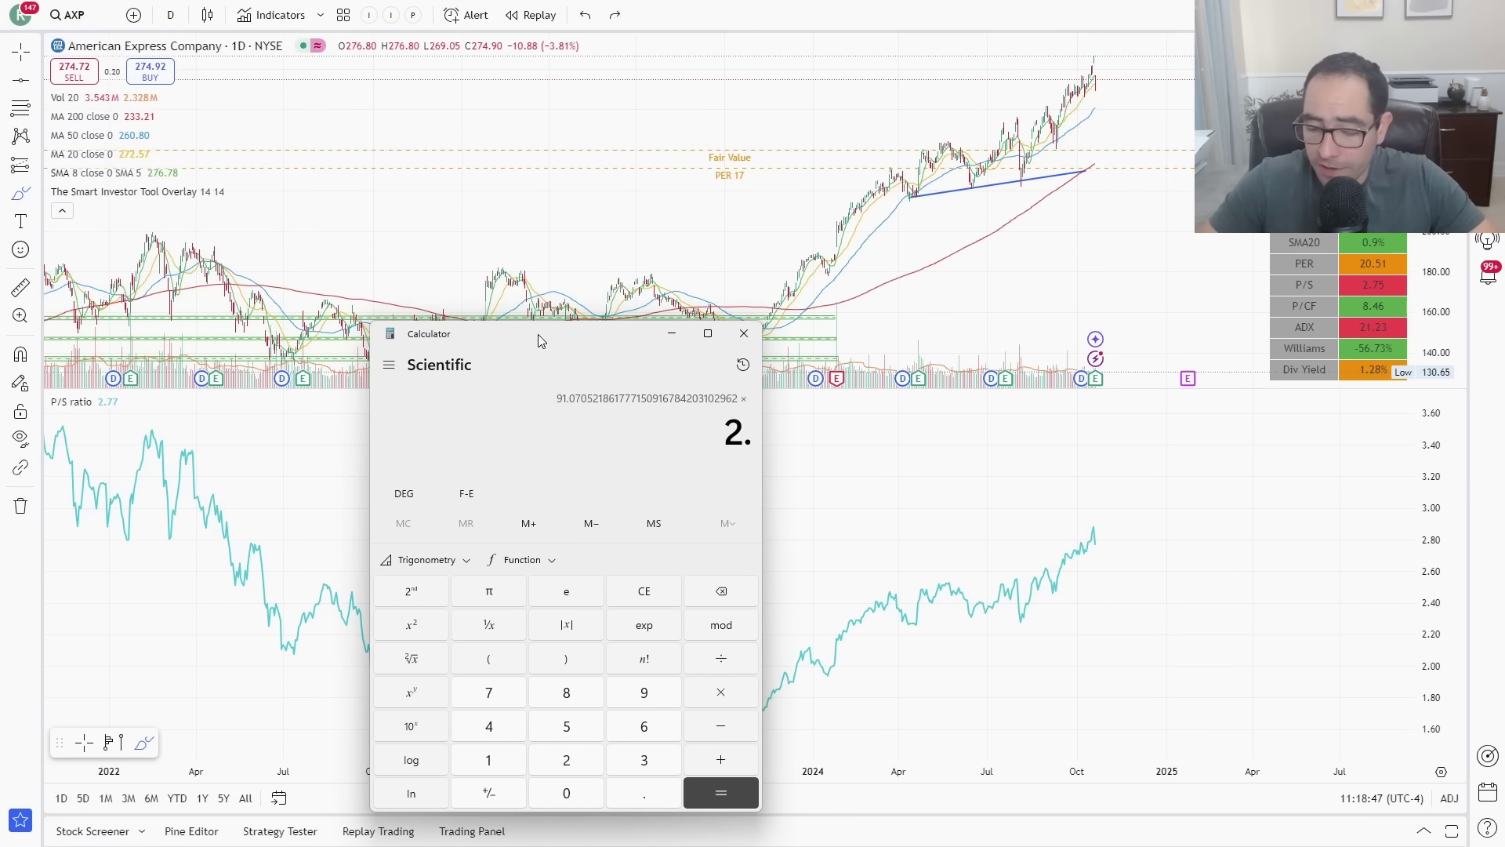
{"action": "key", "text": "Return"}
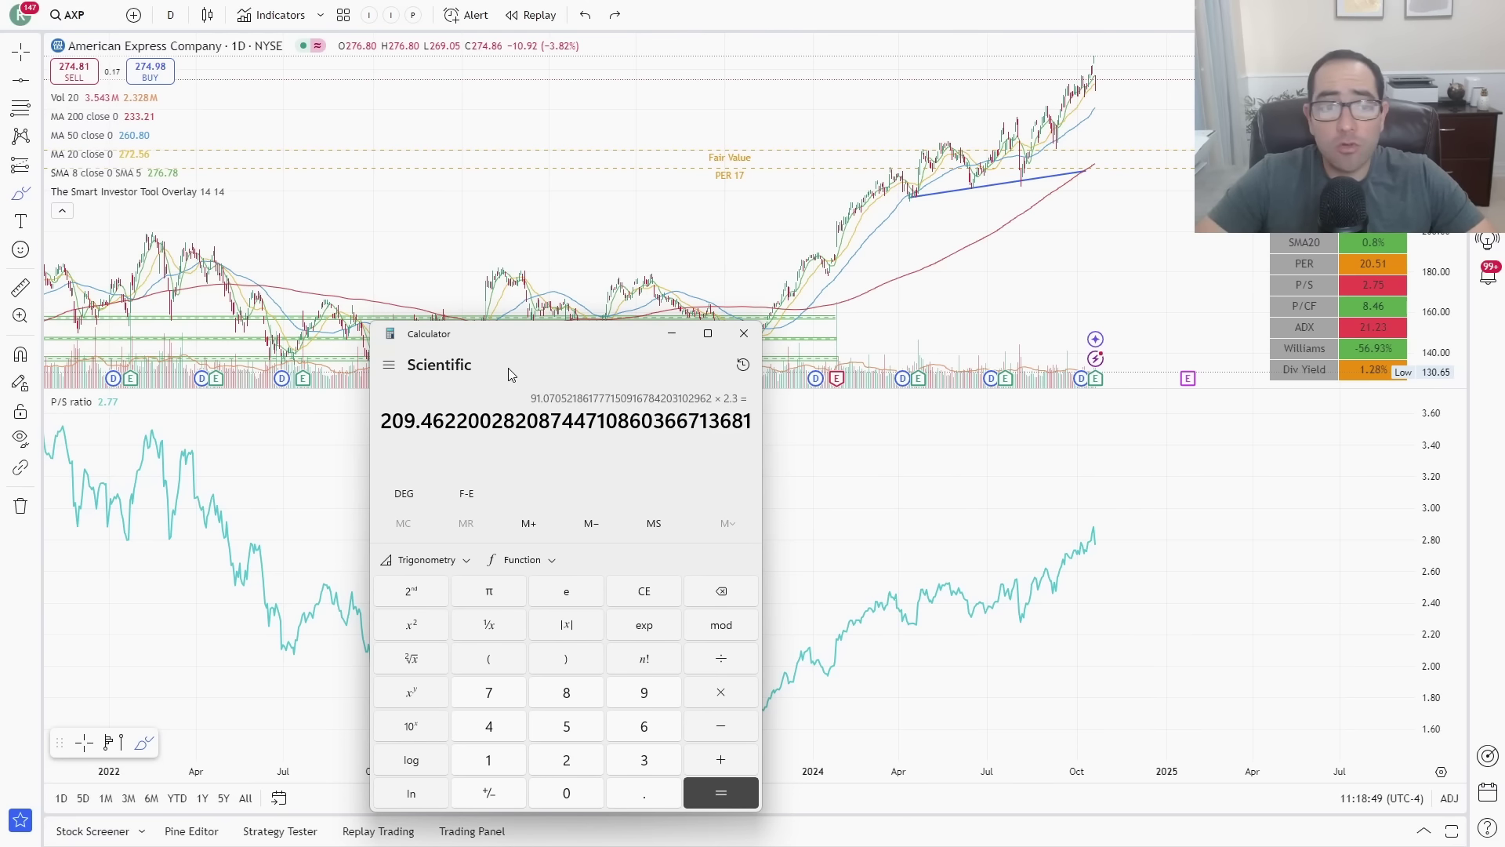
{"action": "key", "text": "alt+Tab"}
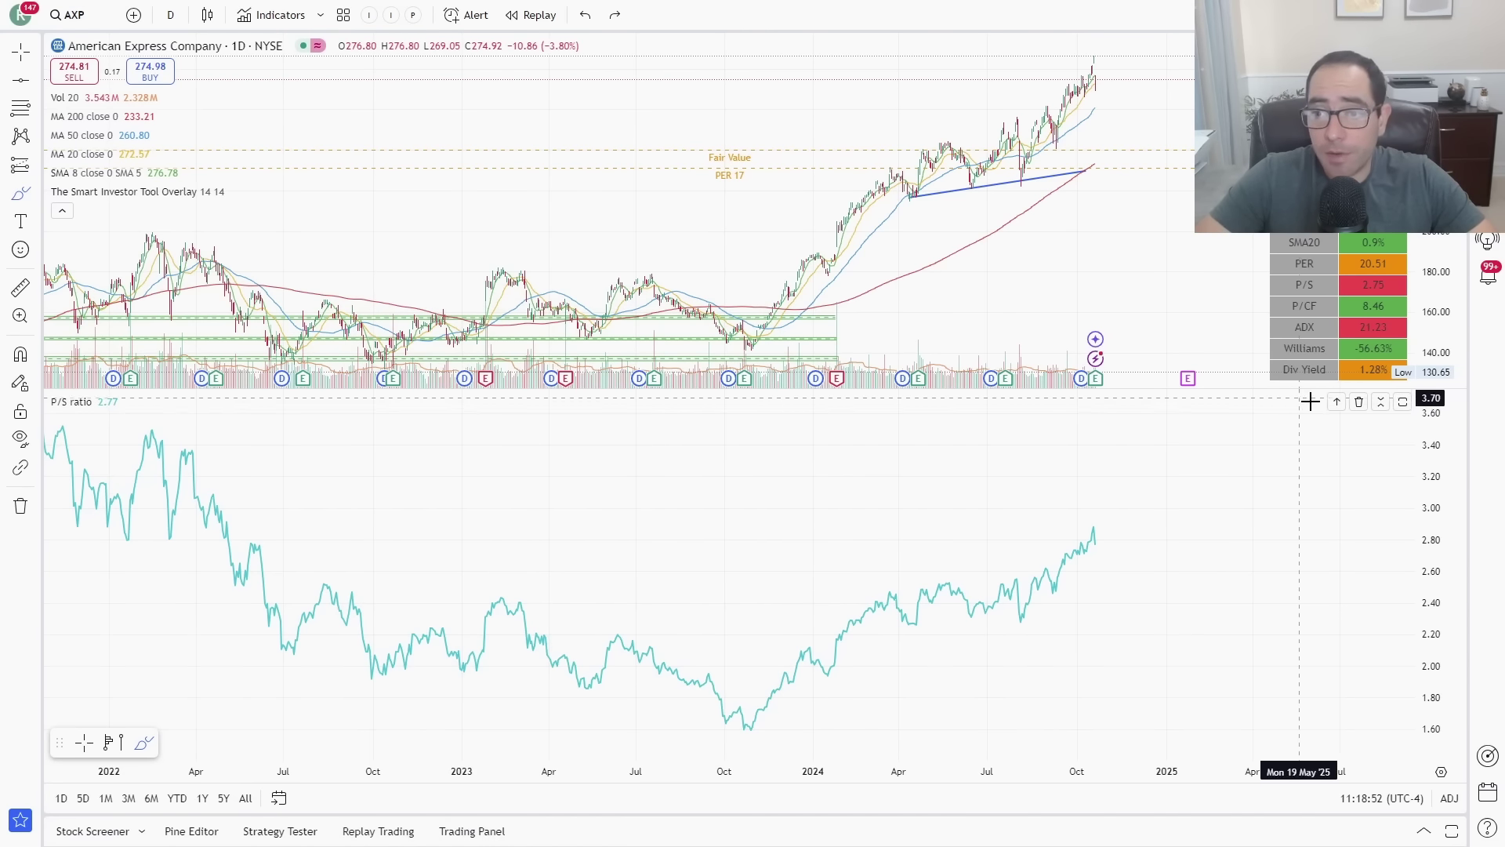
- Delete the P/S ratio pane and add a horizontal line labelled P/S at price 209 to the AXP chart
{"action": "left_click", "coordinate": [1359, 401]}
{"action": "scroll", "coordinate": [352, 269], "scroll_direction": "up", "scroll_amount": 3}
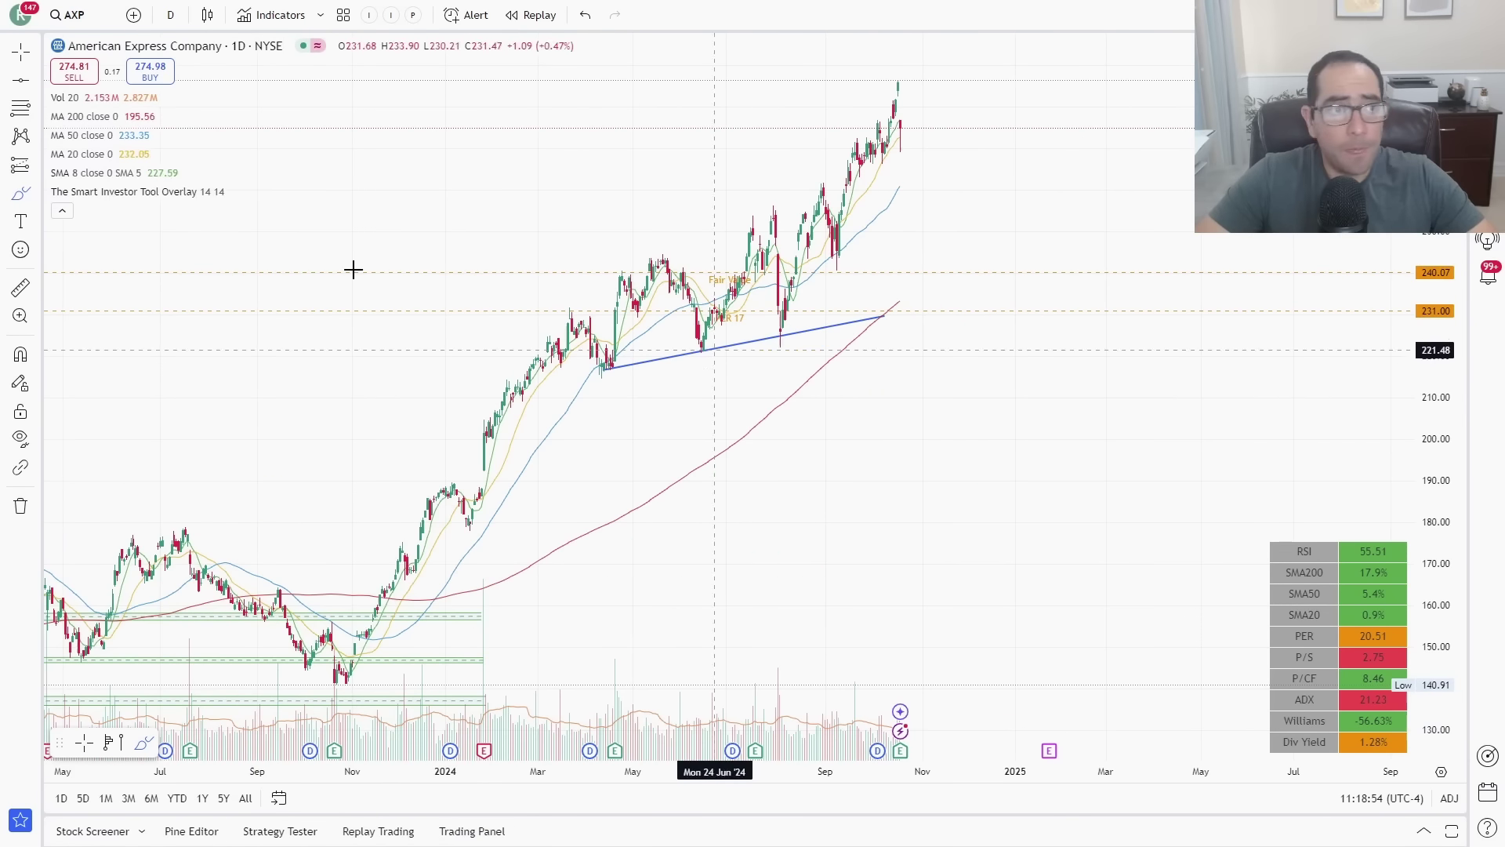
{"action": "left_click", "coordinate": [21, 80]}
{"action": "left_click", "coordinate": [942, 354]}
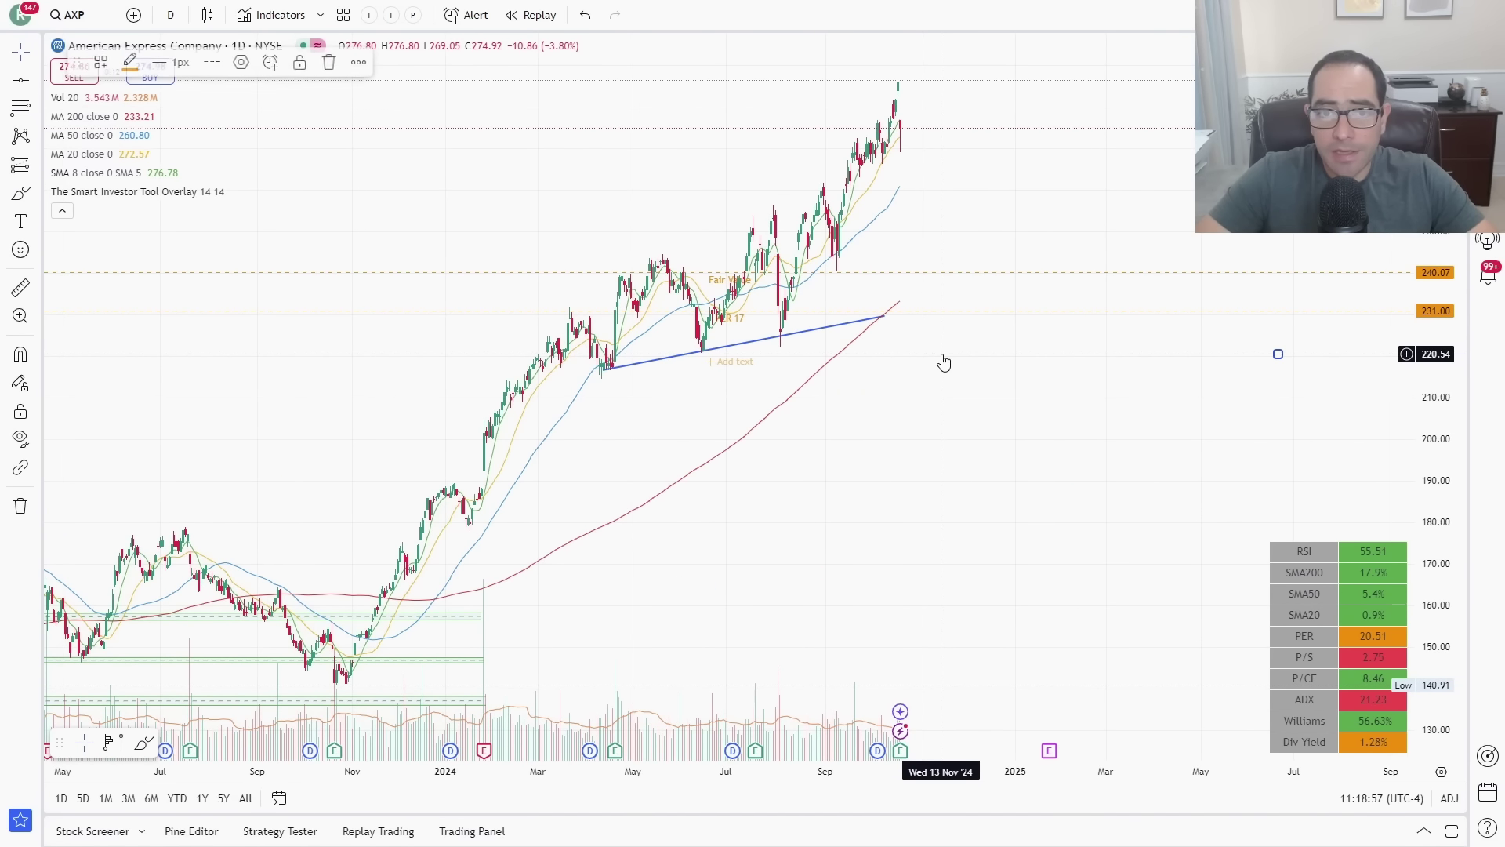
{"action": "double_click", "coordinate": [943, 359]}
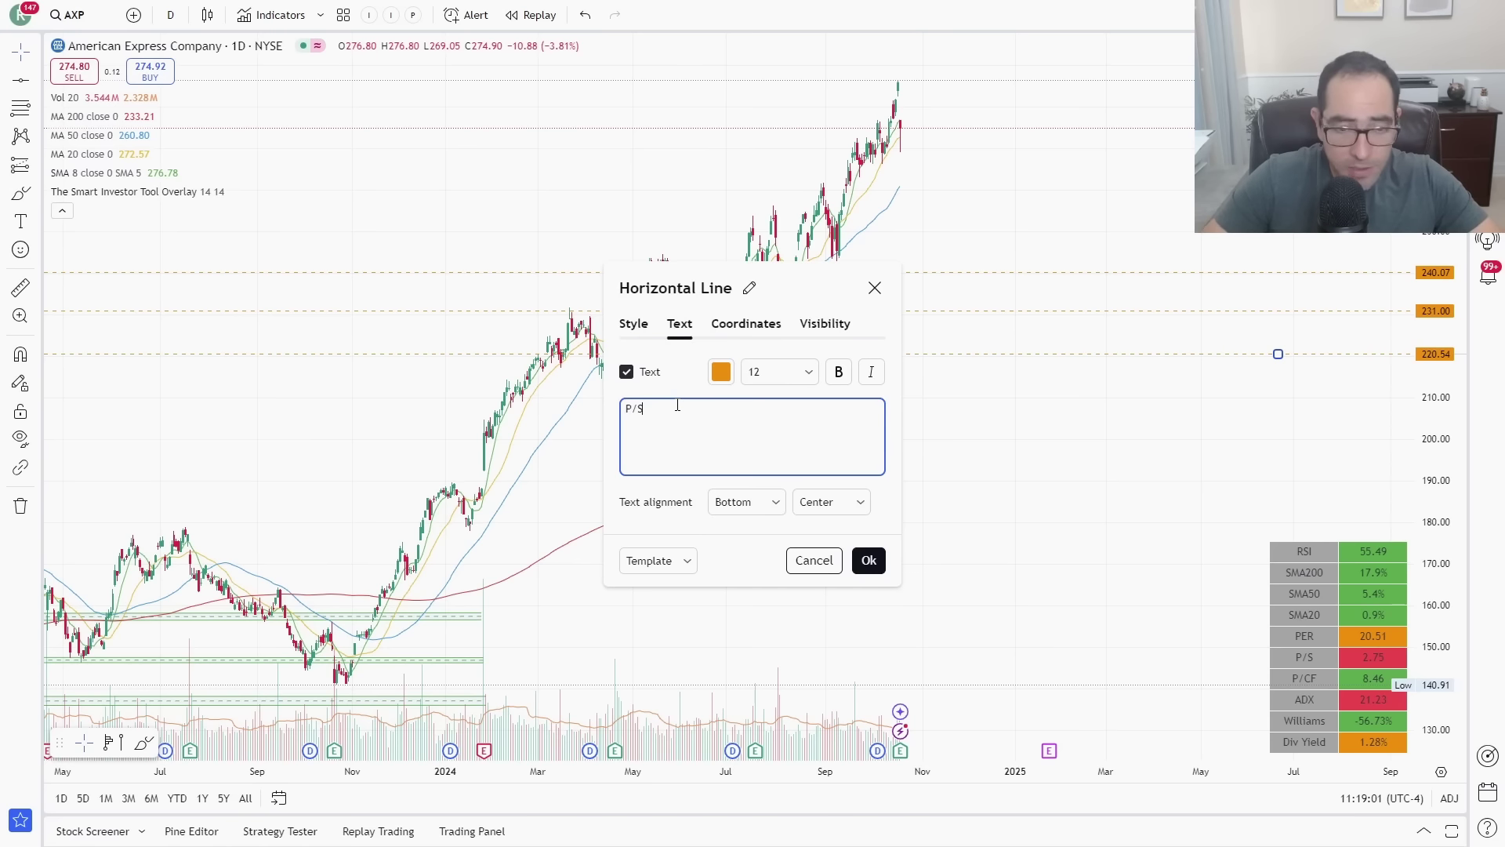
{"action": "left_click", "coordinate": [757, 323]}
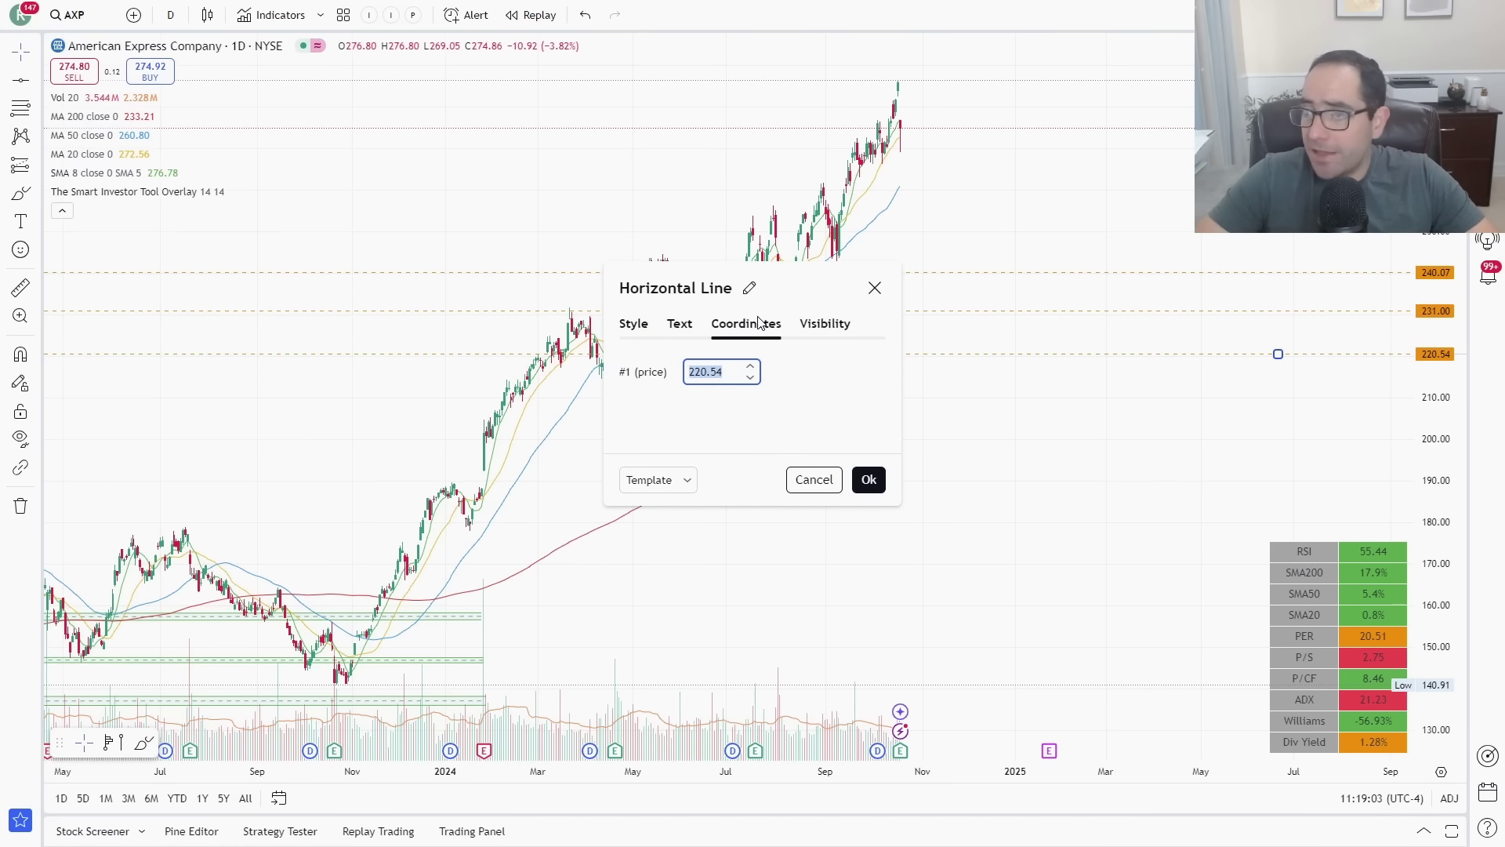
{"action": "type", "text": "209"}
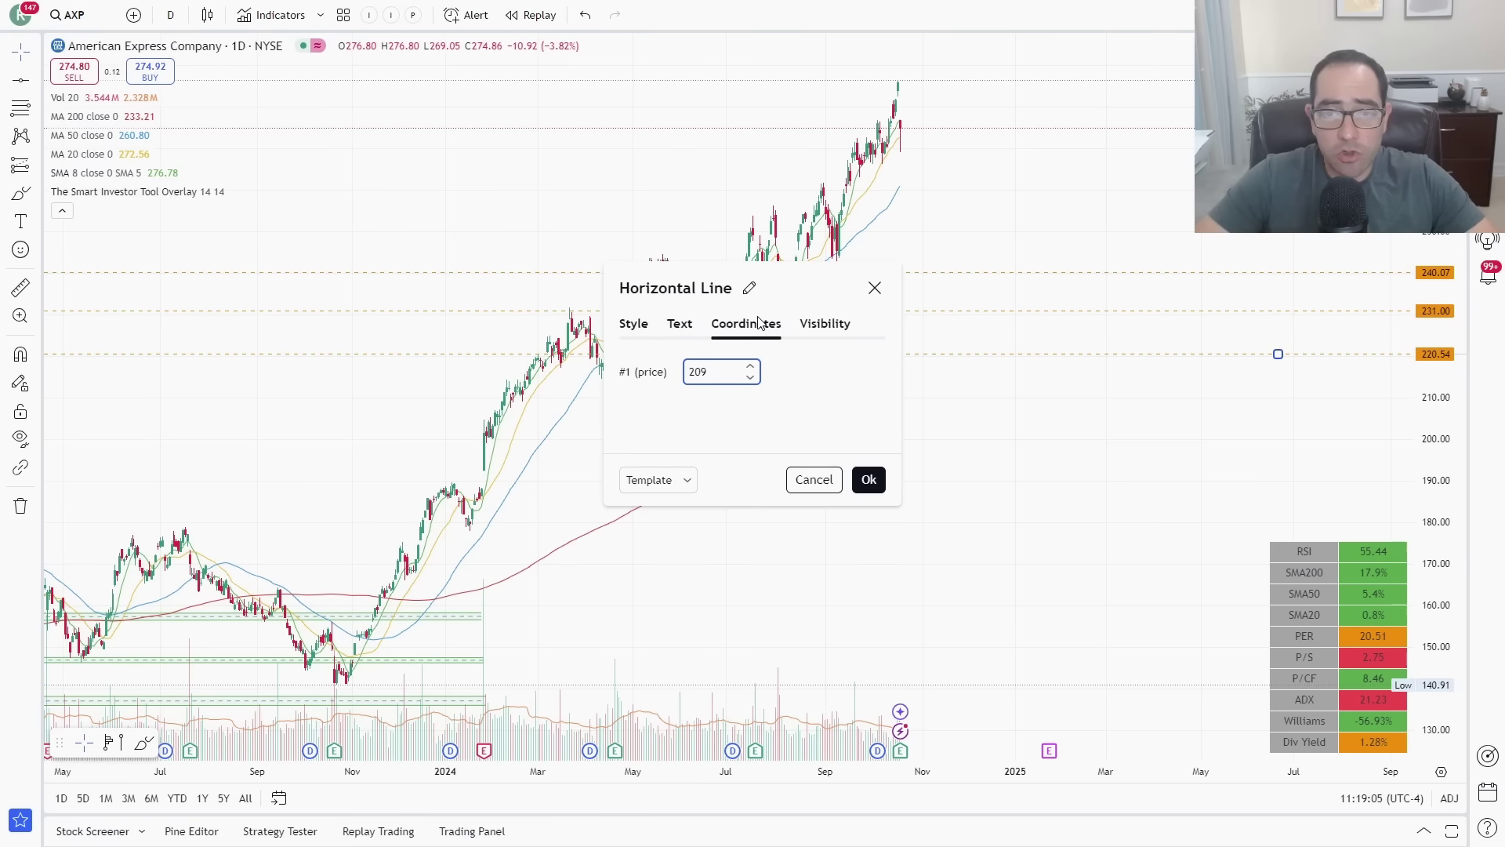
{"action": "left_click", "coordinate": [869, 479]}
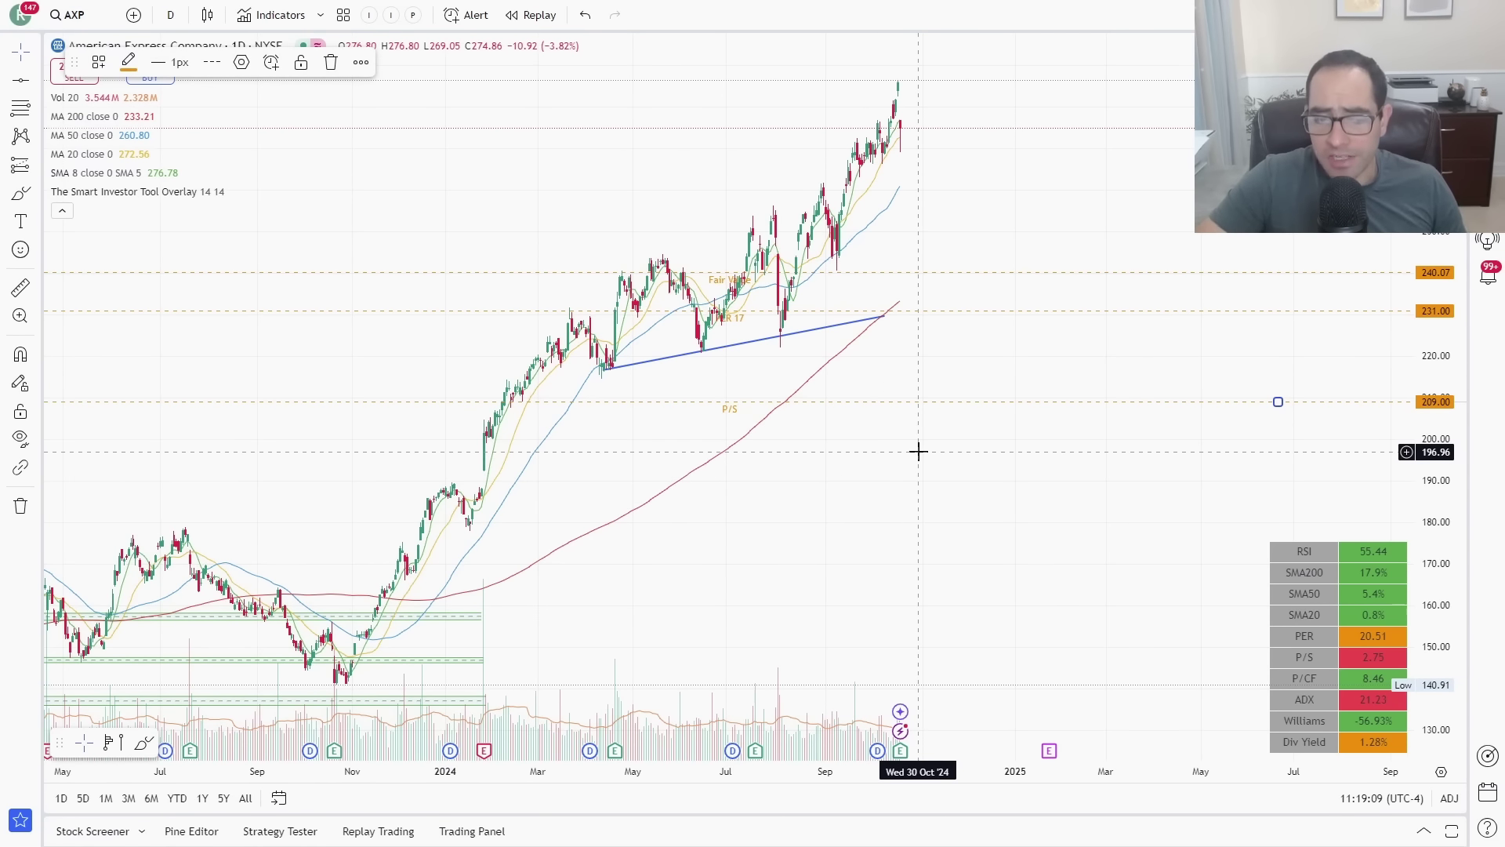
- On the YouTube video page, underline the investment tool, community, Discord, broker, Webull, social media and related video links in the description
{"action": "left_click", "coordinate": [413, 17]}
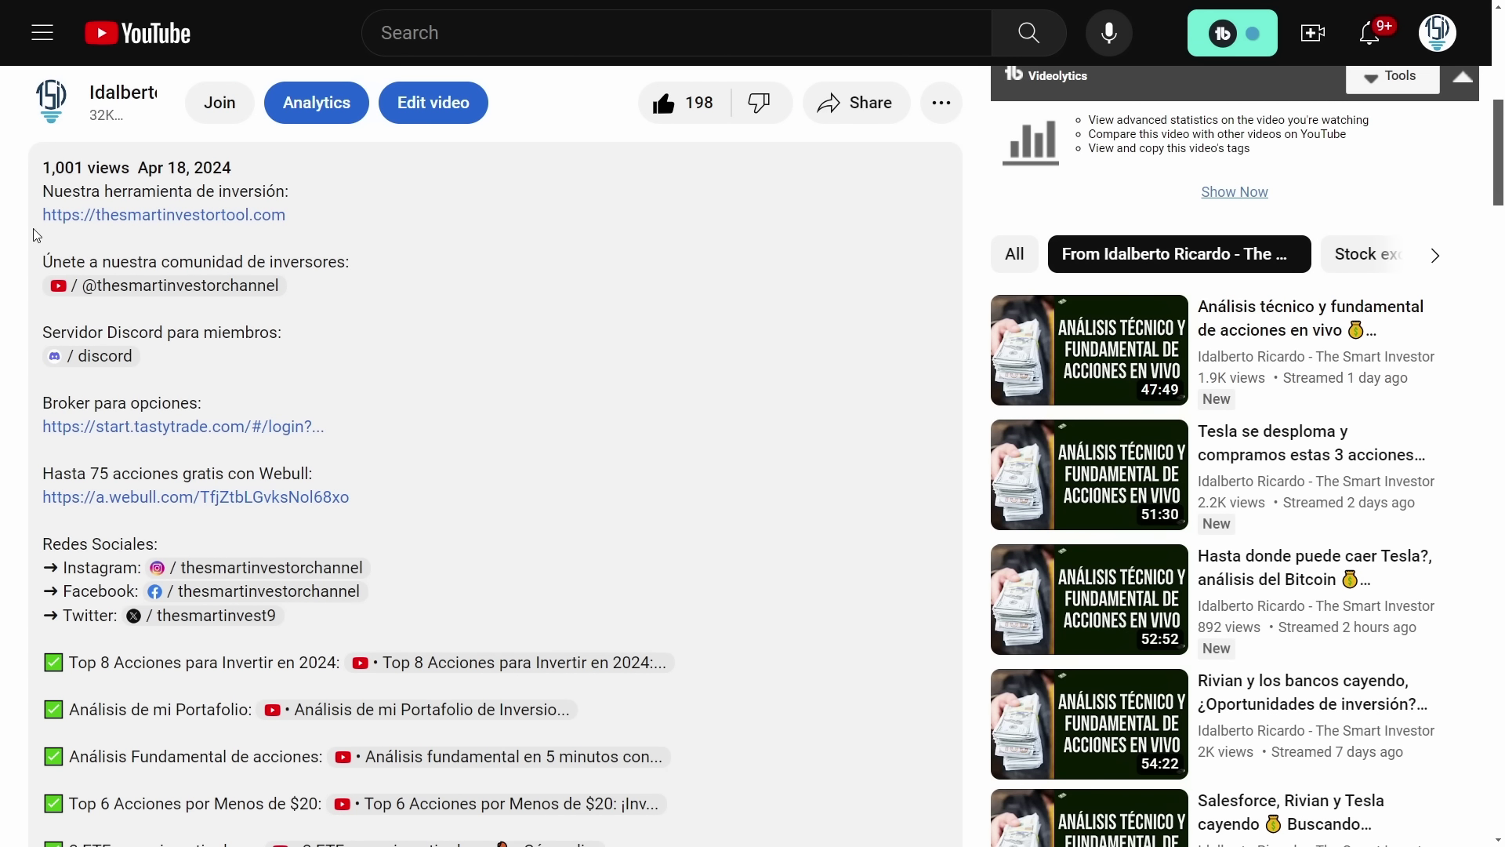
{"action": "left_click_drag", "start_coordinate": [33, 228], "coordinate": [307, 228]}
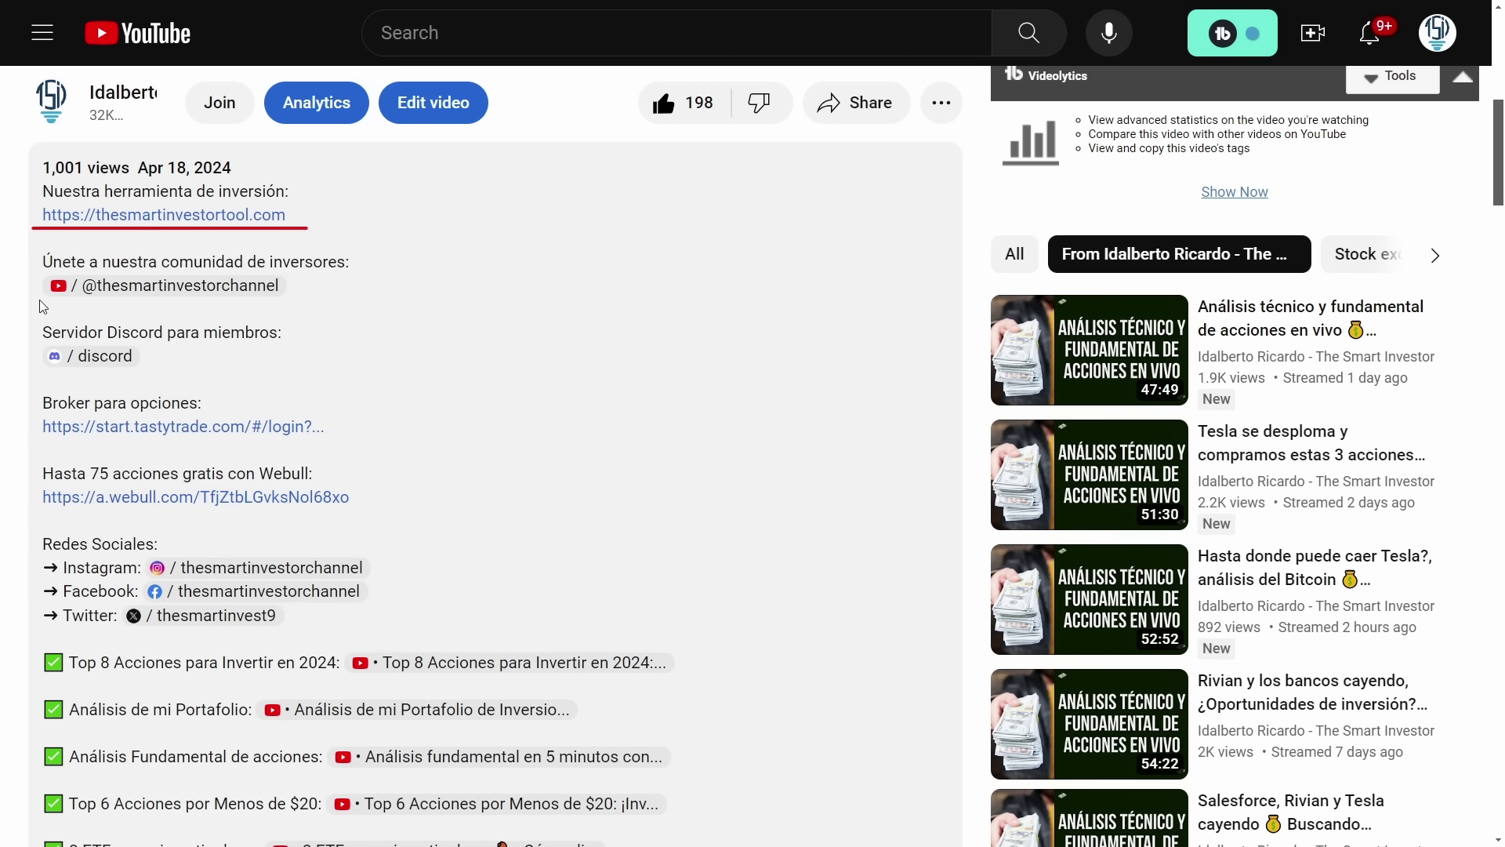
{"action": "left_click_drag", "start_coordinate": [142, 301], "coordinate": [316, 300]}
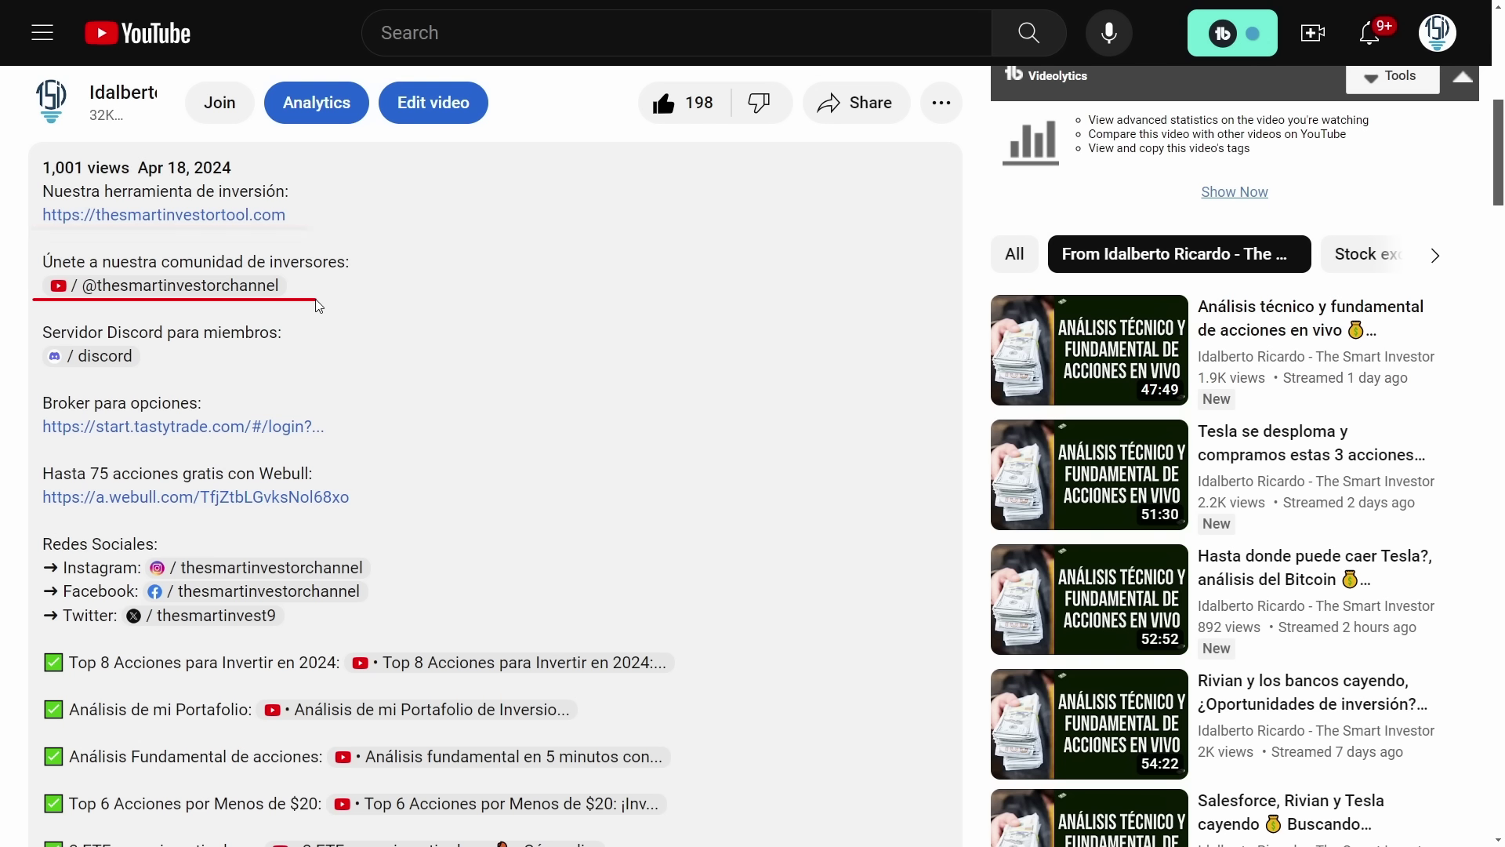
{"action": "left_click_drag", "start_coordinate": [29, 369], "coordinate": [232, 368]}
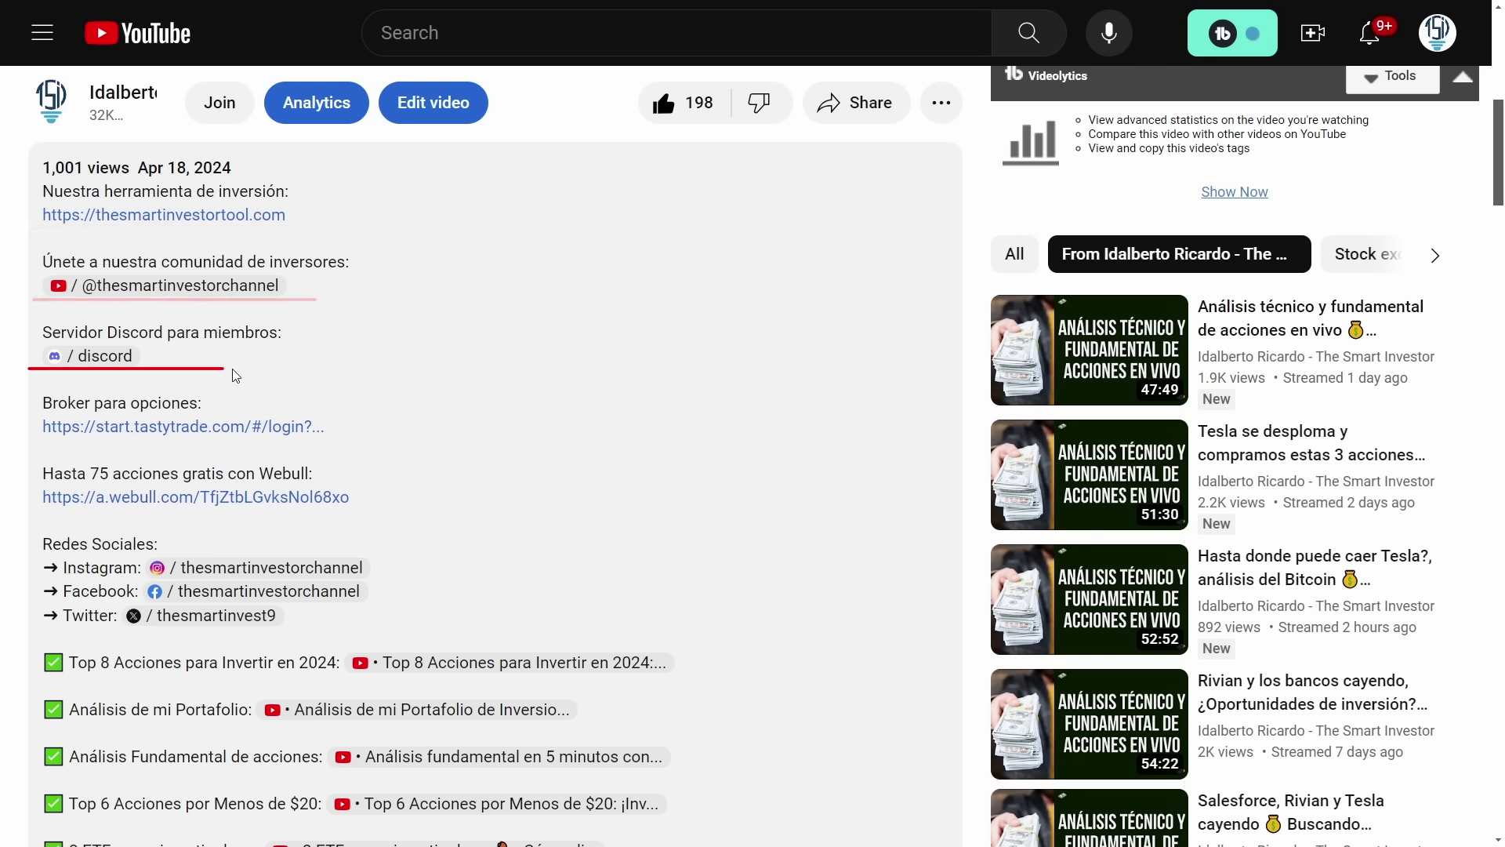
{"action": "left_click_drag", "start_coordinate": [37, 436], "coordinate": [276, 436]}
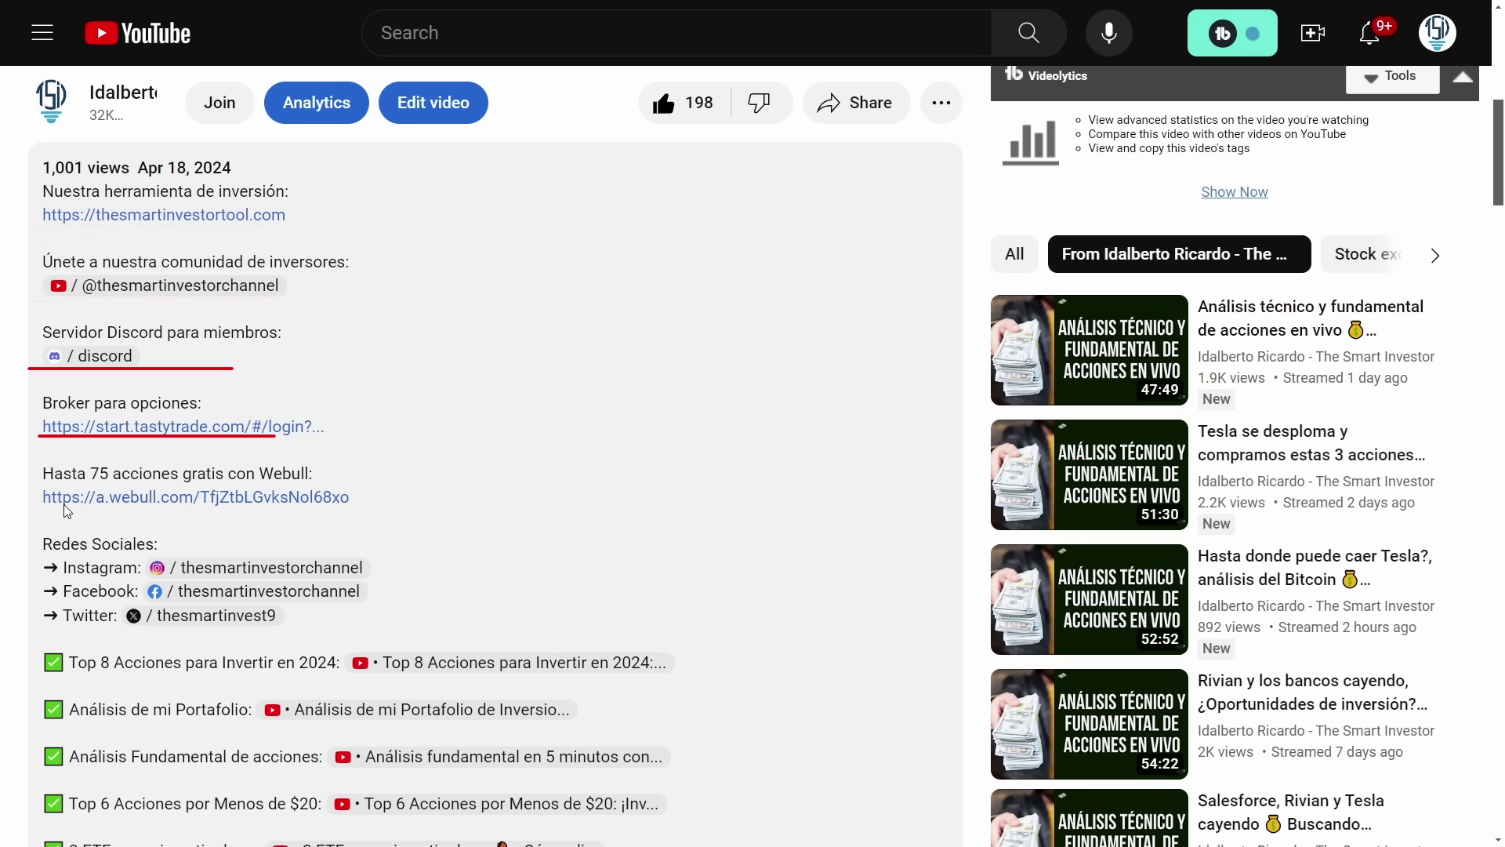
{"action": "left_click_drag", "start_coordinate": [39, 513], "coordinate": [315, 513]}
{"action": "left_click_drag", "start_coordinate": [45, 626], "coordinate": [351, 626]}
{"action": "left_click_drag", "start_coordinate": [34, 683], "coordinate": [554, 684]}
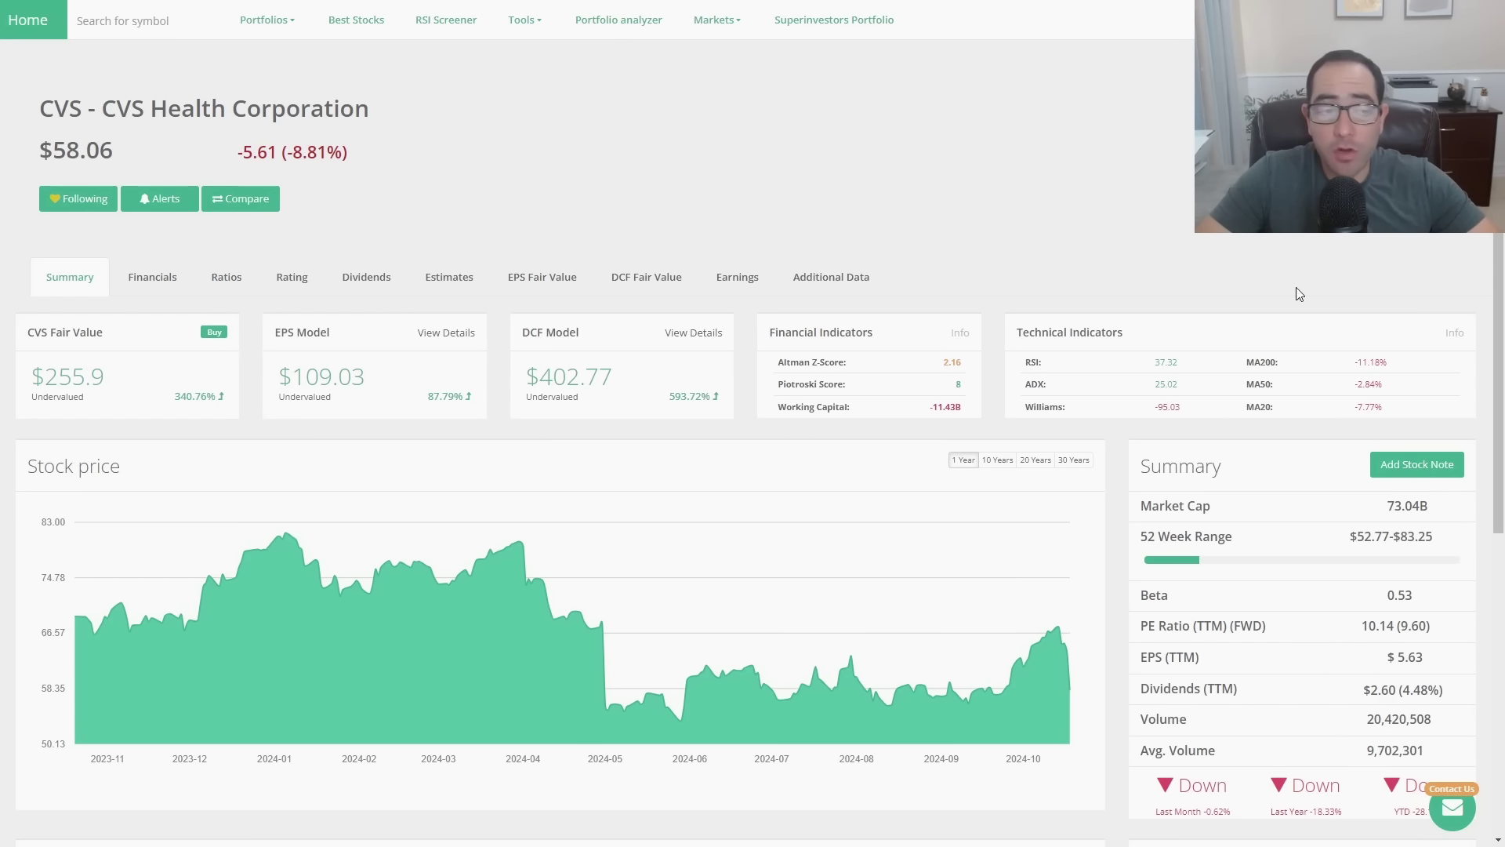
- On the CVS Health summary page, underline the CVS fair value, the share price with its daily change, and the market cap
{"action": "left_click_drag", "start_coordinate": [9, 410], "coordinate": [221, 412]}
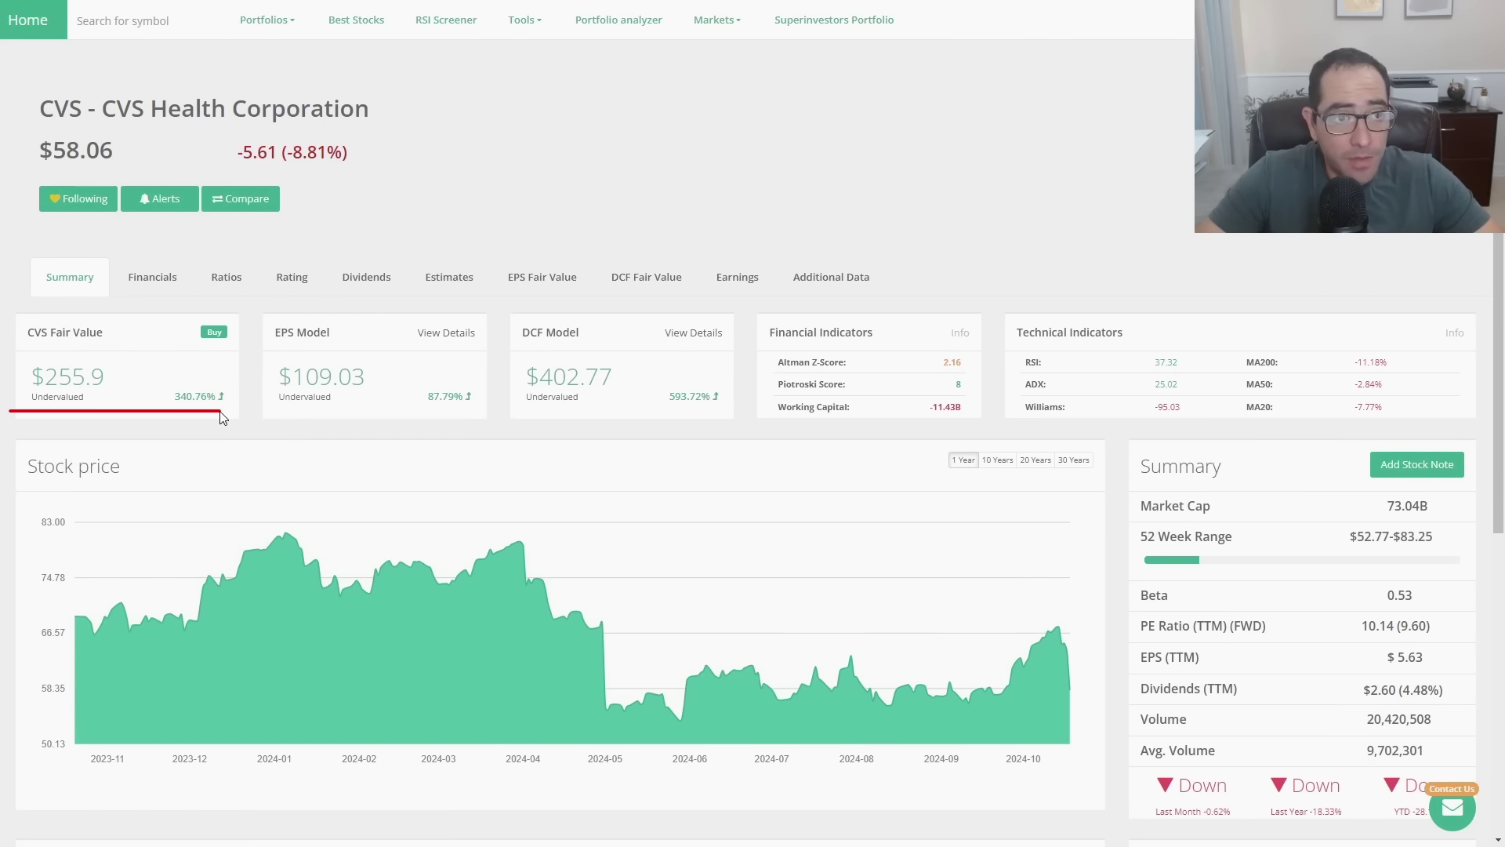
{"action": "left_click_drag", "start_coordinate": [18, 163], "coordinate": [393, 164]}
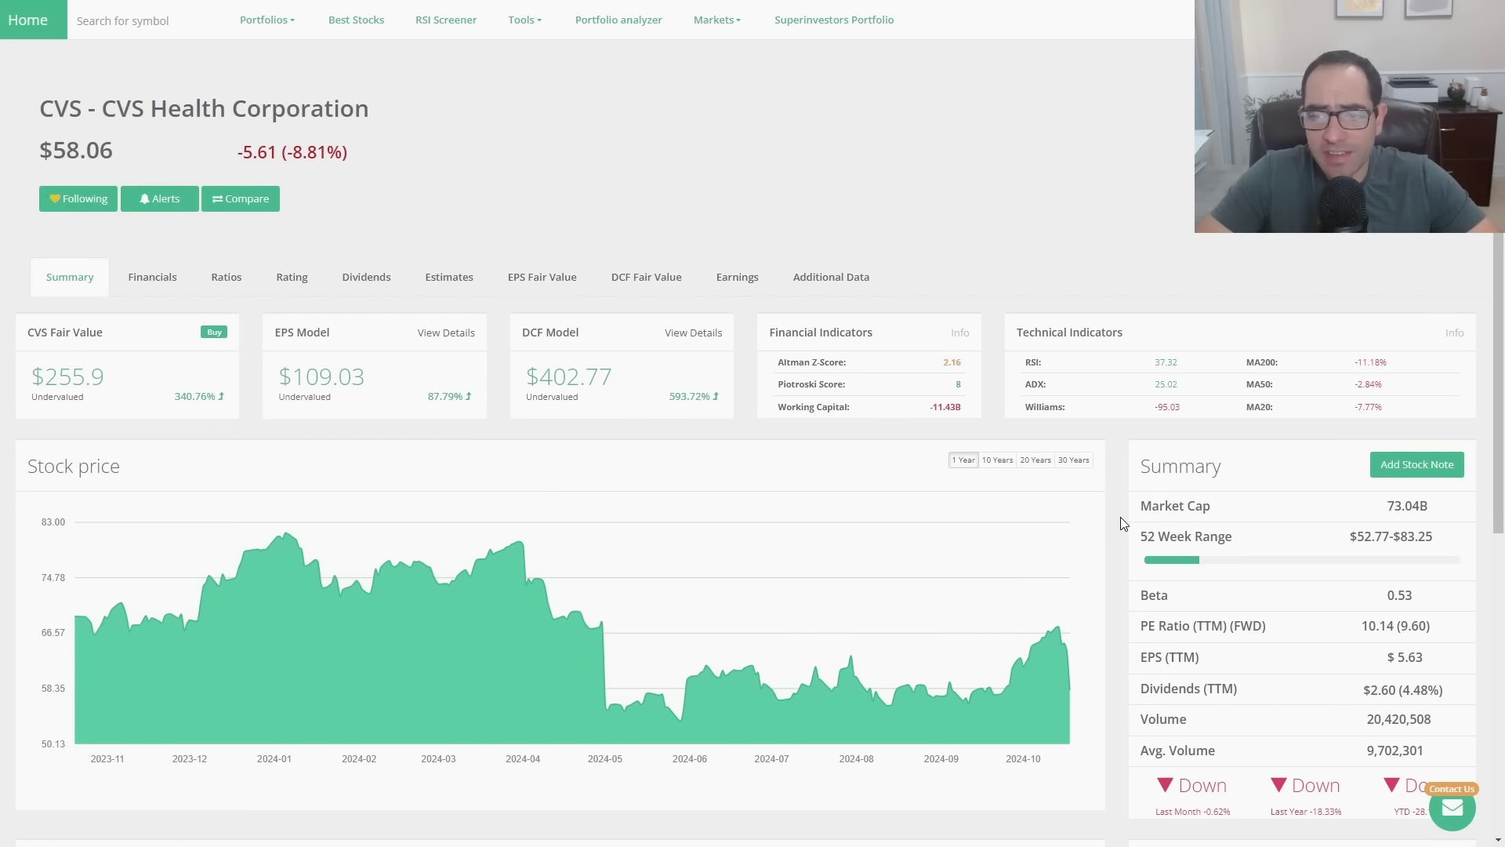
{"action": "left_click_drag", "start_coordinate": [1120, 518], "coordinate": [1427, 517]}
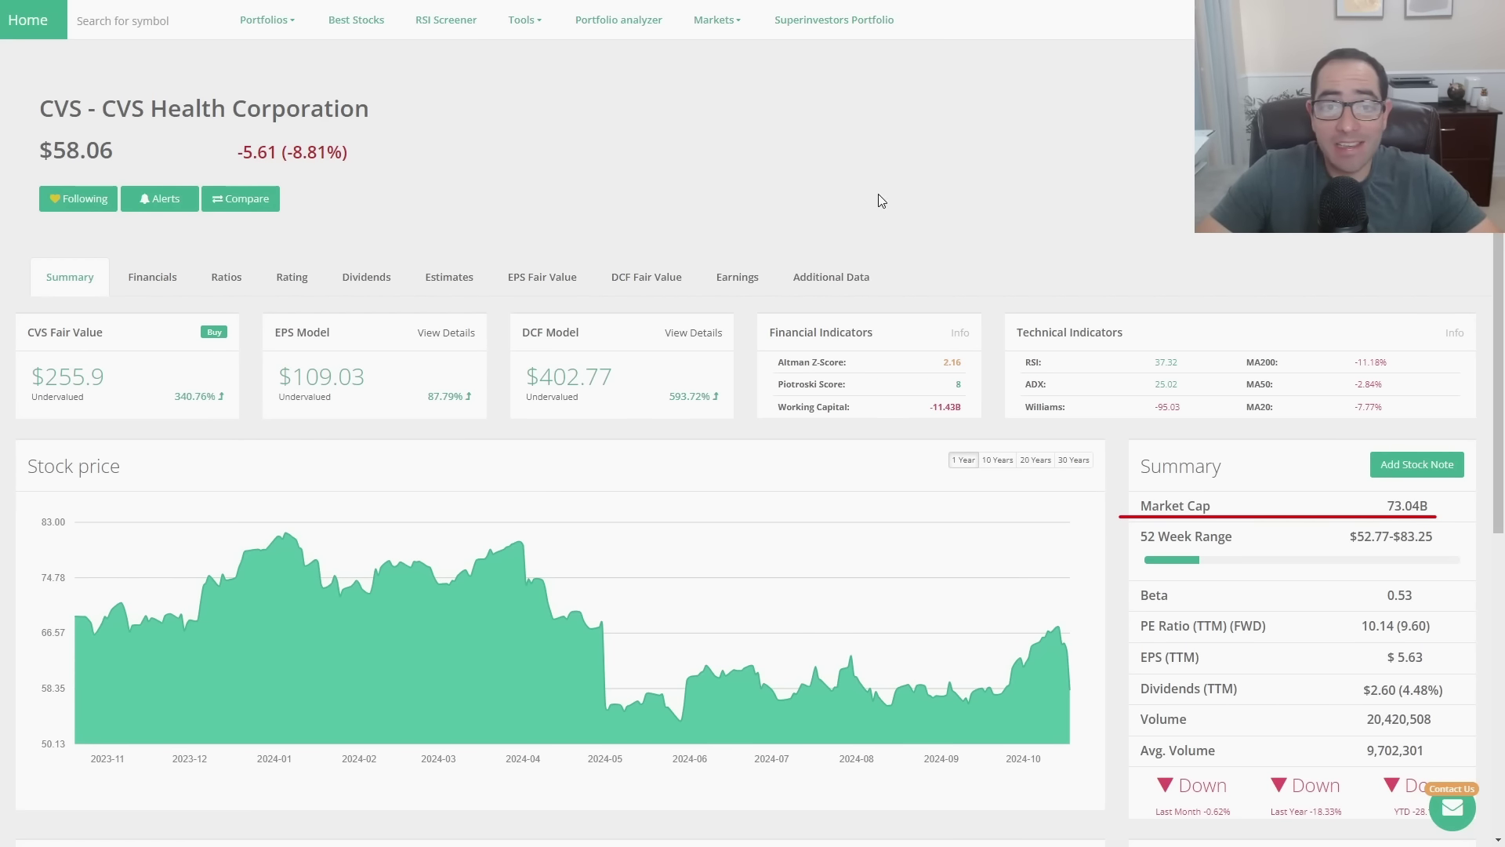
- Open the CVS ratios and underline the P/E, Price / Sales, Price / Cash Flow and Price / Book rows of the comparison table
{"action": "left_click", "coordinate": [227, 288]}
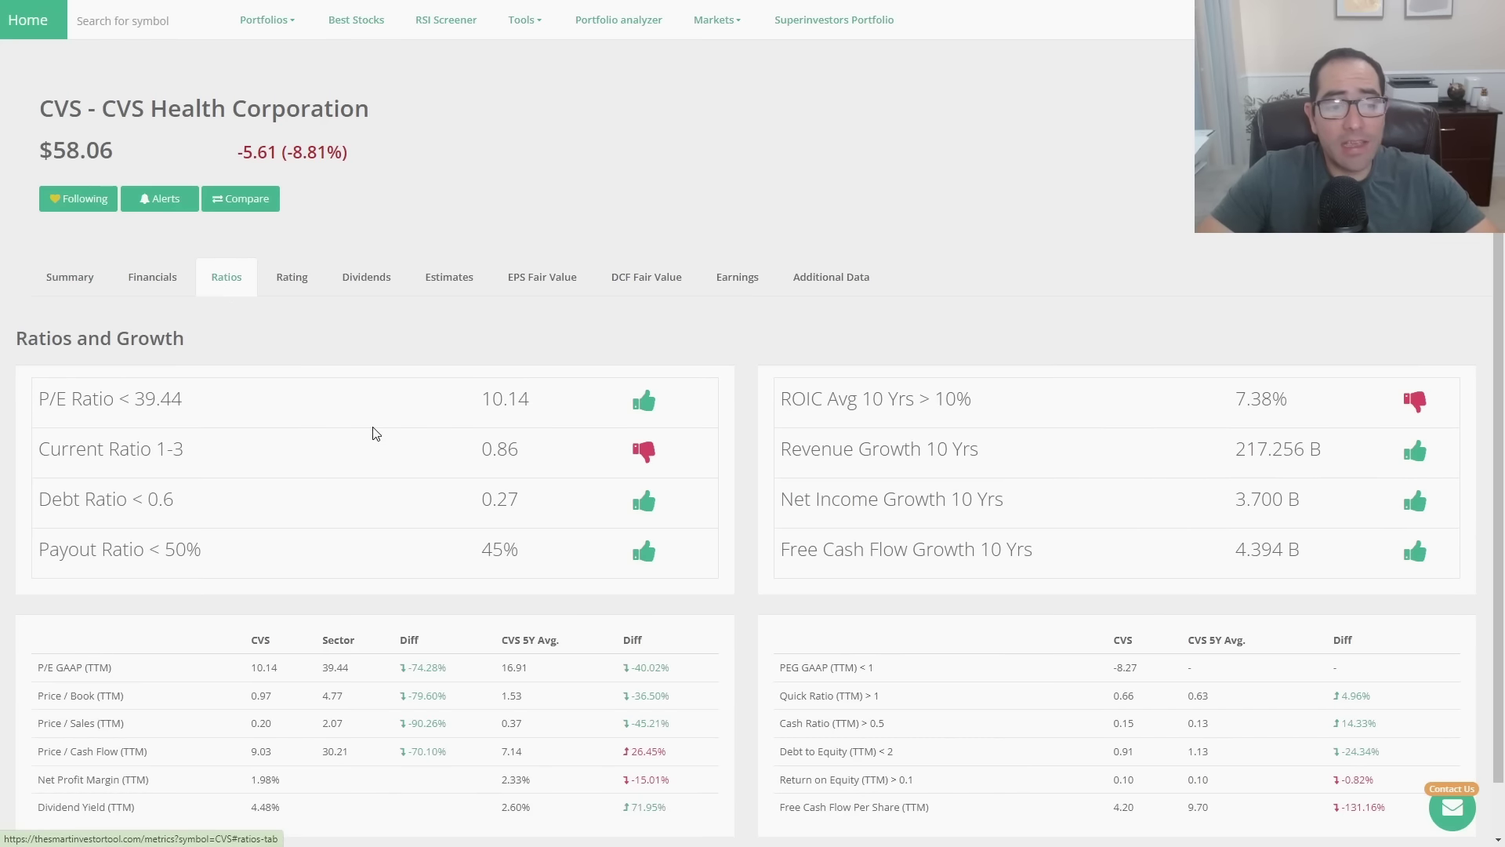
{"action": "scroll", "coordinate": [423, 447], "scroll_direction": "down", "scroll_amount": 1}
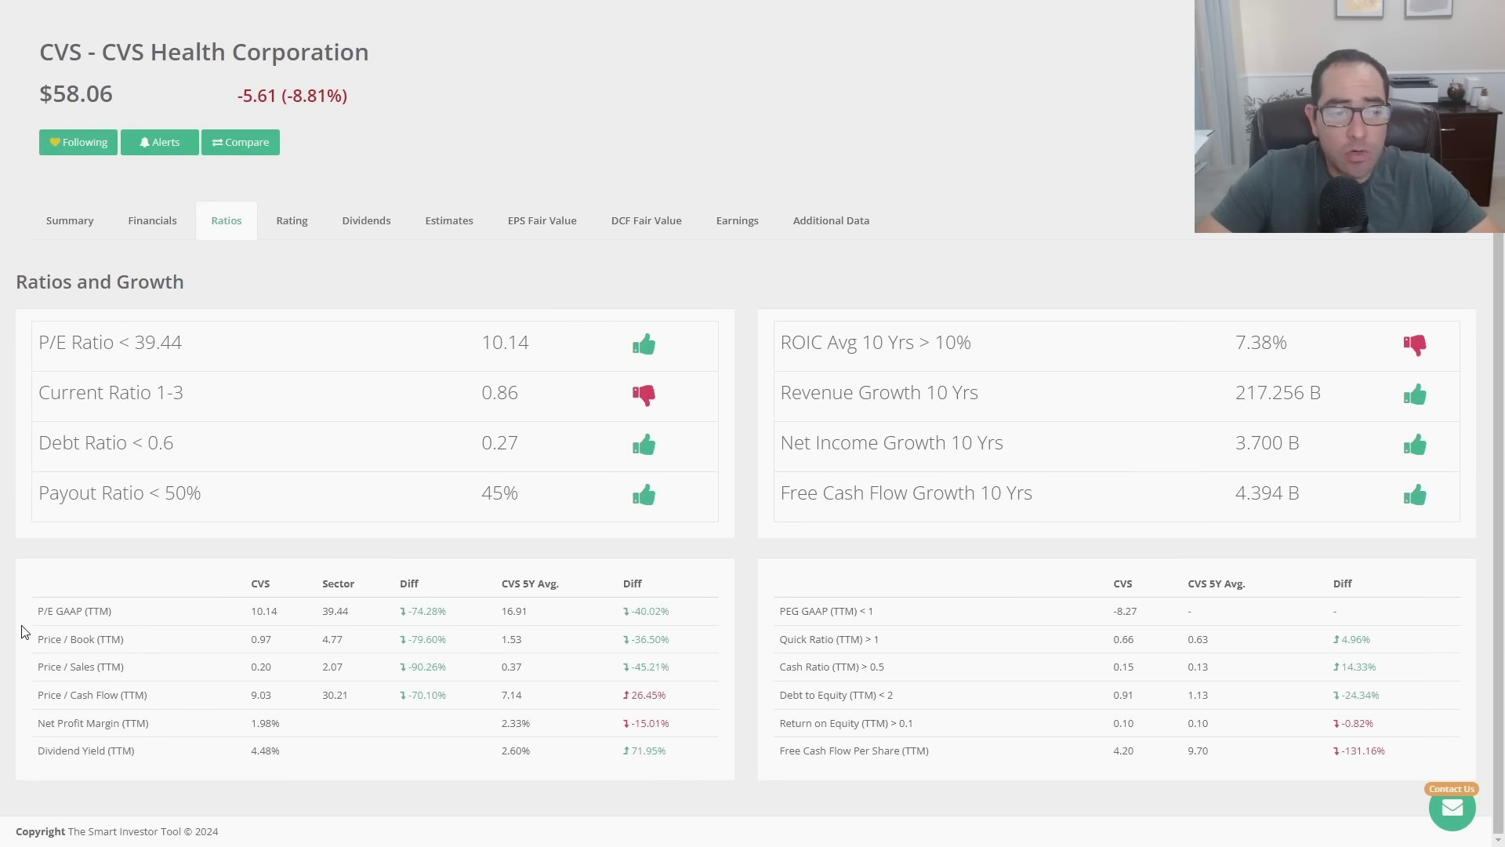
{"action": "left_click_drag", "start_coordinate": [20, 622], "coordinate": [685, 624]}
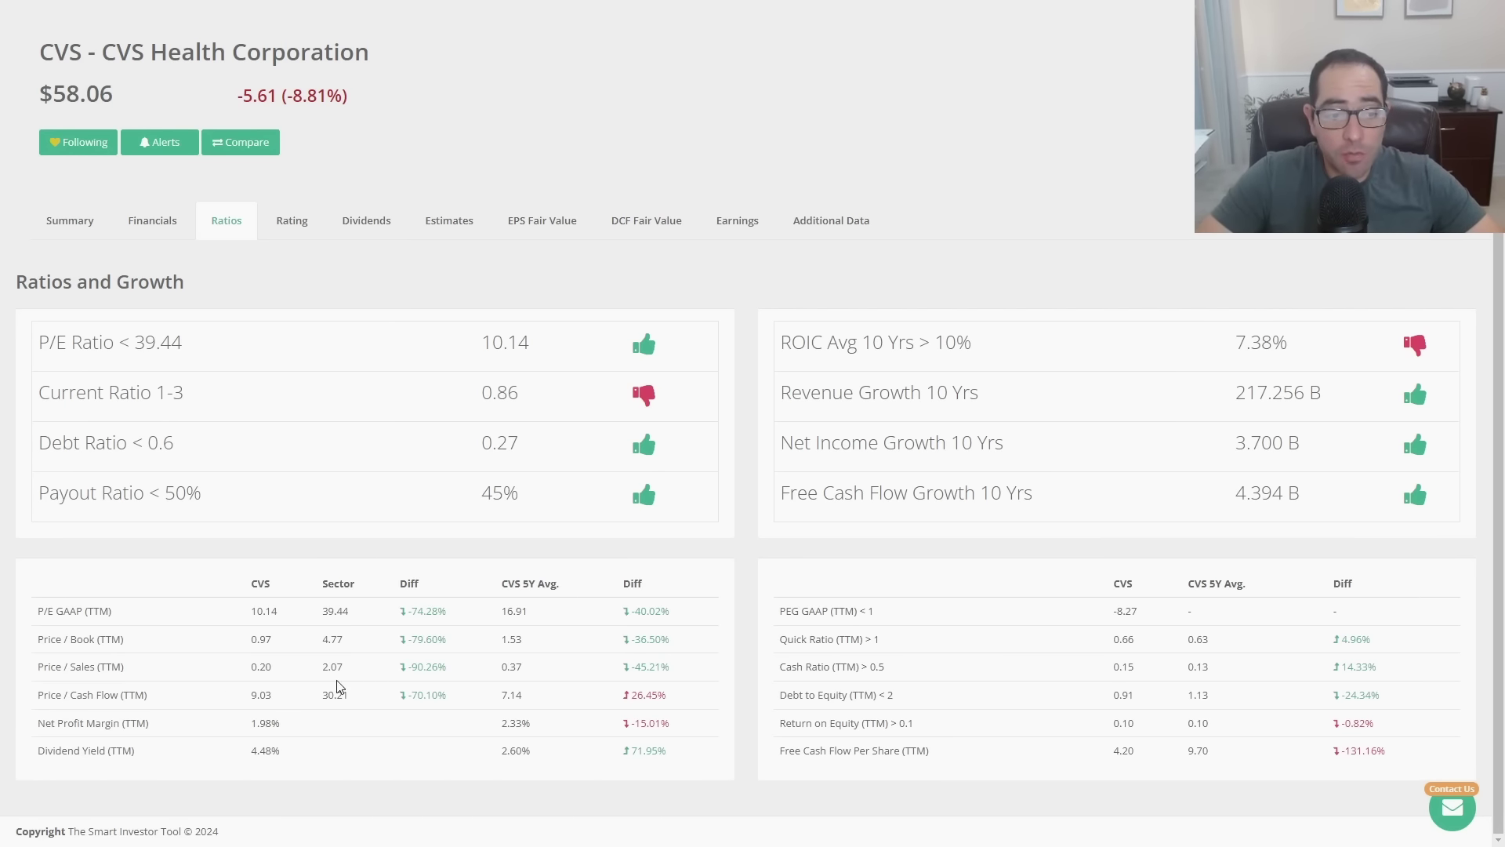
{"action": "left_click_drag", "start_coordinate": [34, 686], "coordinate": [746, 679]}
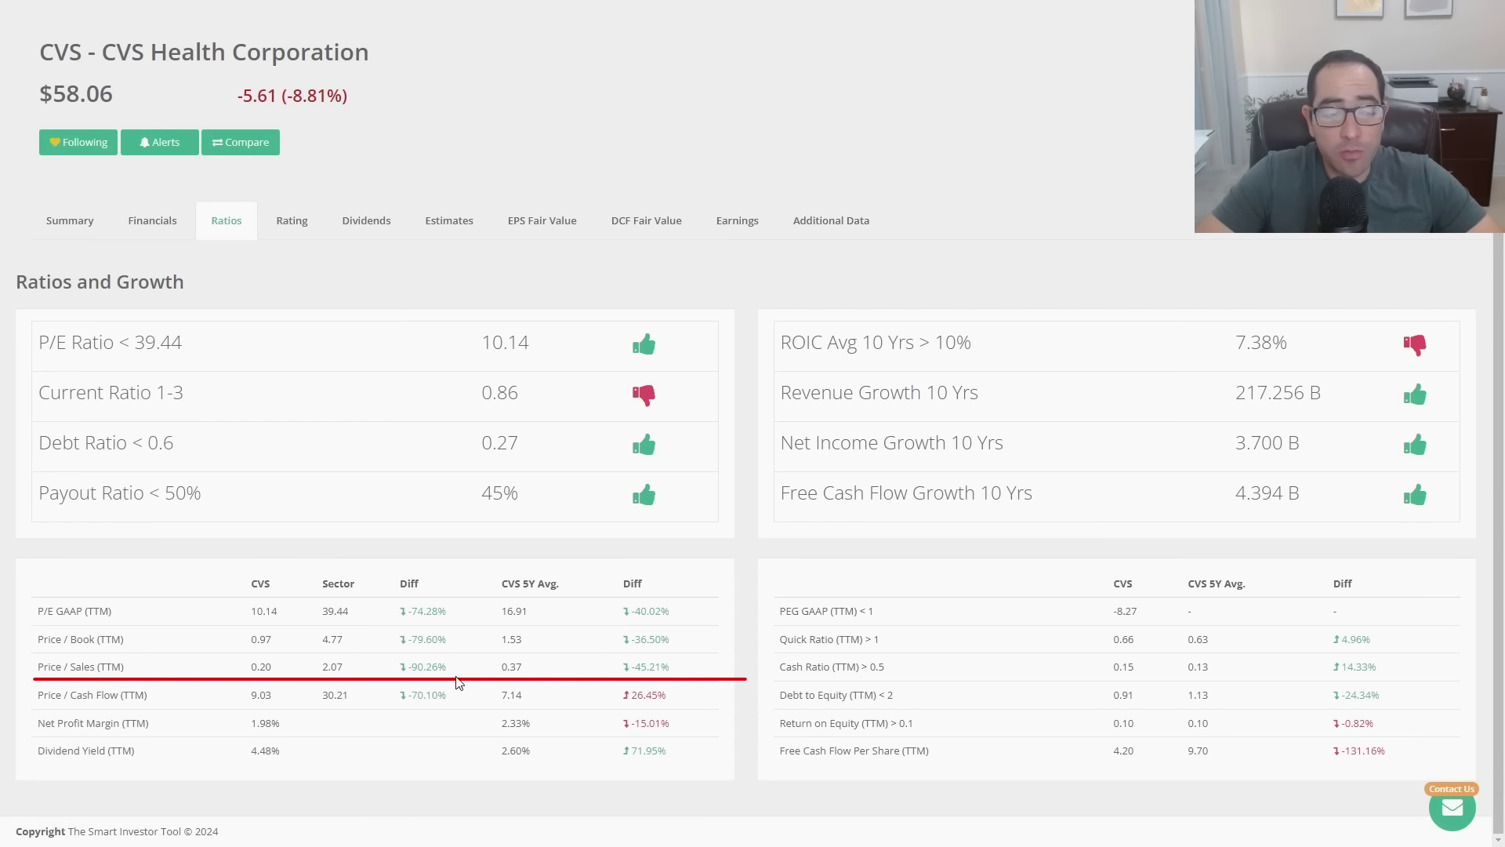
{"action": "left_click_drag", "start_coordinate": [31, 705], "coordinate": [721, 728]}
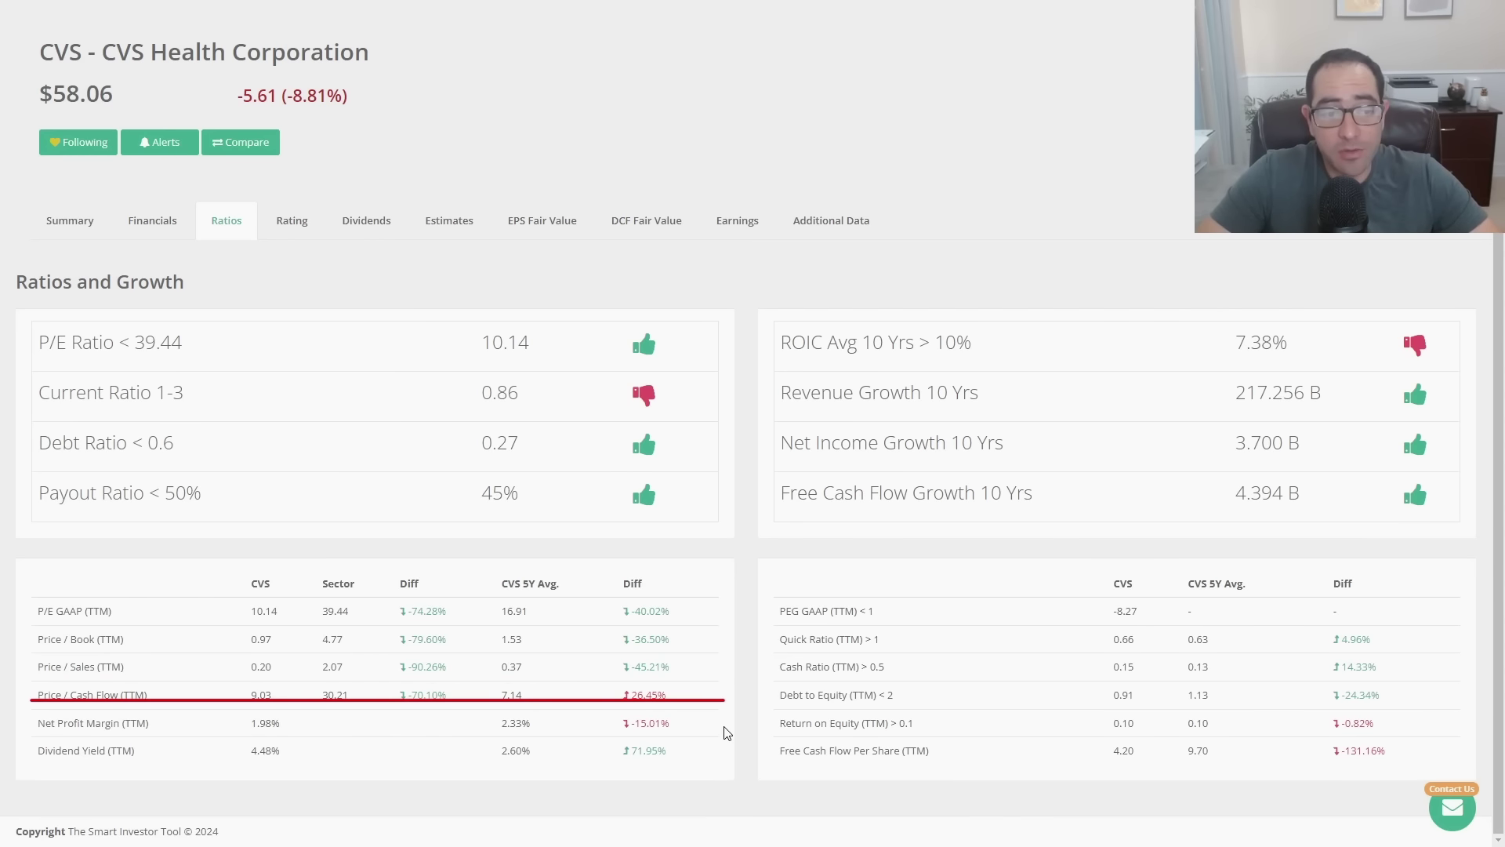
{"action": "left_click_drag", "start_coordinate": [25, 652], "coordinate": [678, 651]}
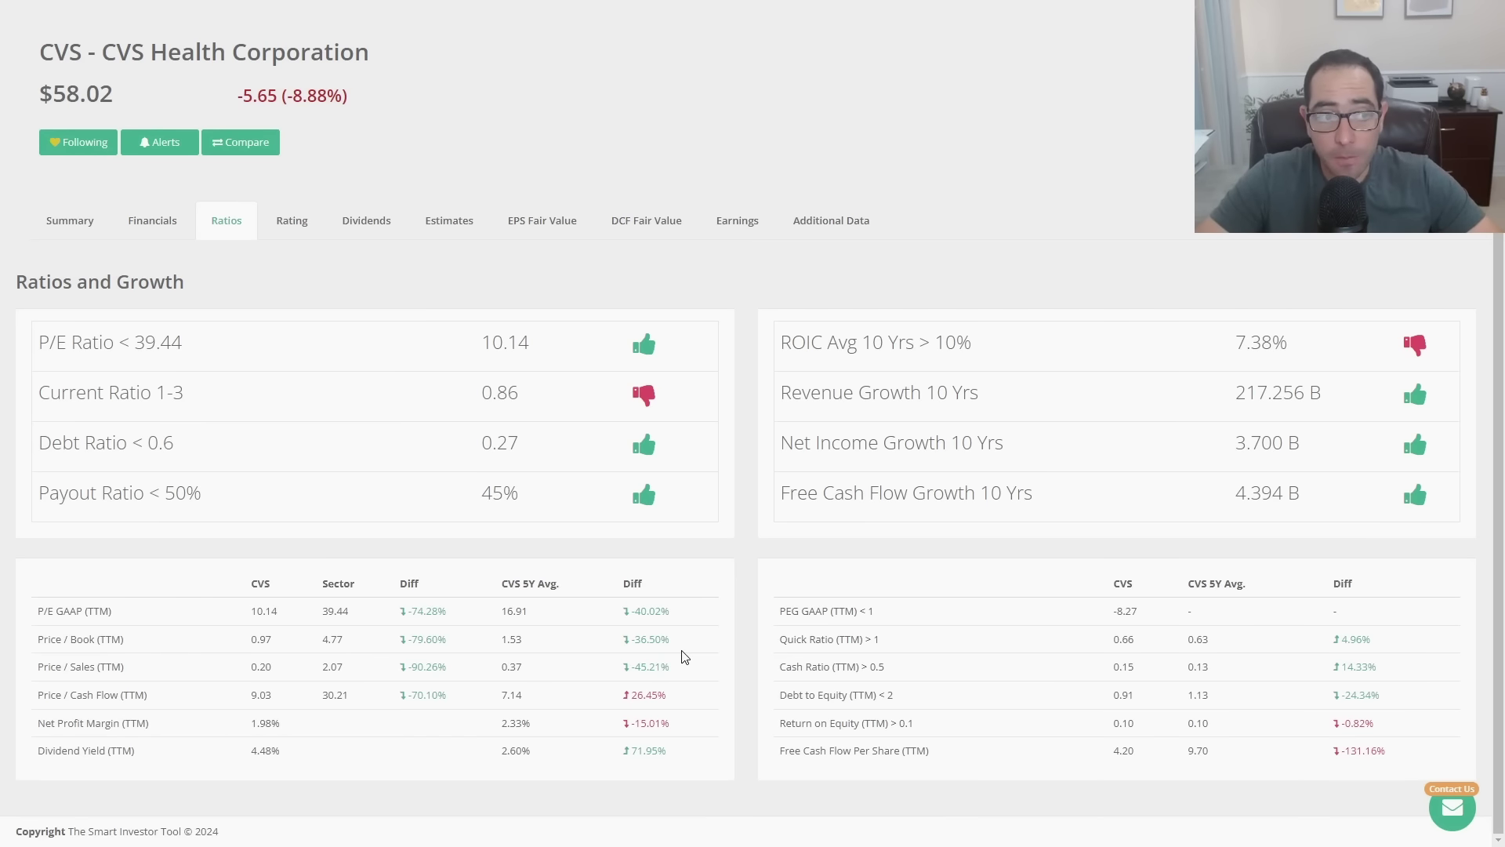
- Underline the Current Ratio, Debt Ratio and Payout Ratio rows under Ratios and Growth for CVS
{"action": "left_click_drag", "start_coordinate": [39, 409], "coordinate": [674, 408]}
{"action": "left_click_drag", "start_coordinate": [31, 465], "coordinate": [289, 465]}
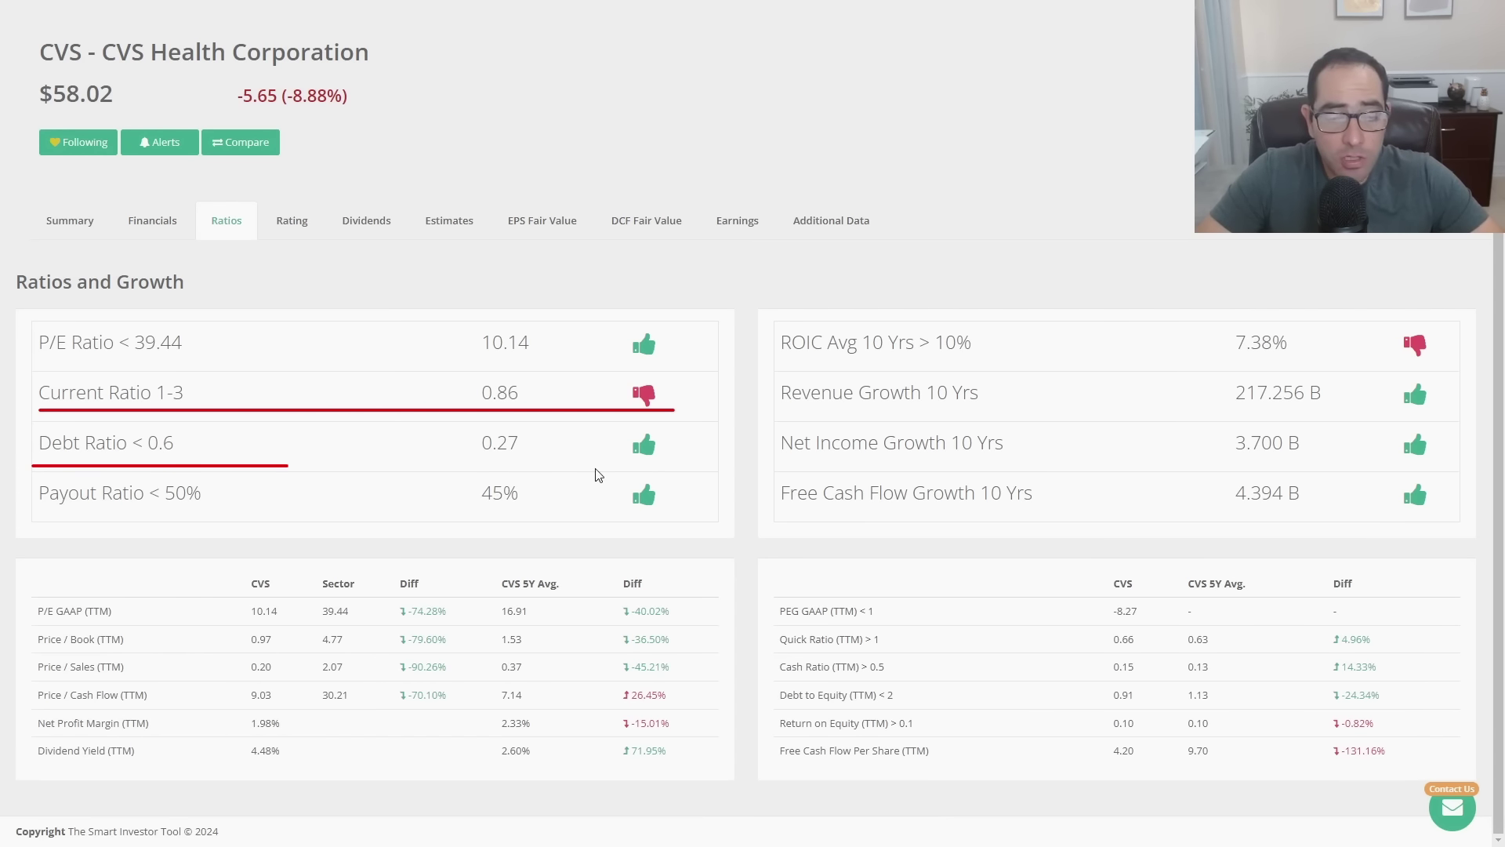
{"action": "left_click_drag", "start_coordinate": [596, 470], "coordinate": [714, 476]}
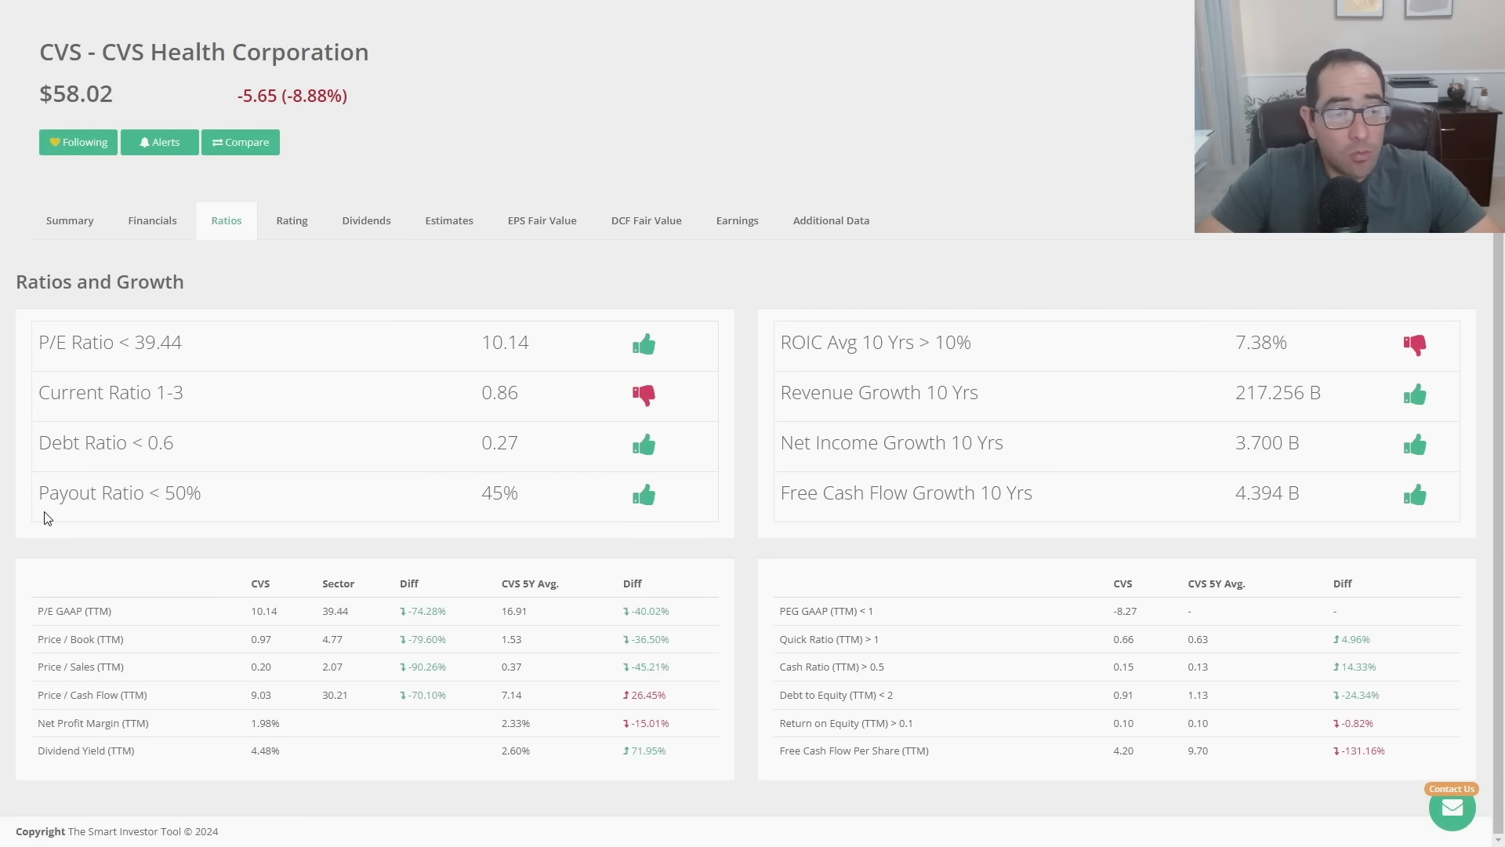
{"action": "left_click_drag", "start_coordinate": [44, 517], "coordinate": [688, 523]}
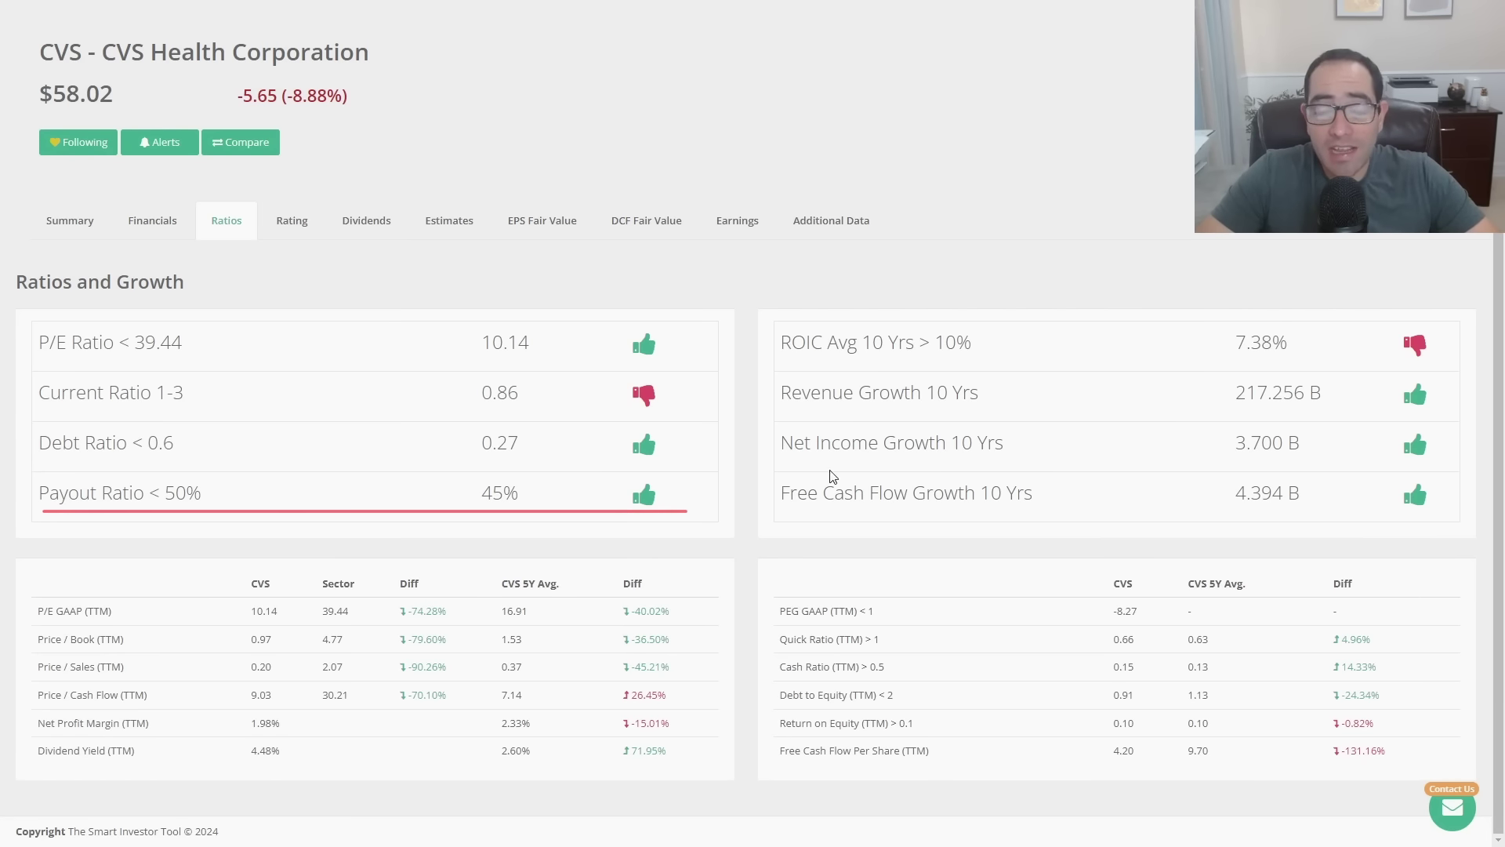
- Underline the Revenue Growth 10 Yrs row under Ratios and Growth for CVS
{"action": "left_click_drag", "start_coordinate": [763, 411], "coordinate": [1025, 412]}
{"action": "left_click_drag", "start_coordinate": [1221, 421], "coordinate": [1415, 427]}
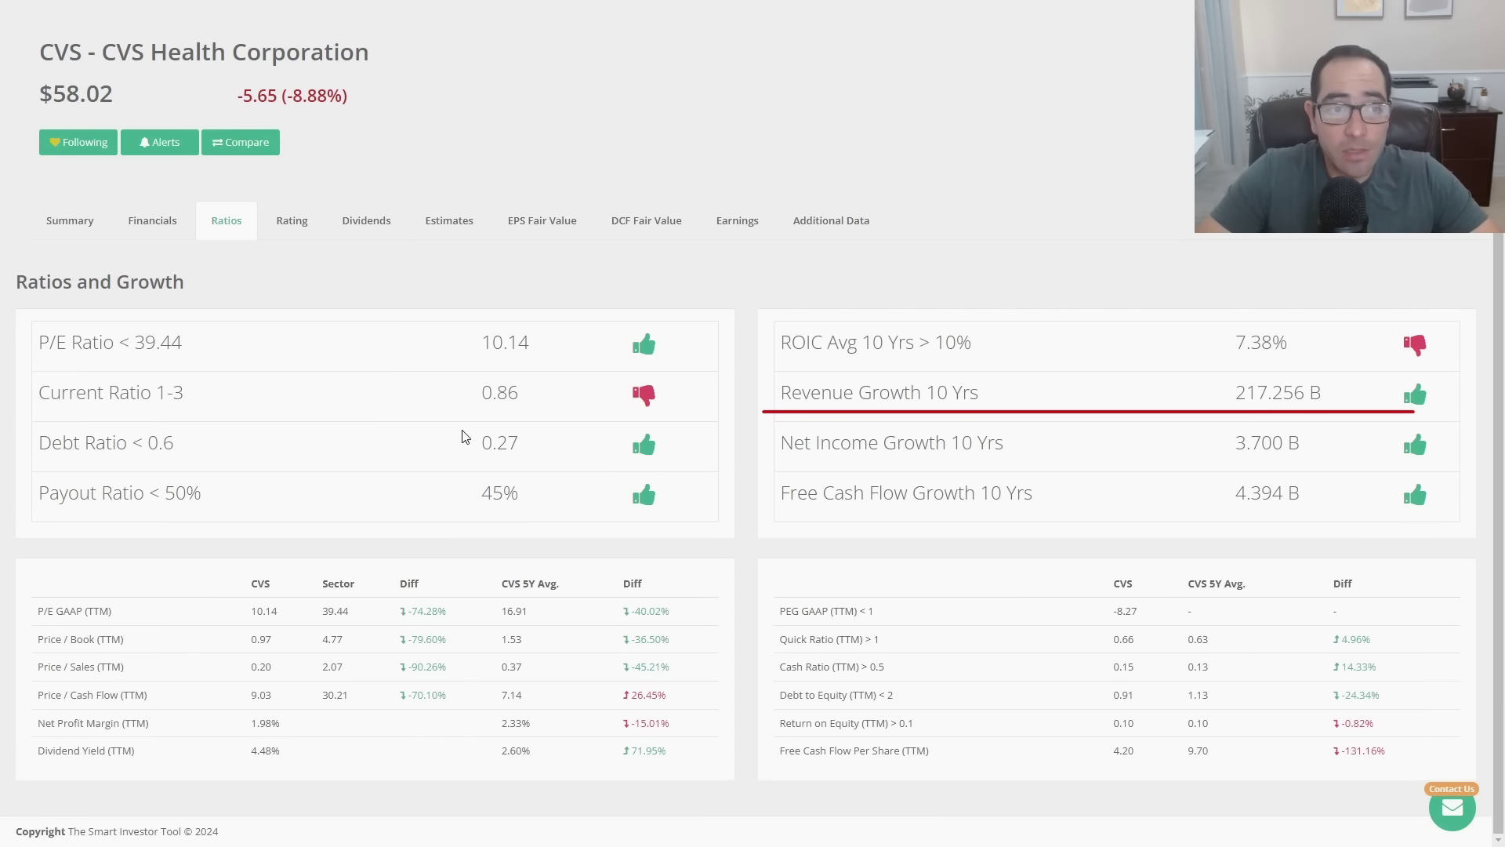
- Open the CVS dividends data and highlight the dividend yield and 10 Year Growth figures
{"action": "left_click", "coordinate": [366, 220]}
{"action": "scroll", "coordinate": [52, 364], "scroll_direction": "up", "scroll_amount": 1}
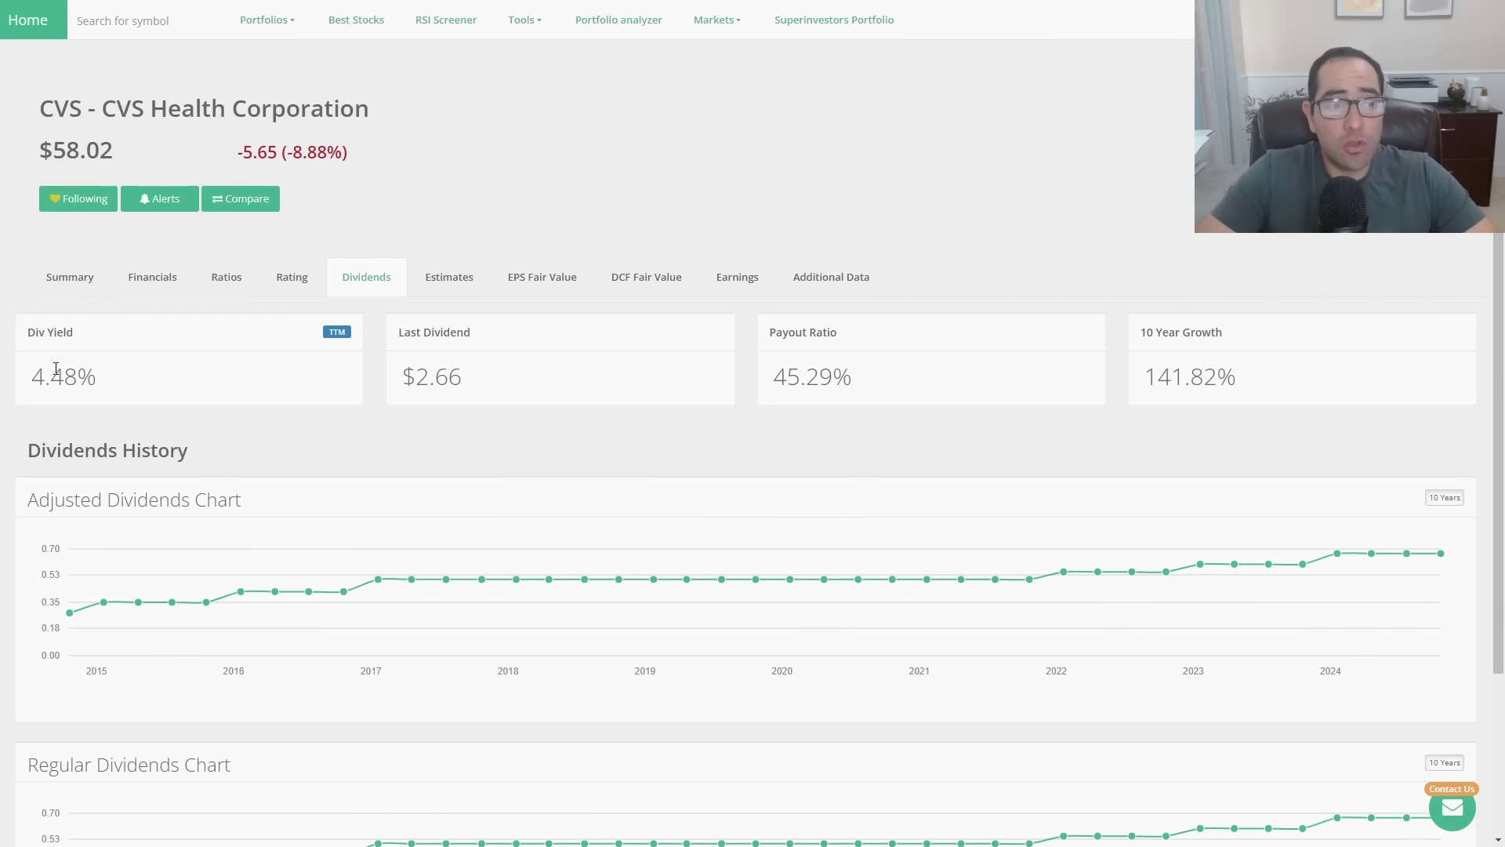
{"action": "double_click", "coordinate": [55, 368]}
{"action": "double_click", "coordinate": [1200, 378]}
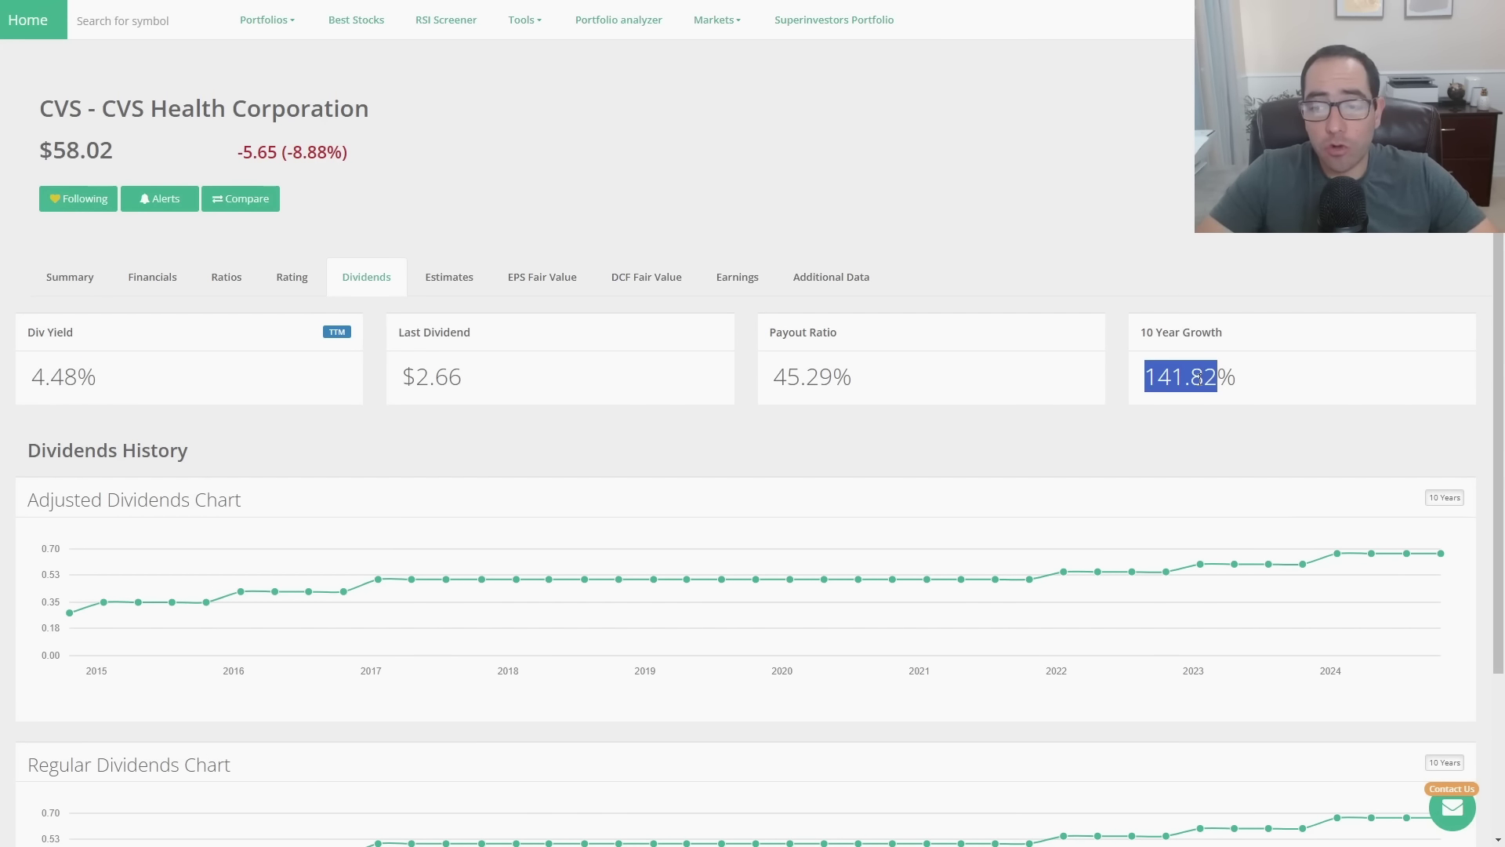
{"action": "left_click", "coordinate": [1174, 453]}
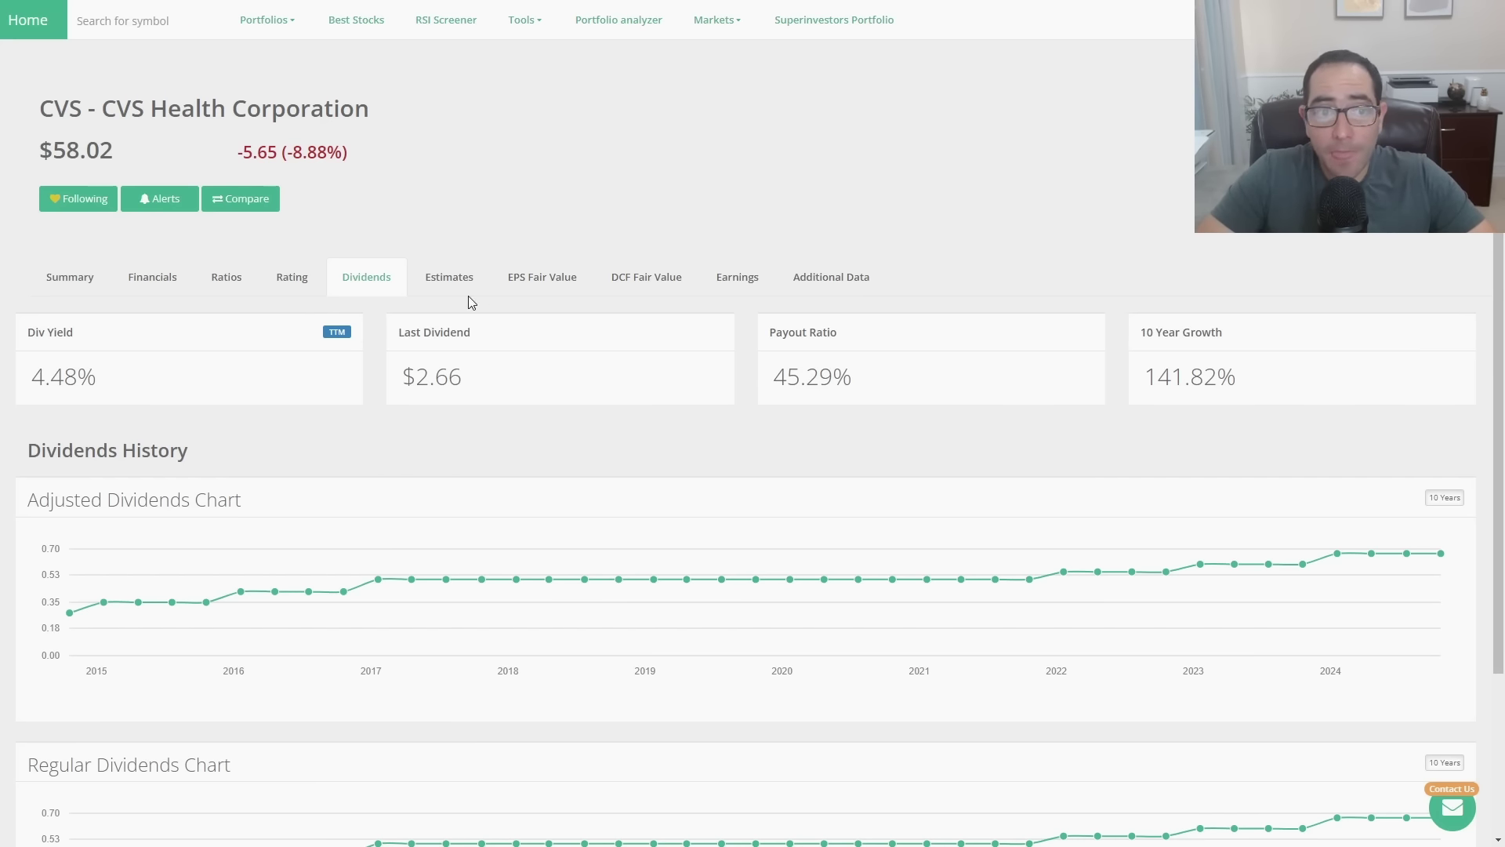
- Open the CVS growth estimates and underline the yearly change in revenues, EPS and free cash flow from 2024E through the Growth column
{"action": "left_click", "coordinate": [447, 284]}
{"action": "scroll", "coordinate": [1096, 496], "scroll_direction": "down", "scroll_amount": 1}
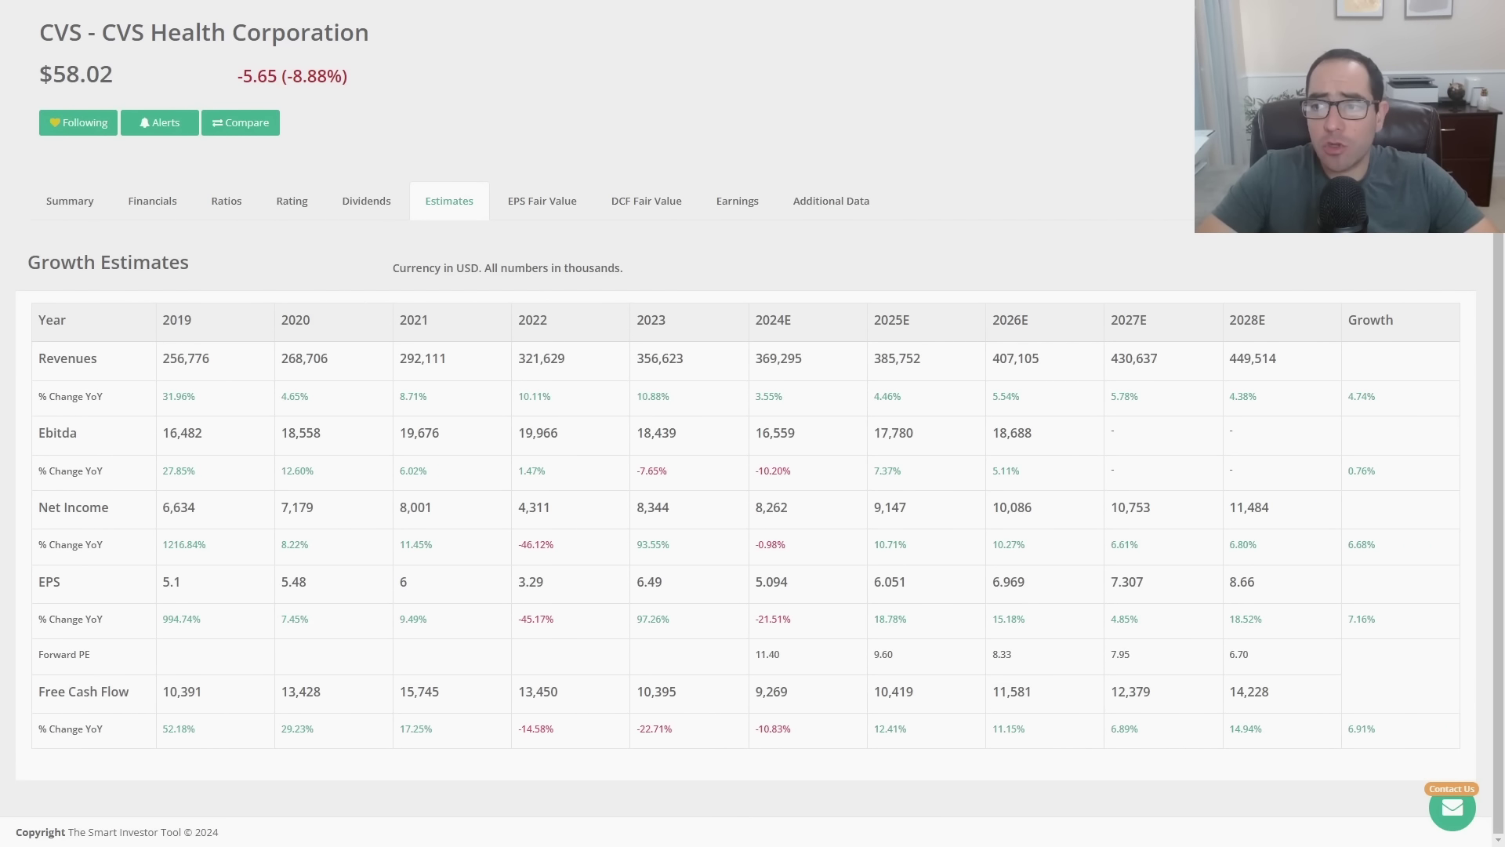
{"action": "left_click_drag", "start_coordinate": [738, 404], "coordinate": [1415, 405]}
{"action": "left_click_drag", "start_coordinate": [740, 641], "coordinate": [1490, 641]}
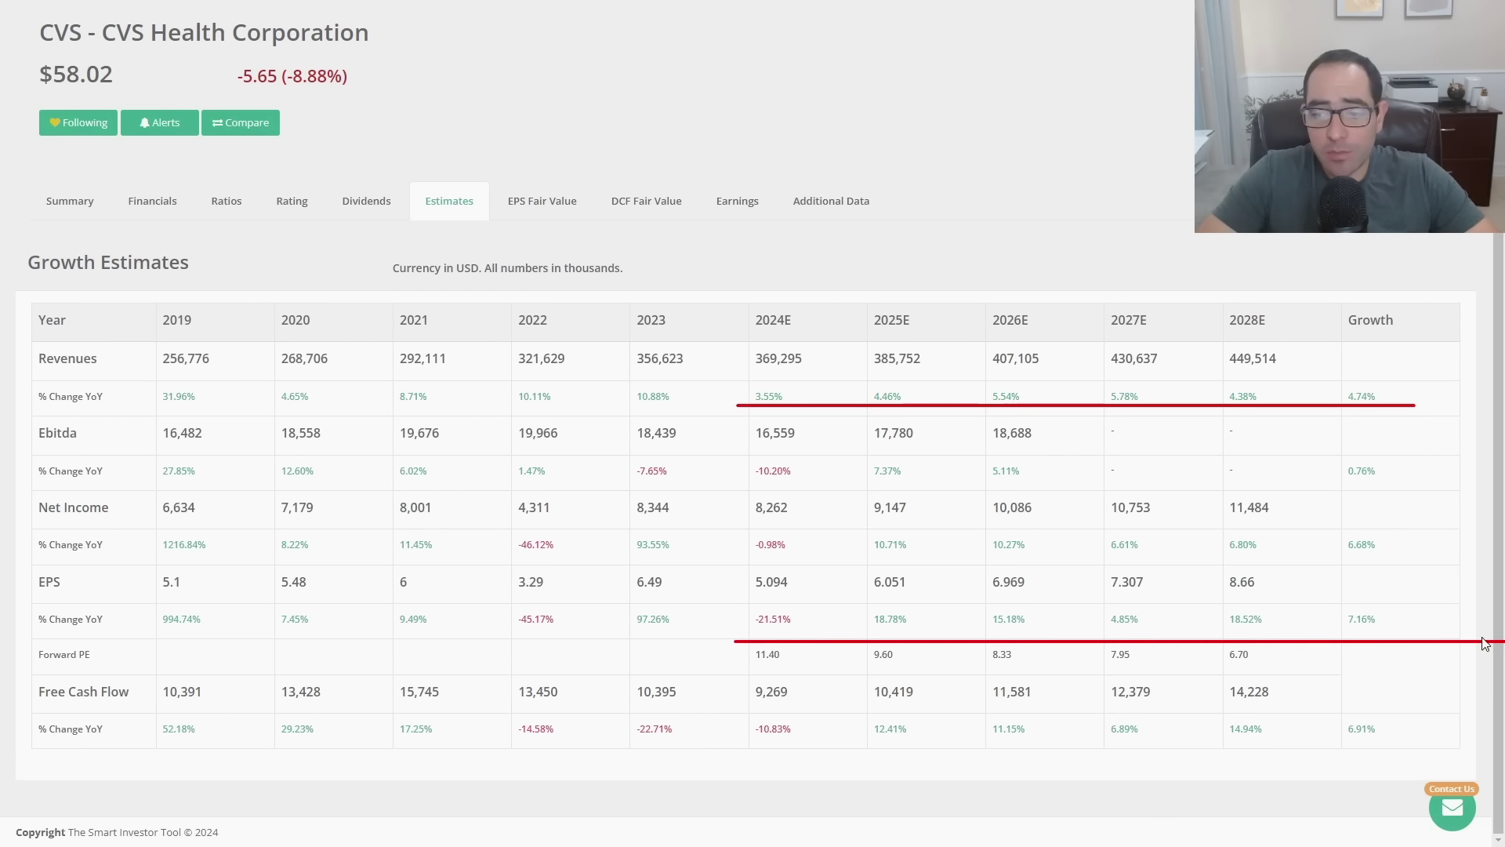
{"action": "left_click_drag", "start_coordinate": [738, 737], "coordinate": [1389, 737]}
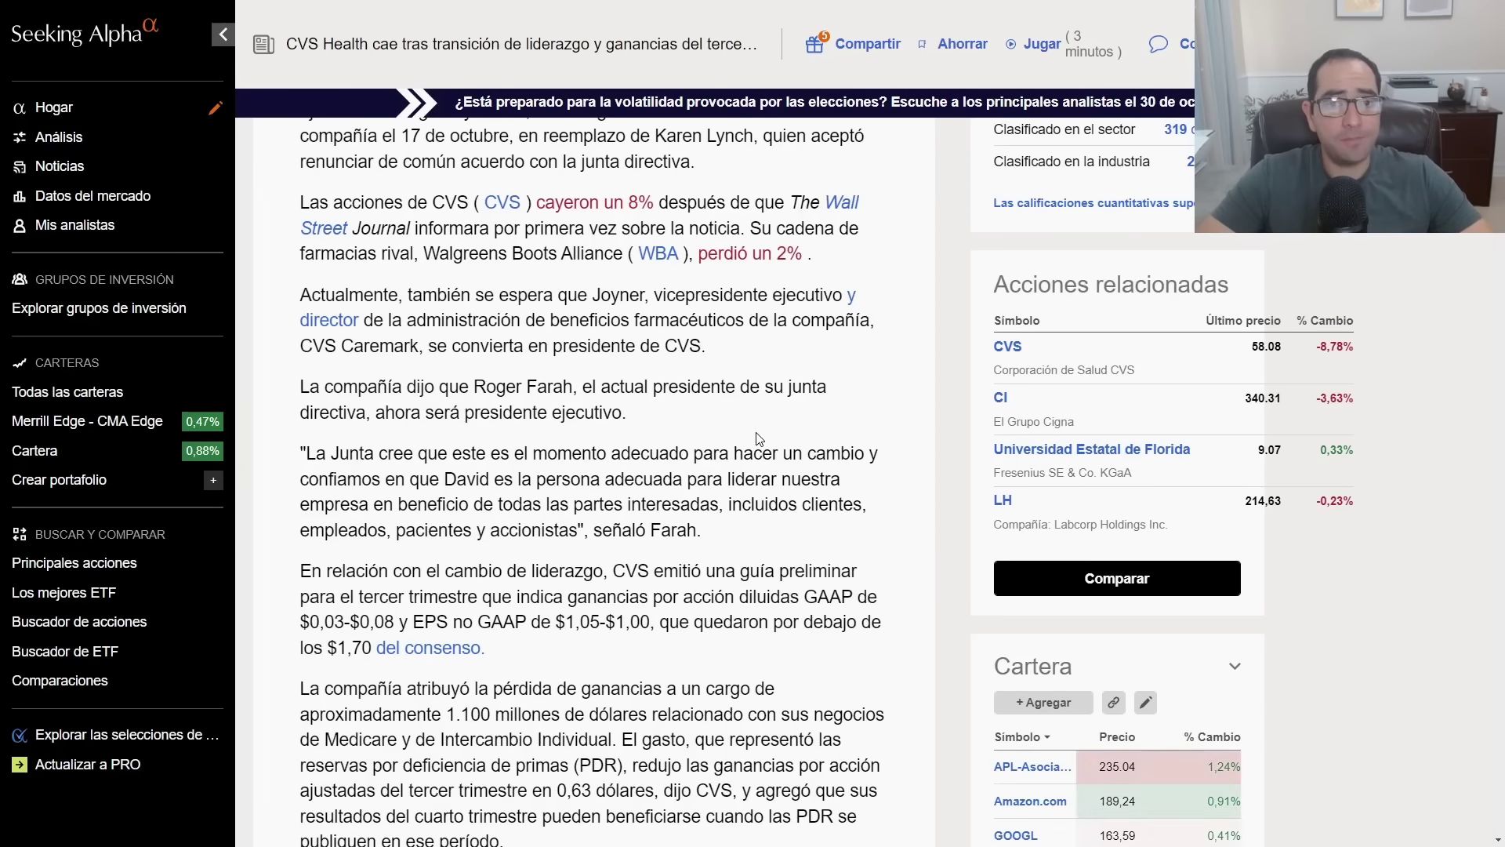
- In the Seeking Alpha article on CVS Health, read the leadership and earnings news and highlight the preliminary GAAP EPS range and the consensus EPS
{"action": "scroll", "coordinate": [758, 441], "scroll_direction": "up", "scroll_amount": 1}
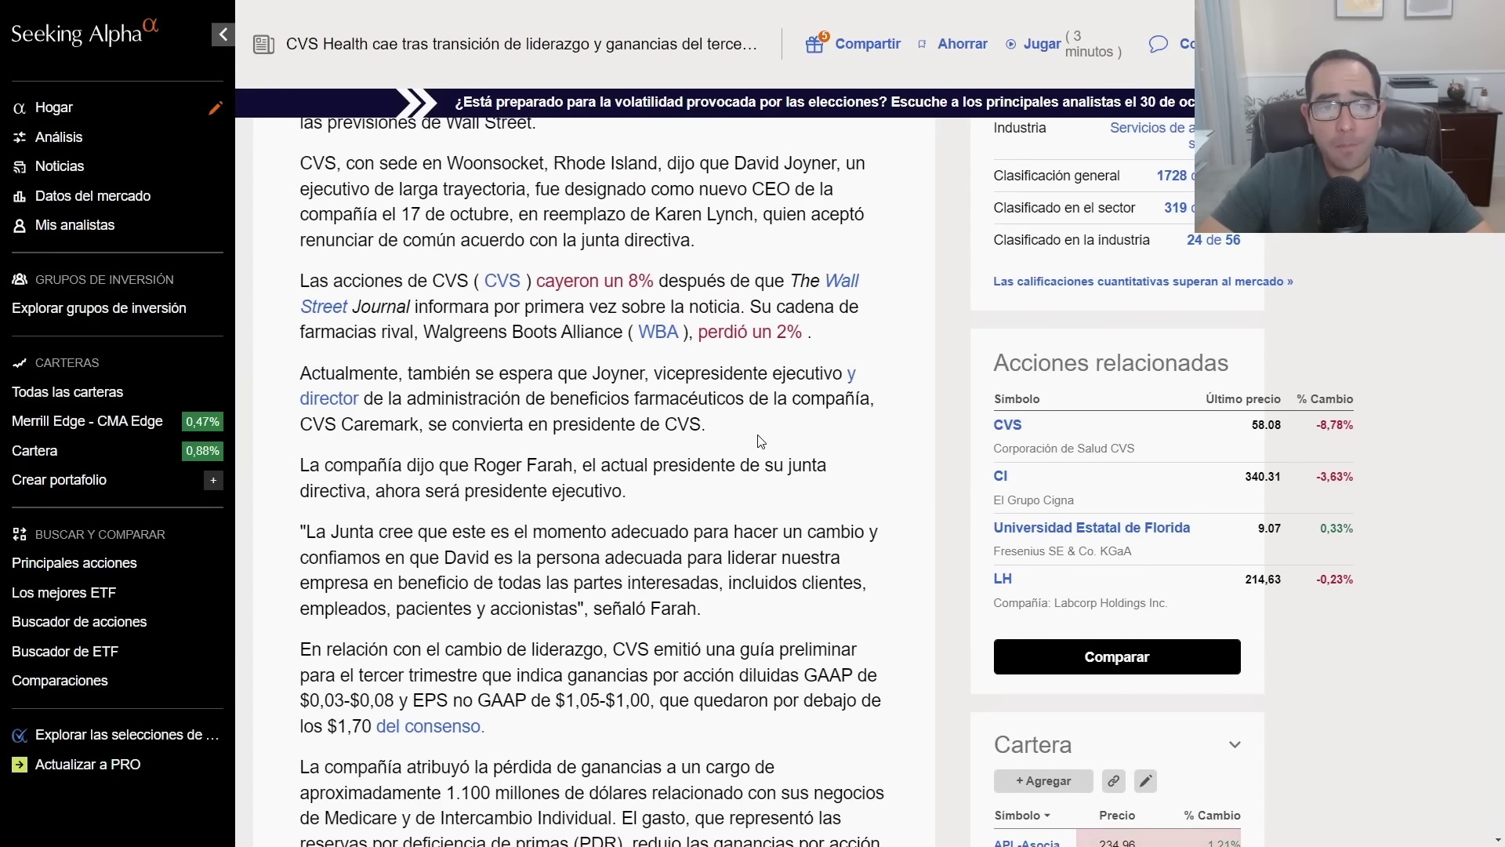
{"action": "scroll", "coordinate": [758, 441], "scroll_direction": "up", "scroll_amount": 2}
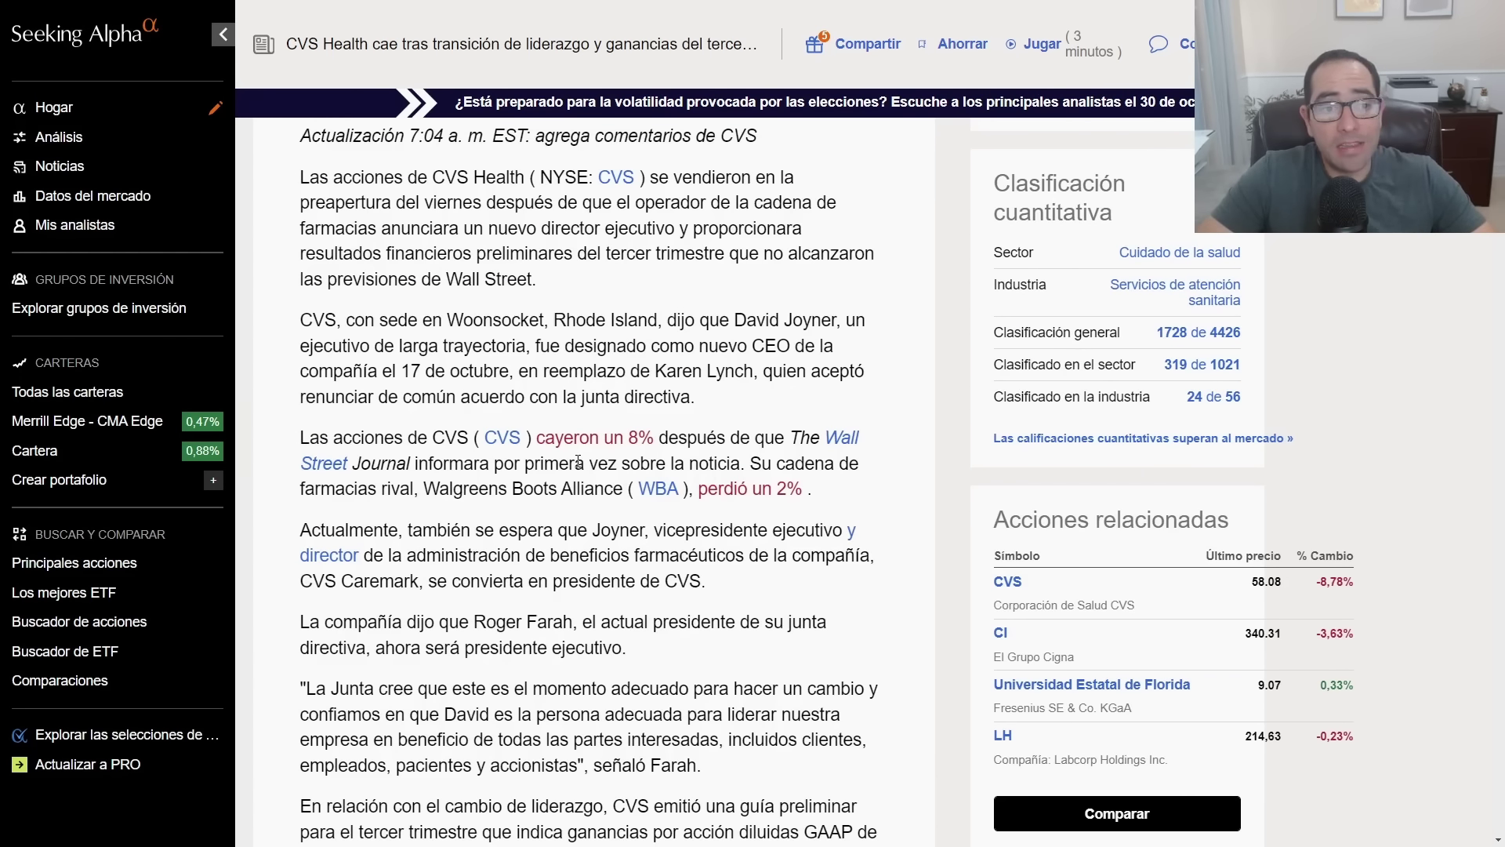
{"action": "scroll", "coordinate": [578, 463], "scroll_direction": "down", "scroll_amount": 5}
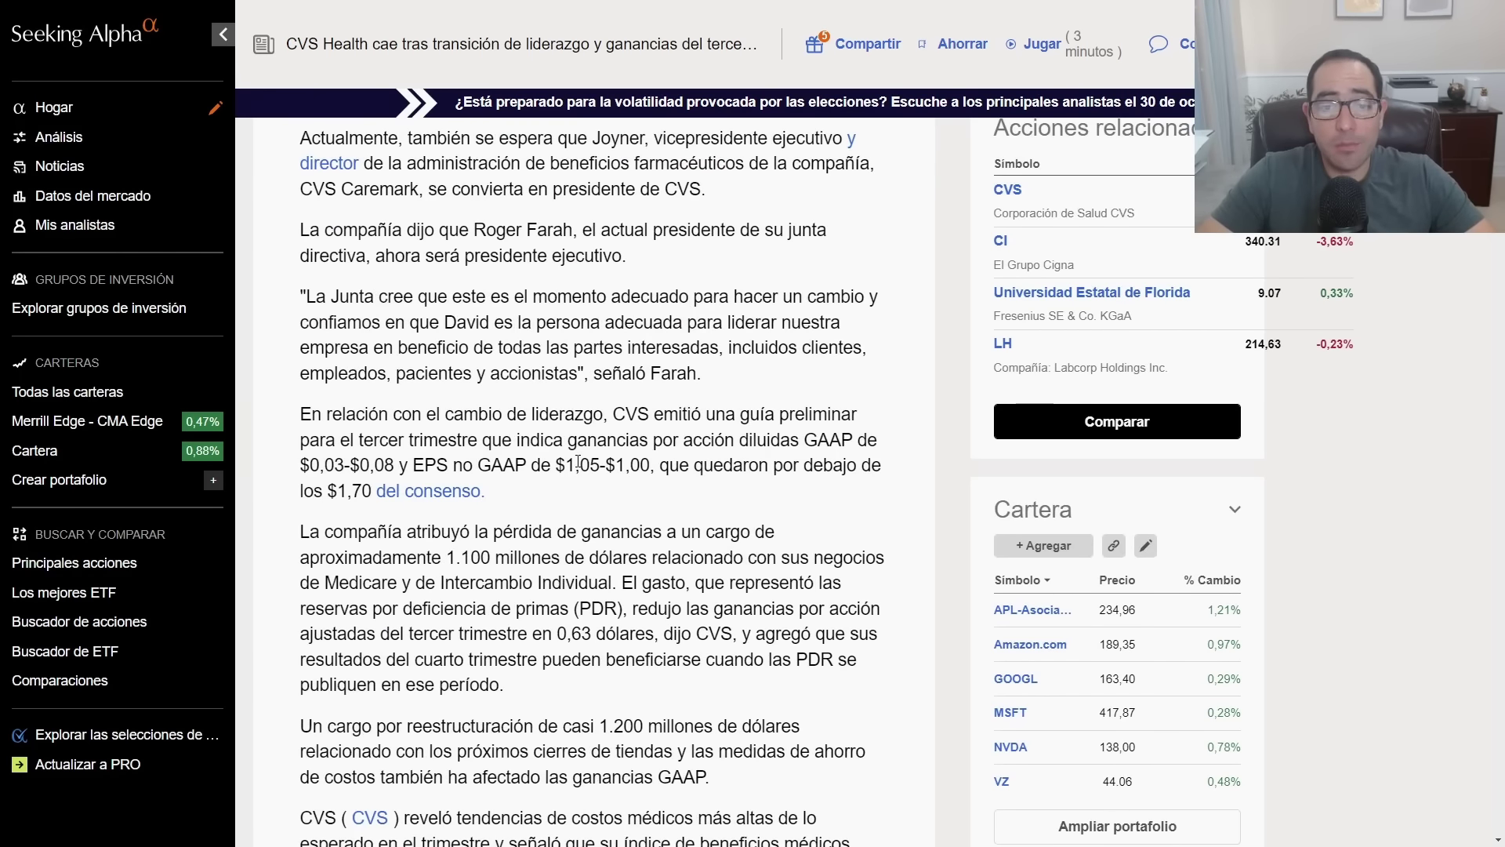
{"action": "scroll", "coordinate": [578, 463], "scroll_direction": "down", "scroll_amount": 1}
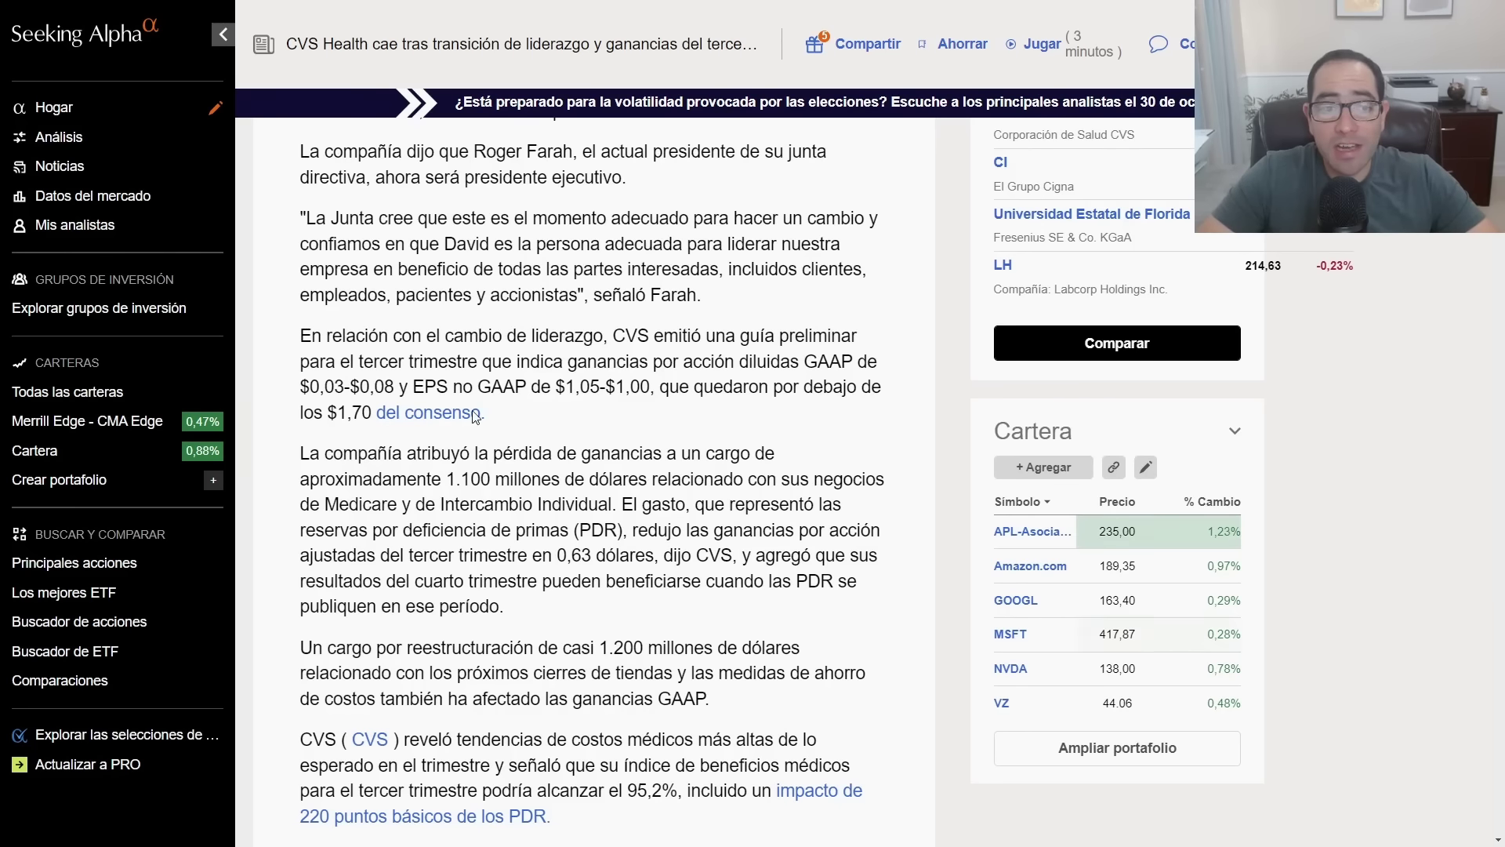
{"action": "left_click_drag", "start_coordinate": [300, 386], "coordinate": [397, 384]}
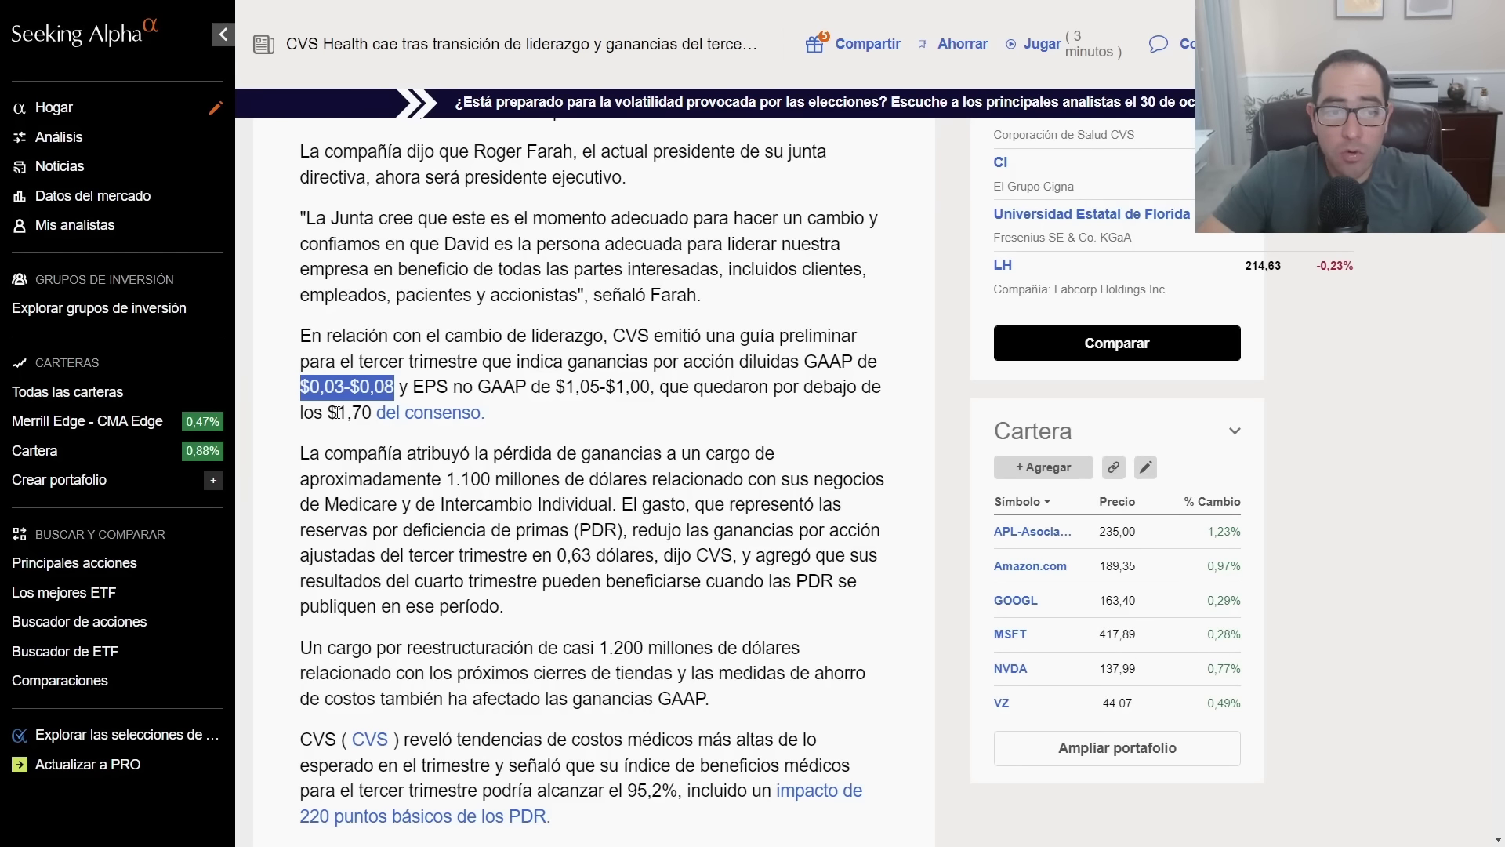
{"action": "left_click_drag", "start_coordinate": [328, 413], "coordinate": [362, 411]}
{"action": "left_click", "coordinate": [580, 414]}
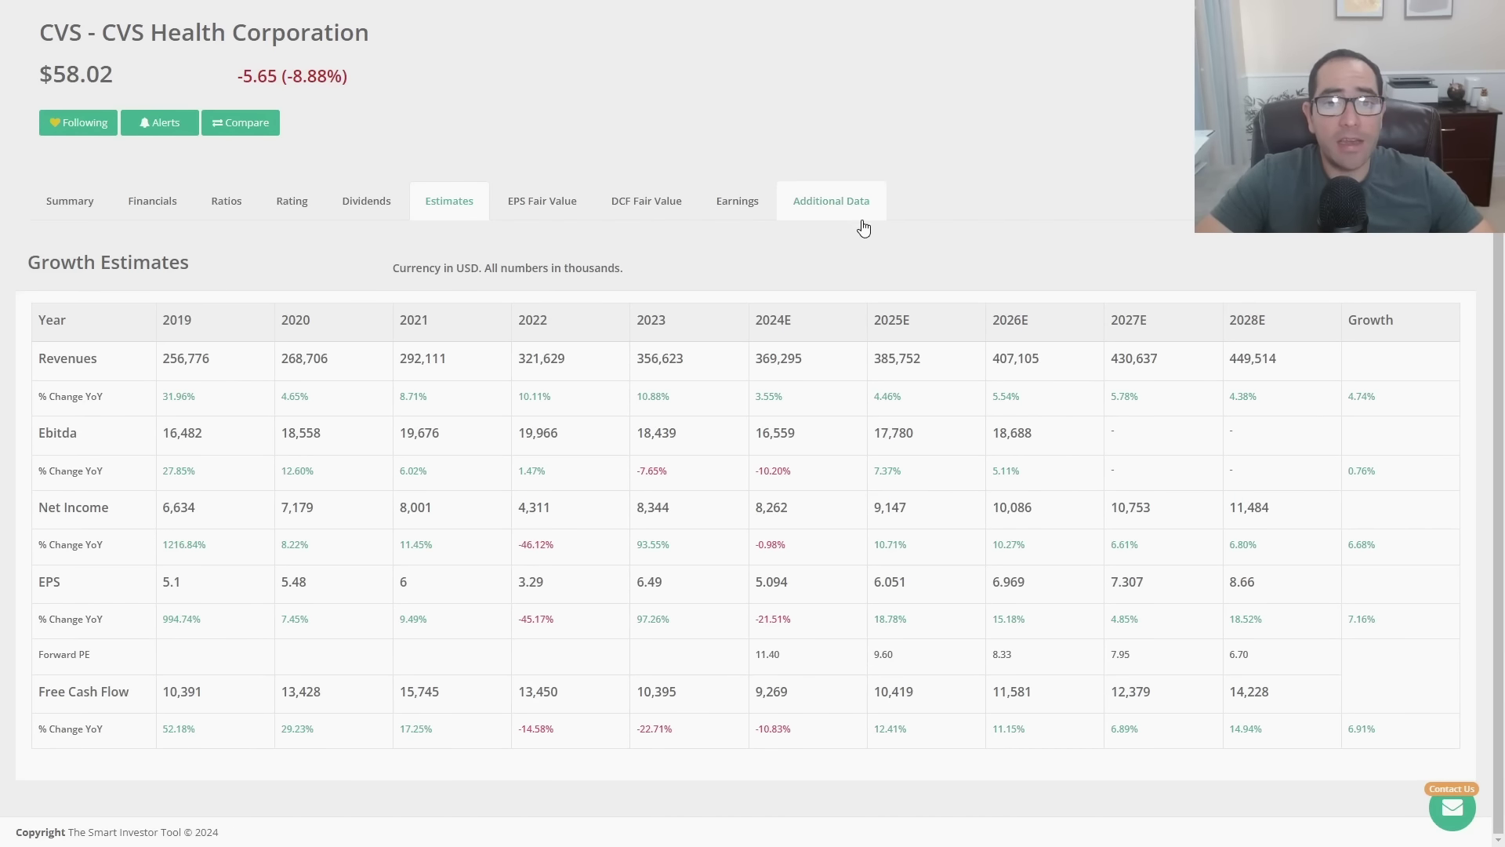
- Back in The Smart Investor Tool, open the additional data for CVS and inspect the segments of the Revenue Product Segmentation chart
{"action": "left_click", "coordinate": [855, 223]}
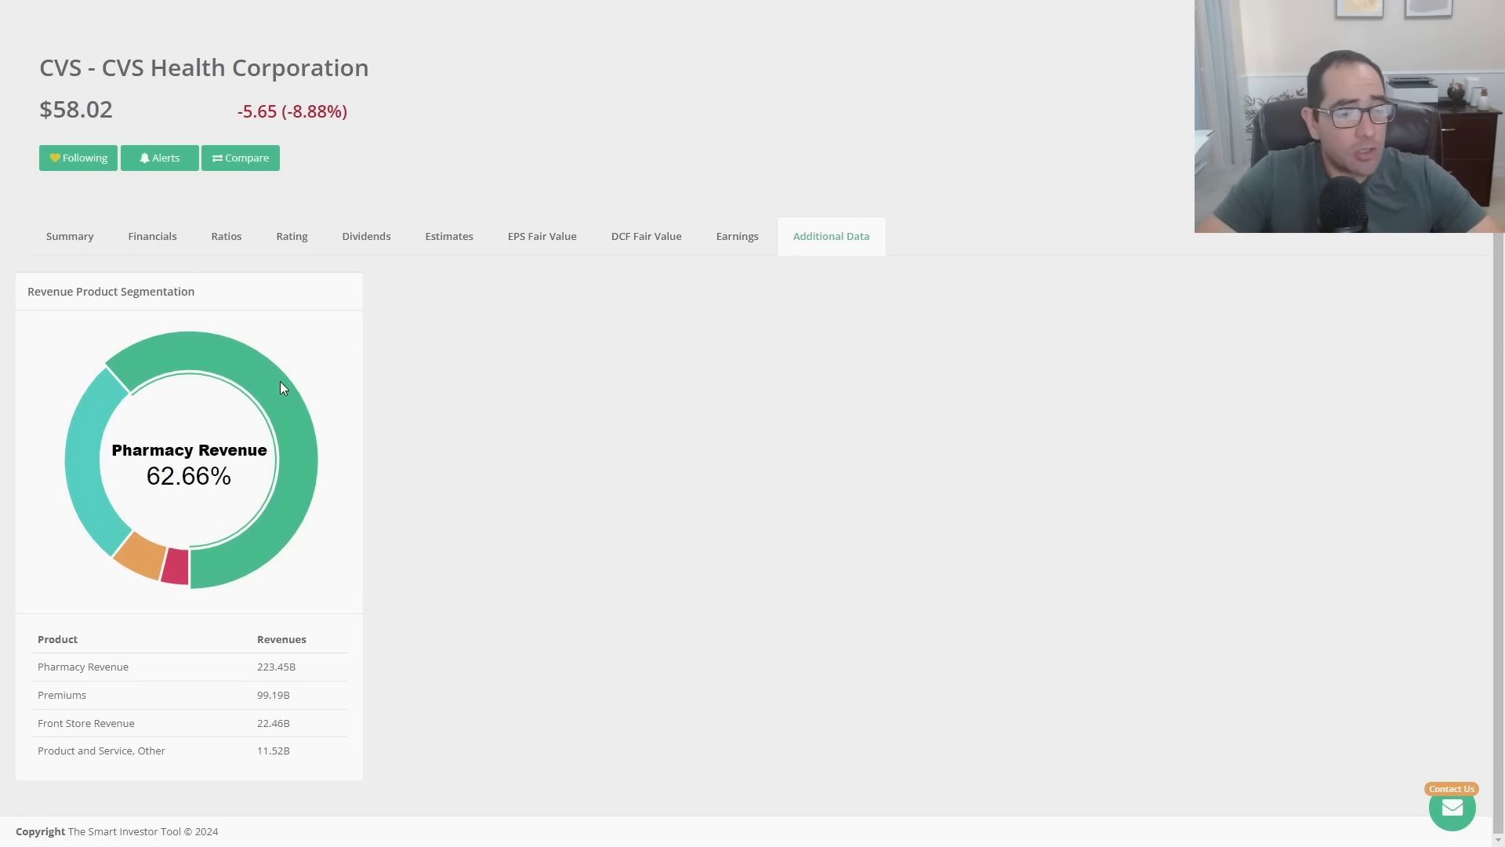
{"action": "mouse_move", "coordinate": [94, 445]}
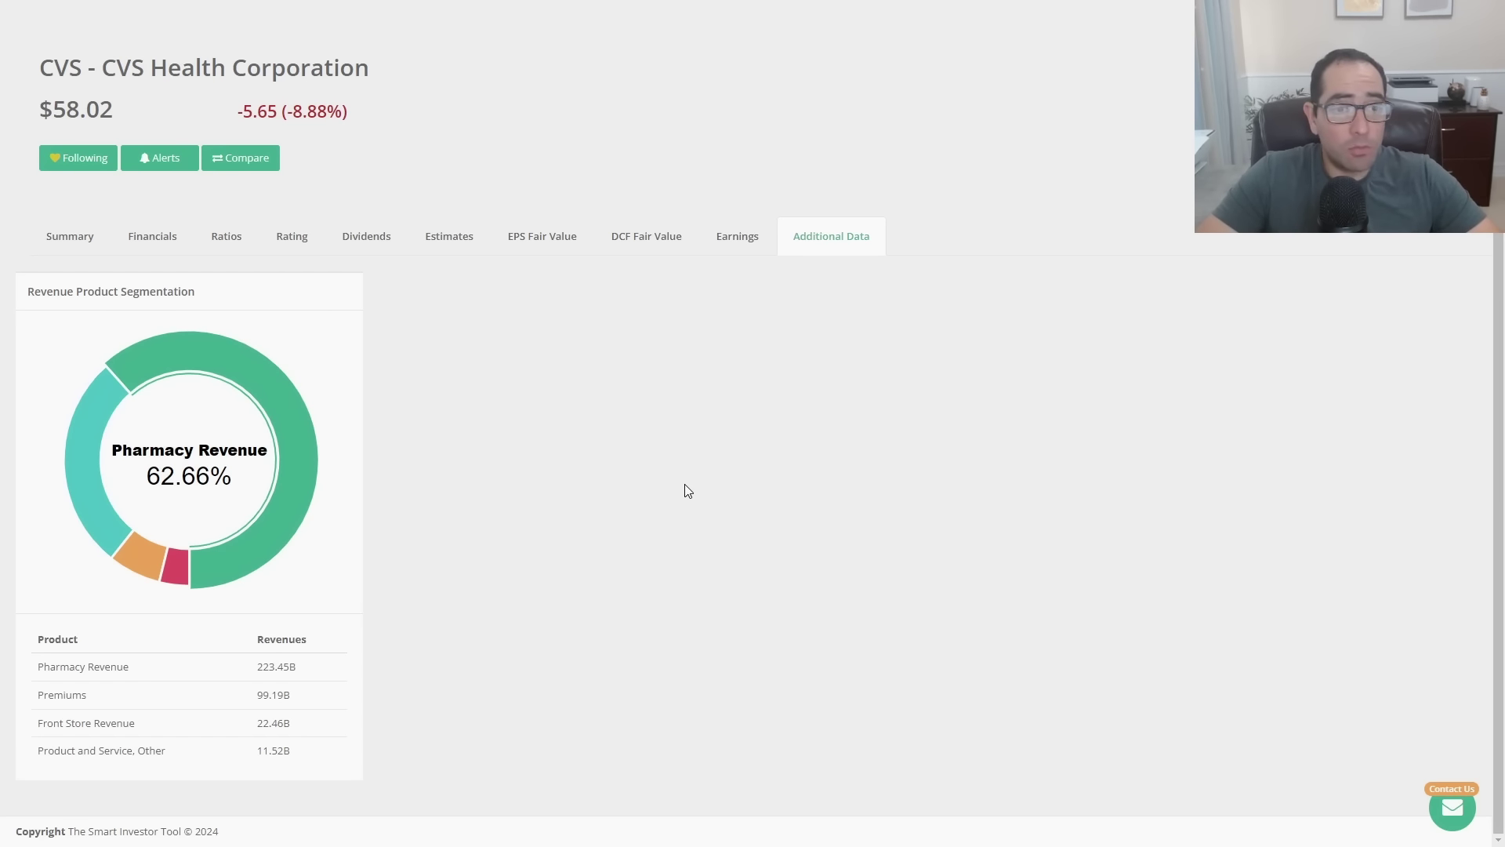
- Revisit the CVS dividend history and return to the full Growth Estimates table
{"action": "left_click", "coordinate": [365, 237]}
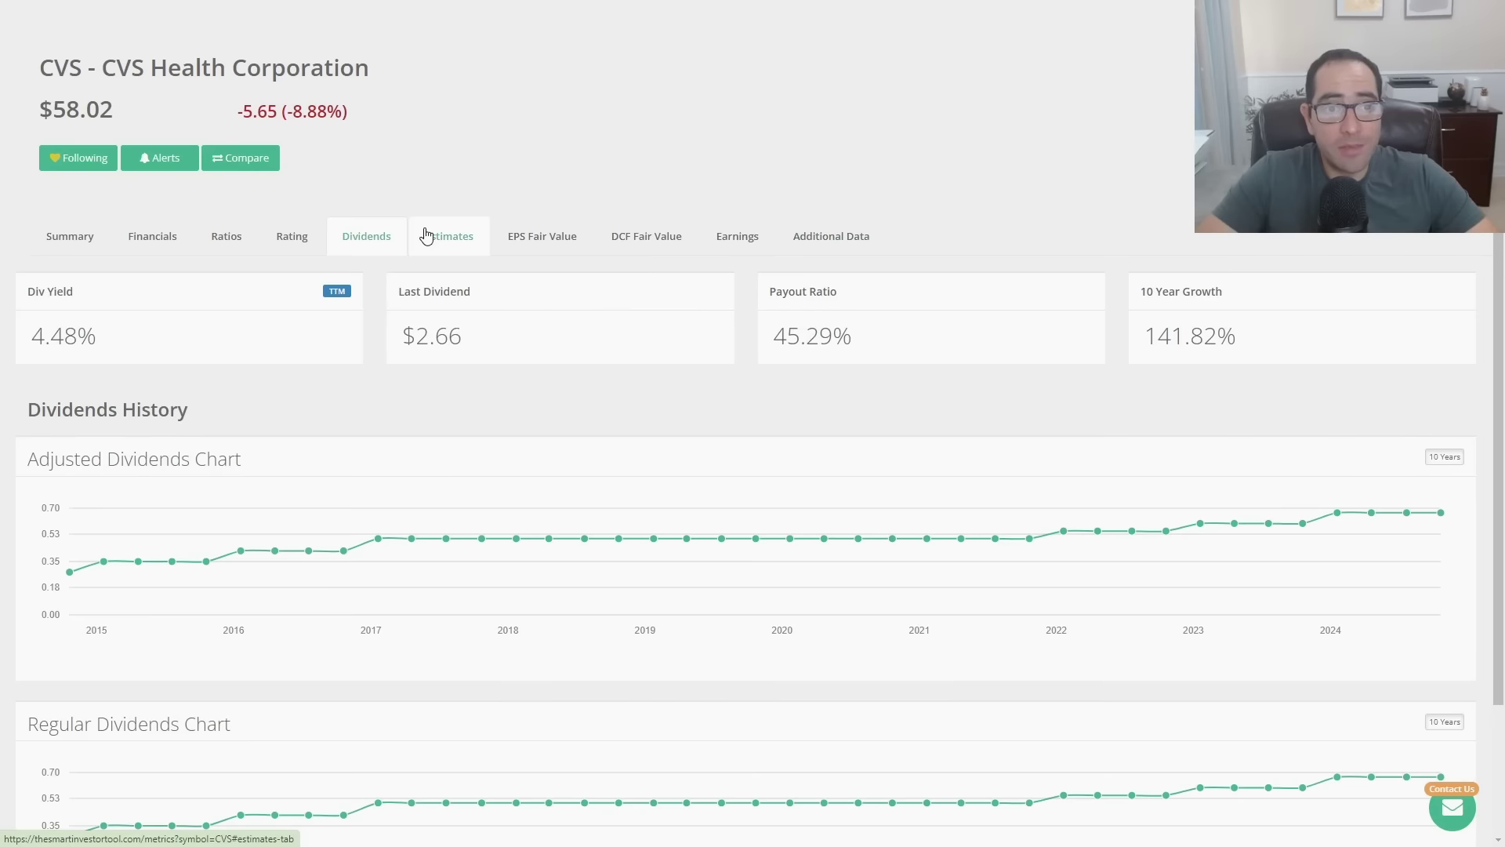
{"action": "left_click", "coordinate": [443, 237]}
{"action": "scroll", "coordinate": [1046, 509], "scroll_direction": "down", "scroll_amount": 1}
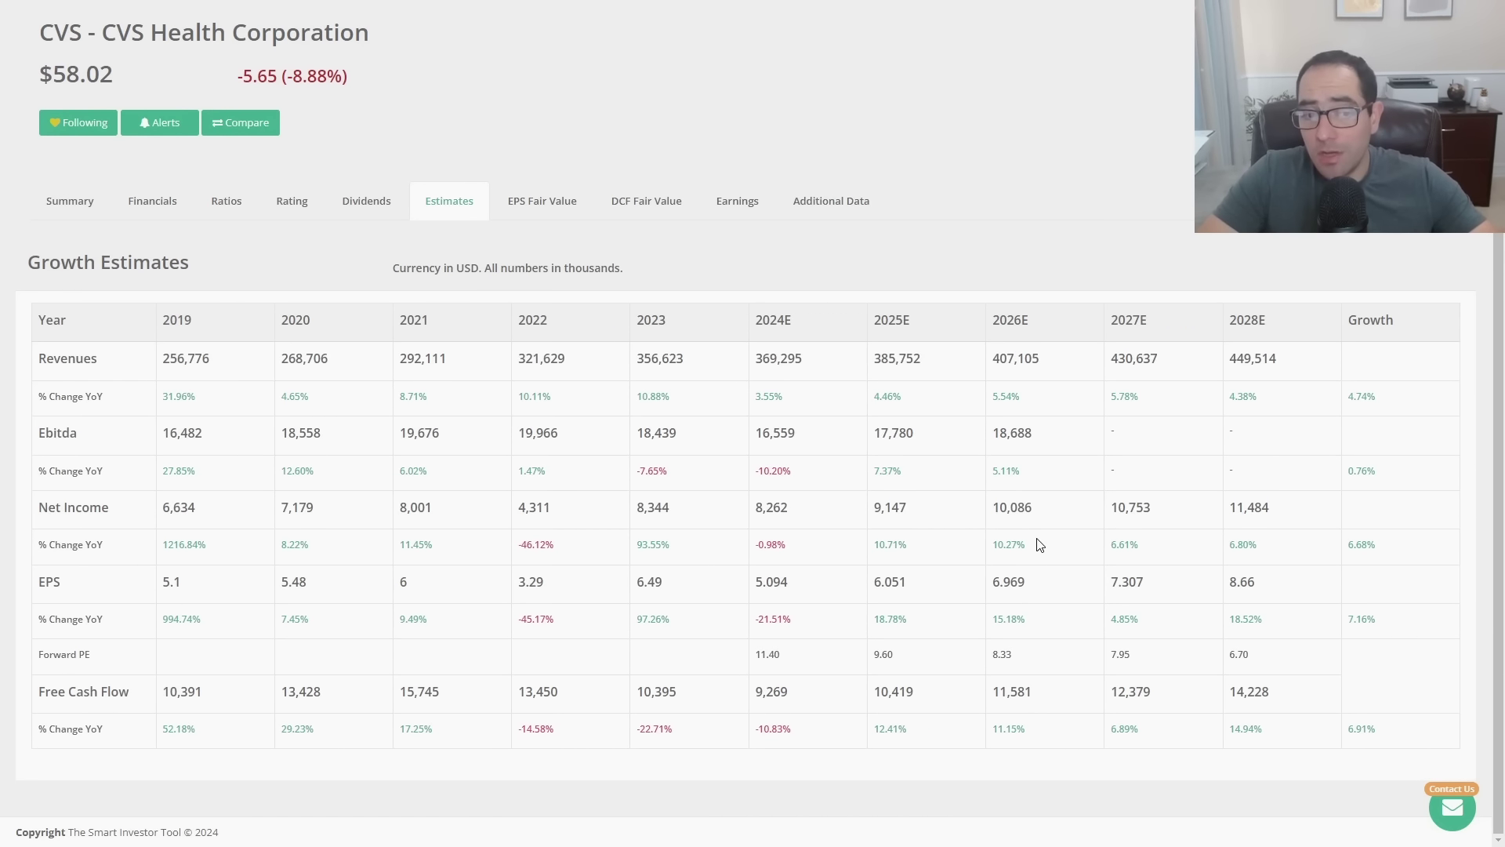